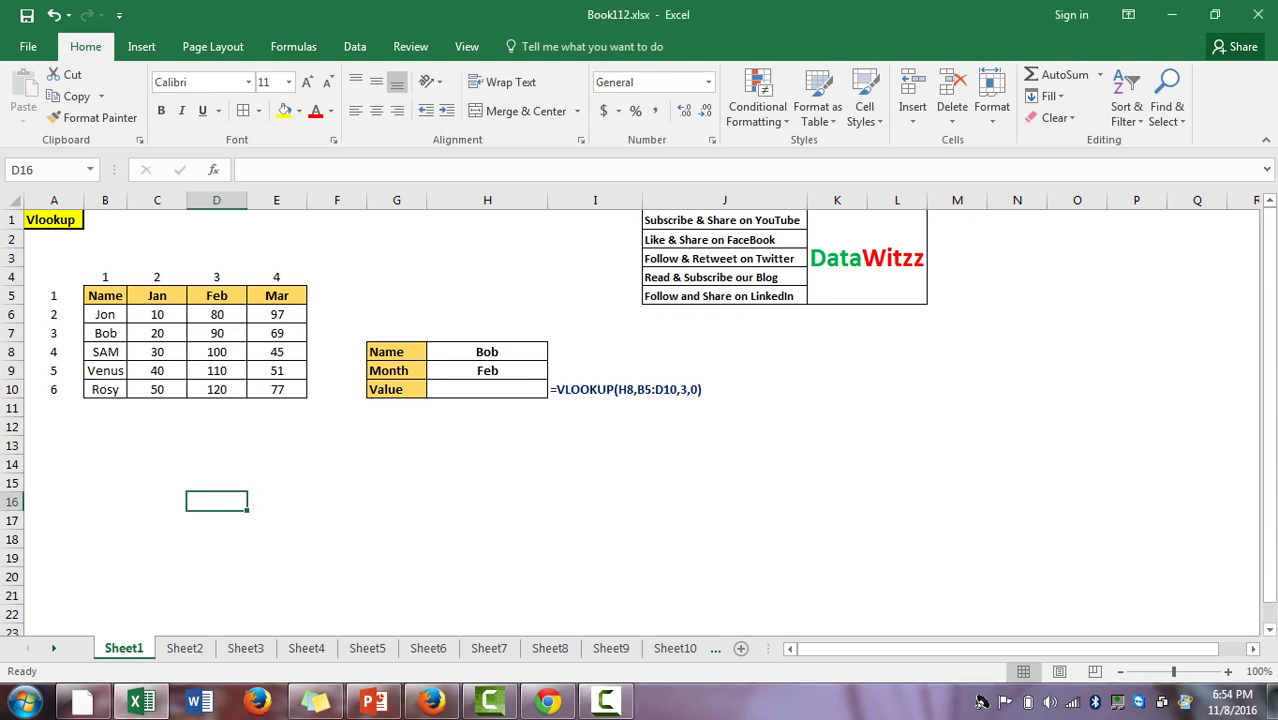
click(157, 351)
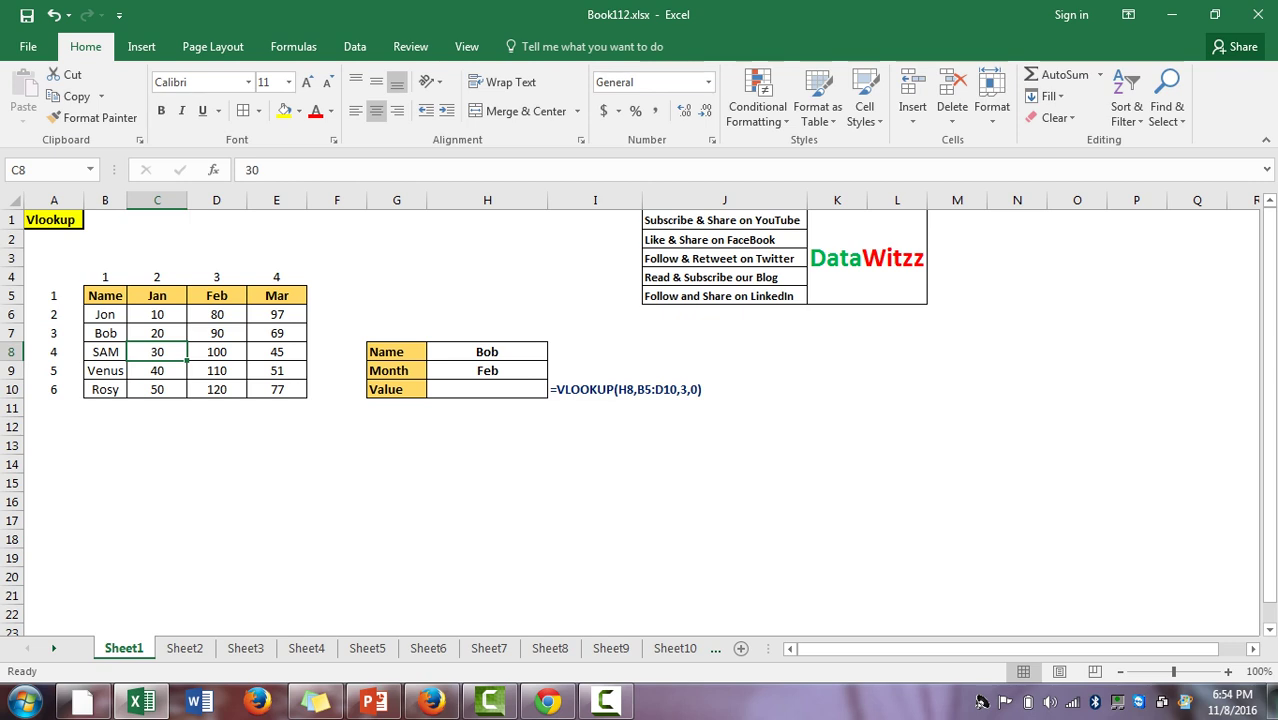
key(Left)
key(Left)
key(ctrl+Home)
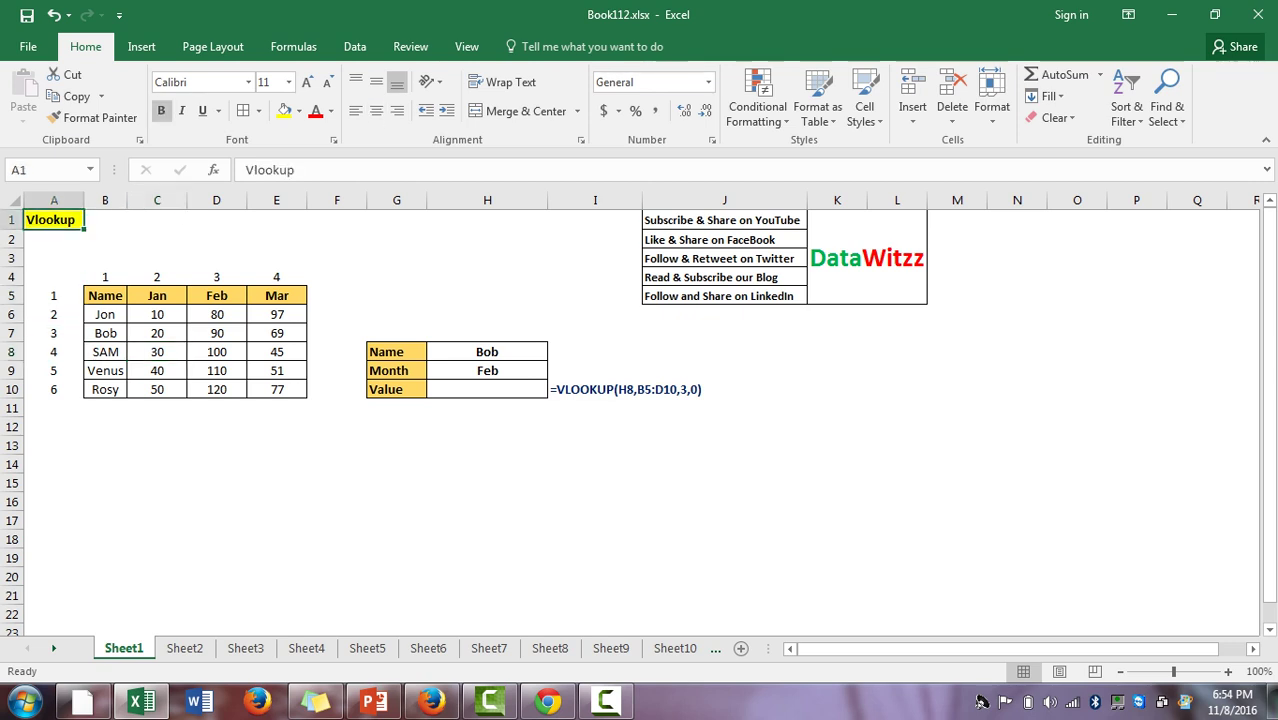
key(Right)
key(Right)
key(Right)
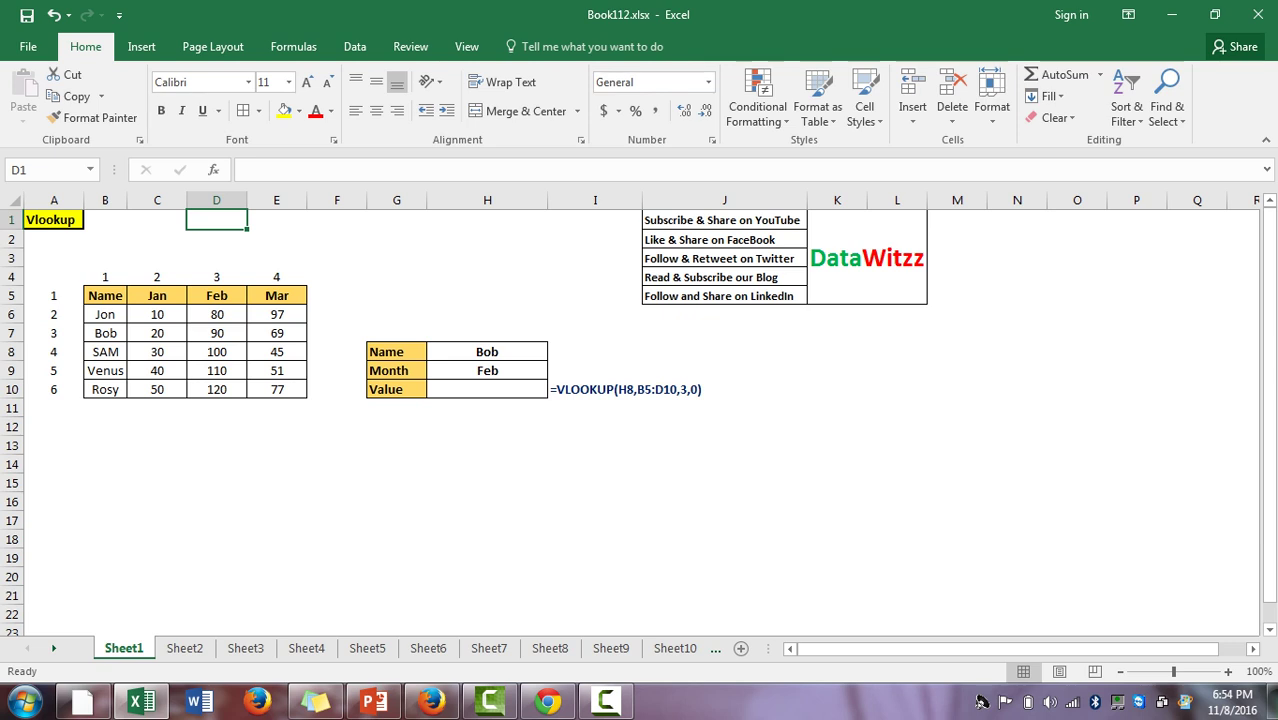
key(Right)
key(Right)
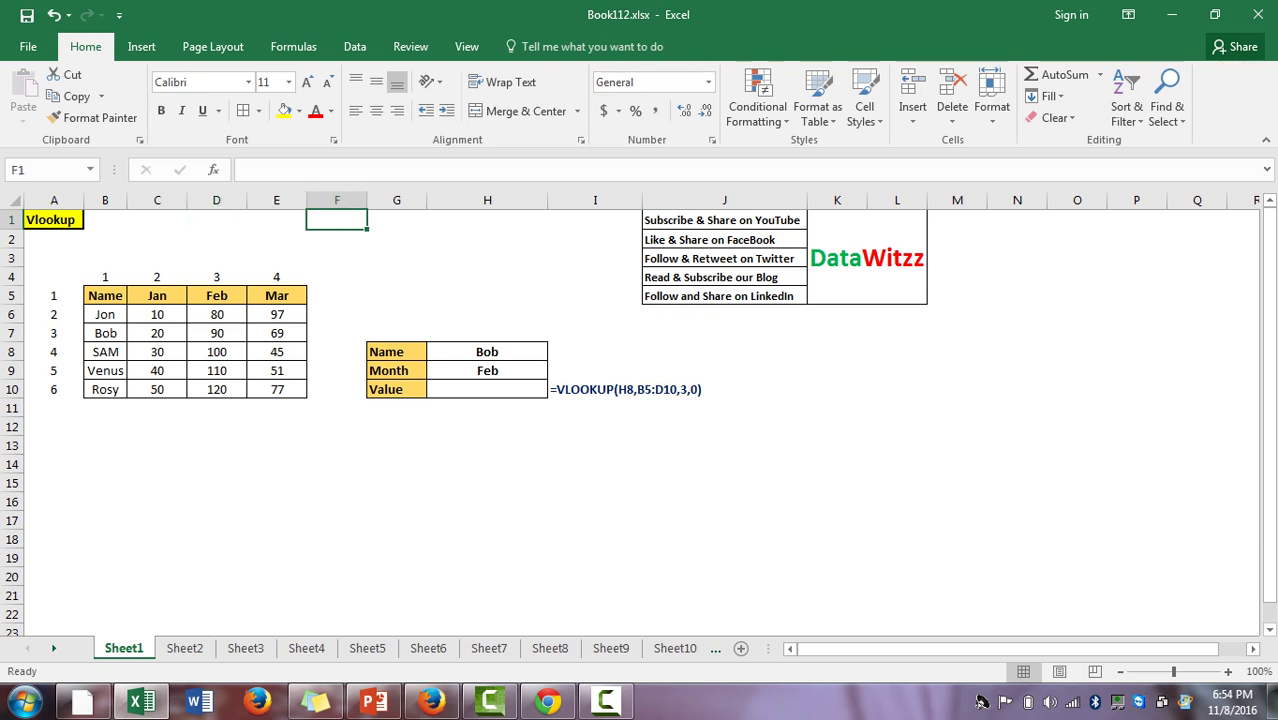
key(Down)
key(Down)
key(Right)
key(Down)
key(Down)
key(Down)
key(Down)
key(Down)
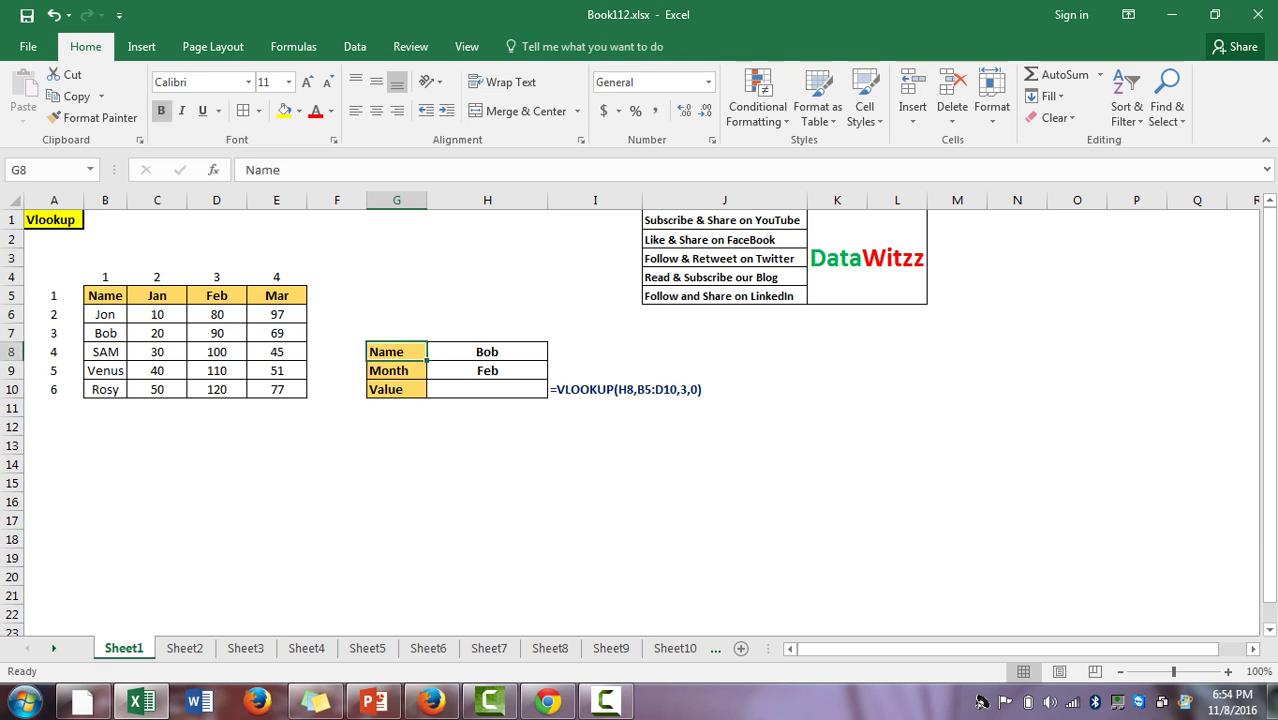
Select the monthly data table B5:E10, including its headers, to review the lookup source
key(Left)
key(Left)
key(Left)
key(Left)
key(Up)
key(Up)
key(Up)
key(Up)
key(Down)
key(Left)
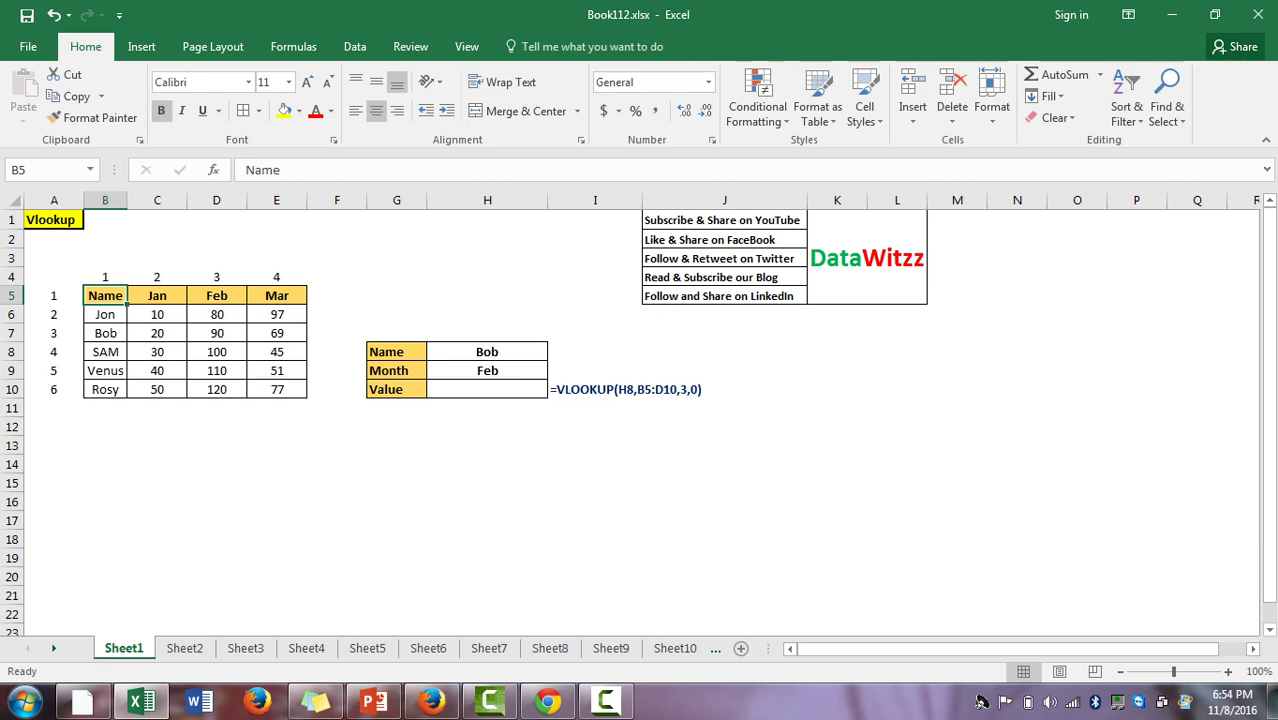
key(ctrl+shift+Right)
key(ctrl+shift+Down)
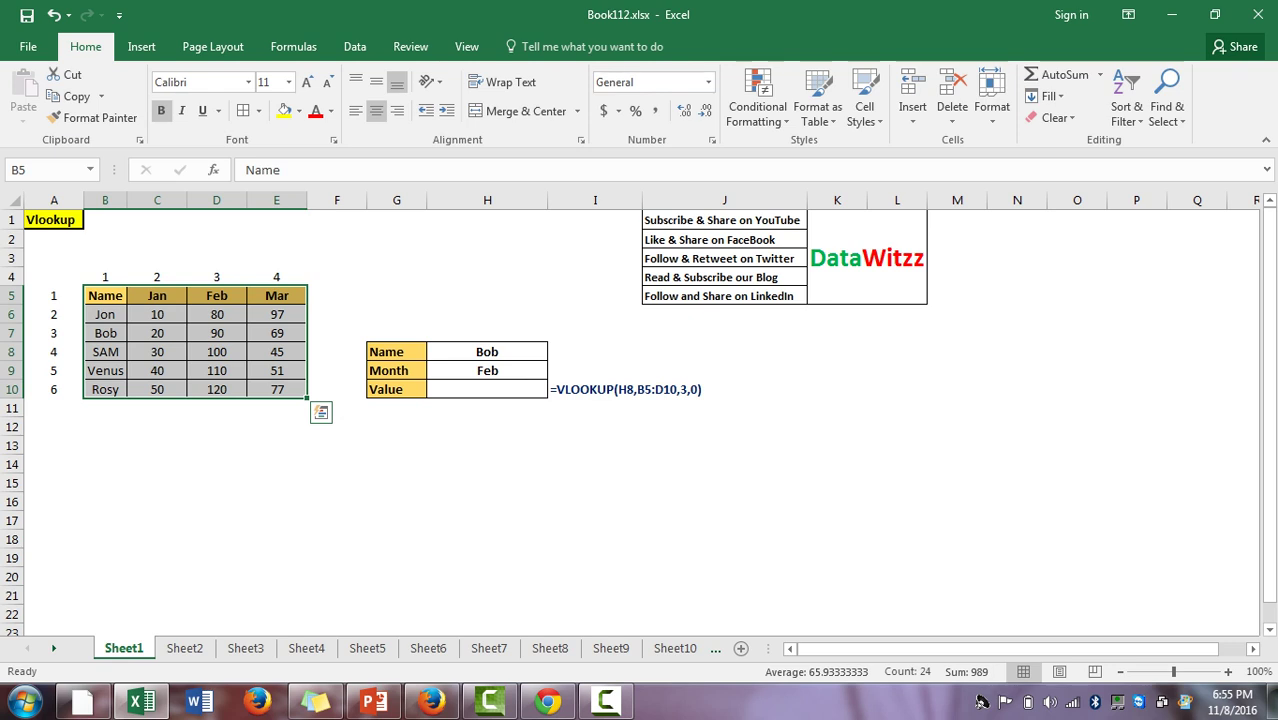
Start a VLOOKUP formula in the Value cell H10, using the name in H8 as the lookup value
key(Down)
key(Down)
key(Down)
key(Down)
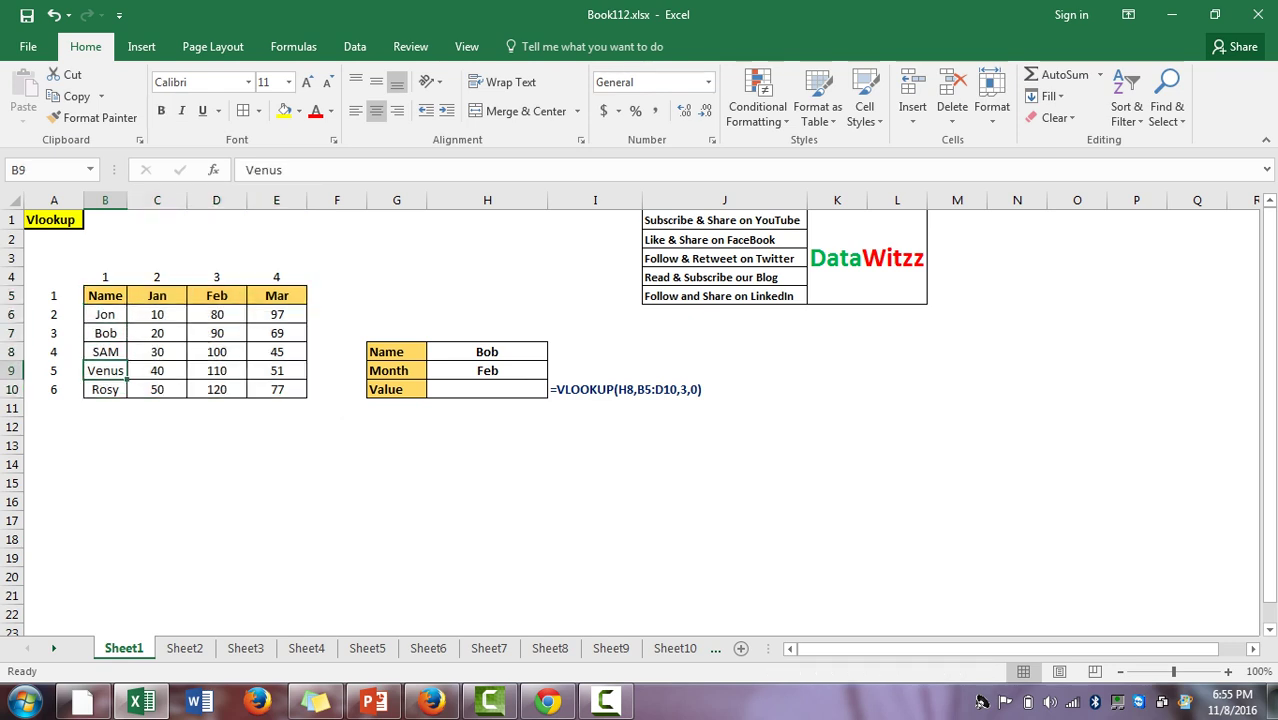
key(Right)
key(Right)
key(Right)
key(Right)
key(Right)
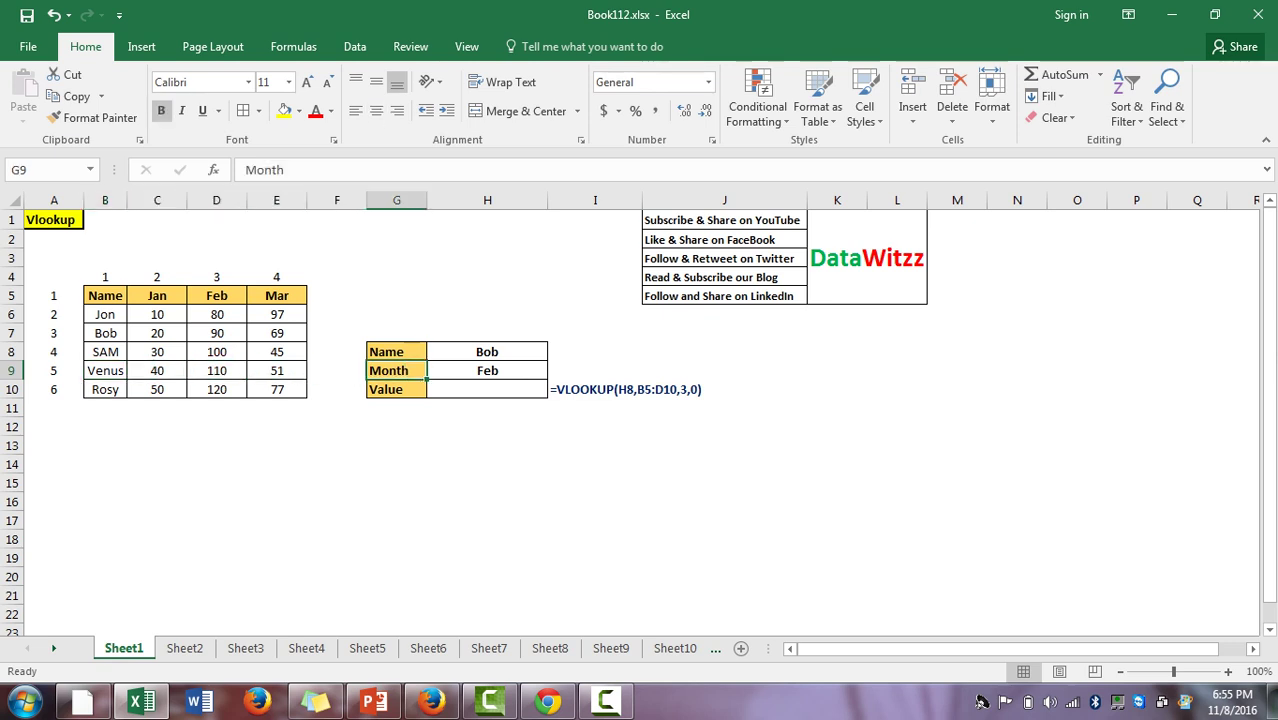
key(Right)
key(Down)
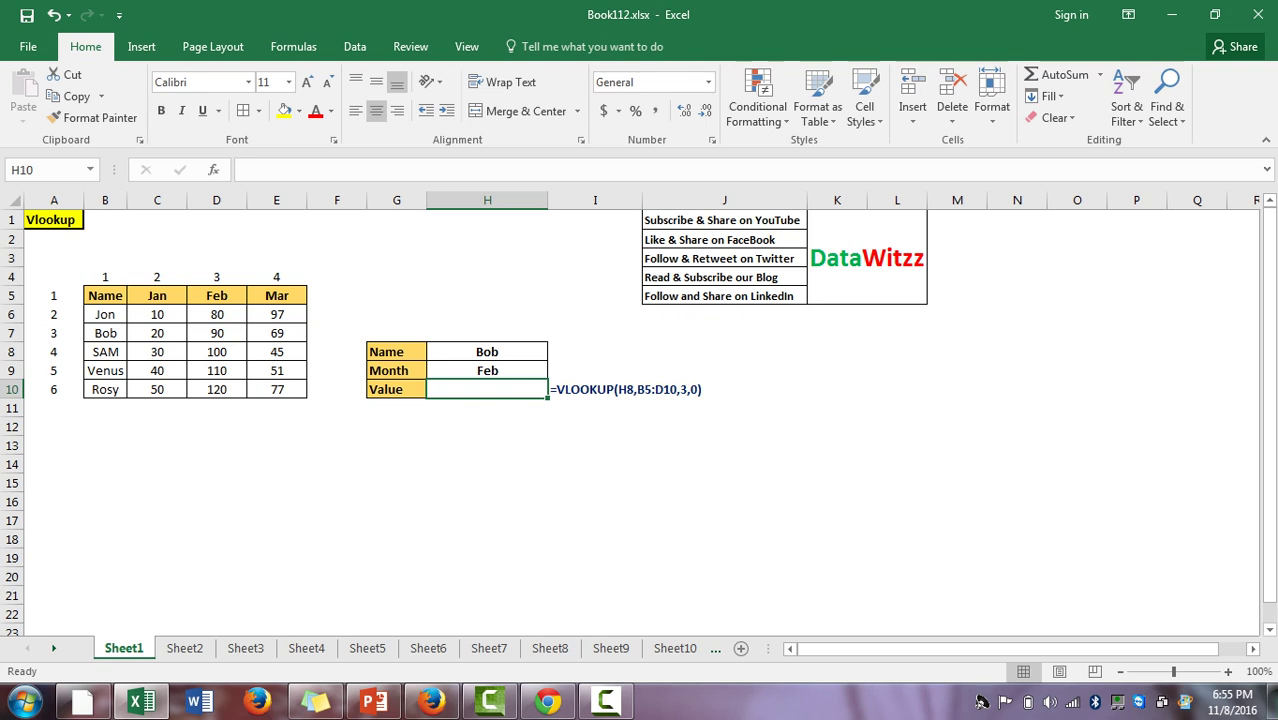
text(+)
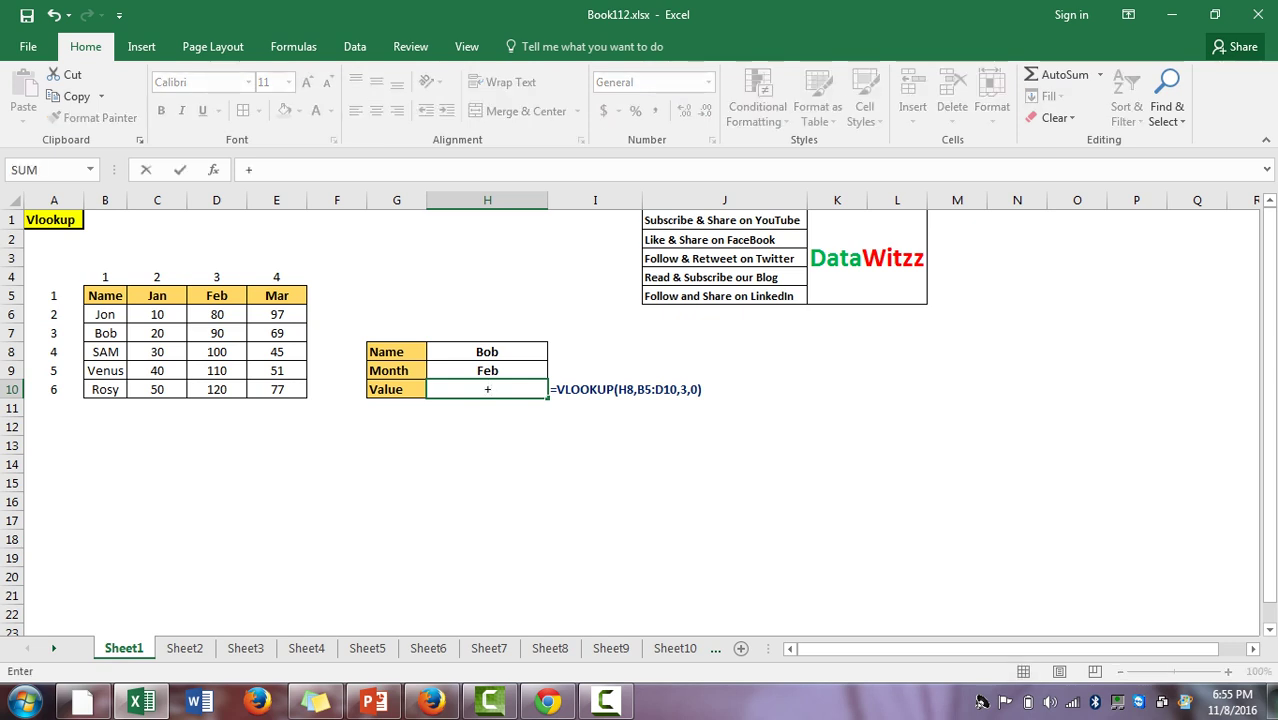
text(vloo)
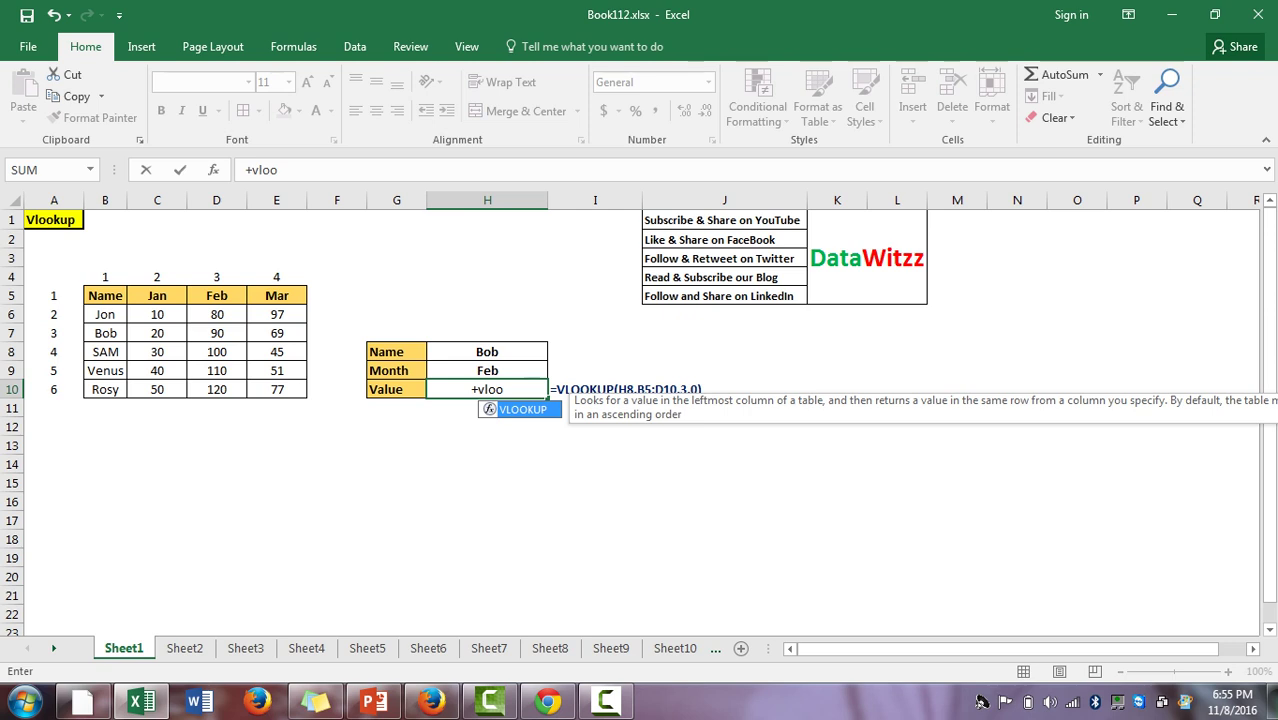
key(Tab)
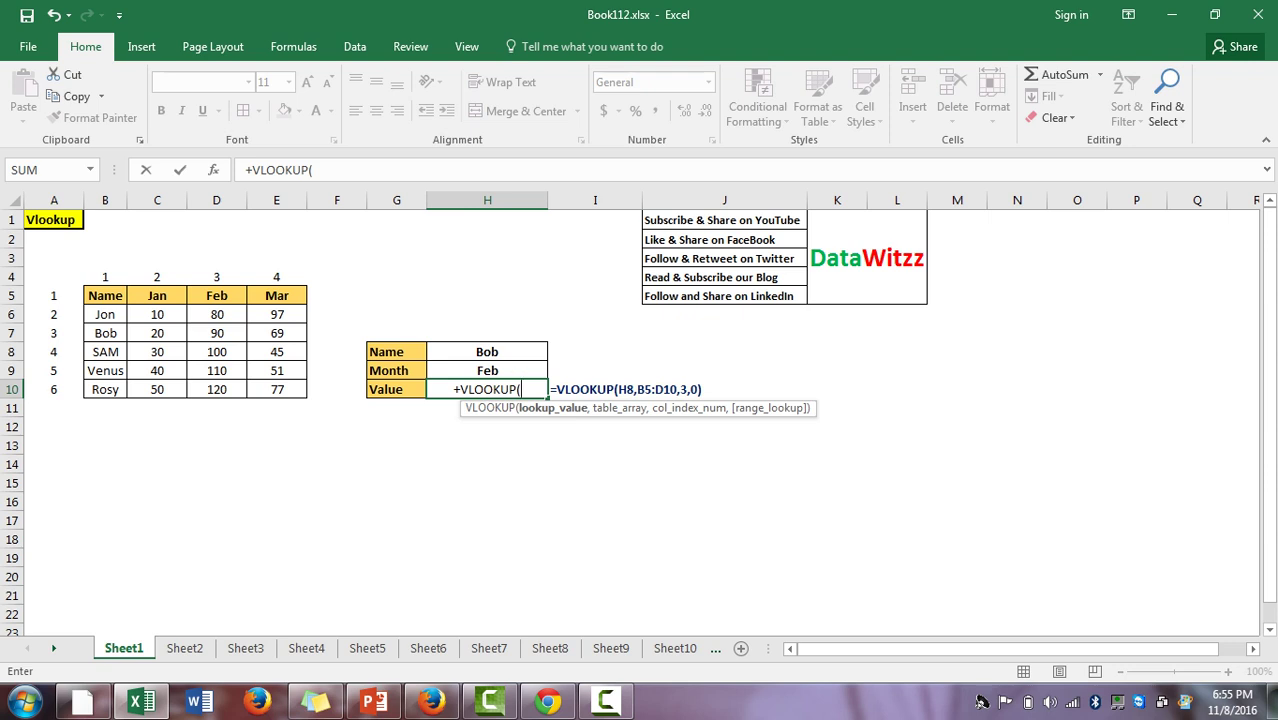
key(Up)
key(Up)
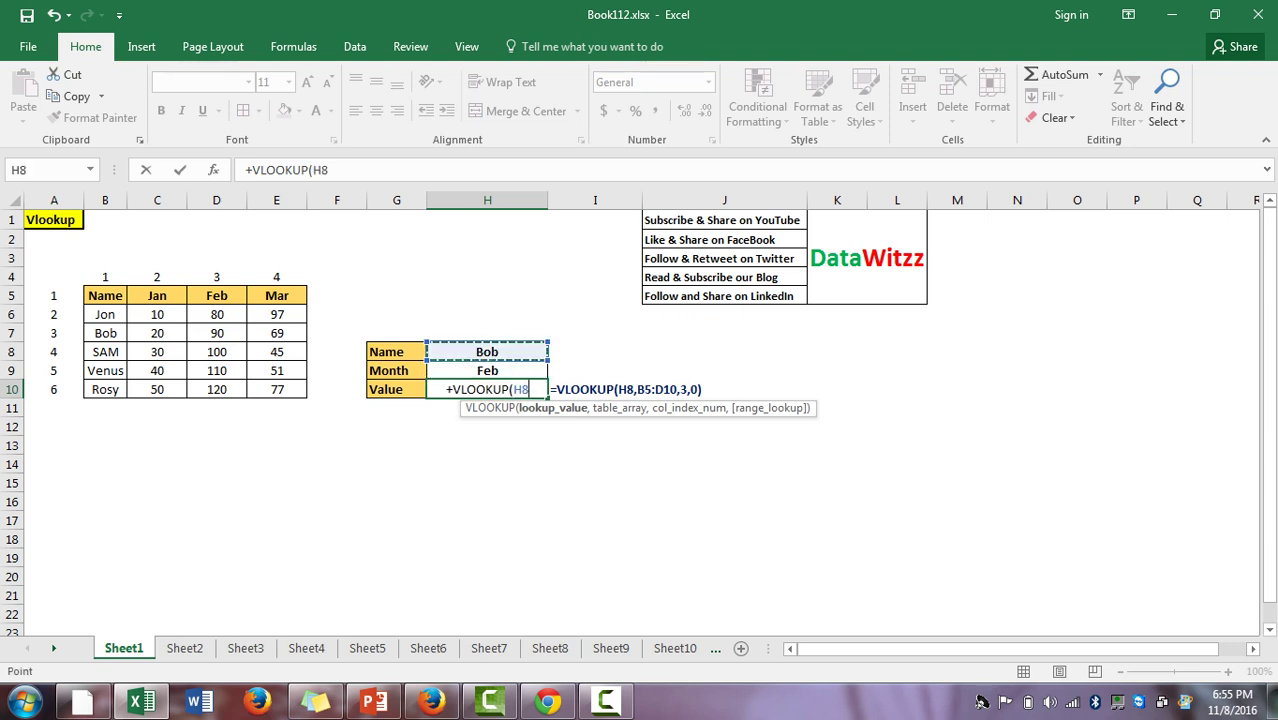
text(,)
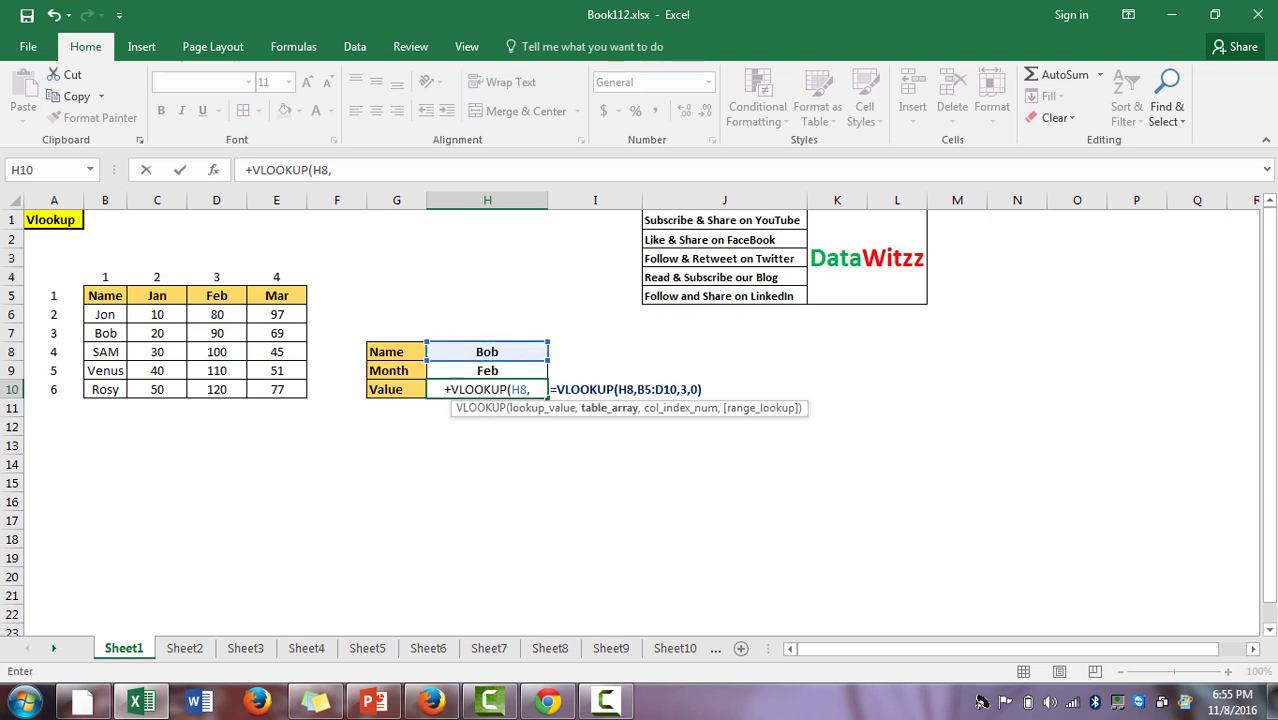
Set the VLOOKUP's table array to the whole data table, B5:E10
key(Left)
key(Left)
key(Left)
key(Left)
key(ctrl+Up)
key(Down)
key(ctrl+Left)
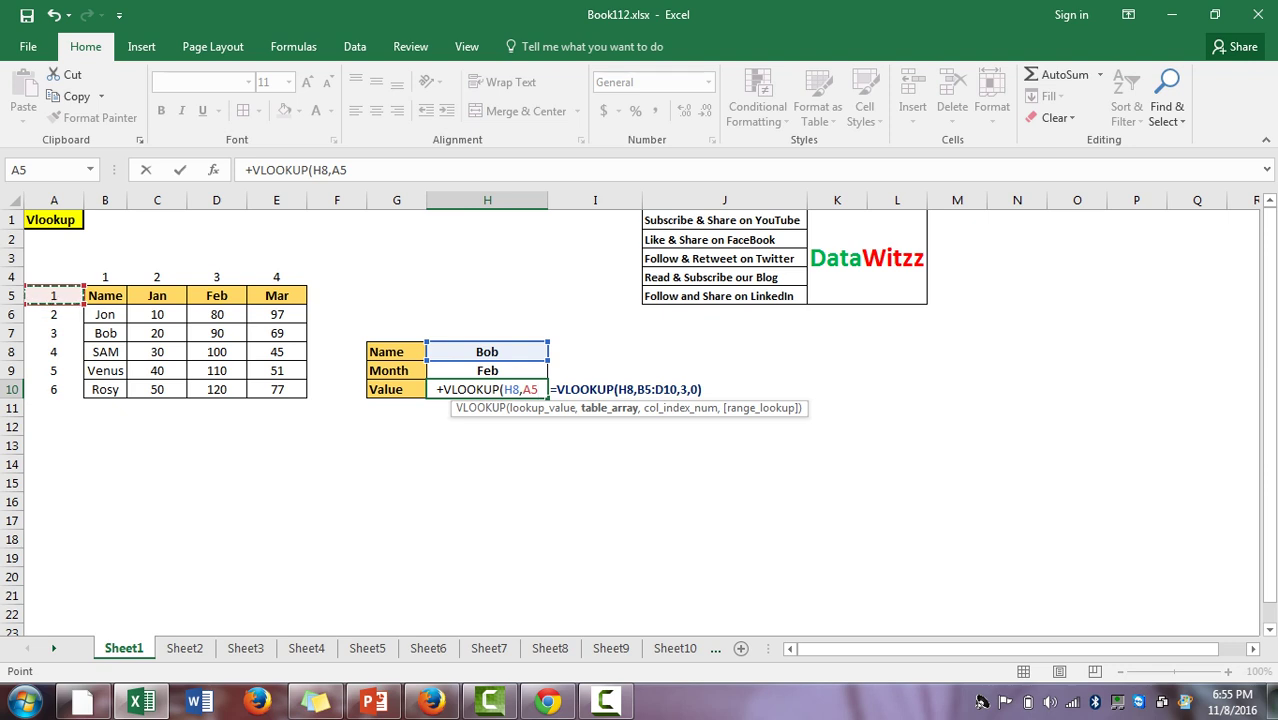
key(Right)
key(ctrl+shift+Right)
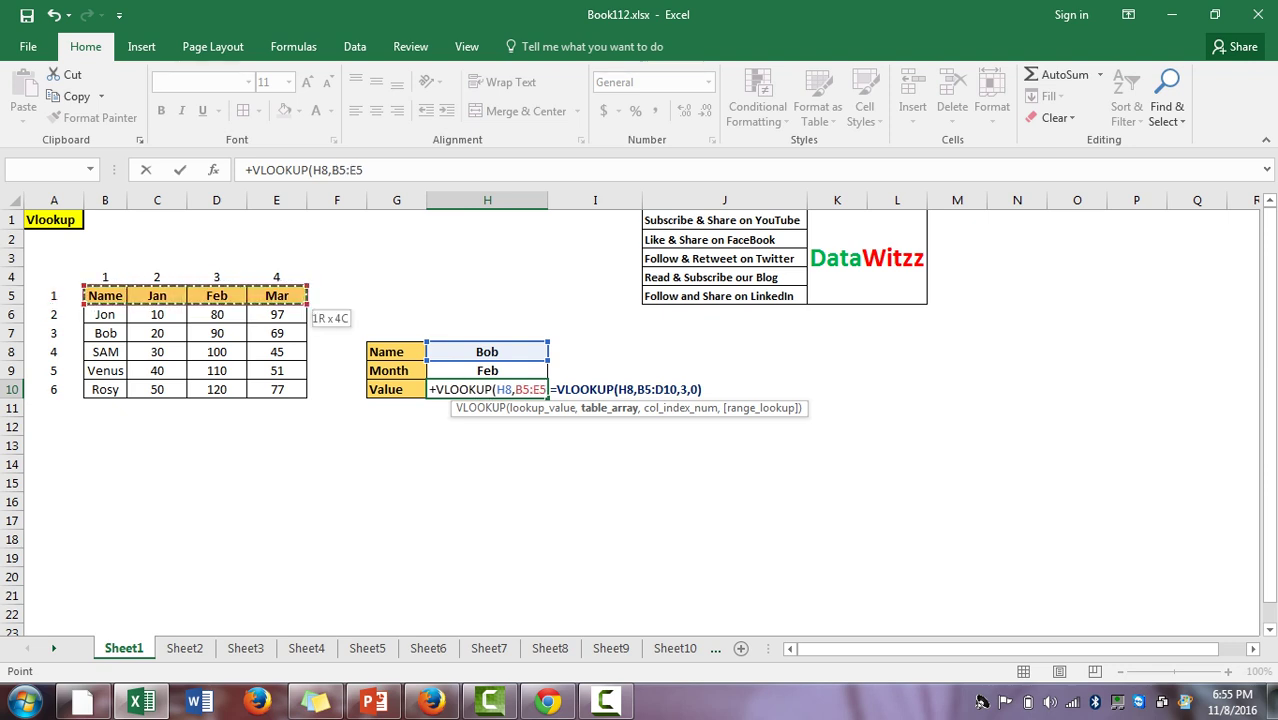
key(ctrl+shift+Down)
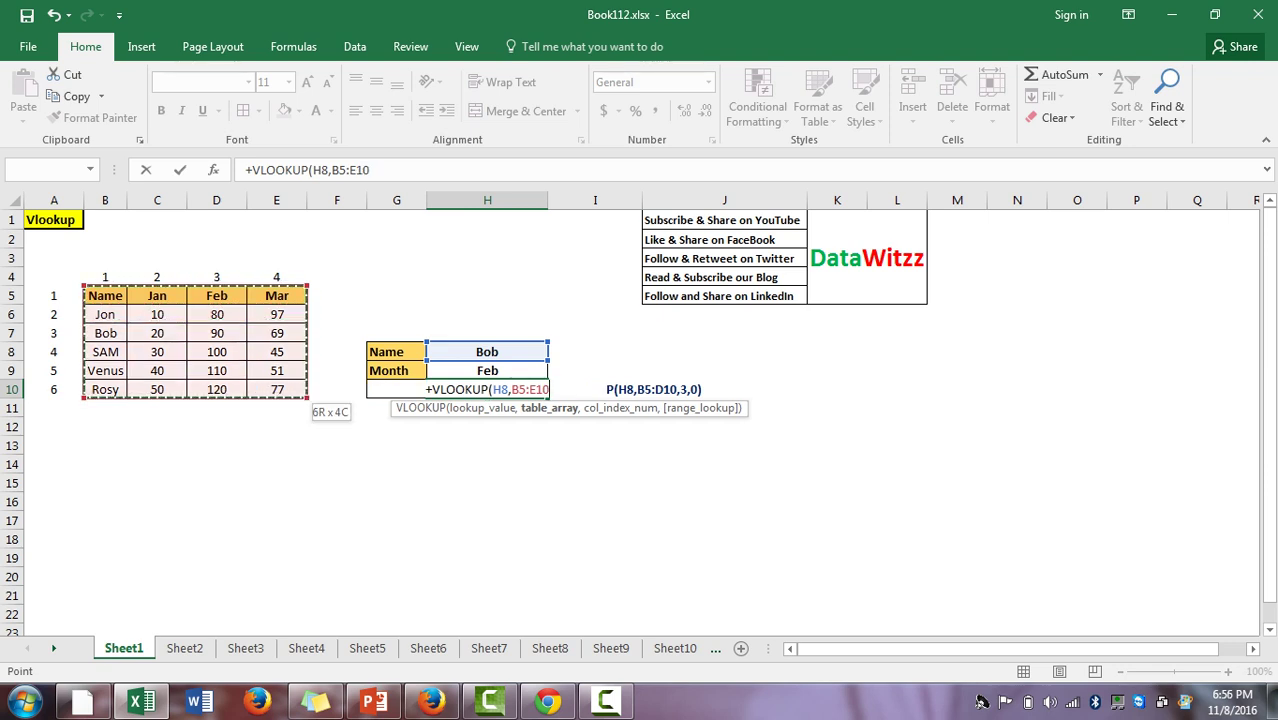
text(,)
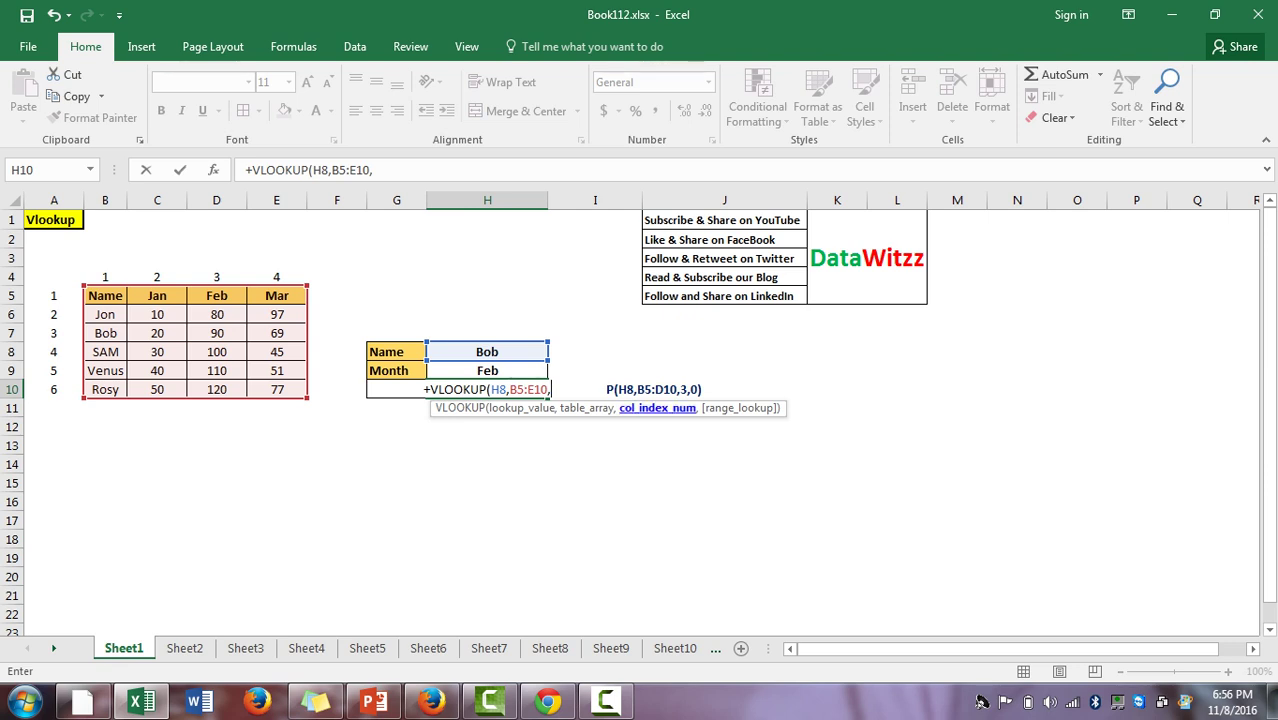
Complete the VLOOKUP with column index 3 and 0 for an exact match, and enter the formula
text(3)
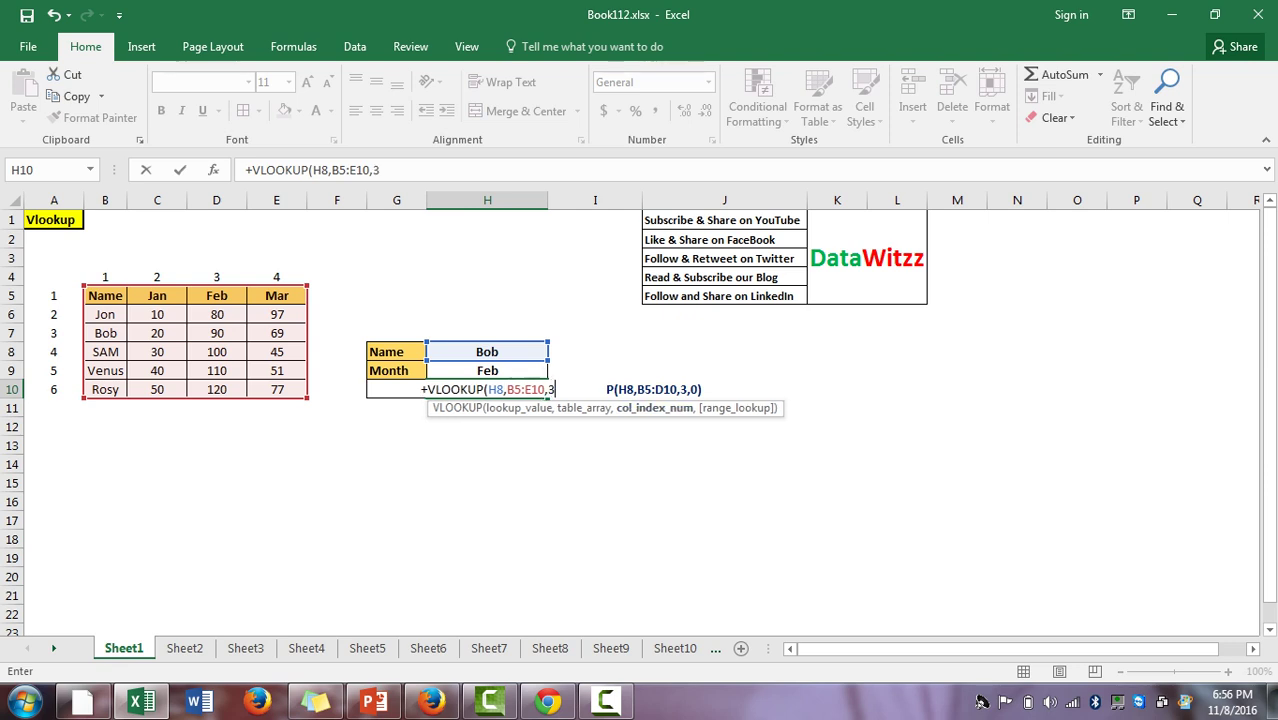
text(,)
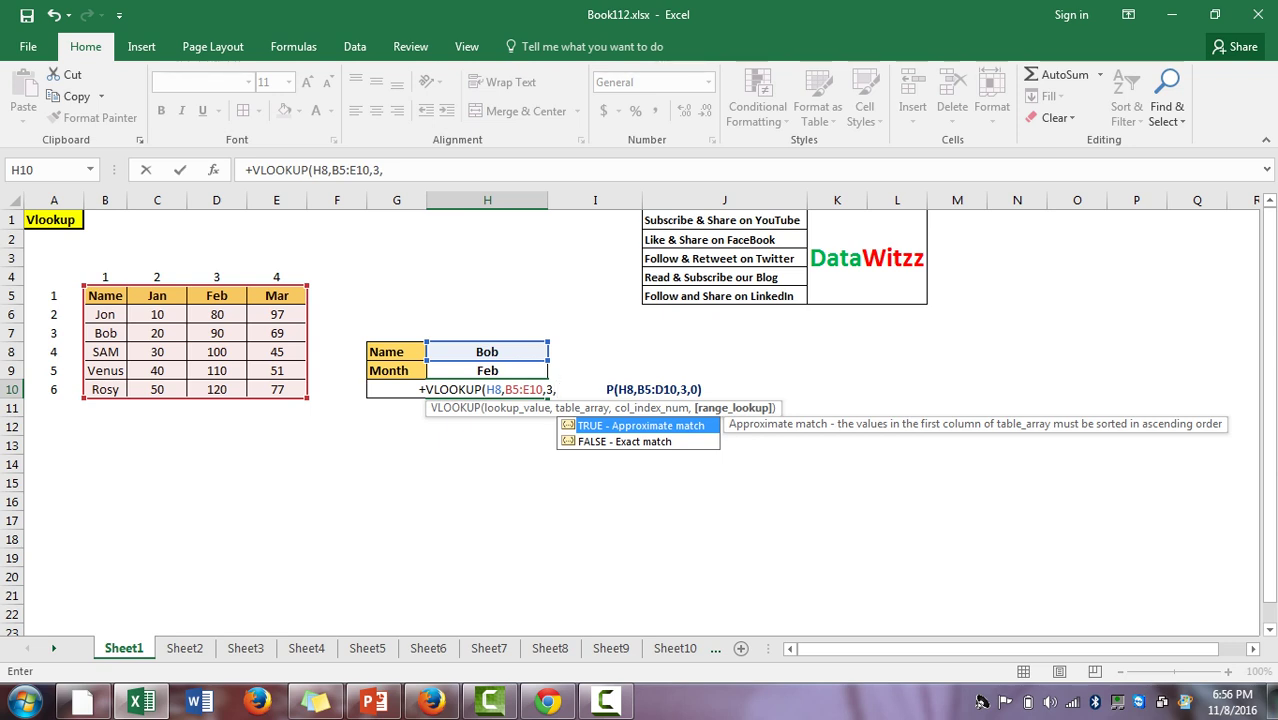
text(0)
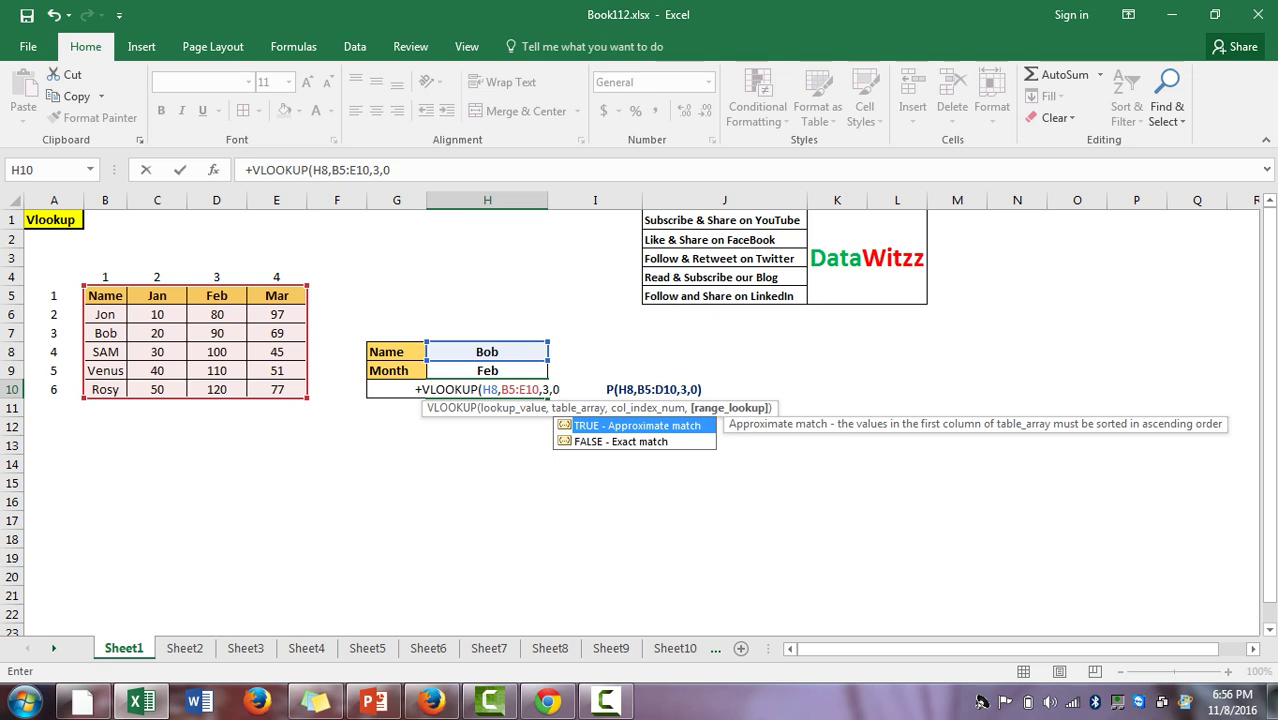
text())
key(Return)
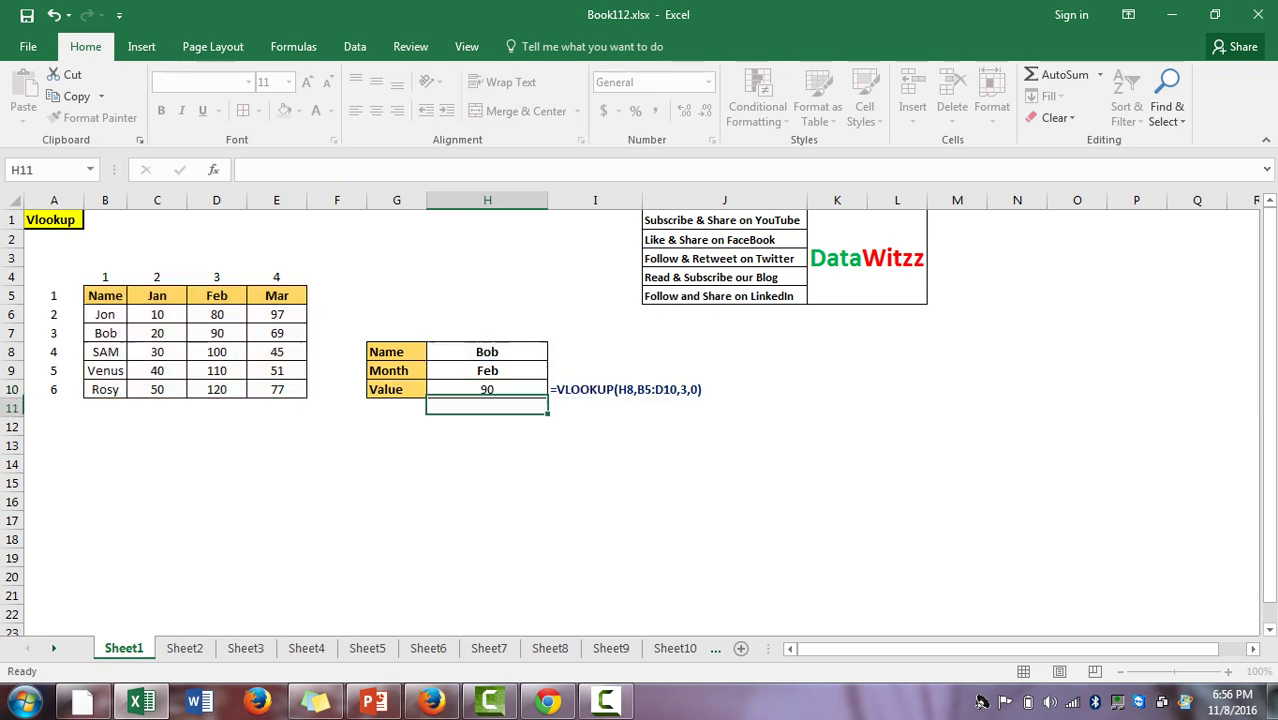
Highlight the matching Feb value in cell D7 of the data table with a yellow fill
key(Up)
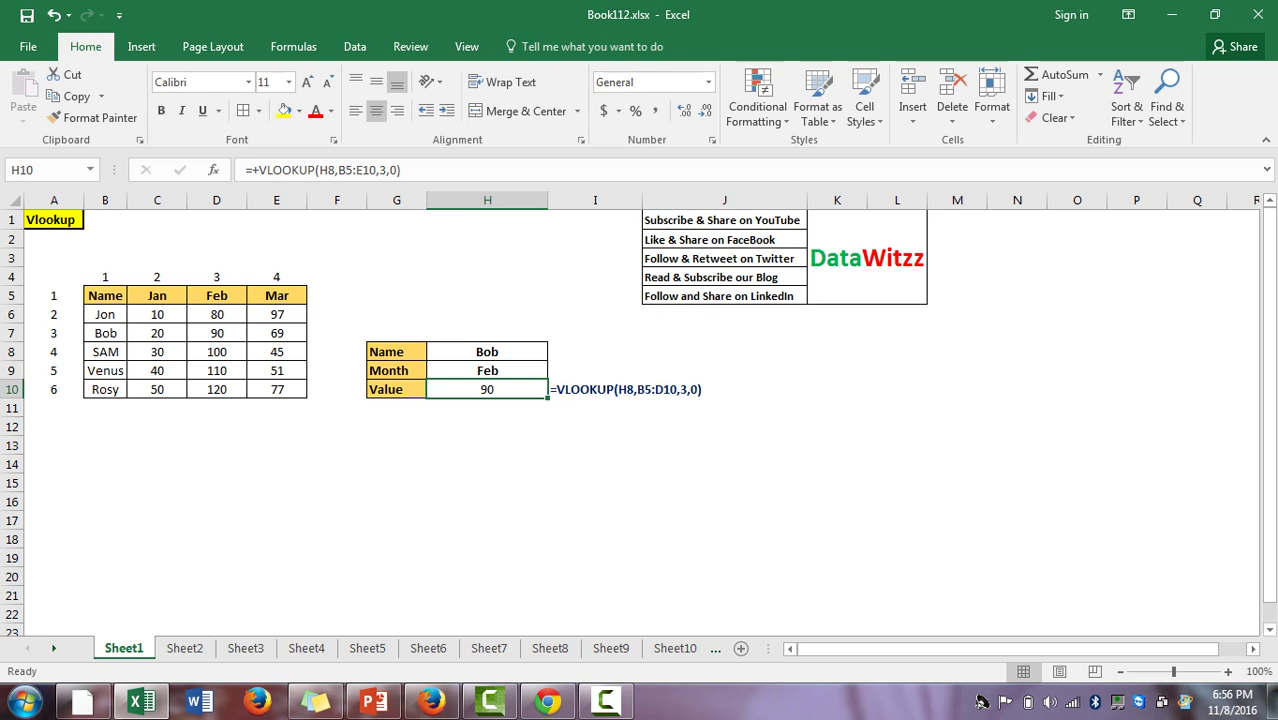
click(216, 333)
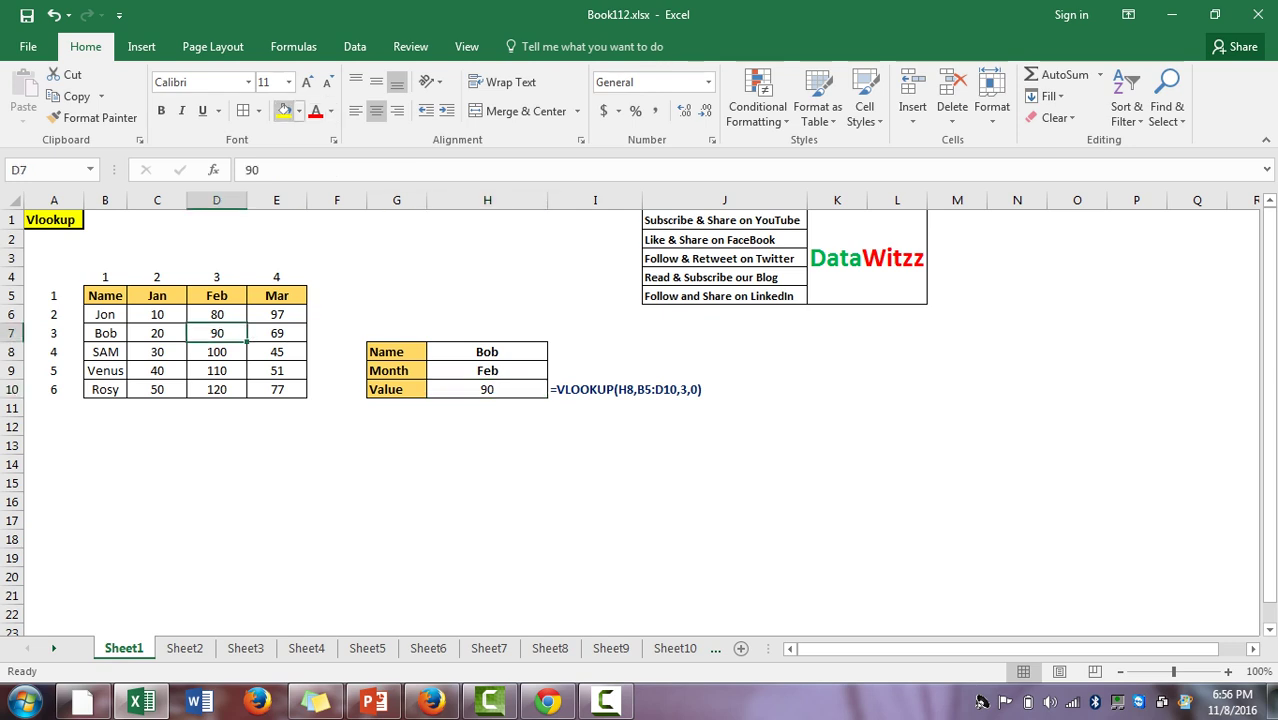
click(284, 110)
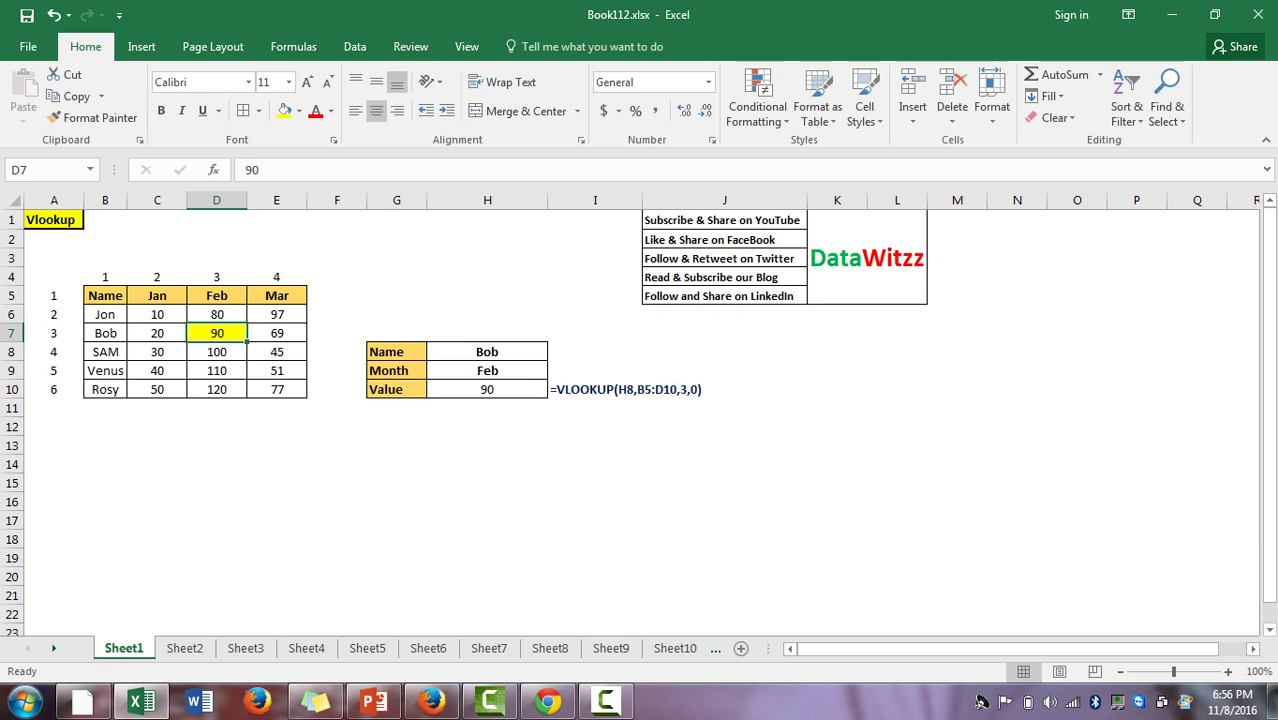
Inspect the VLOOKUP formula in H10 and the ranges it refers to, leaving it as it is
double_click(487, 389)
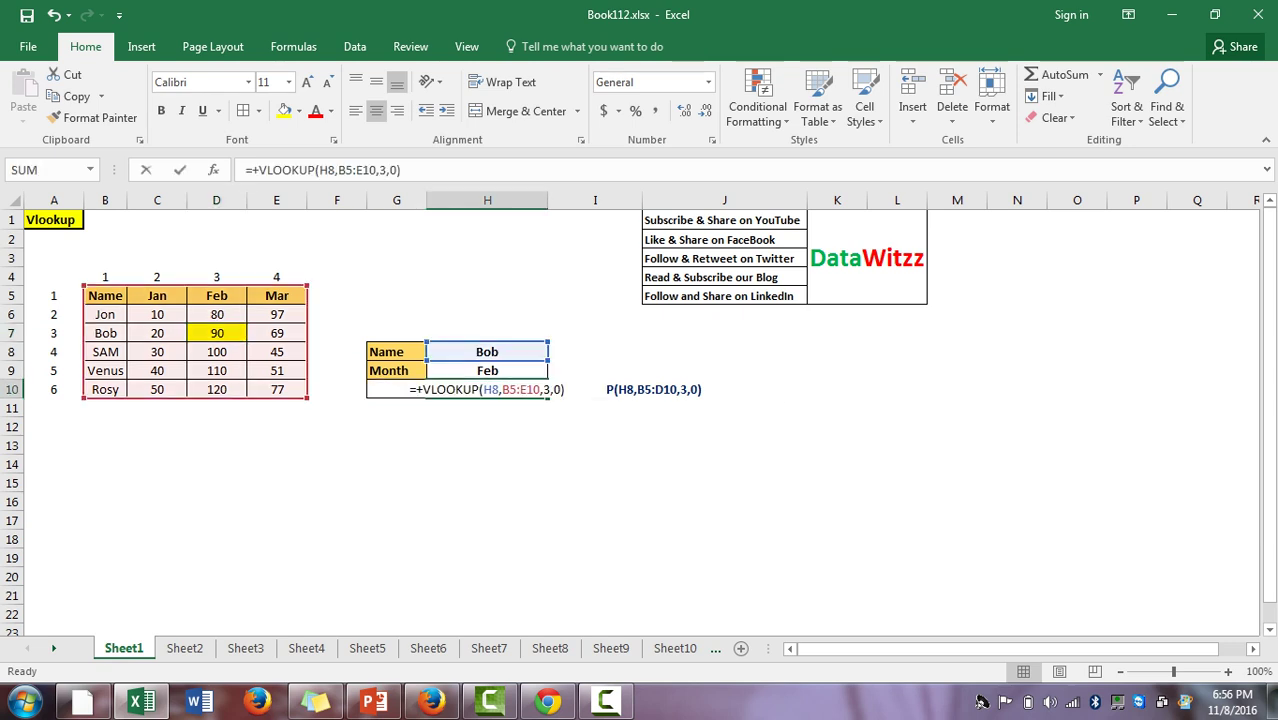
key(Escape)
key(F2)
key(Escape)
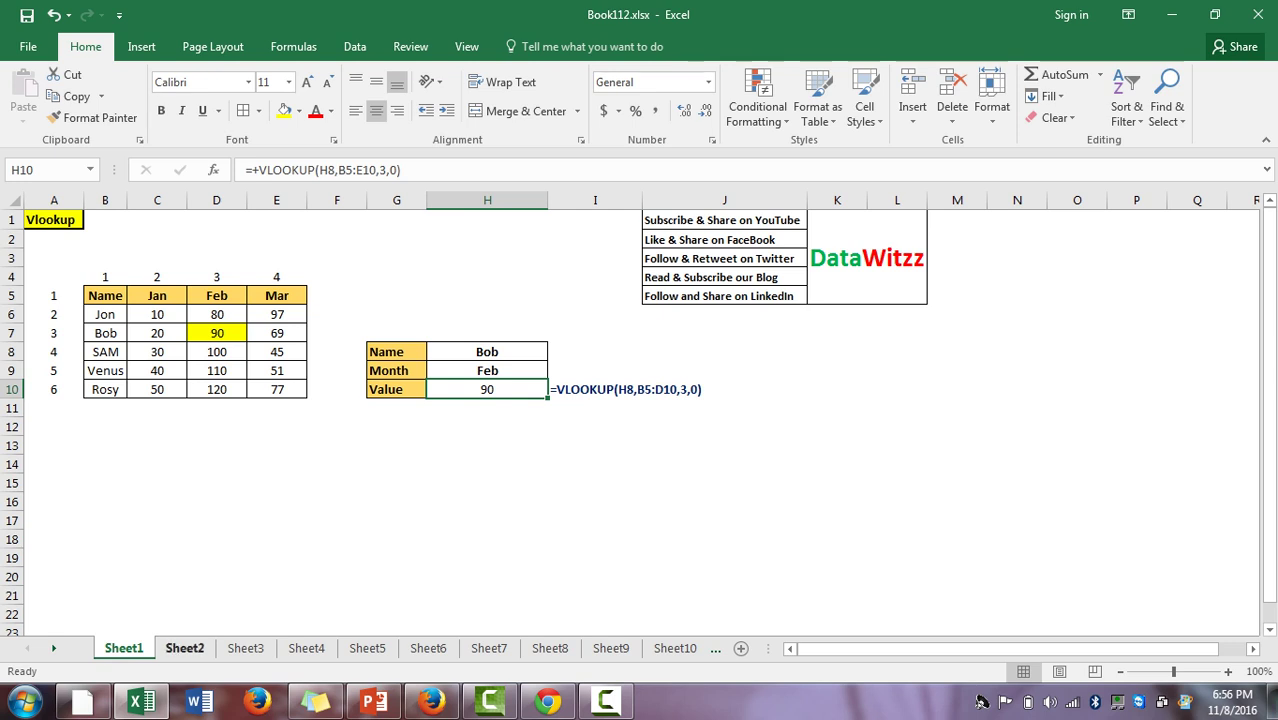
Go to Sheet2 and clear the existing HLOOKUP result from cell H12
click(184, 648)
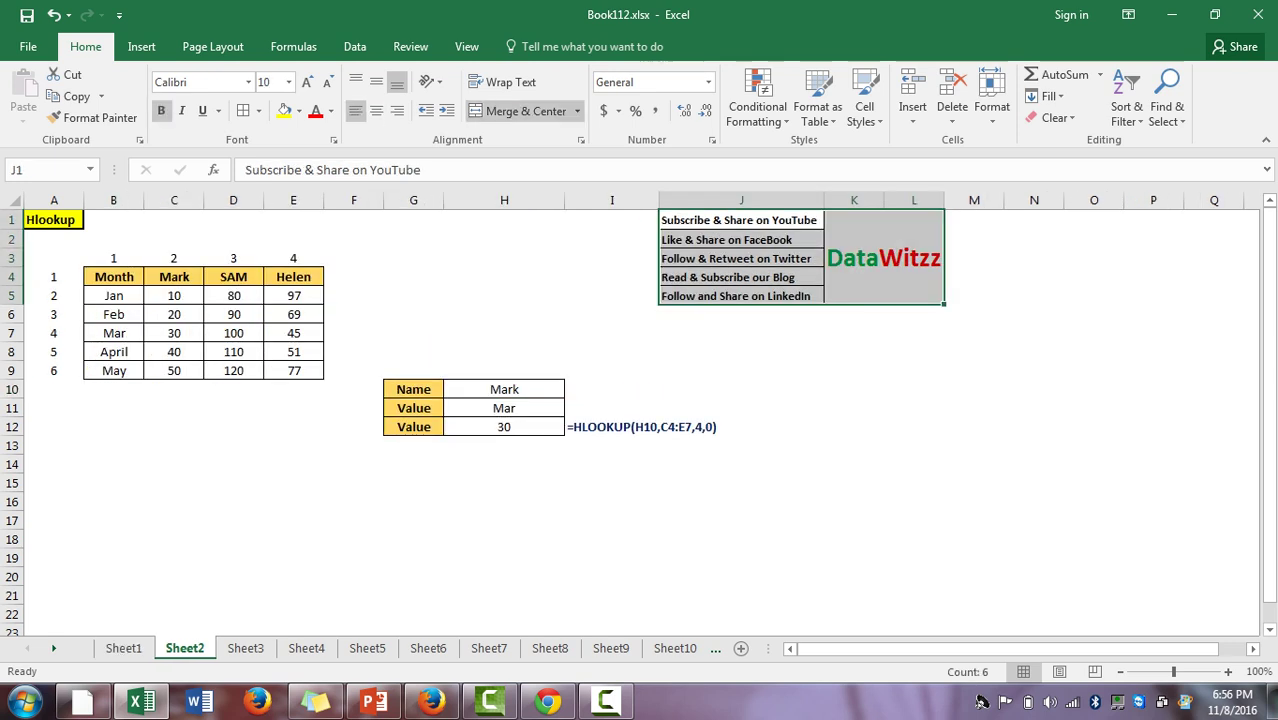
click(173, 407)
key(Right)
key(Right)
key(Right)
key(Right)
key(Right)
key(Down)
text(+)
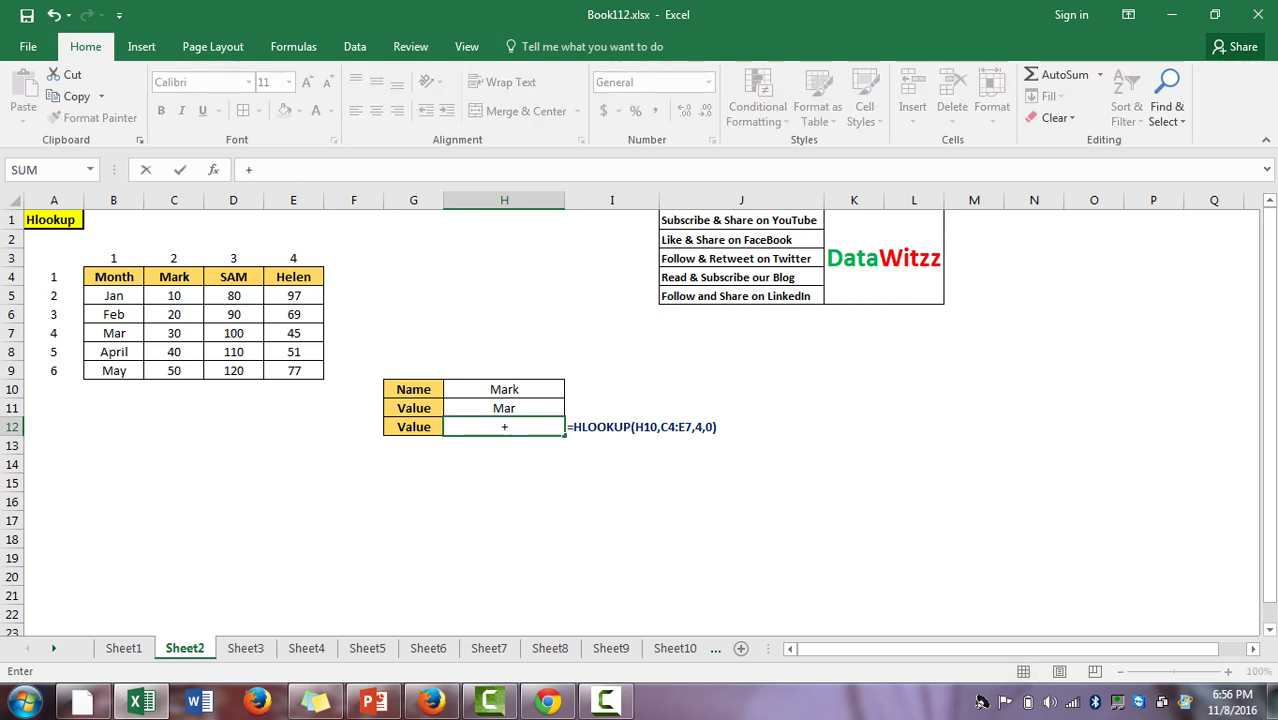
key(BackSpace)
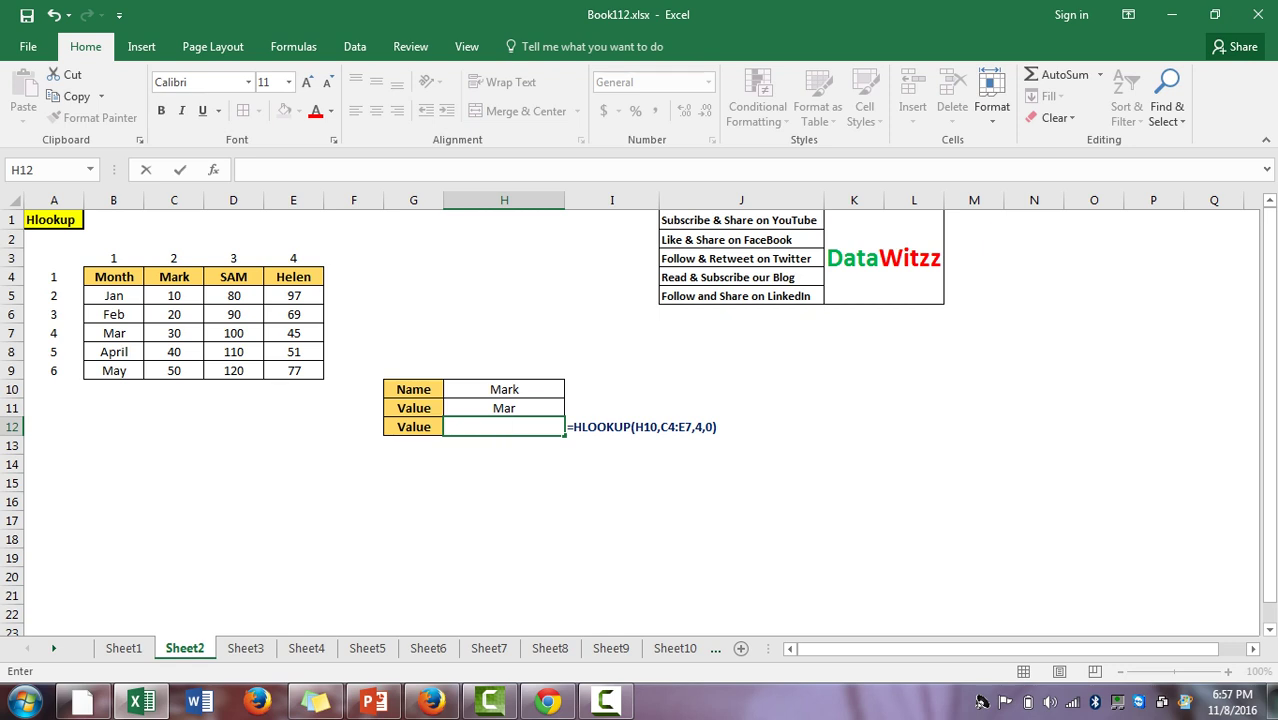
key(Escape)
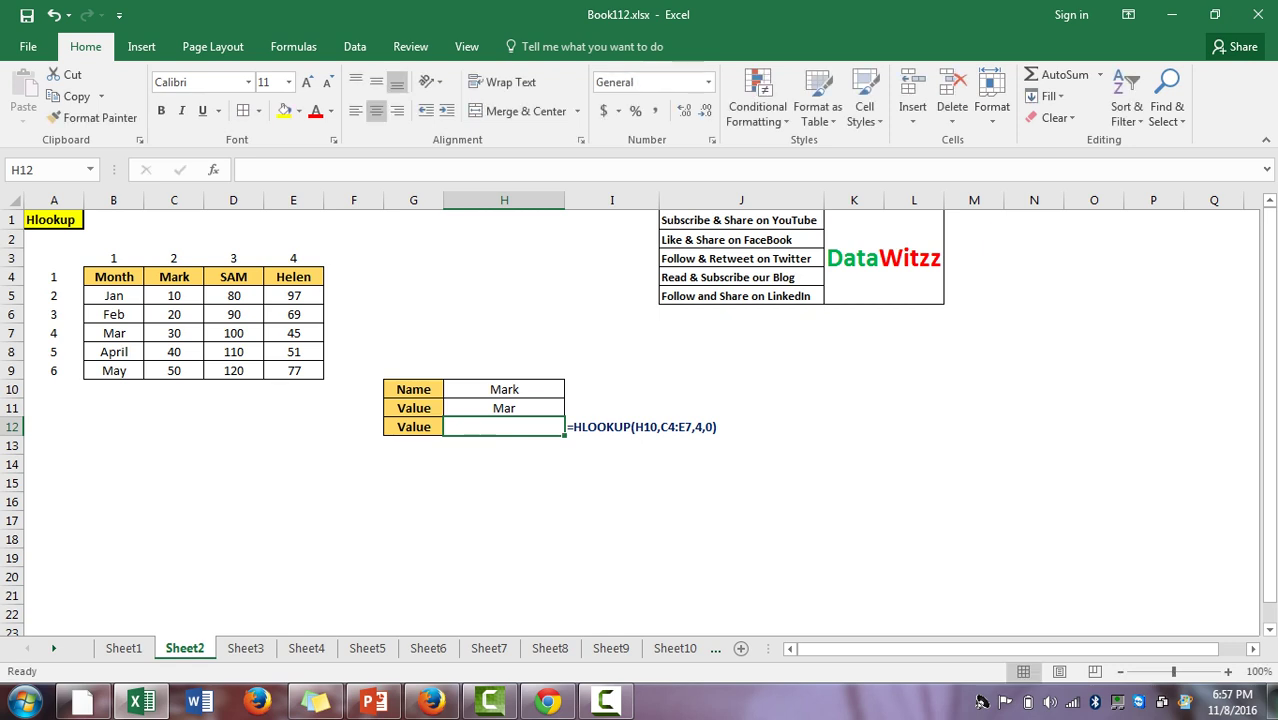
Examine the Hlookup data table B4:E9, including its headers, and the lookup name in H10
key(Left)
key(Left)
key(Up)
key(Up)
key(Up)
key(Left)
key(Left)
key(Up)
key(Up)
key(Up)
key(Up)
key(Up)
key(Up)
key(Left)
key(Left)
key(Down)
key(shift+Right)
key(shift+Right)
key(shift+Right)
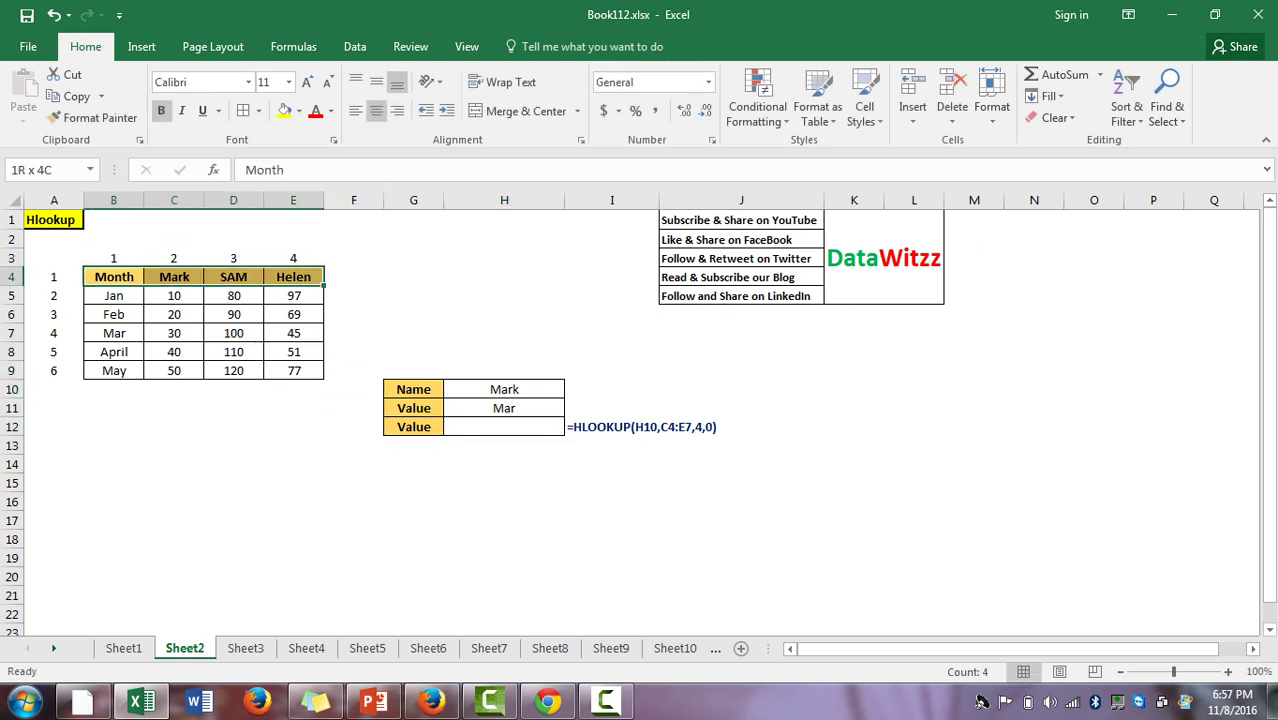
key(shift+Down)
key(shift+Down)
key(shift+Down)
key(shift+Down)
key(shift+Down)
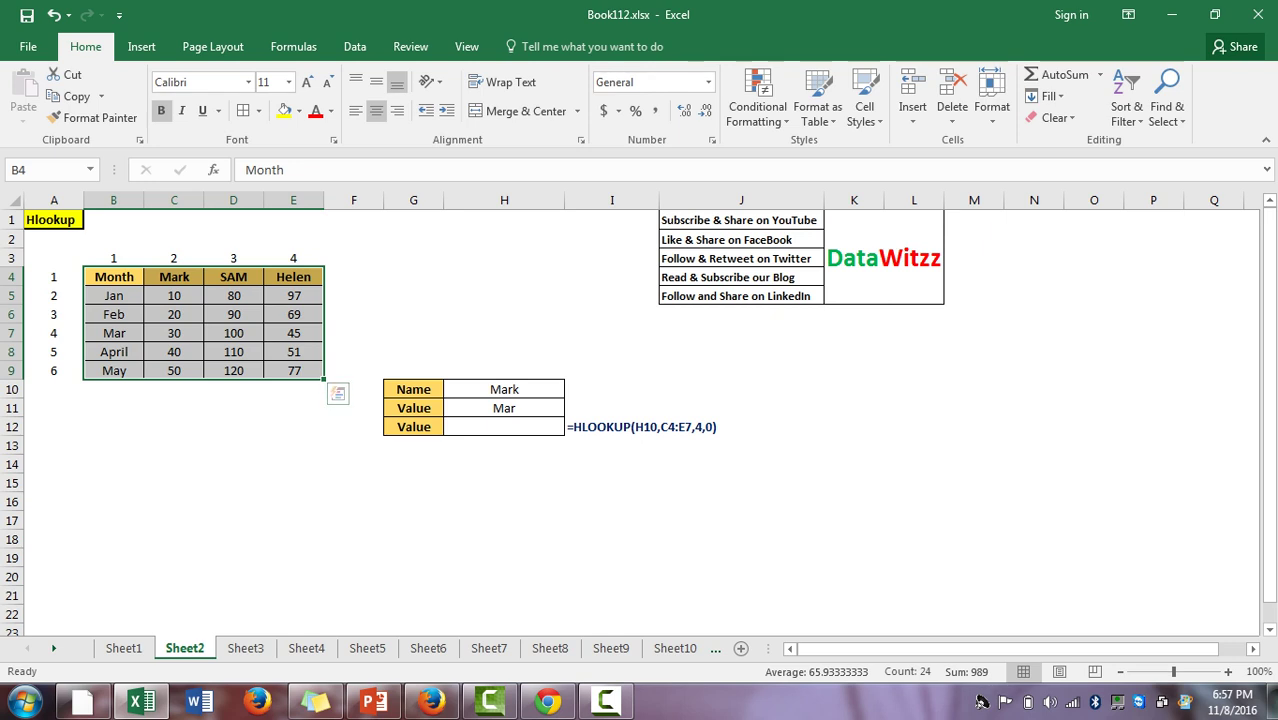
click(504, 389)
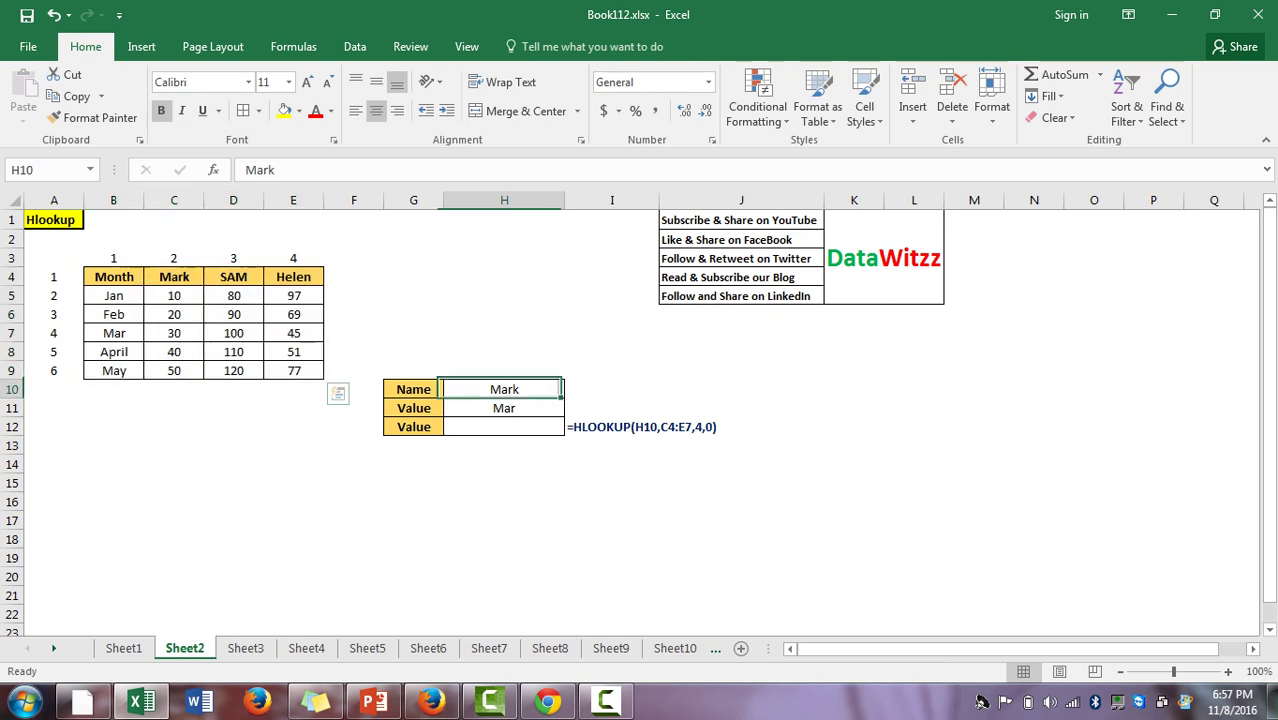
Enter the formula +HLOOKUP(H10,B4:E9,4,0) in cell H12 to look up the name in H10 with an exact match
key(Down)
key(Down)
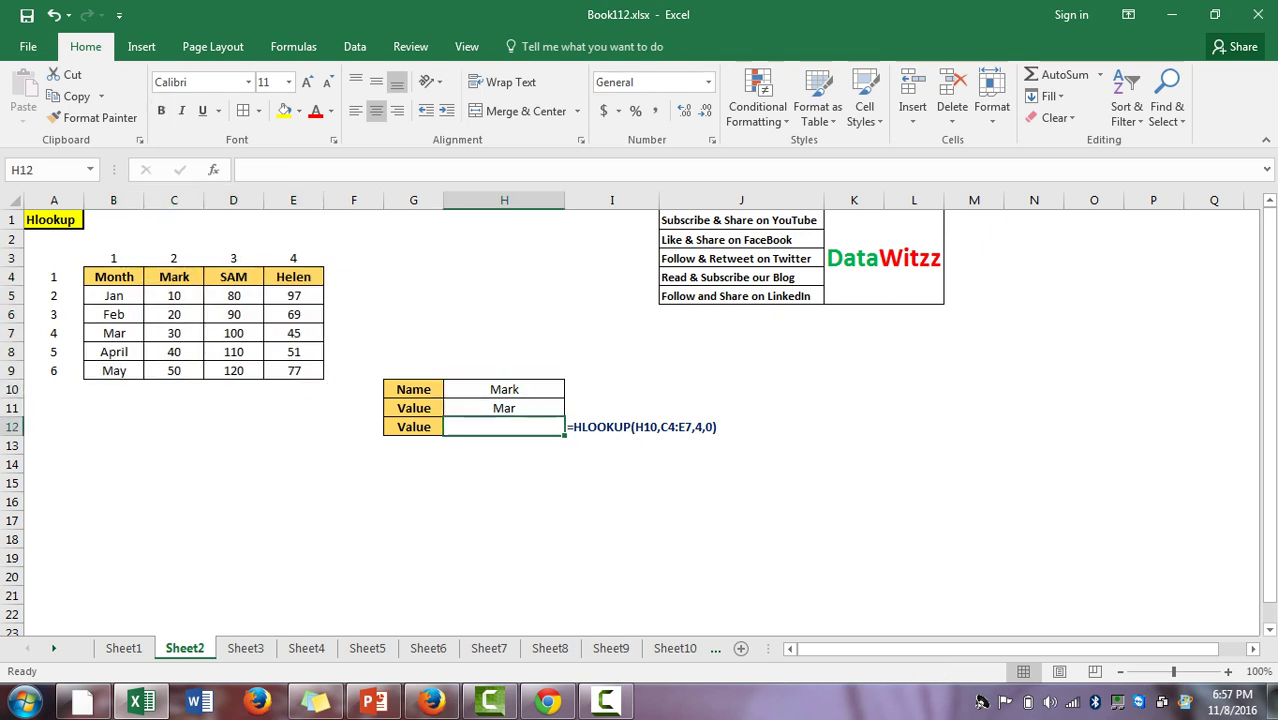
text(+hloo)
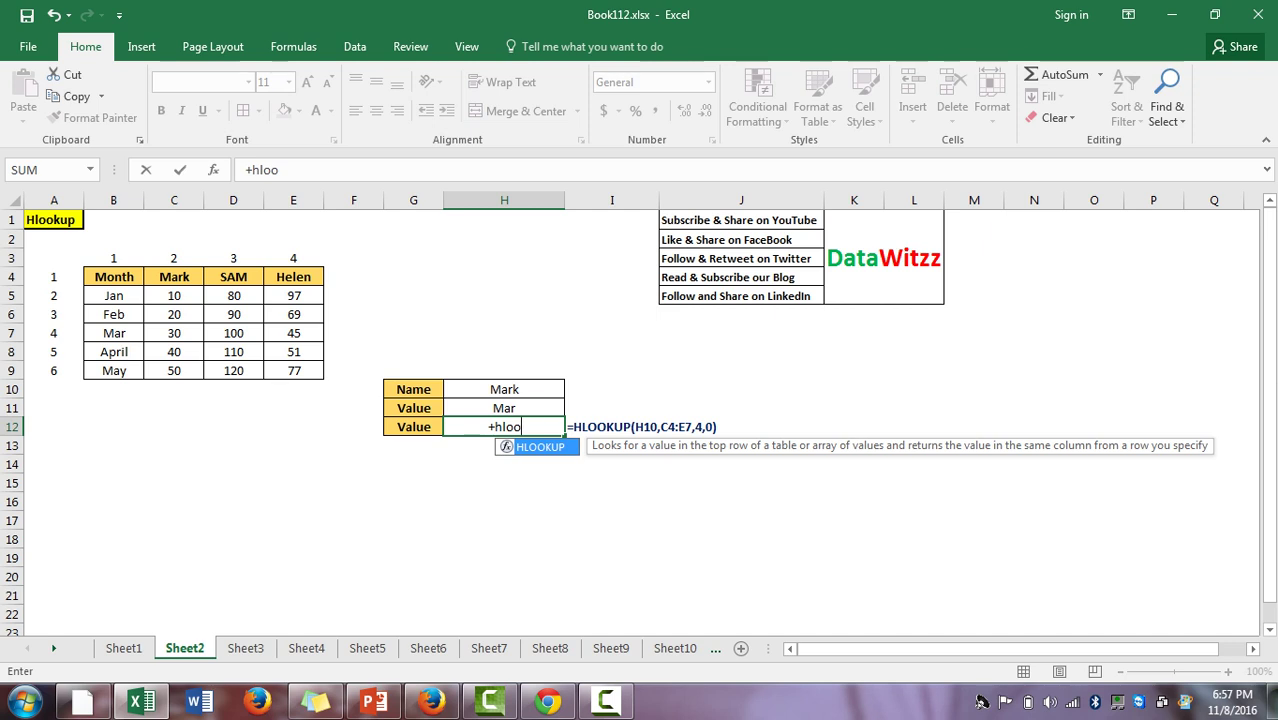
key(Tab)
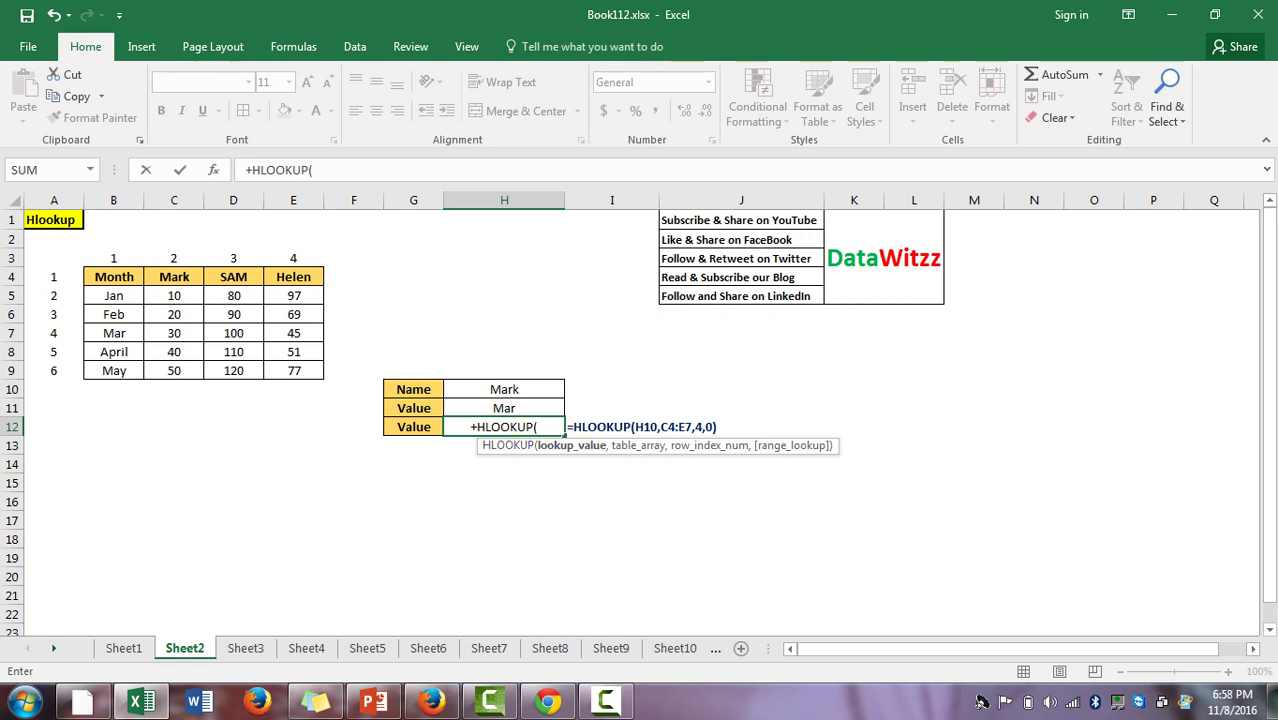
click(504, 389)
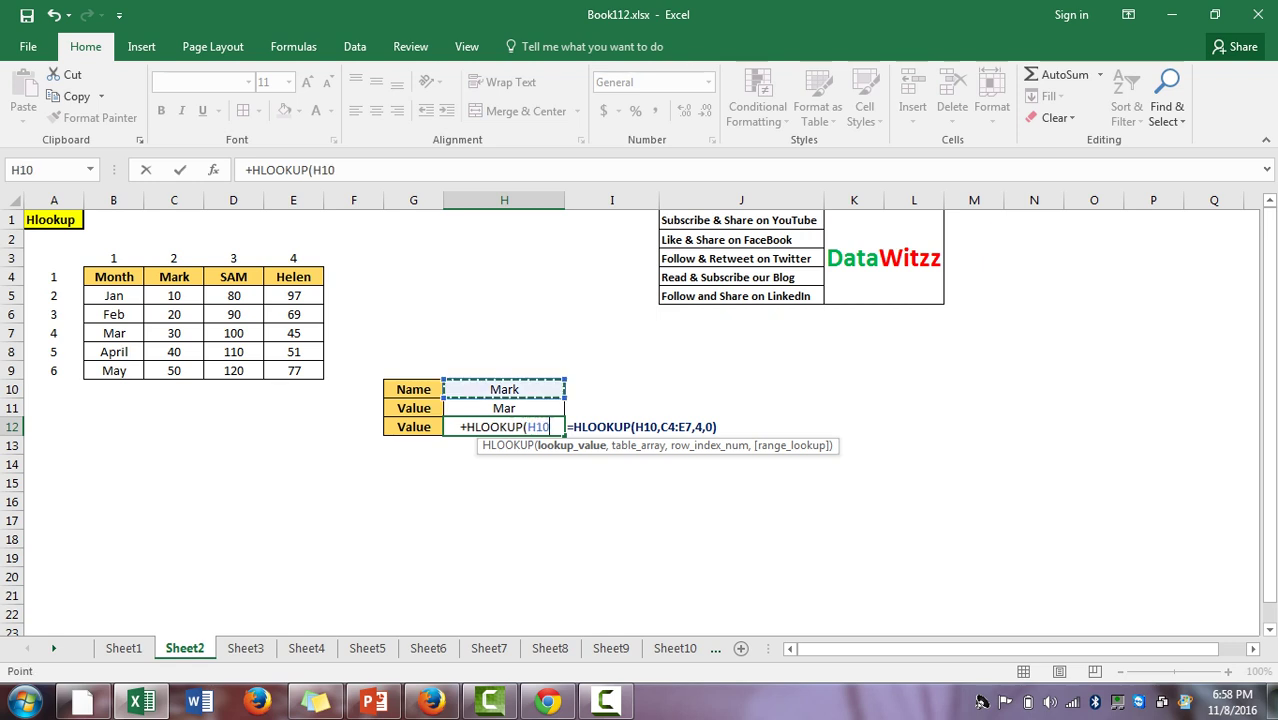
text(,)
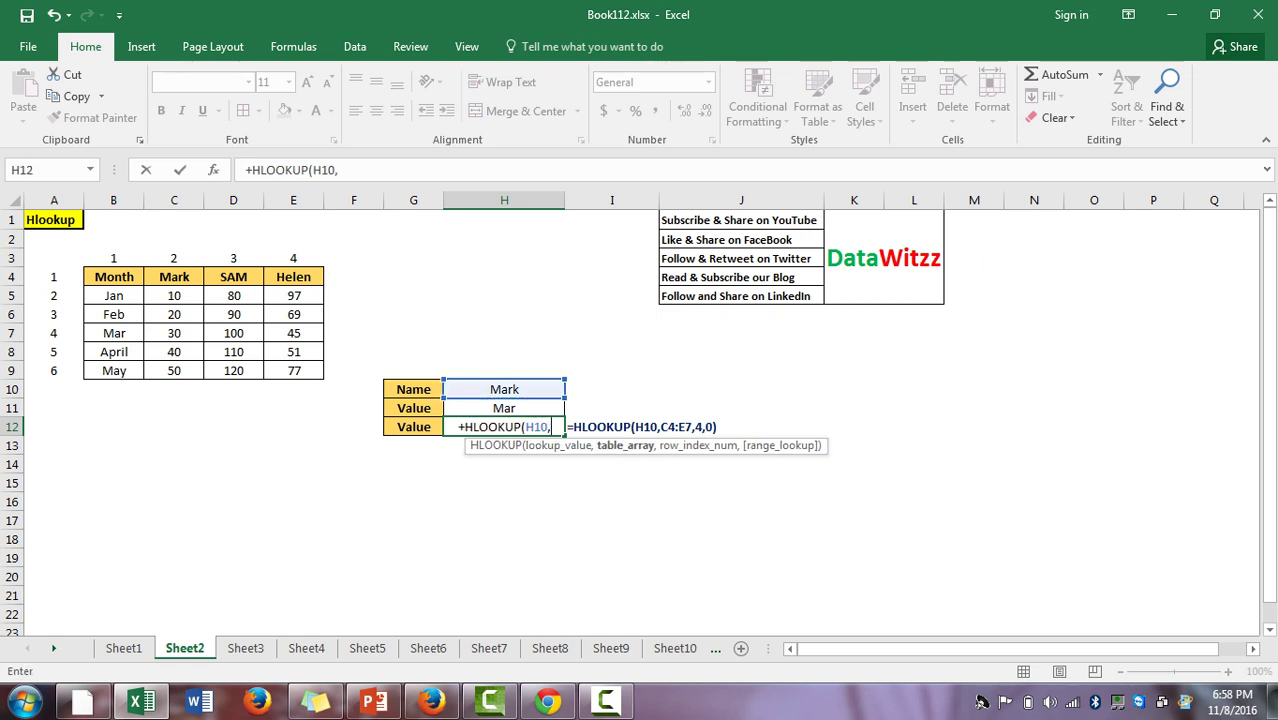
click(113, 276)
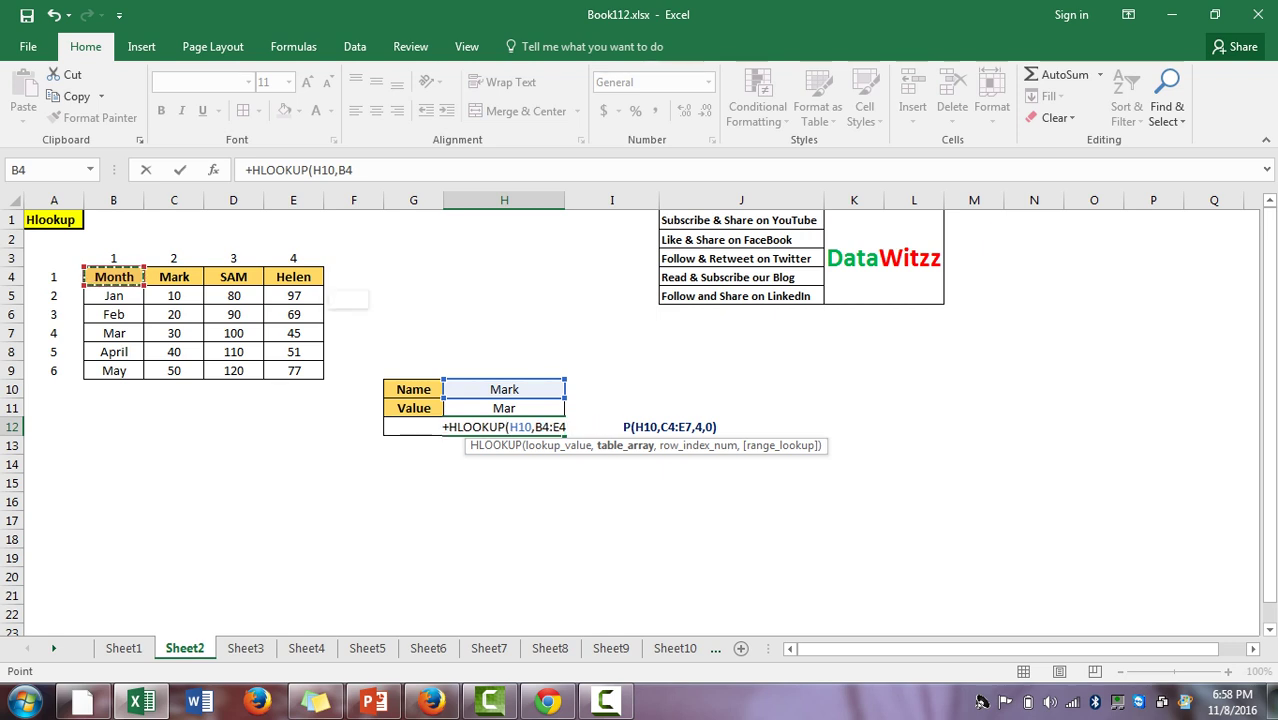
drag(113, 276, 310, 372)
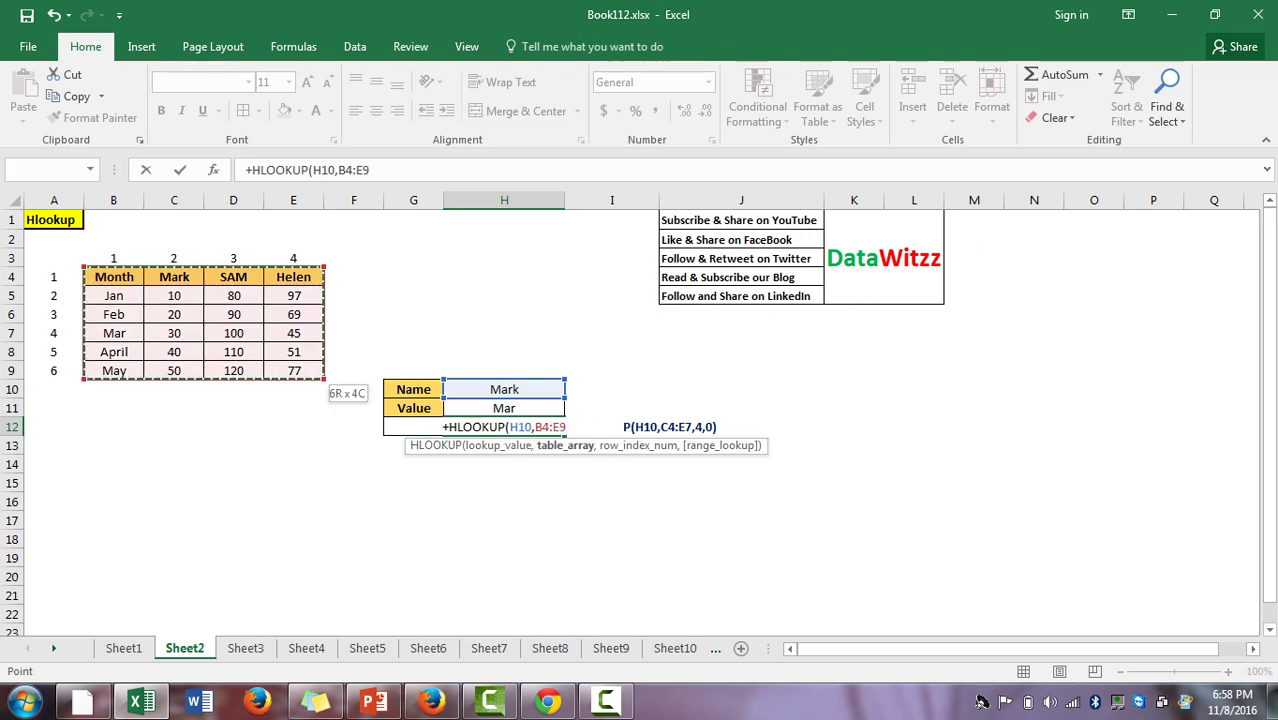
text(,)
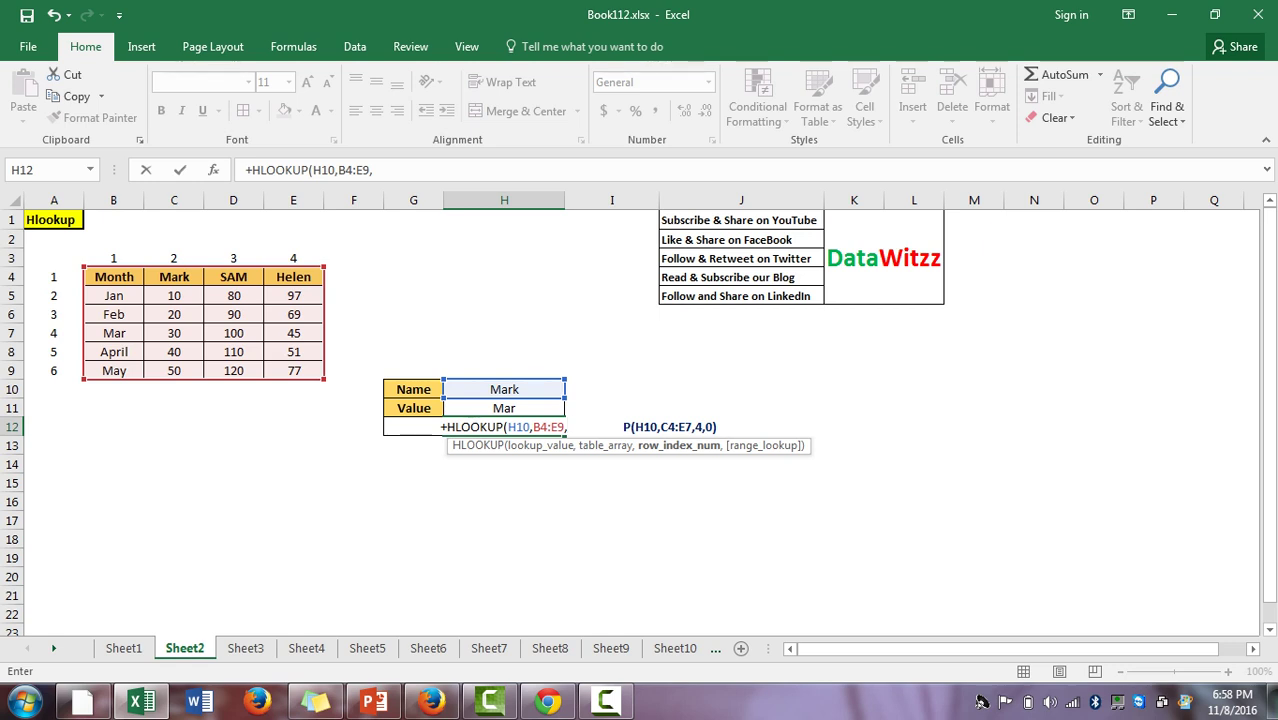
text(4,)
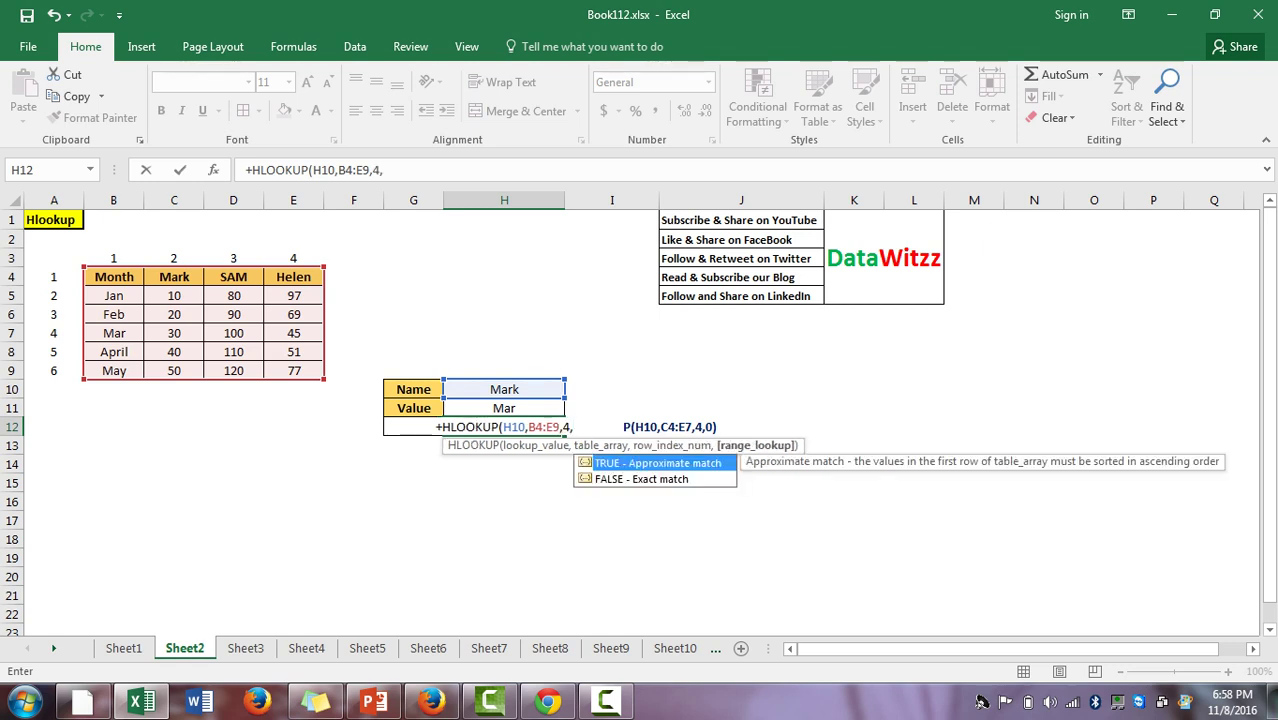
text(0))
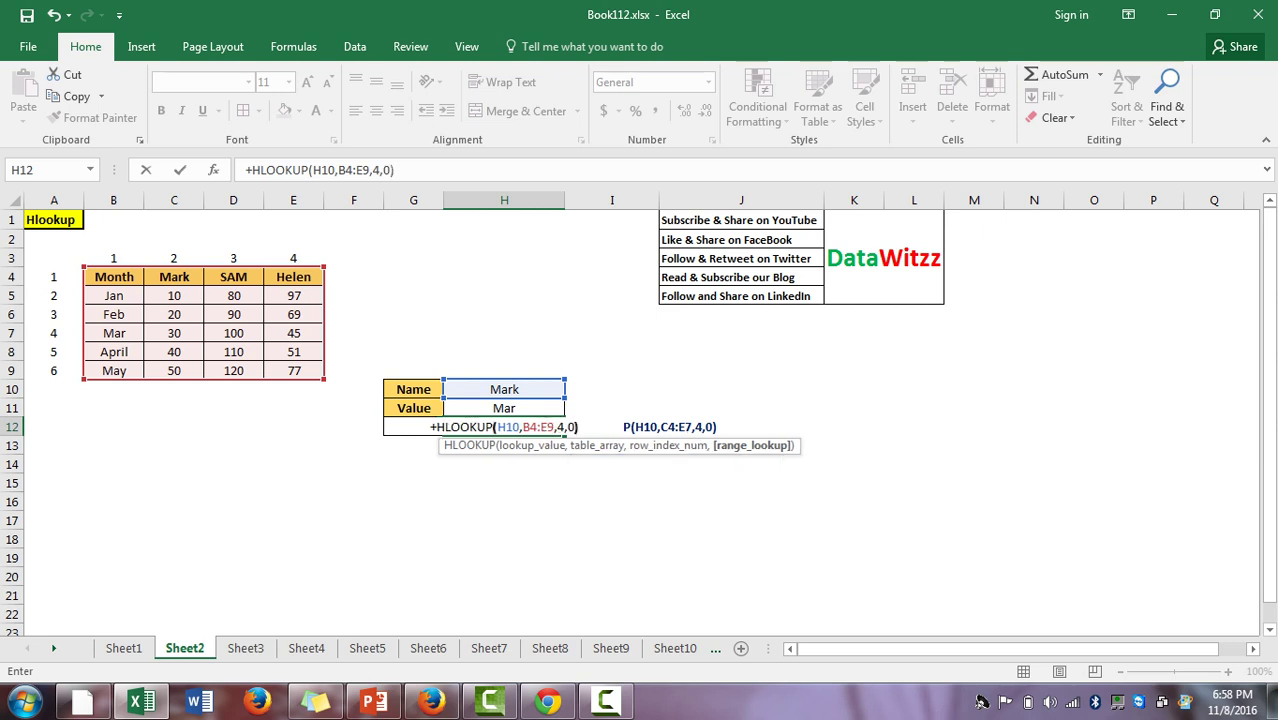
key(Return)
key(Up)
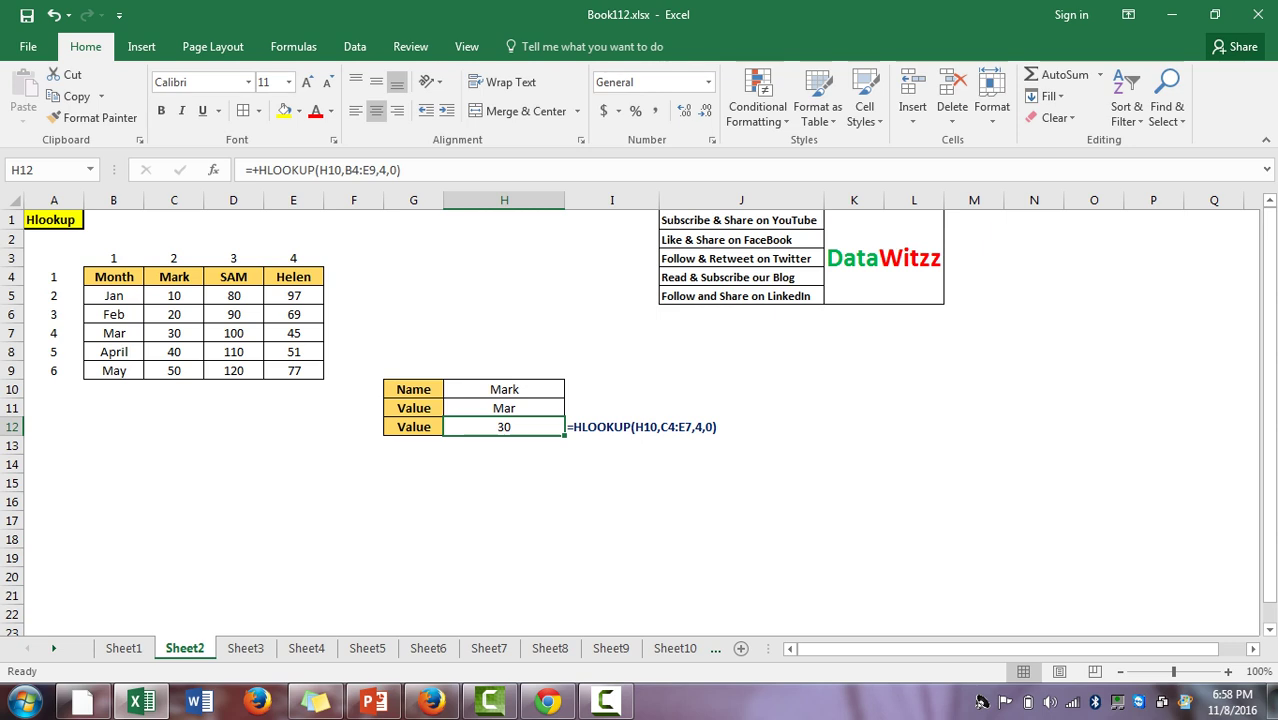
Highlight the matching Mar value in cell C7 of the data table with a yellow fill
key(Left)
key(Left)
key(Left)
key(Left)
key(Left)
key(Up)
key(Up)
key(Up)
key(Up)
key(Up)
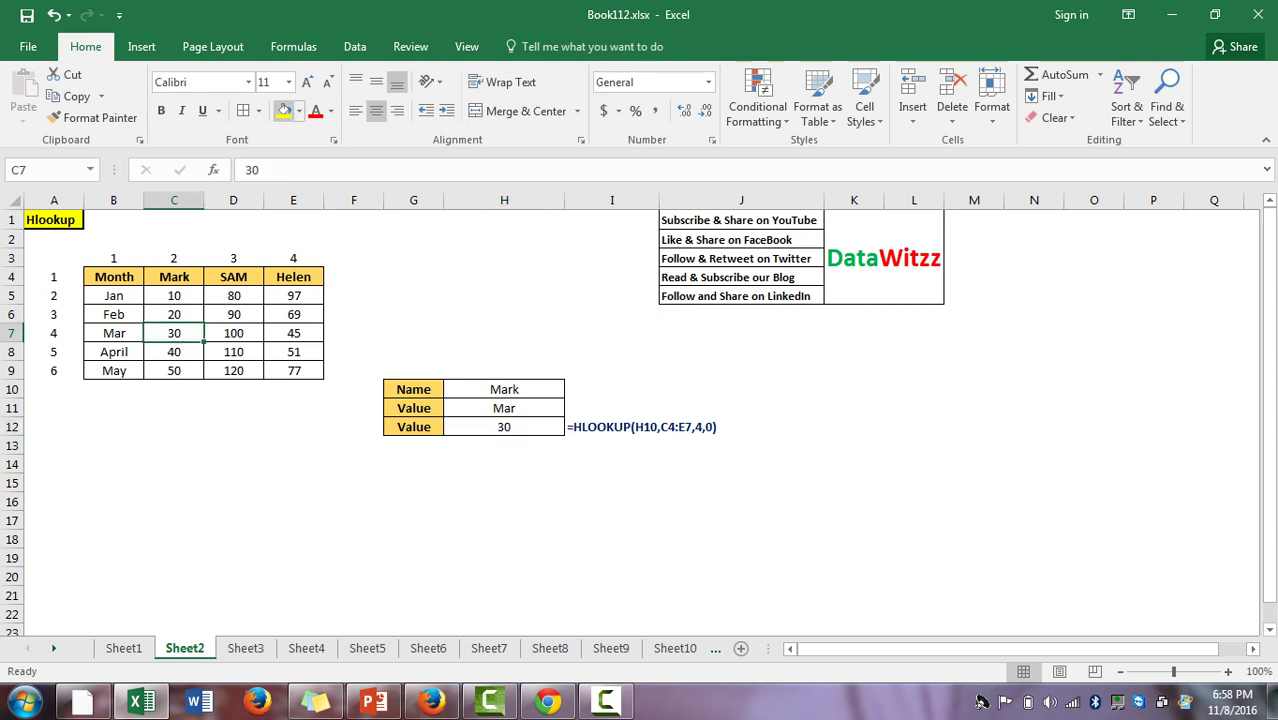
click(284, 110)
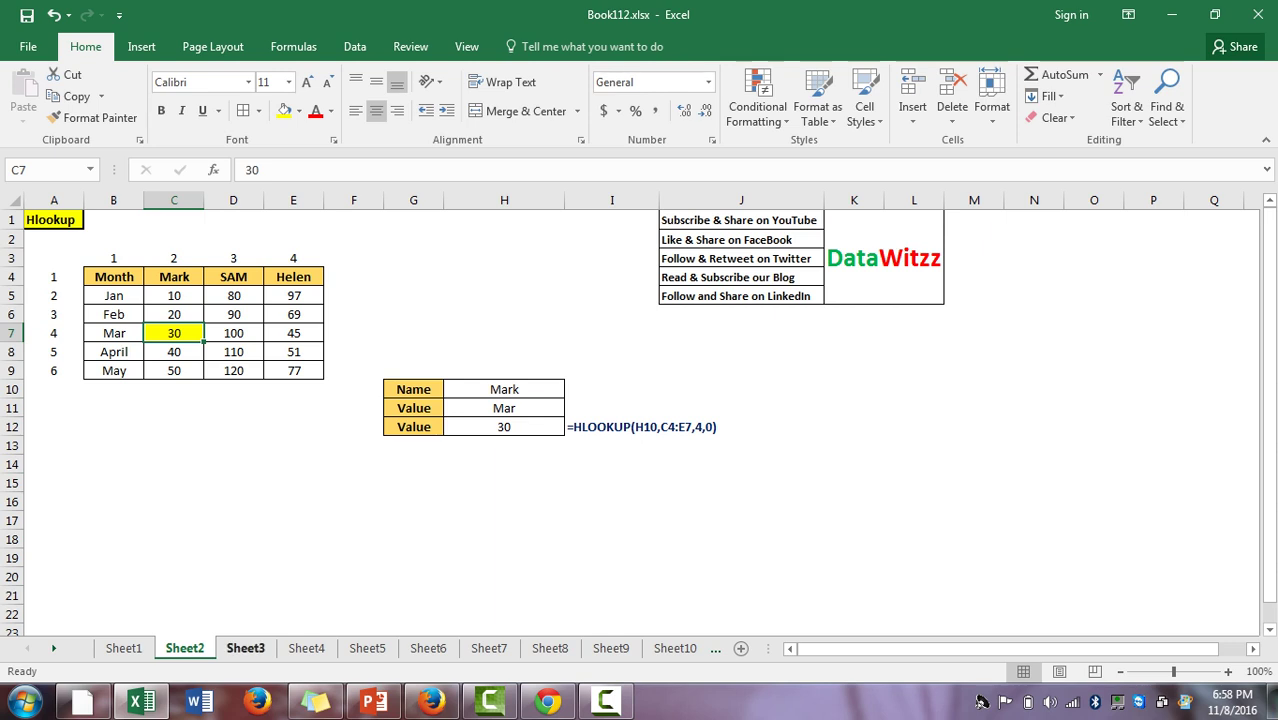
Go to Sheet3 and select D6, the first empty cell of the Concatenated Text column
click(245, 648)
key(Left)
key(Left)
key(Left)
key(Left)
key(Left)
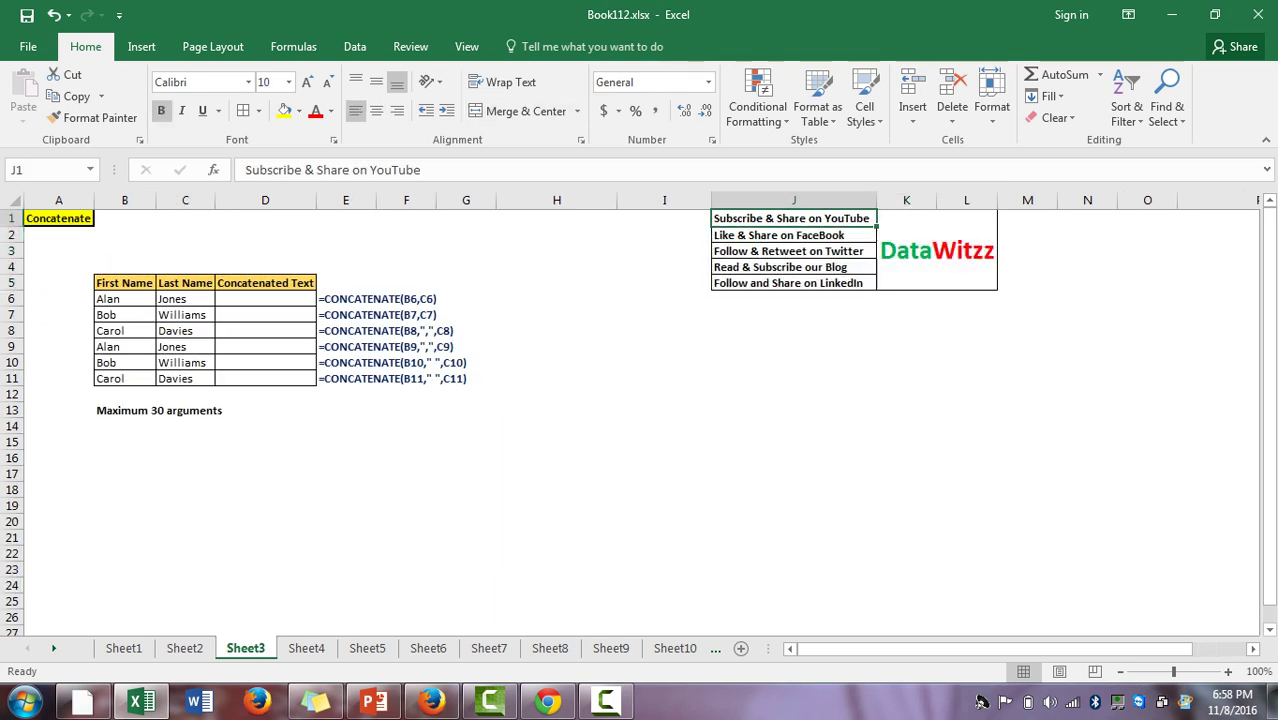
key(Down)
key(Down)
key(Down)
key(Down)
key(Down)
key(Down)
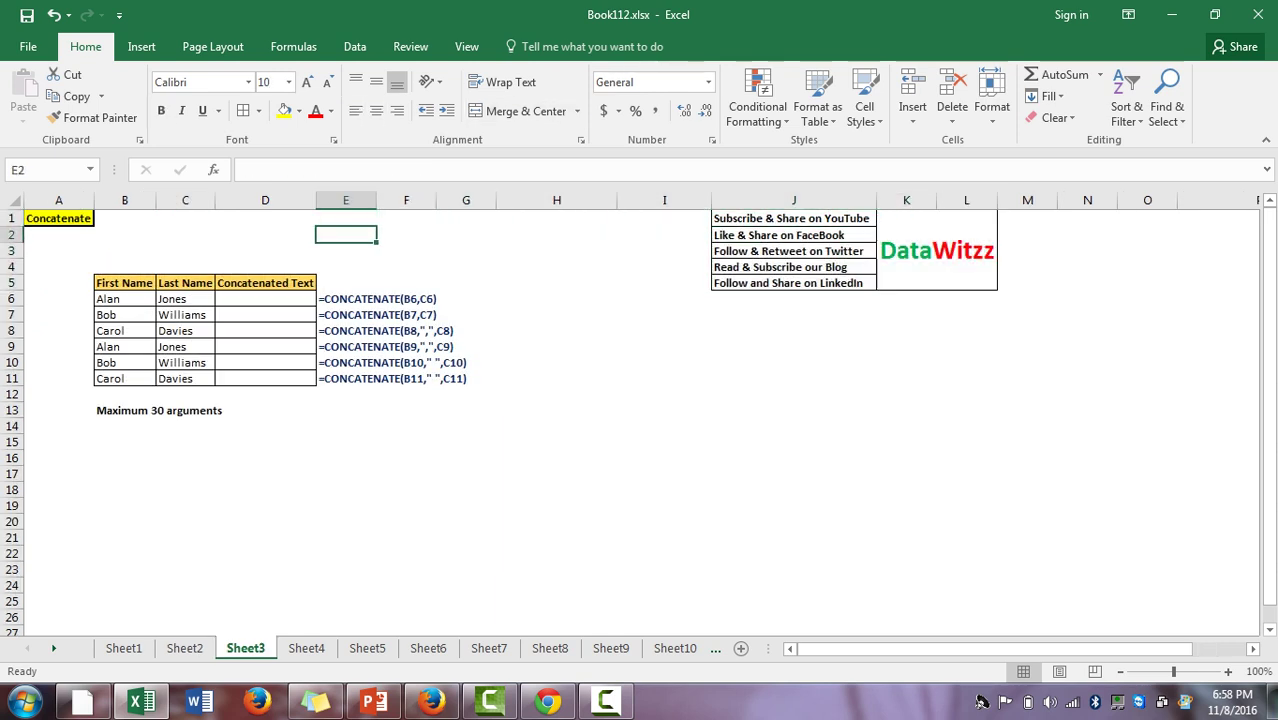
key(Left)
key(Up)
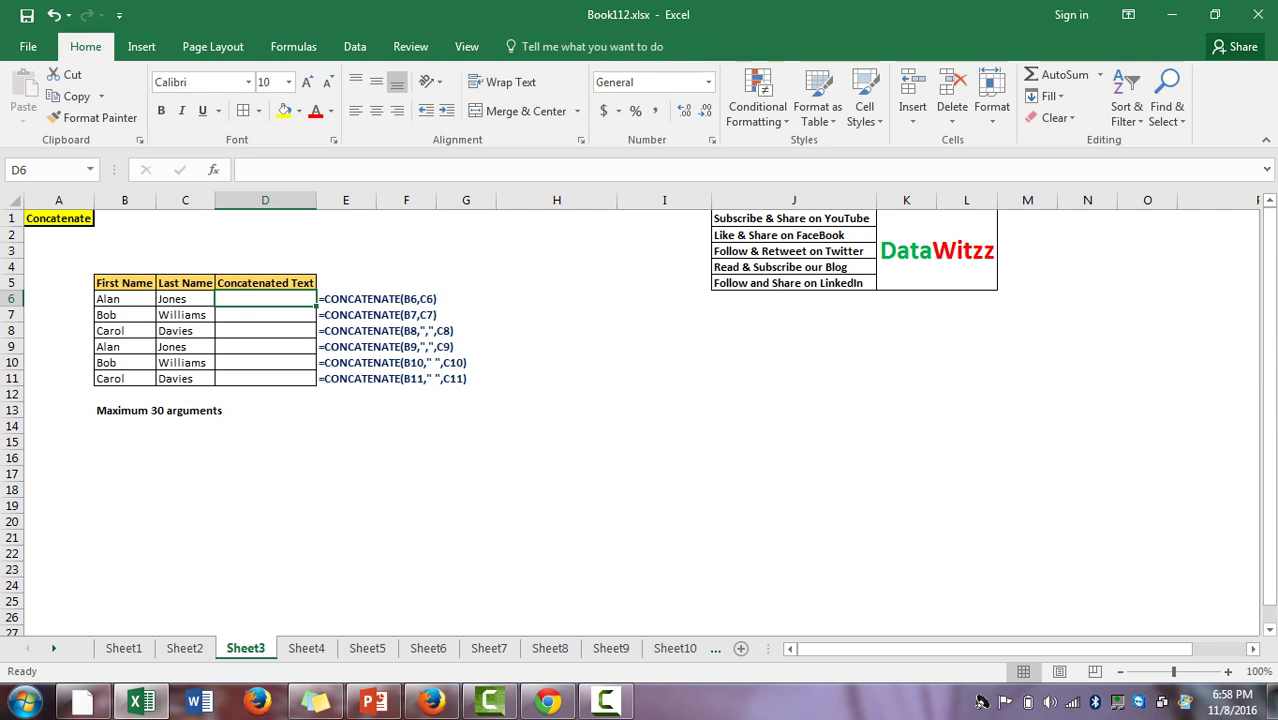
Examine the First Name and Last Name entries in rows 6 to 8 of the Concatenate table
key(Left)
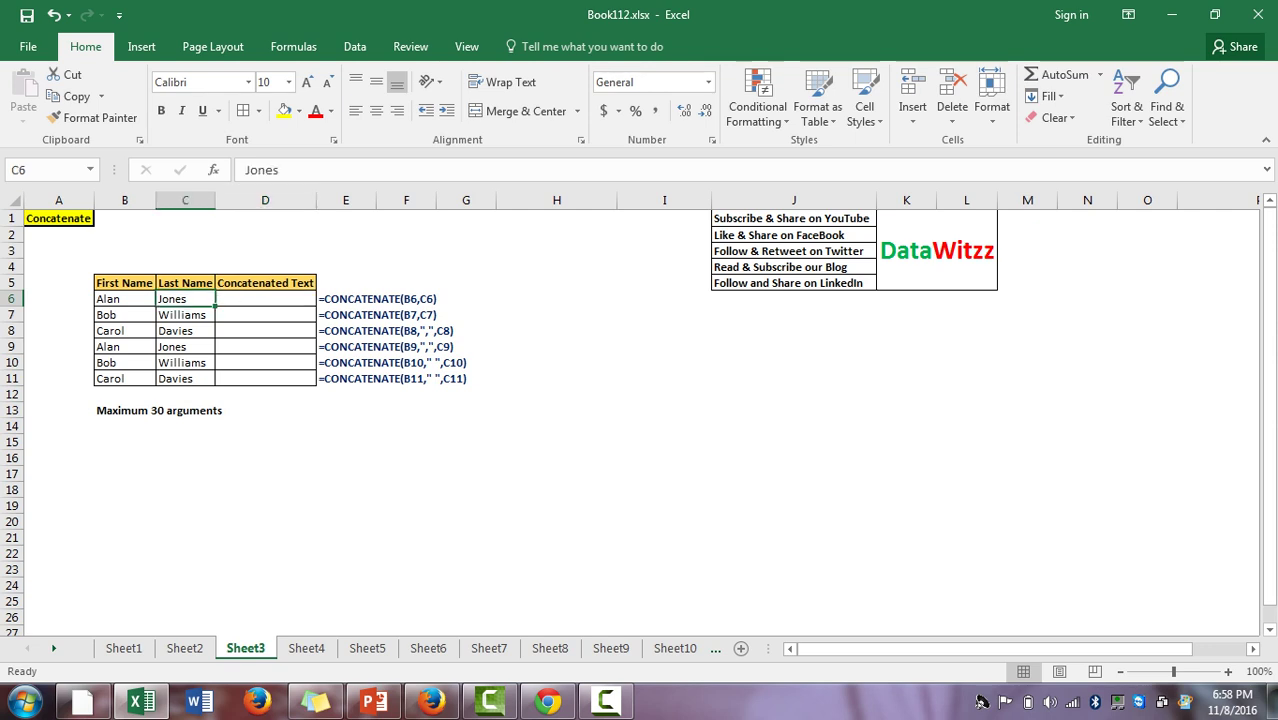
key(Left)
key(Right)
key(Left)
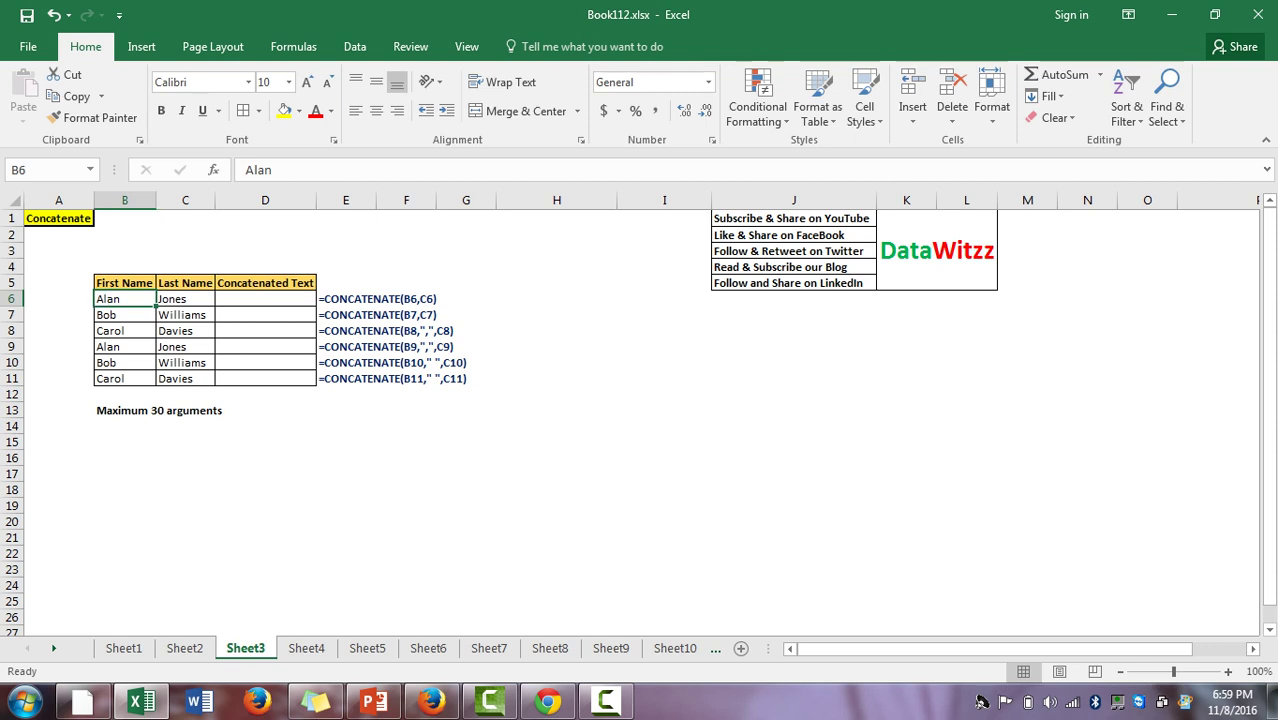
key(Down)
key(Right)
key(Left)
key(Down)
key(Right)
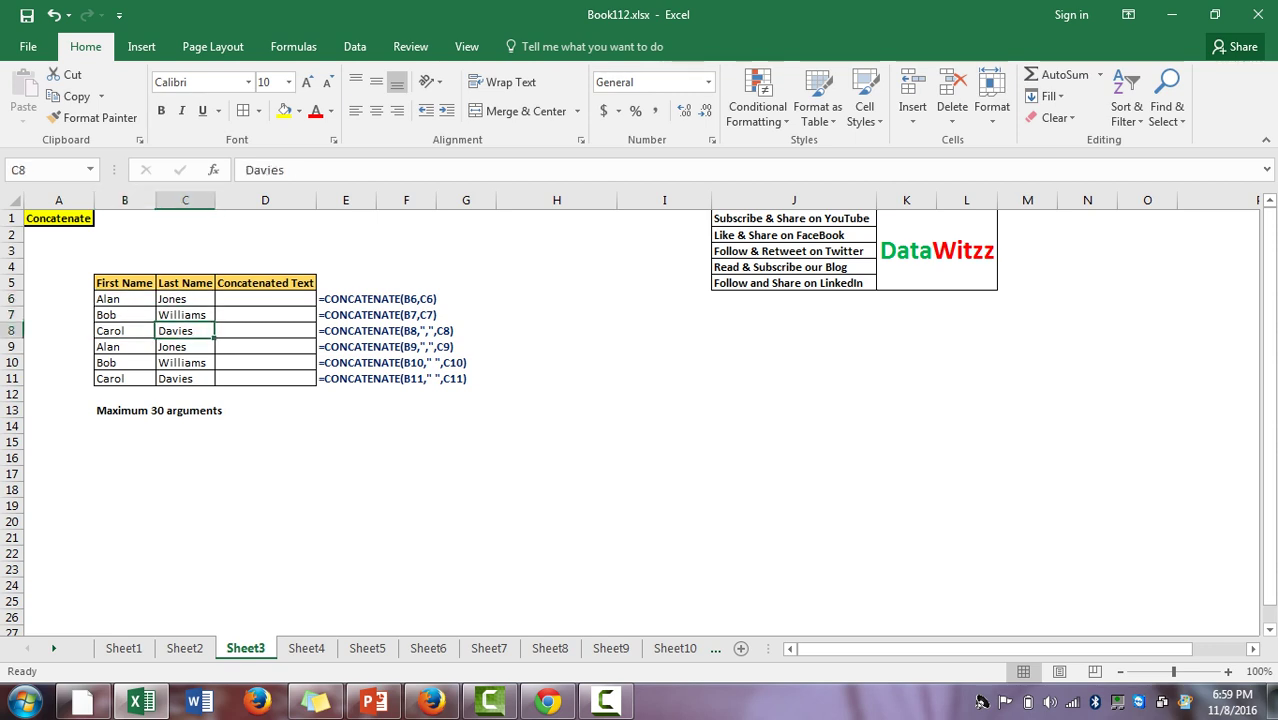
key(Up)
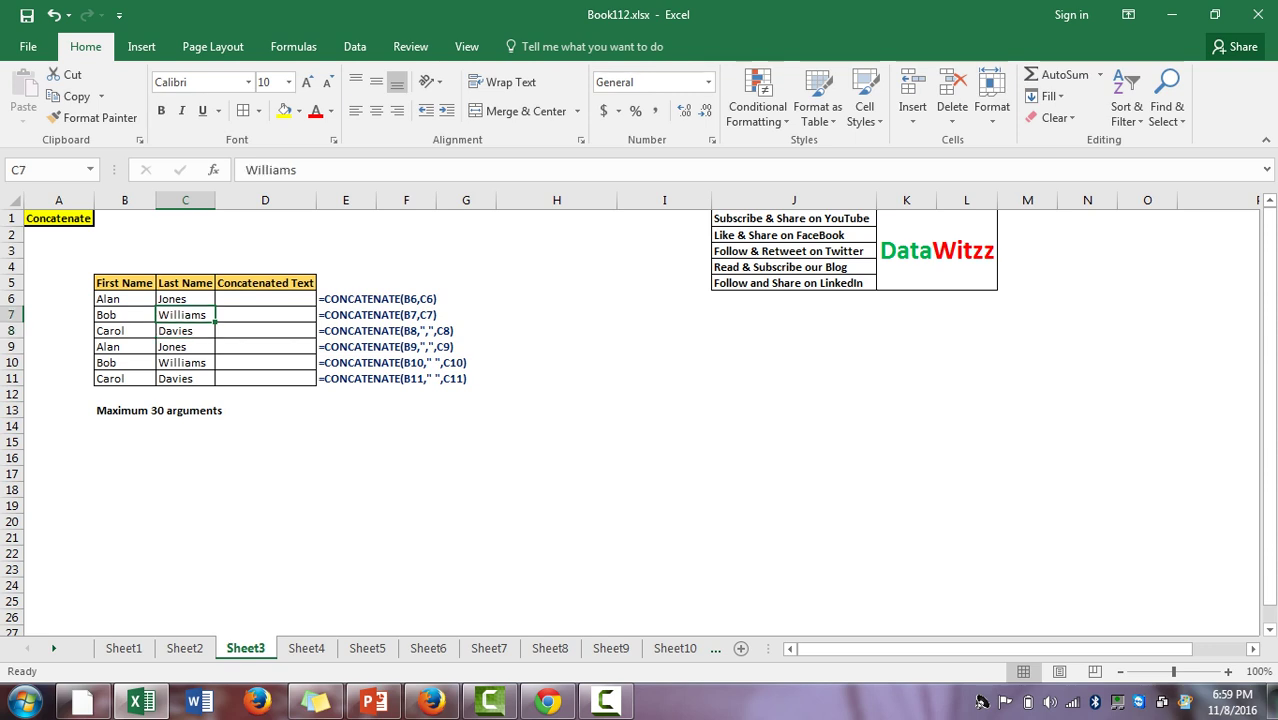
Enter the formula +CONCATENATE(B6,C6) in D6 to join the first and last name without a separator
key(Right)
key(Up)
text(+)
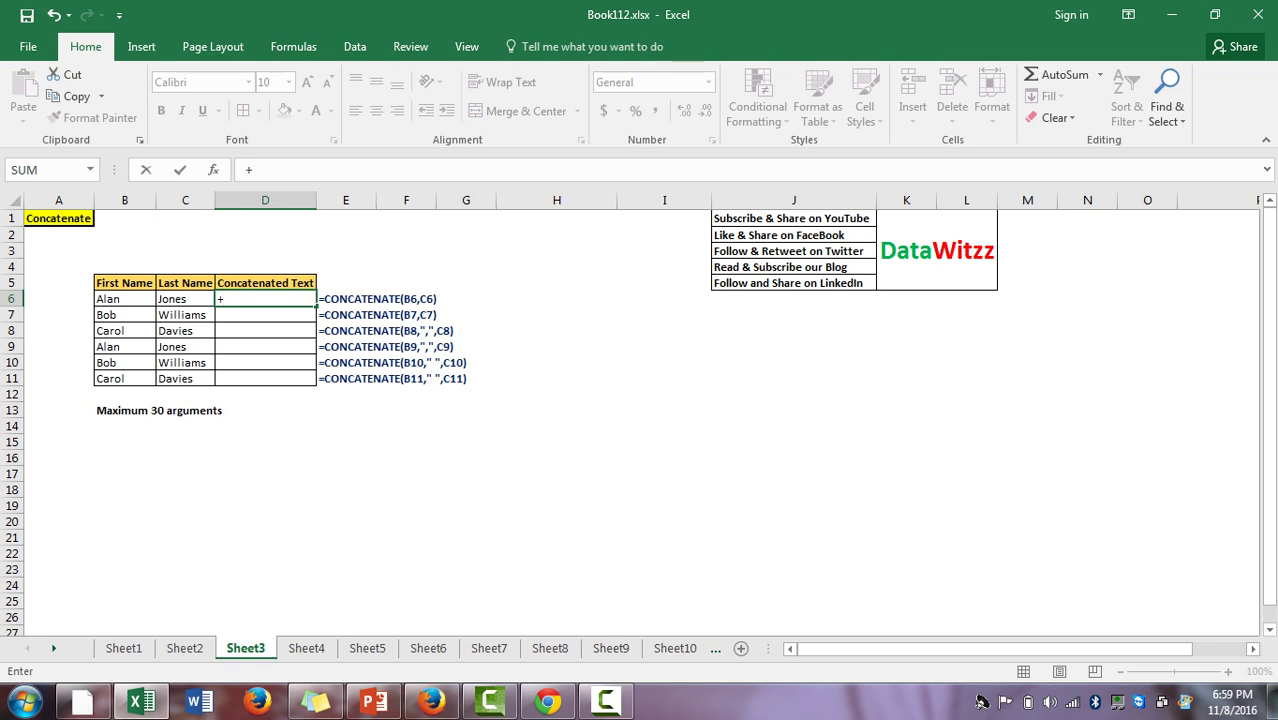
text(con)
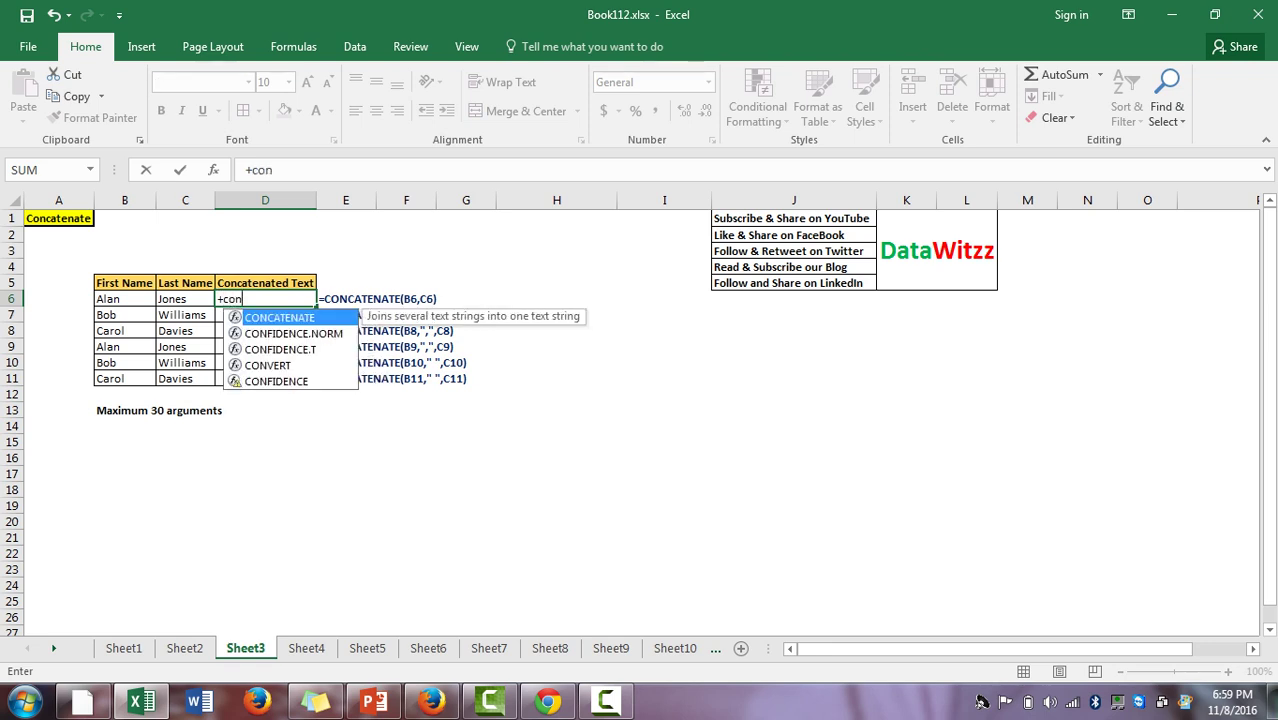
key(Tab)
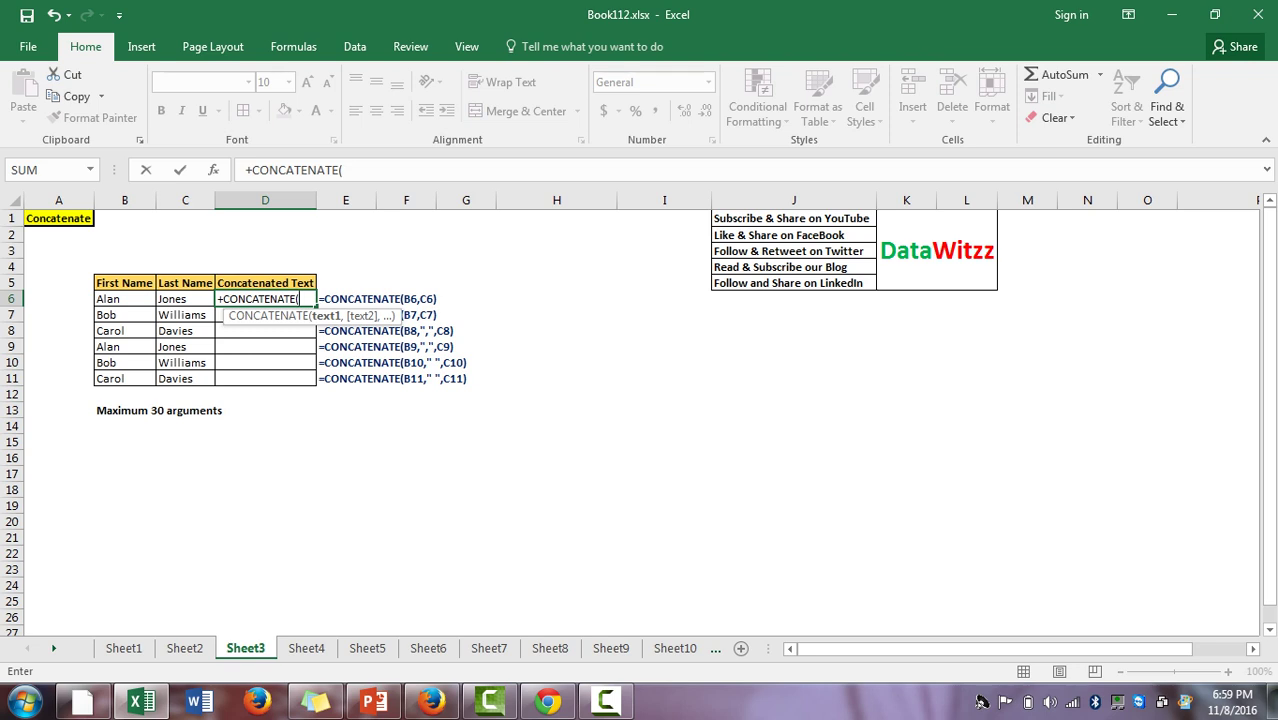
key(Left)
key(Left)
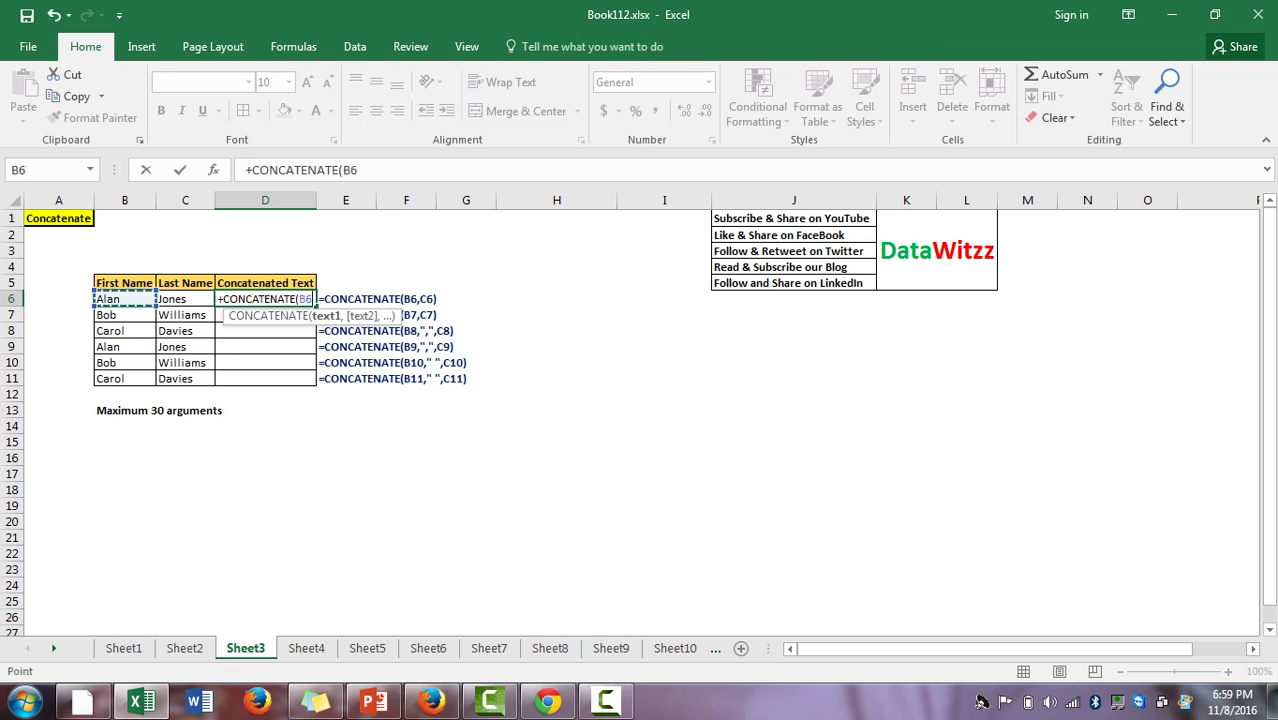
text(,)
key(Left)
key(Left)
key(Right)
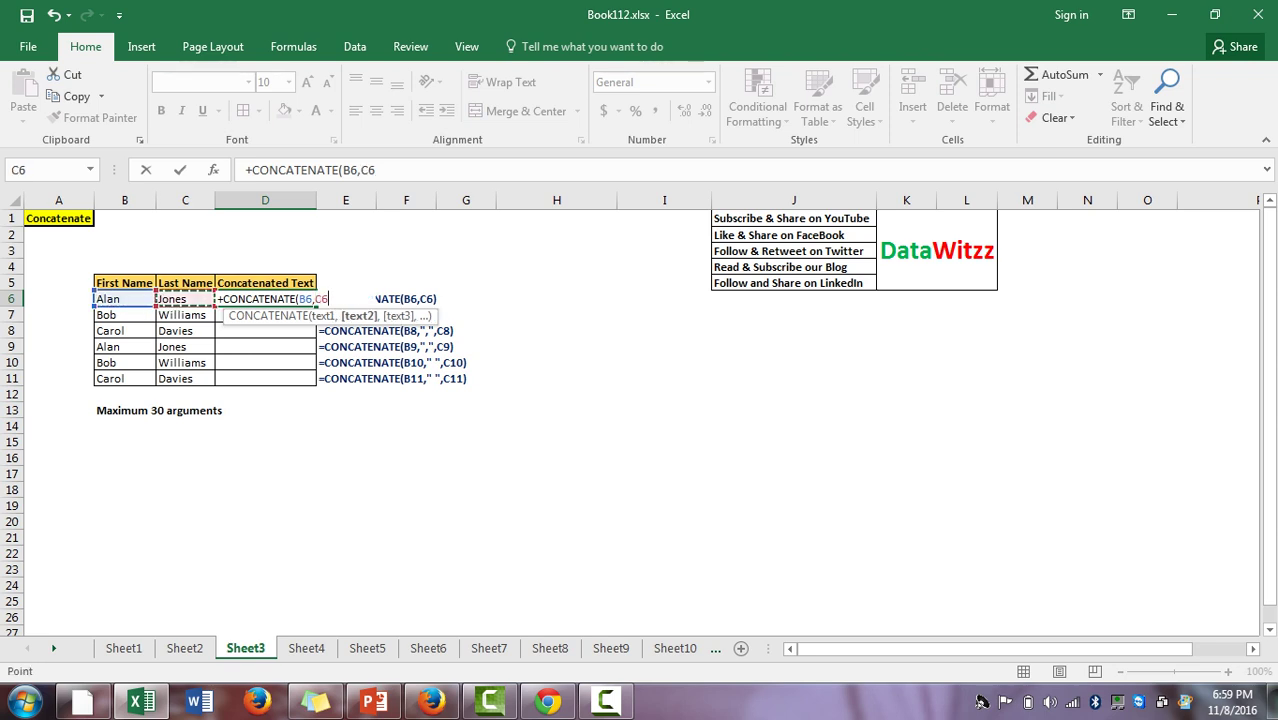
text())
key(Return)
key(Up)
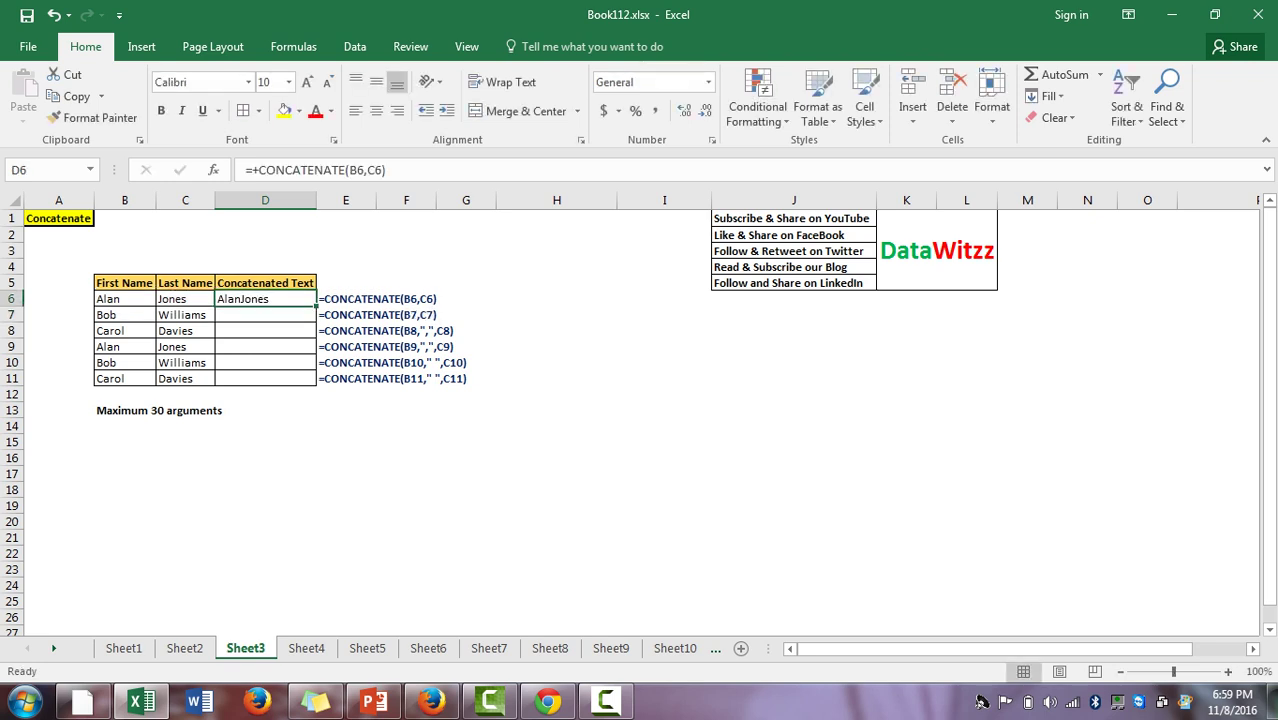
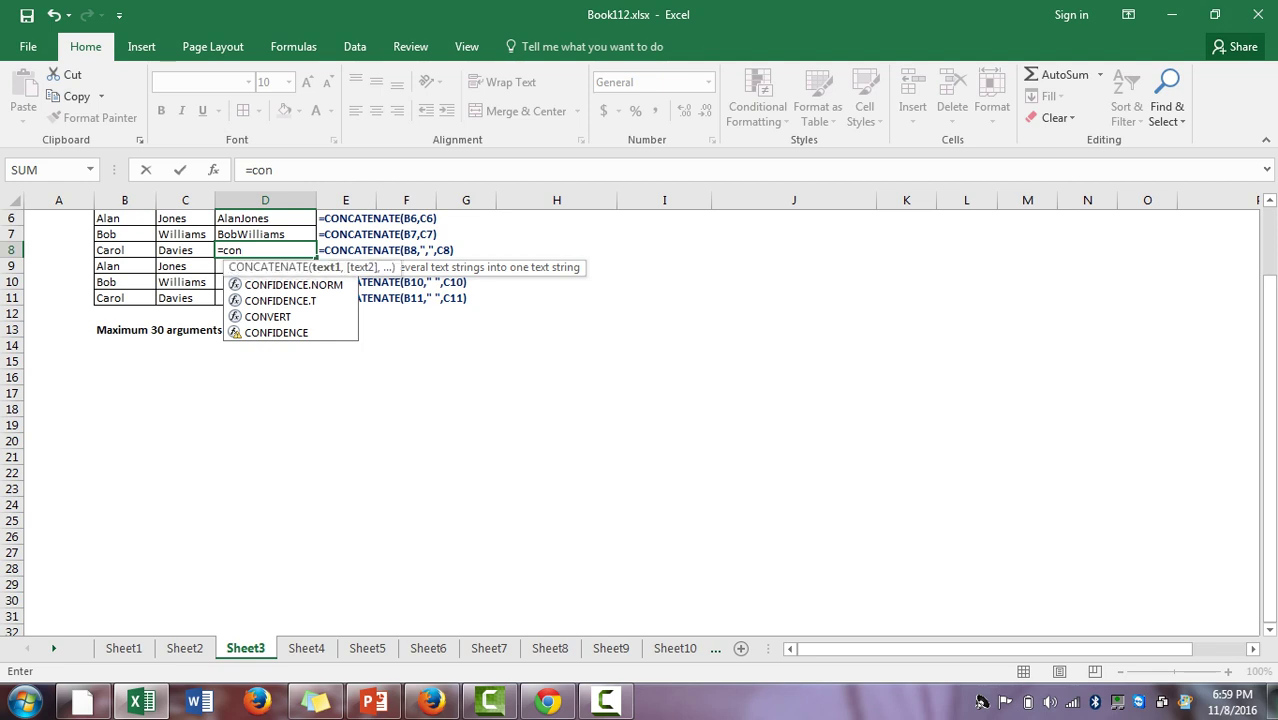
Complete the formula =CONCATENATE(B8,",",C8) in D8 to join the first and last name with a comma between them
key(Left)
key(Left)
text(,",")
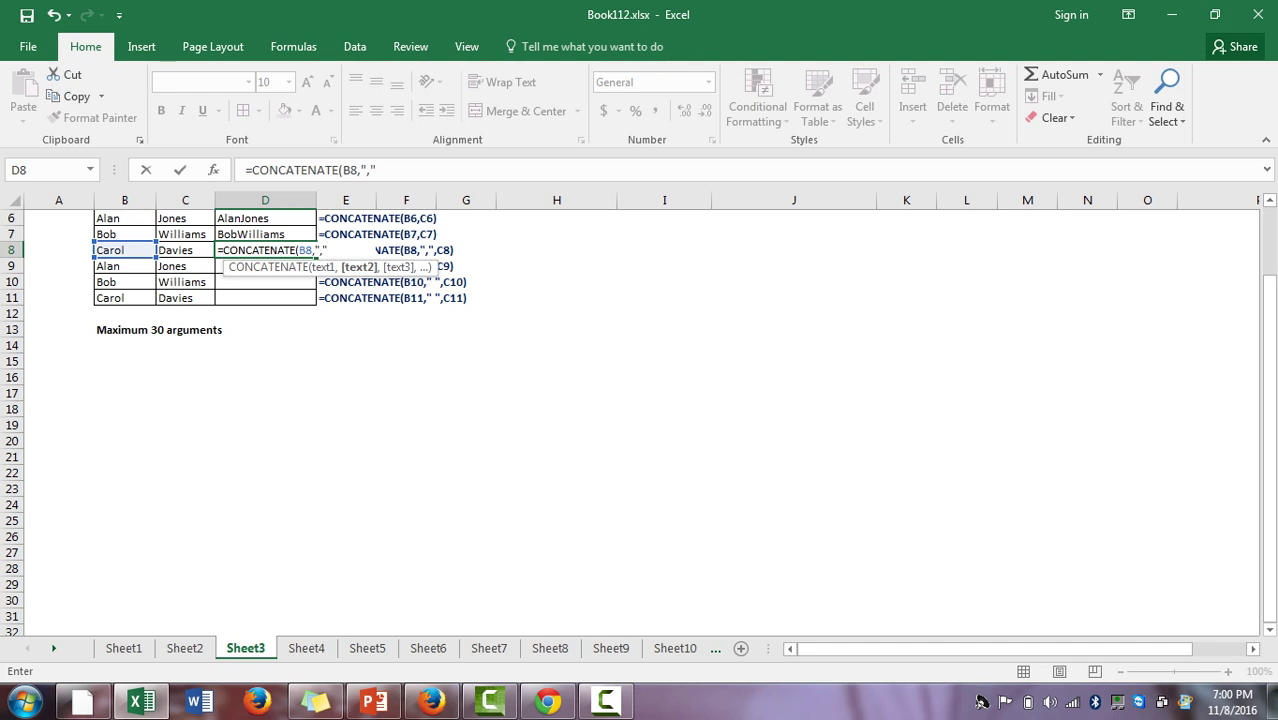
text(,)
key(Left)
text())
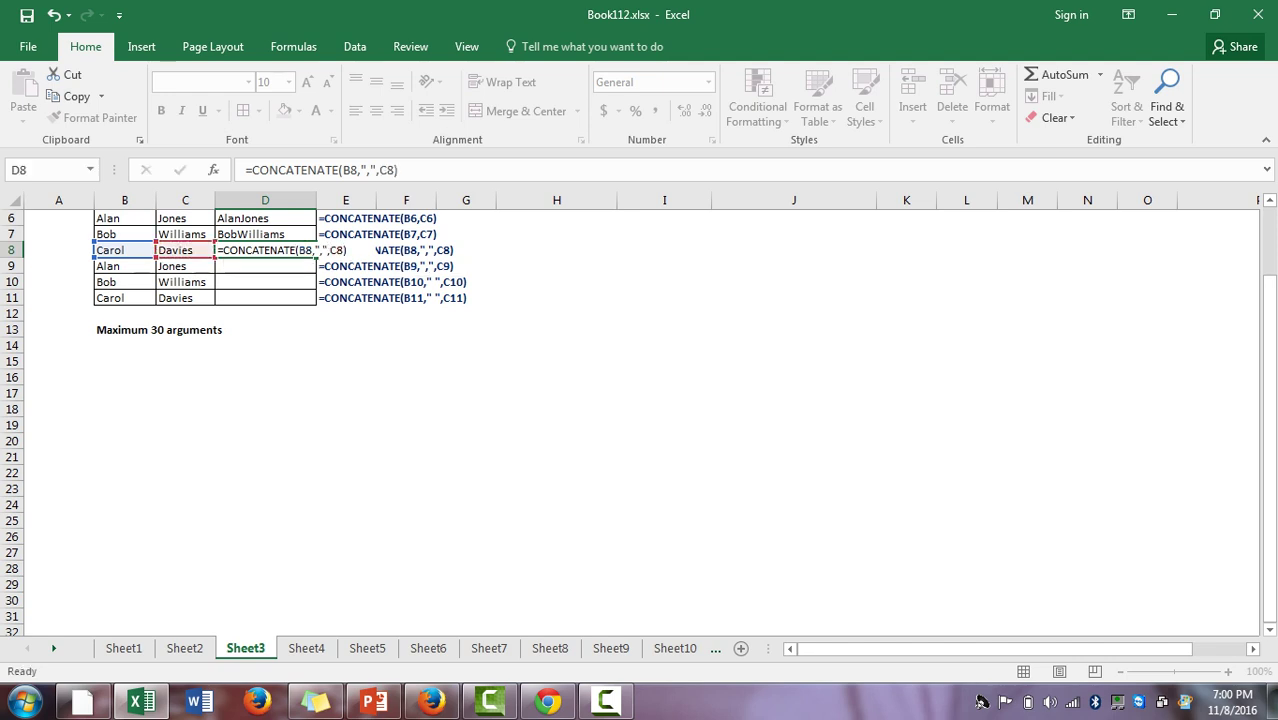
key(Return)
Fill the comma-separated CONCATENATE formula from D8 down to D9
key(Up)
key(shift+Down)
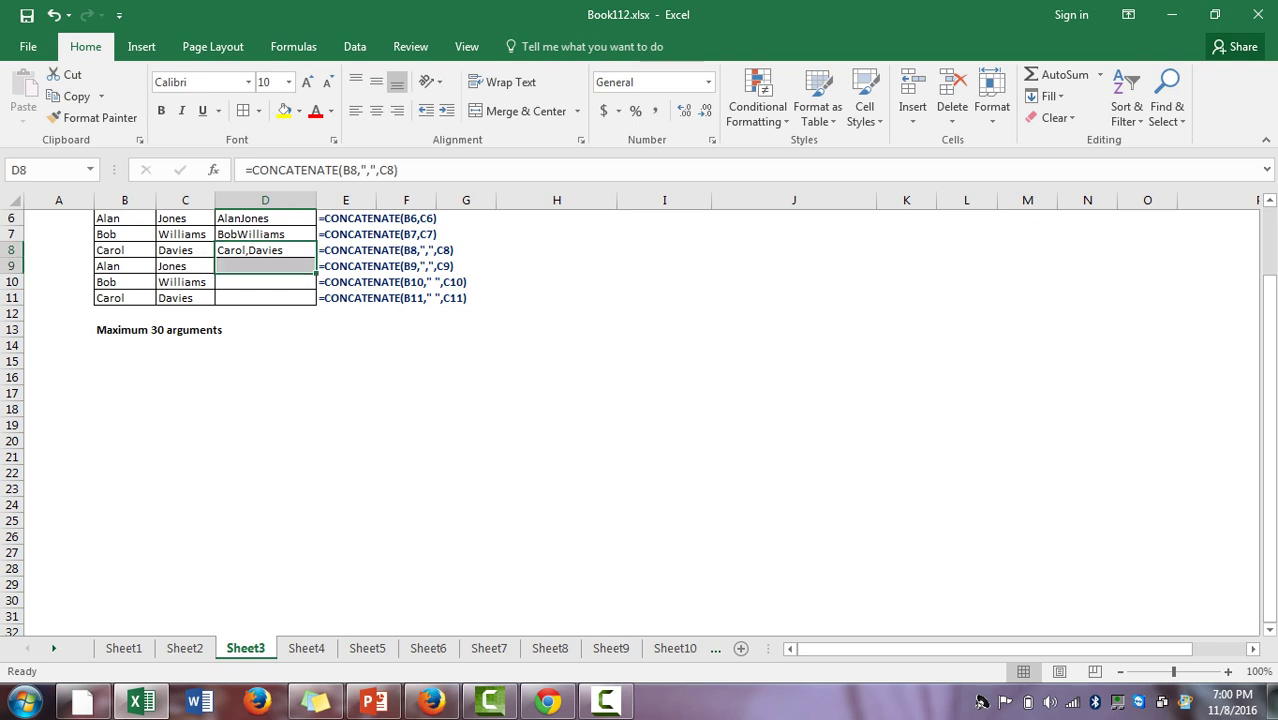
key(ctrl+d)
Enter the formula =CONCATENATE(B10," ") in D10
key(Down)
key(Down)
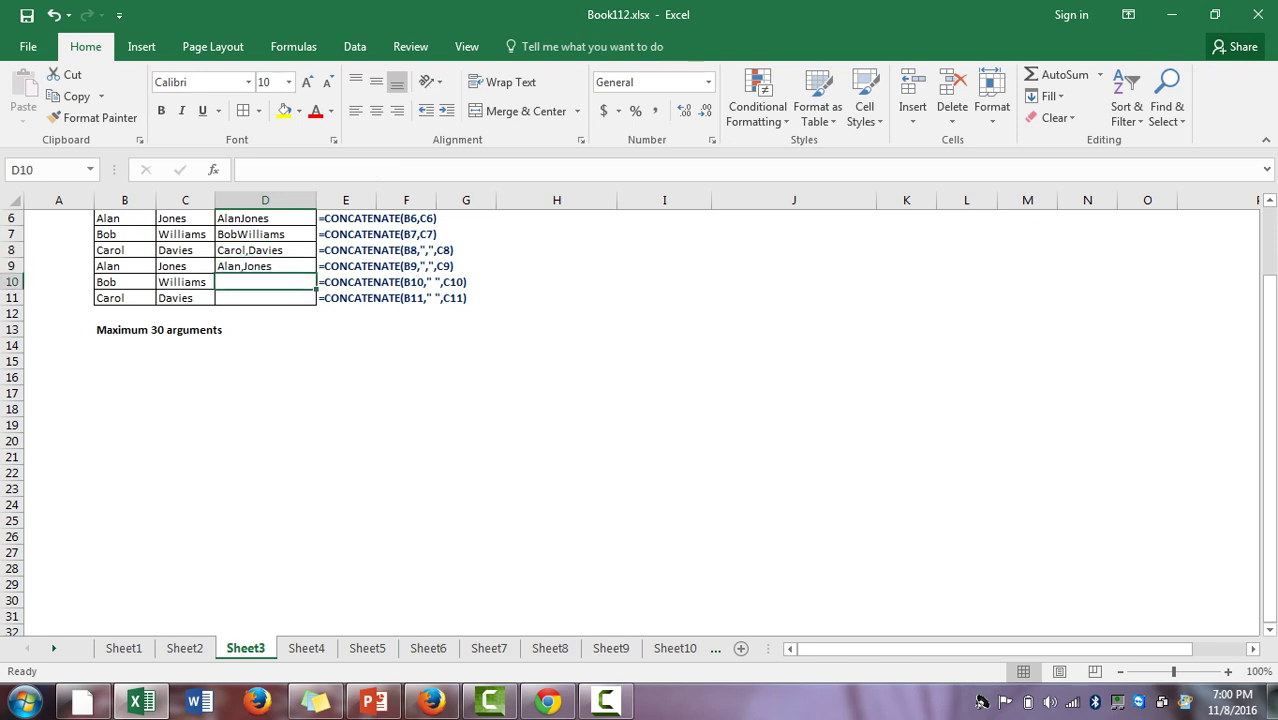
text(=)
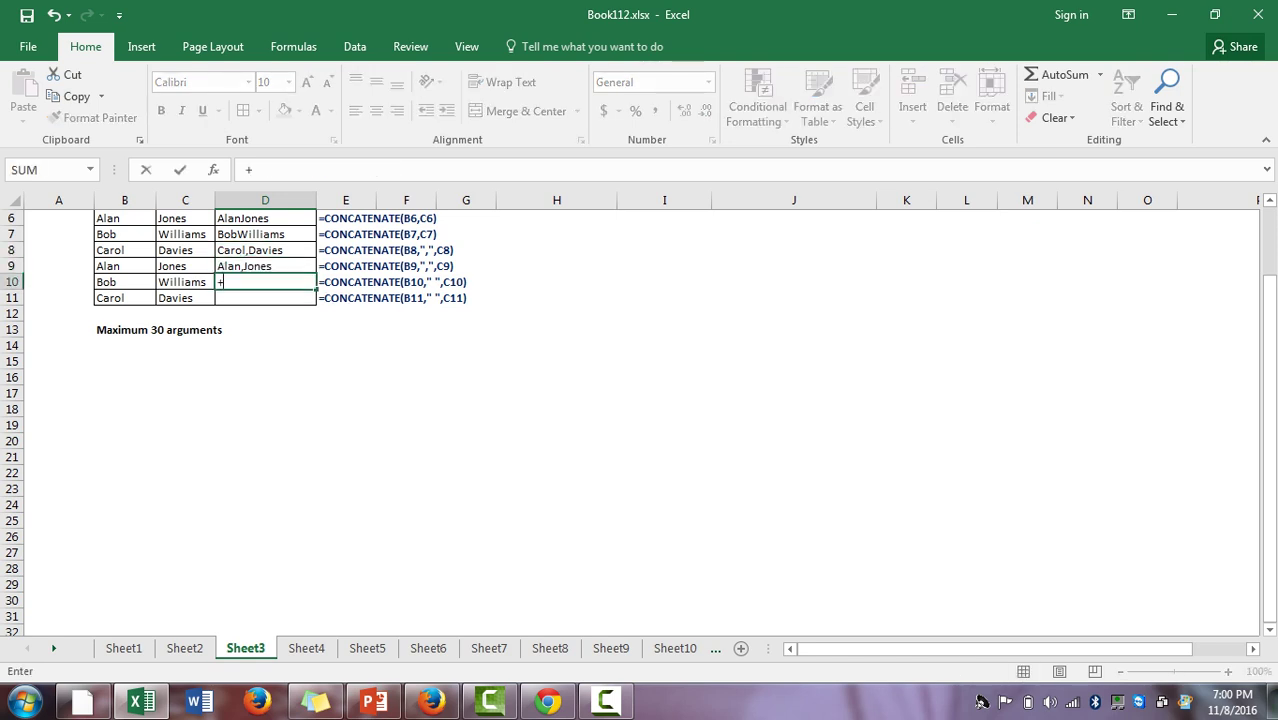
key(BackSpace)
text(=con)
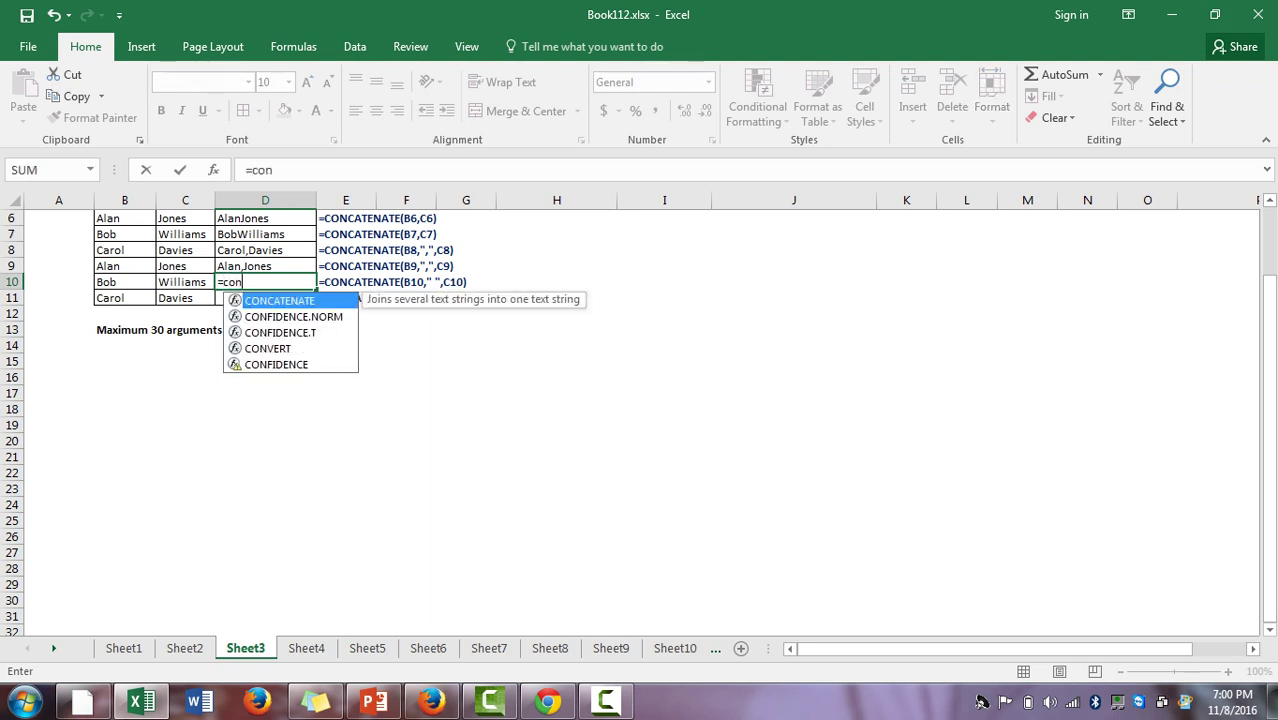
key(Tab)
key(Left)
key(Left)
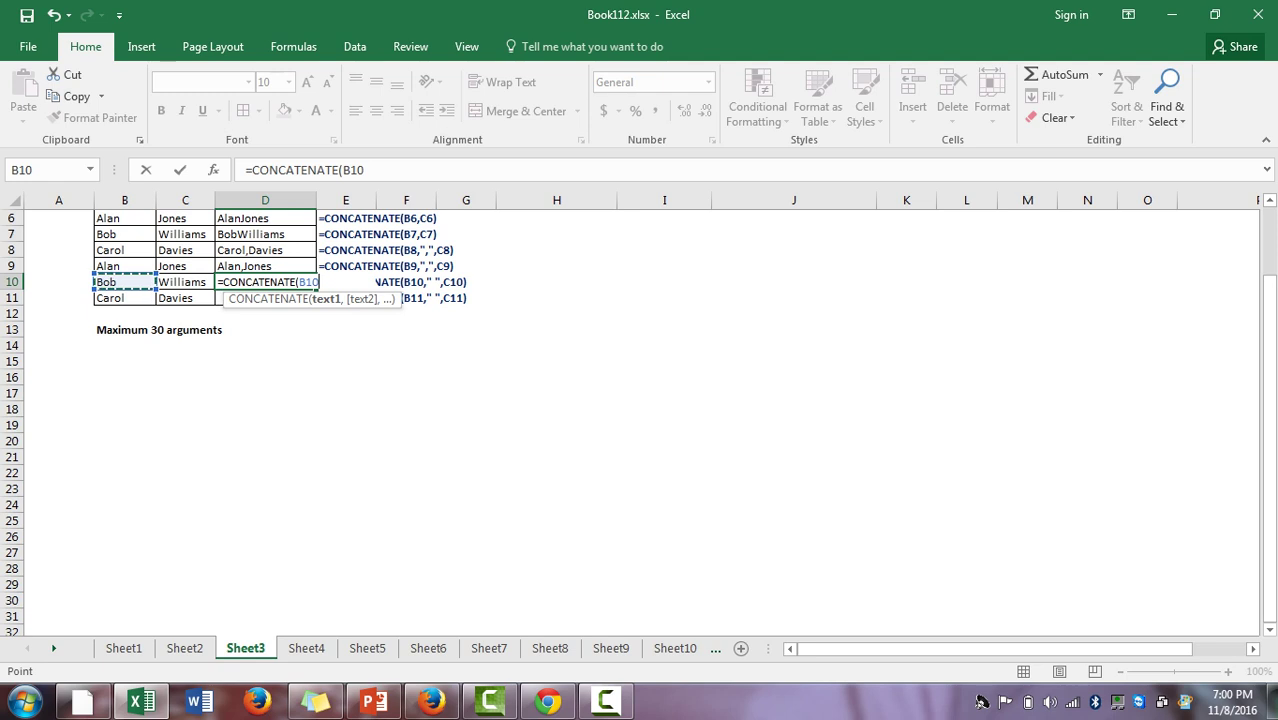
text(,;)
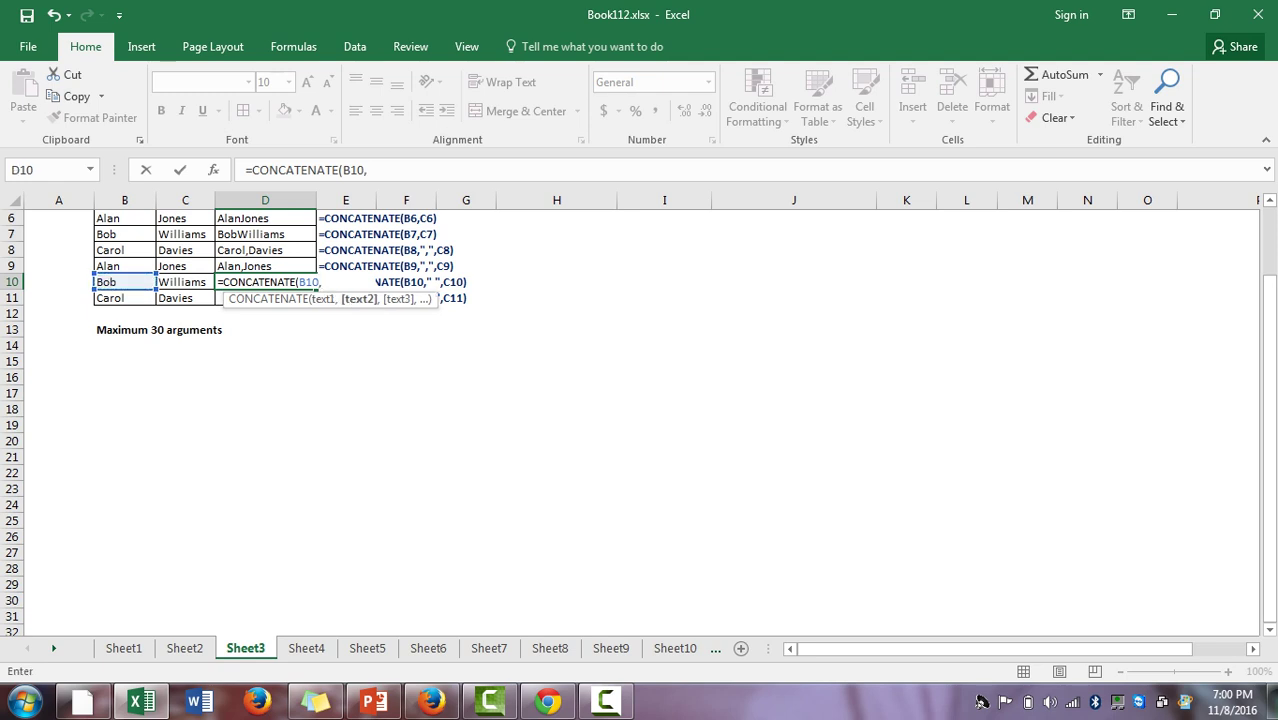
key(BackSpace)
text(" ")
text(.))
key(BackSpace)
key(BackSpace)
text())
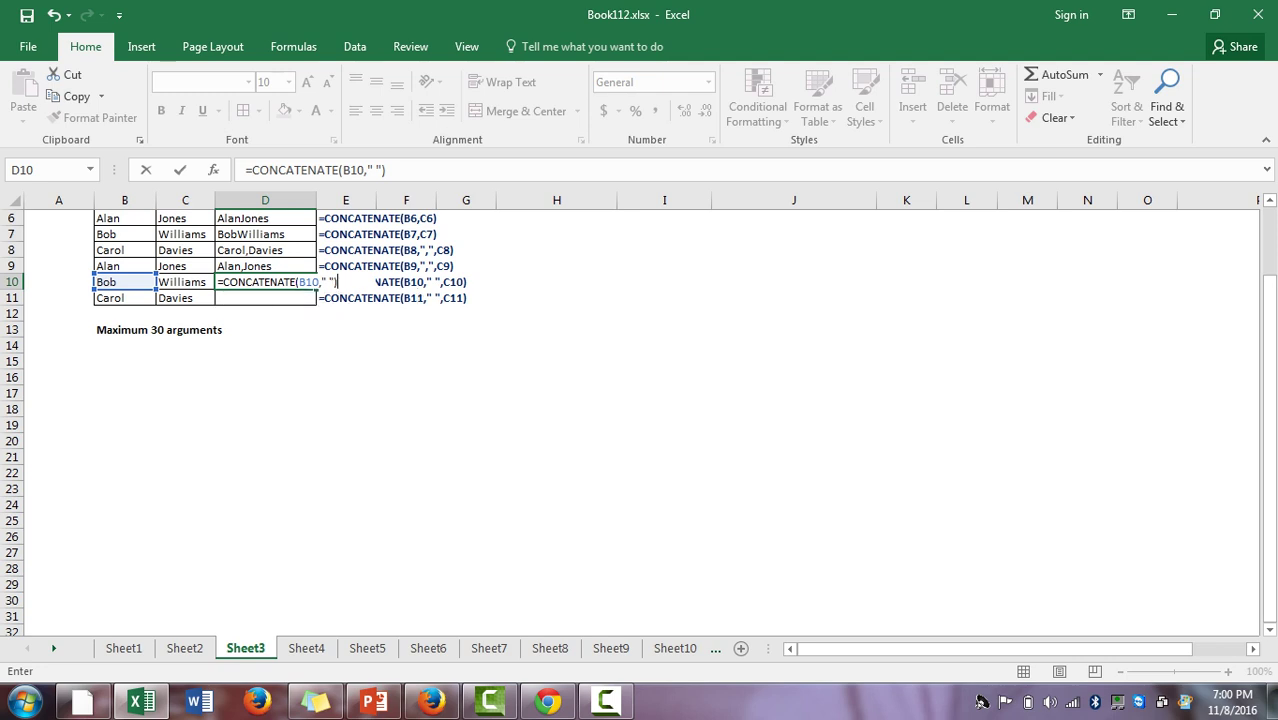
key(Return)
key(Up)
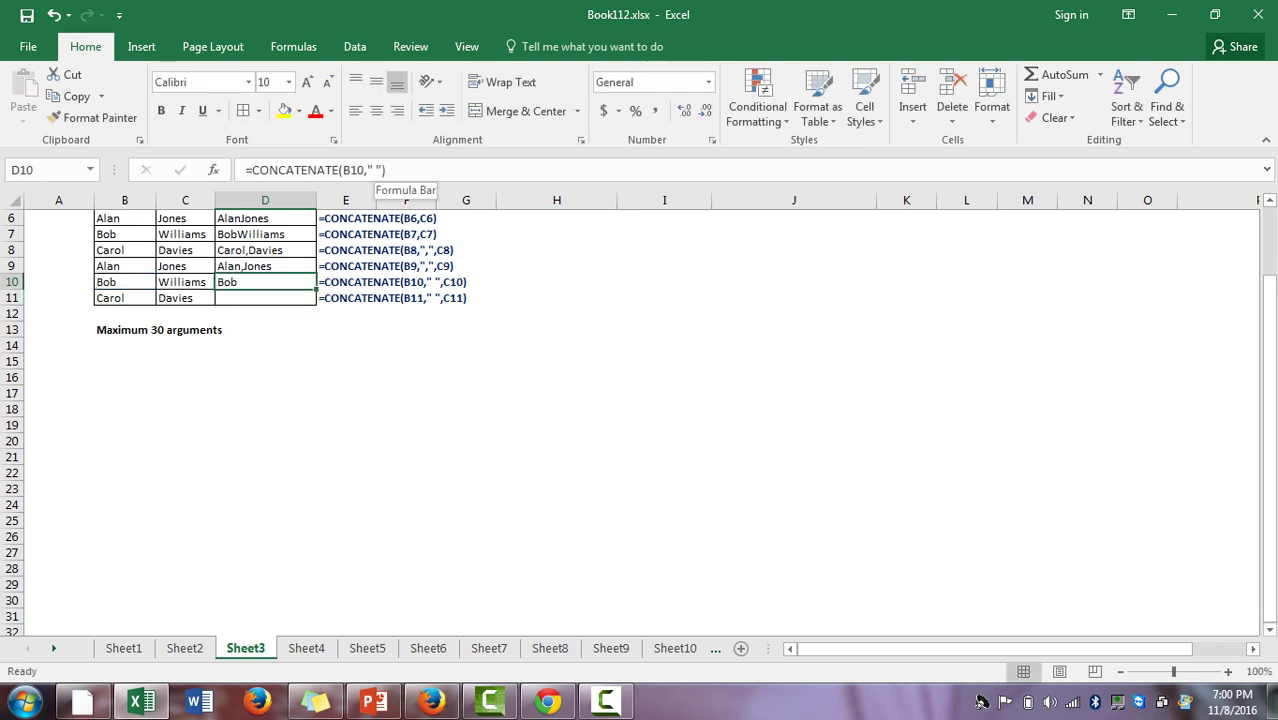
Add C10 as the third argument in D10, making the formula =CONCATENATE(B10," ",C10)
click(380, 170)
text(,)
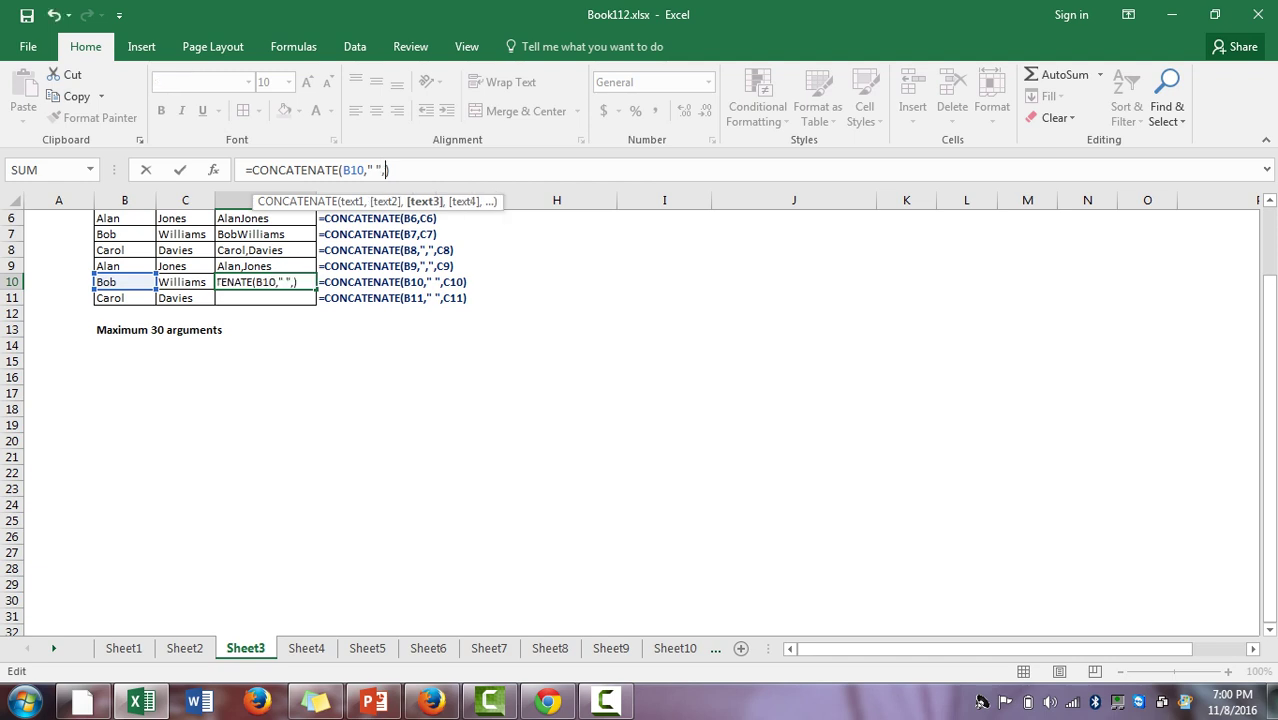
text(C10)
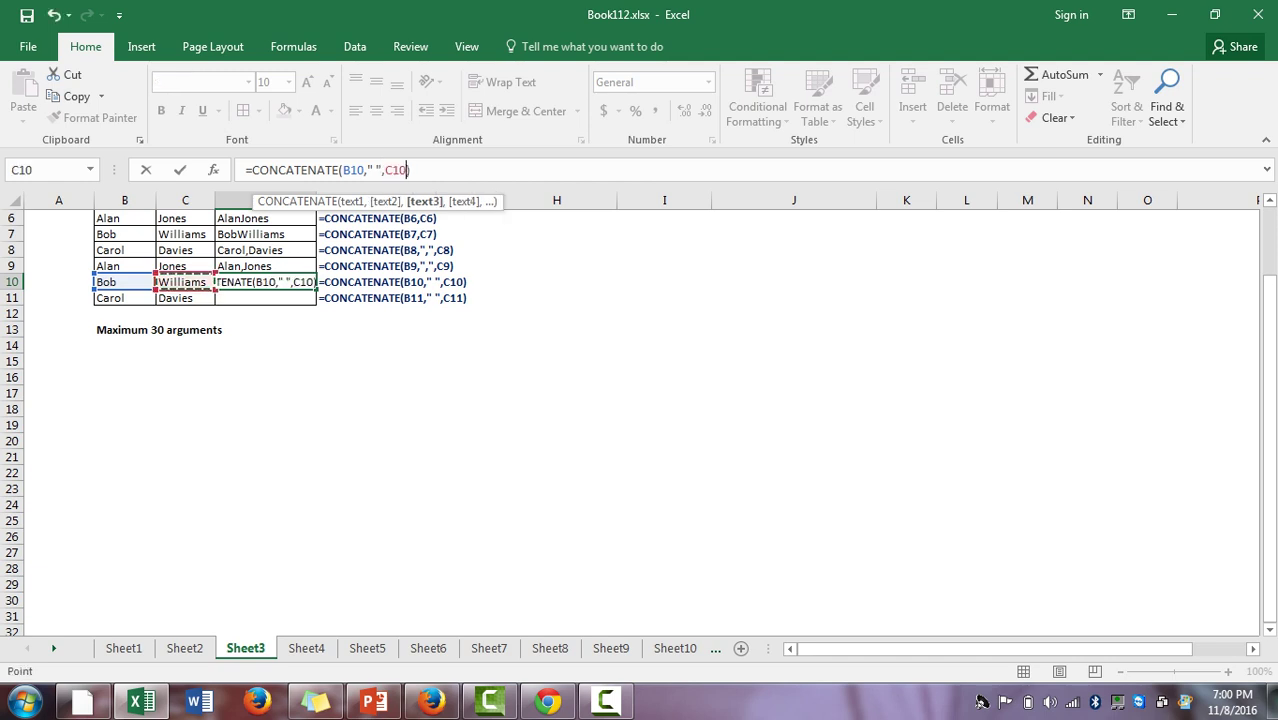
key(Return)
Fill the space-separated CONCATENATE formula from D10 down to D11
key(Up)
key(shift+Down)
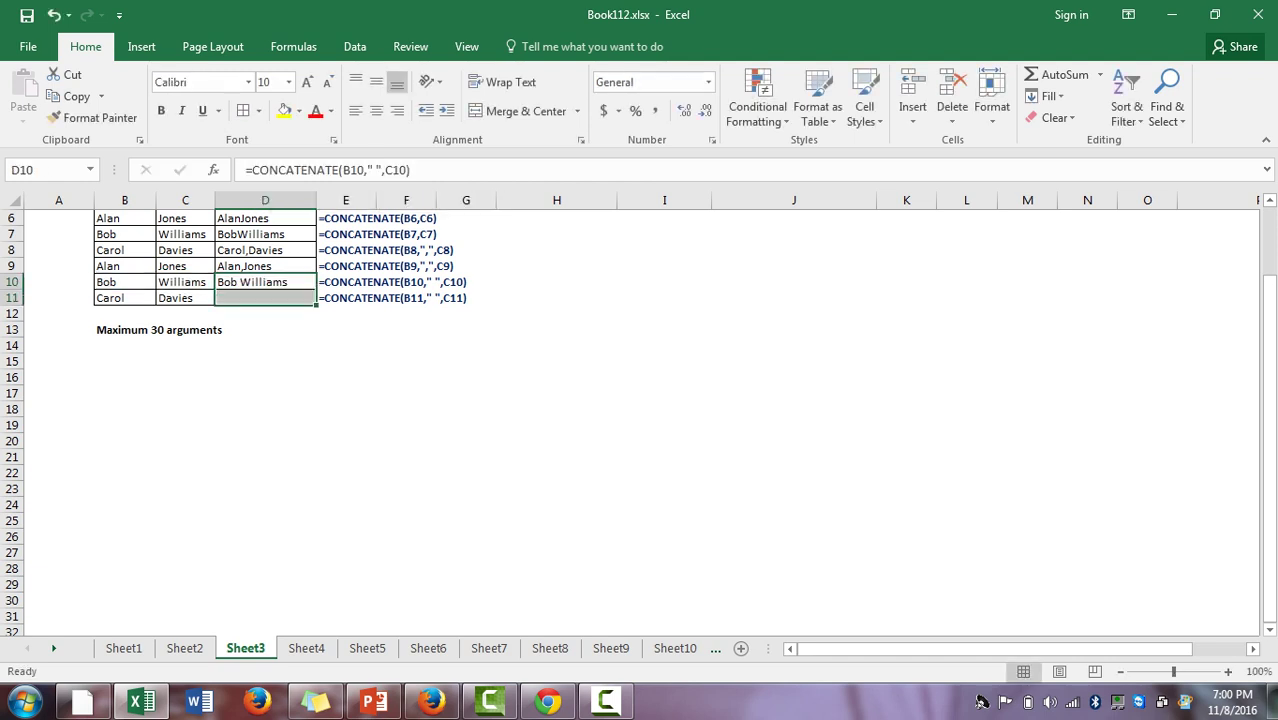
key(ctrl+d)
key(Down)
Compare the first and last names in rows 6 to 11 with their concatenated results and formulas
key(Up)
key(Up)
key(Up)
key(Up)
key(Up)
key(Up)
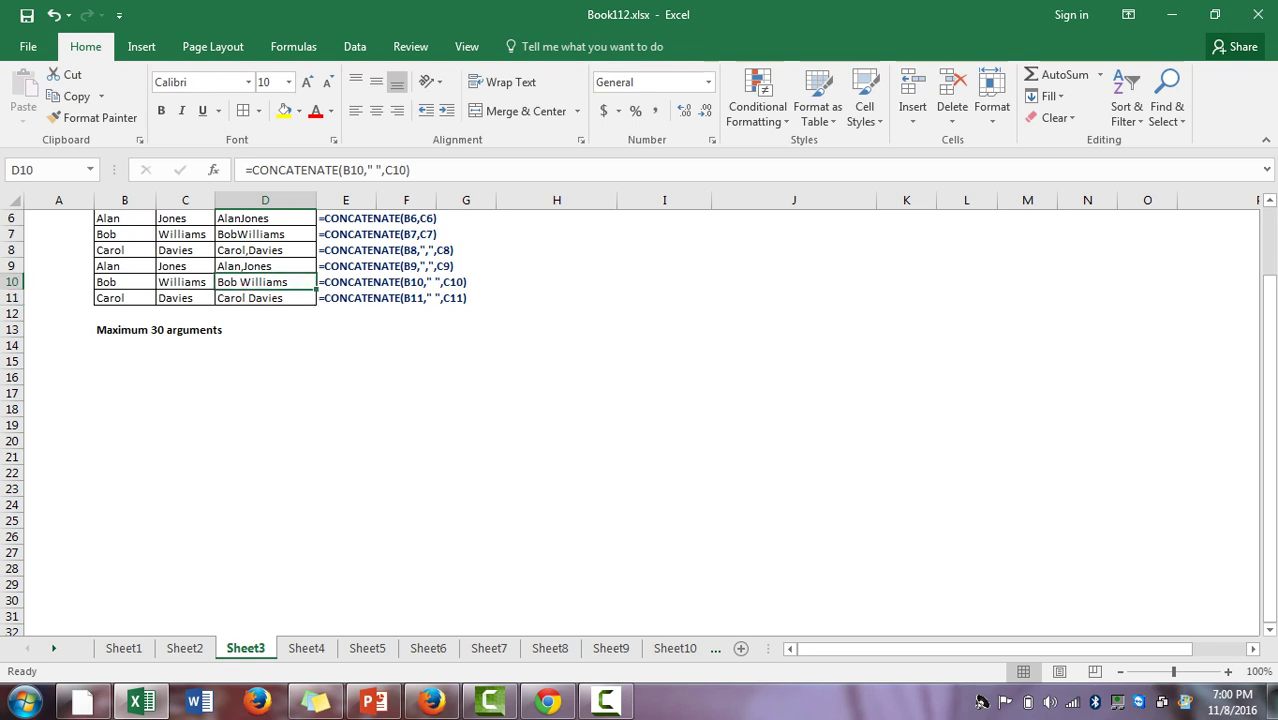
key(Down)
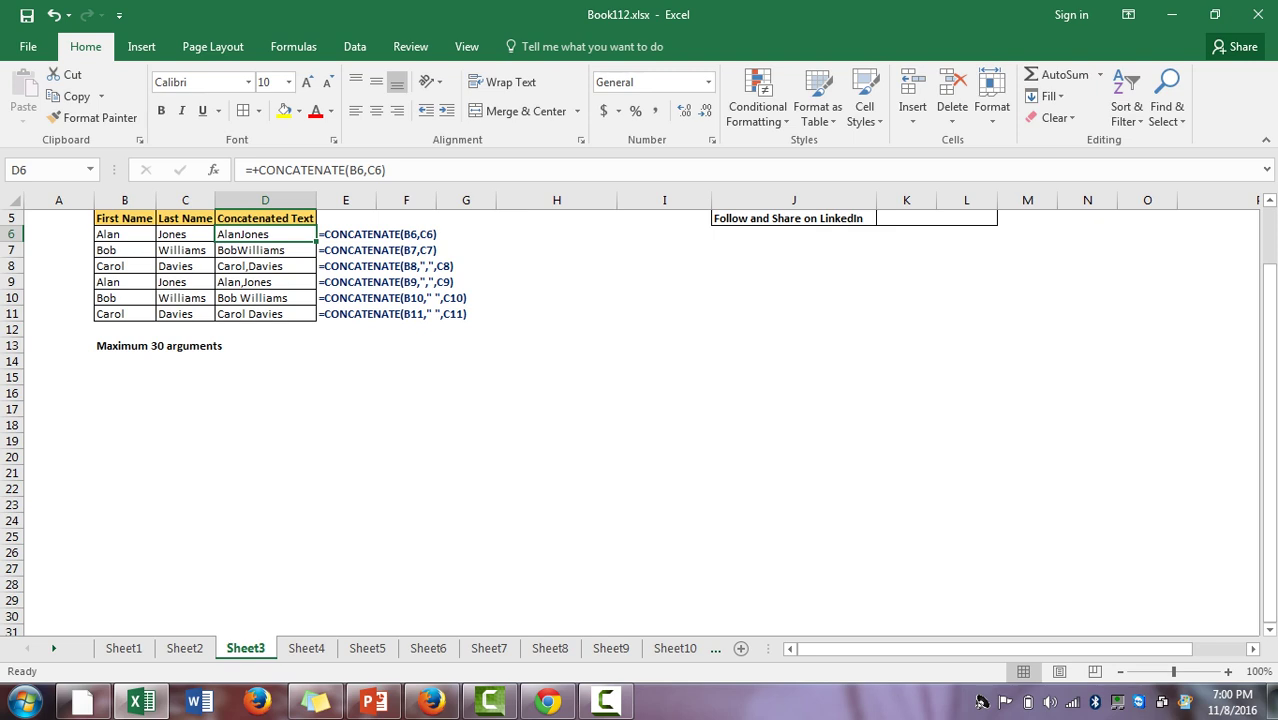
key(Left)
key(Left)
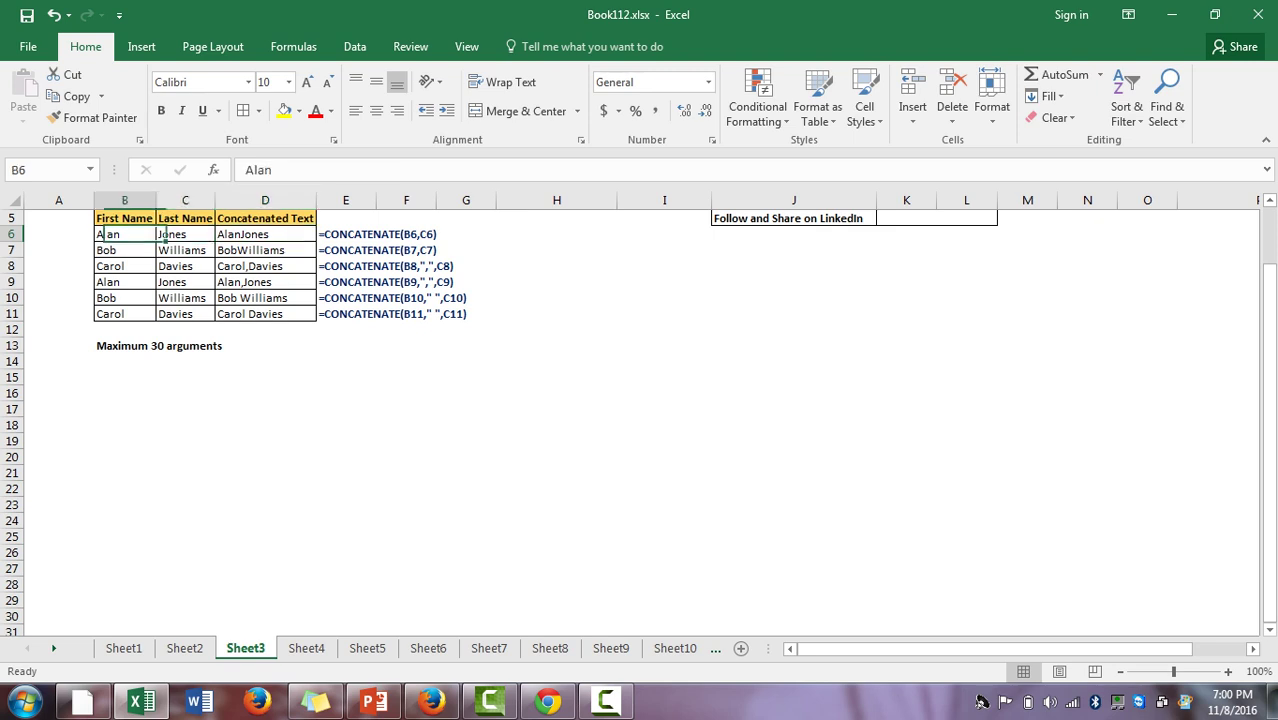
key(Right)
key(Left)
key(Down)
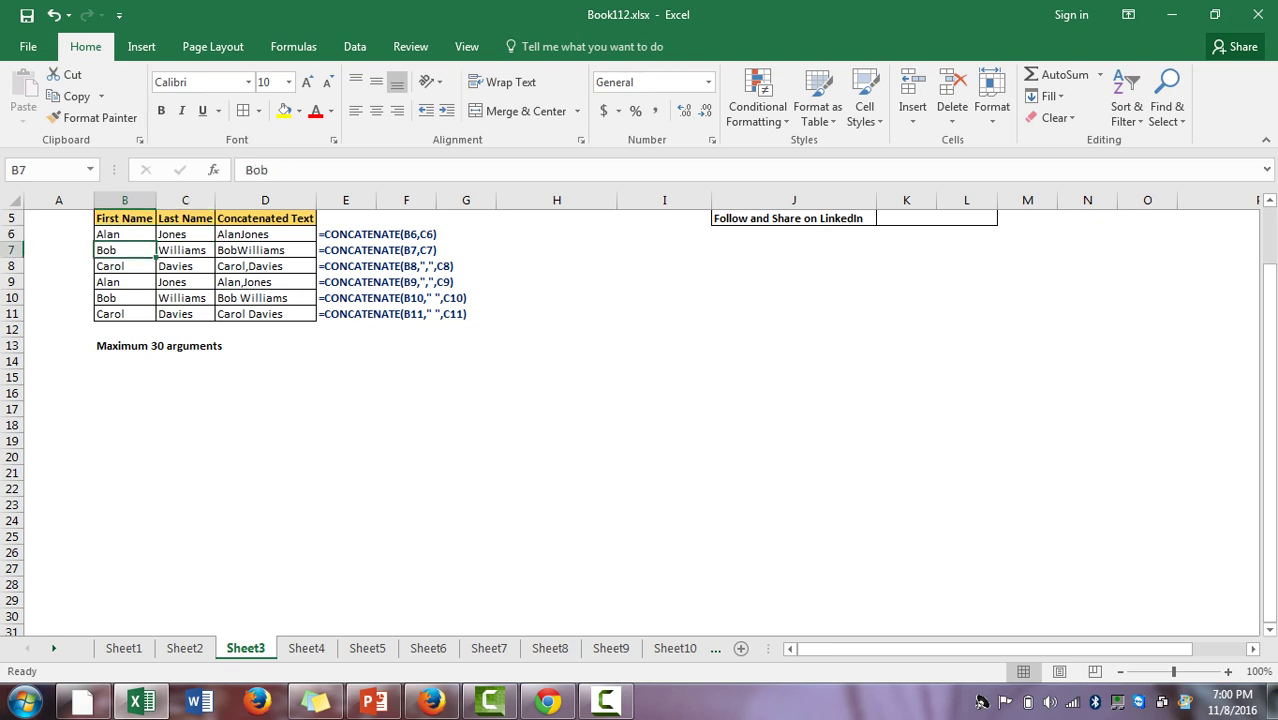
key(Right)
key(Down)
key(Down)
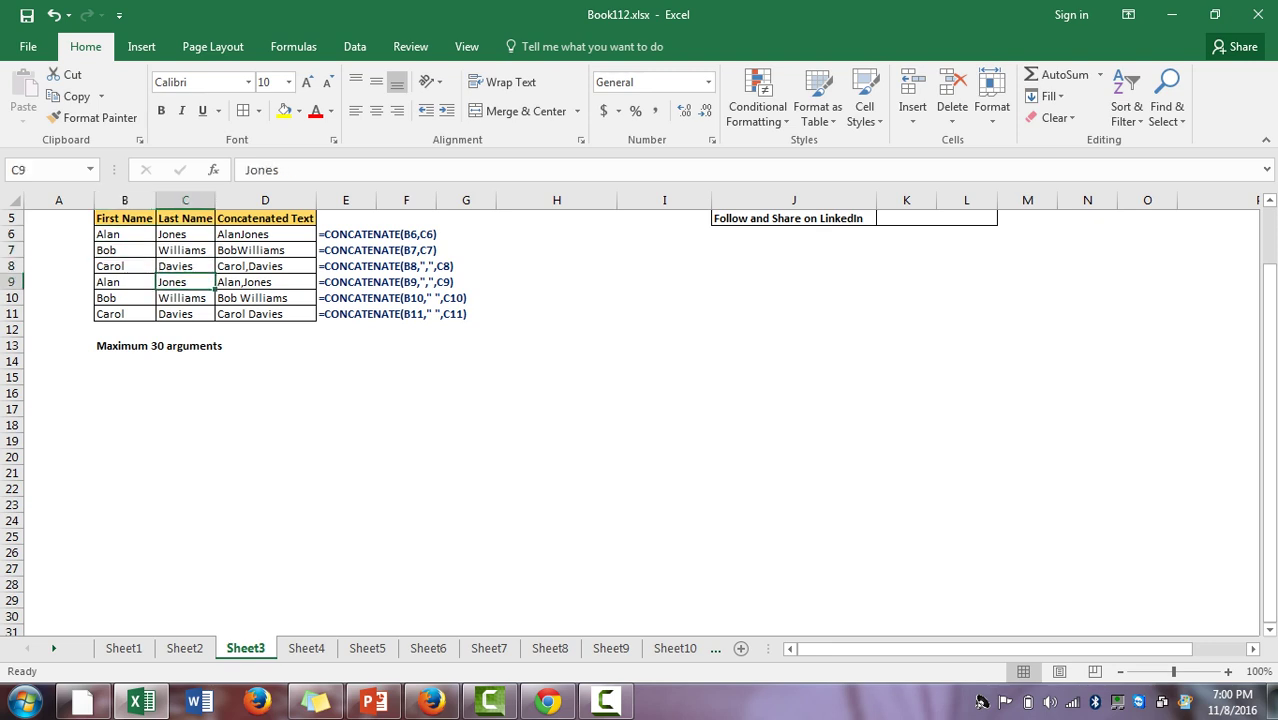
key(Down)
key(Right)
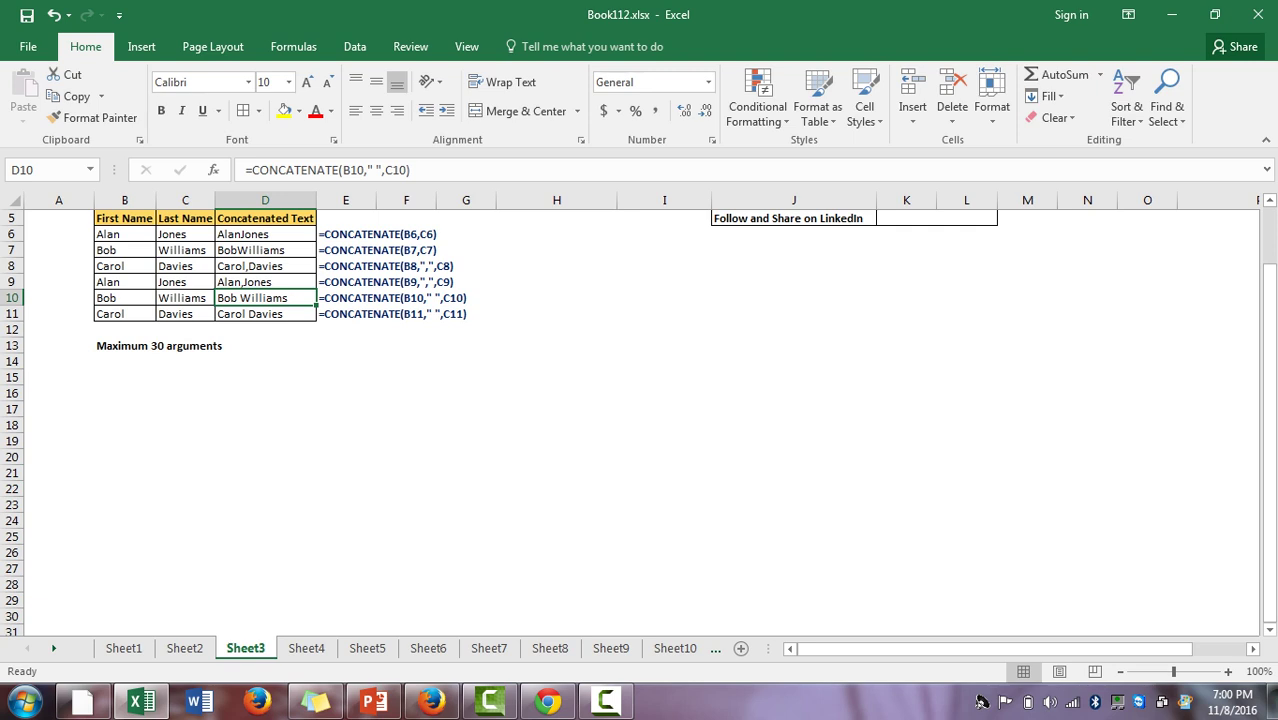
key(Up)
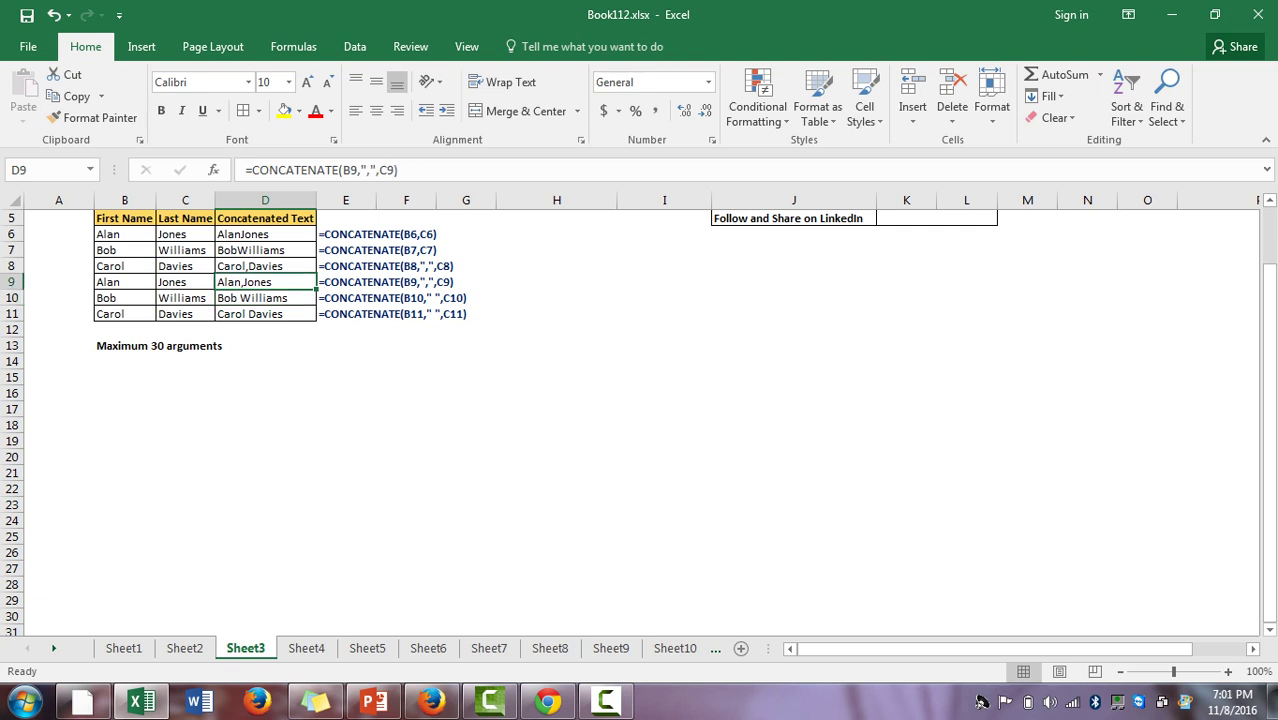
key(Down)
key(Down)
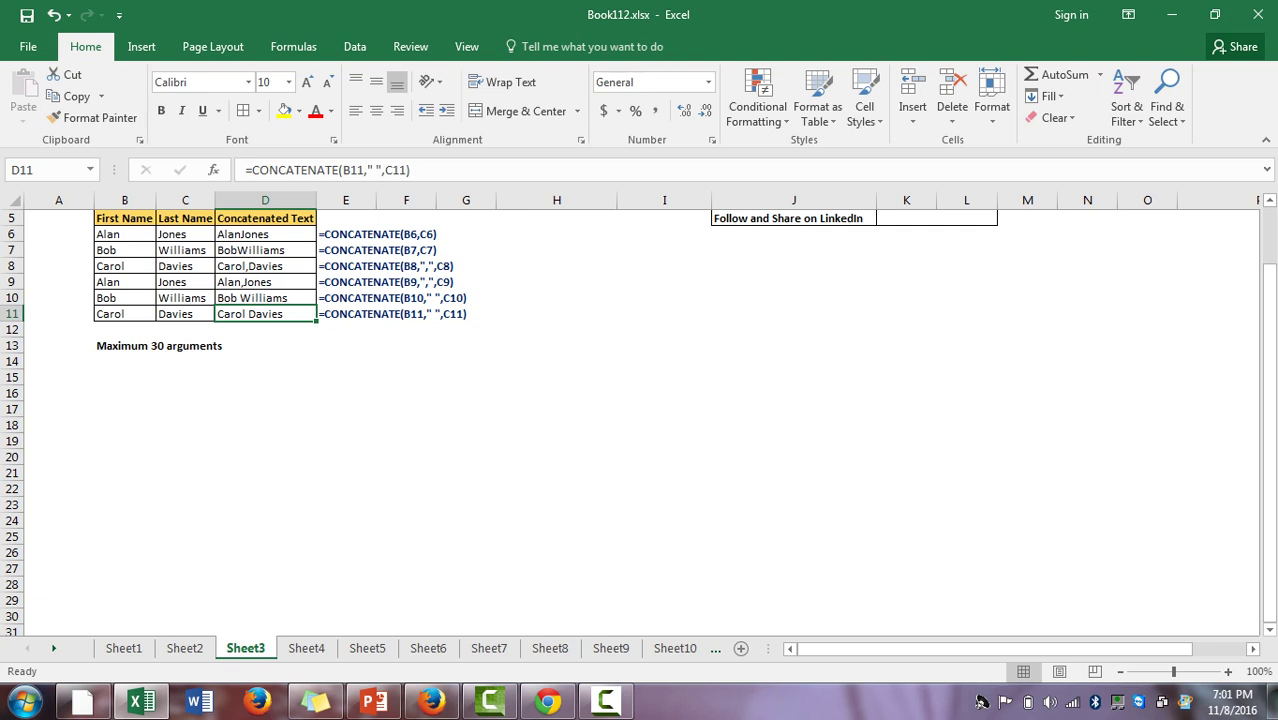
Examine the note in B13 about the number of arguments CONCATENATE accepts
key(Down)
key(Down)
key(Left)
key(Left)
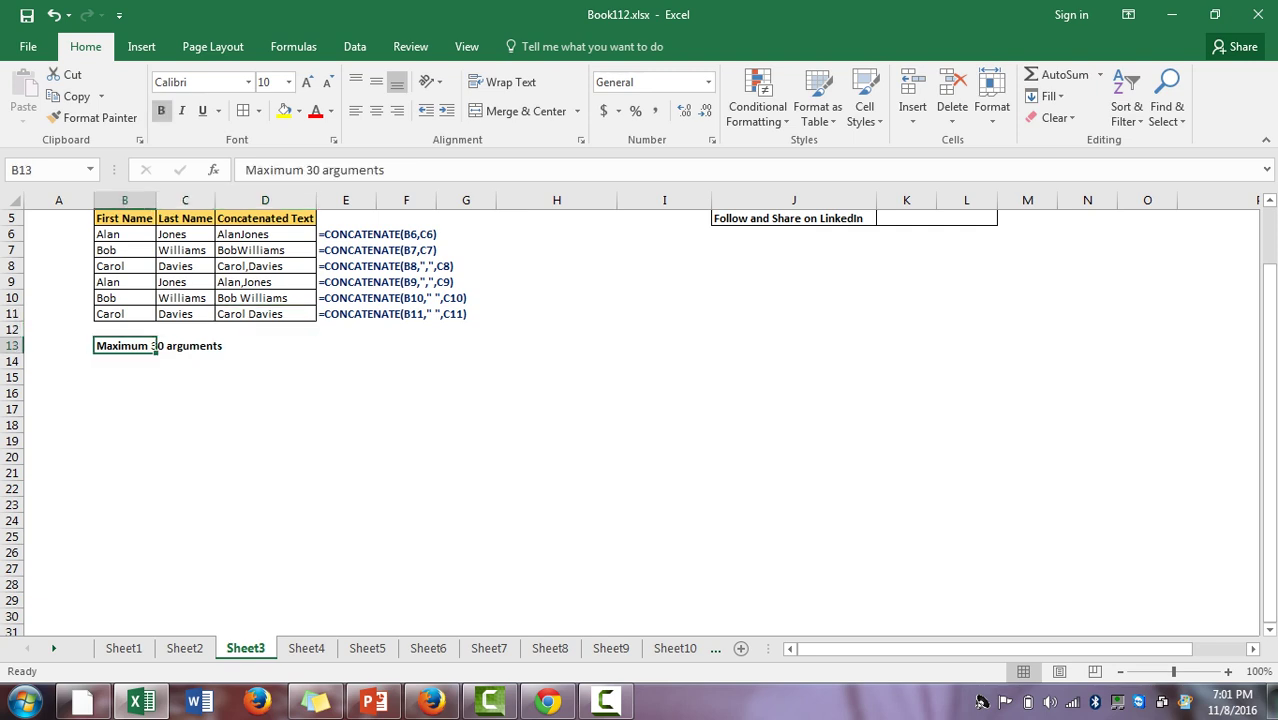
key(Right)
key(Right)
key(Right)
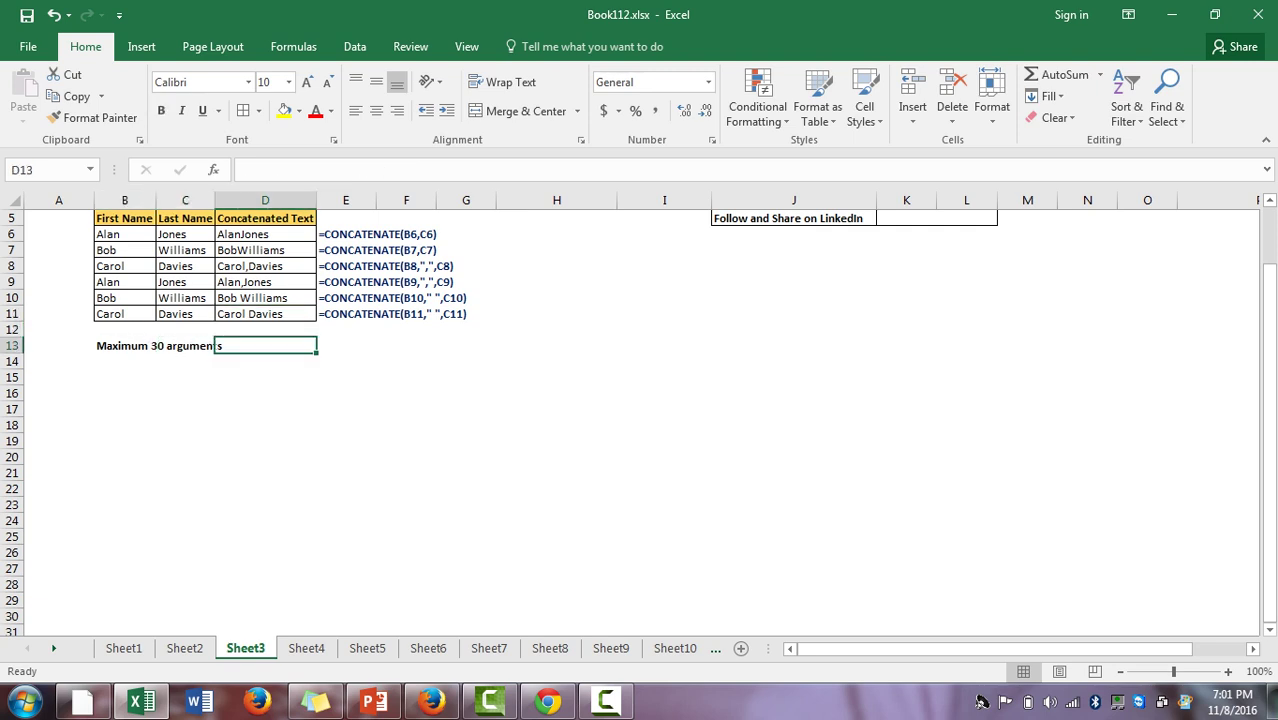
key(Up)
key(Up)
key(Left)
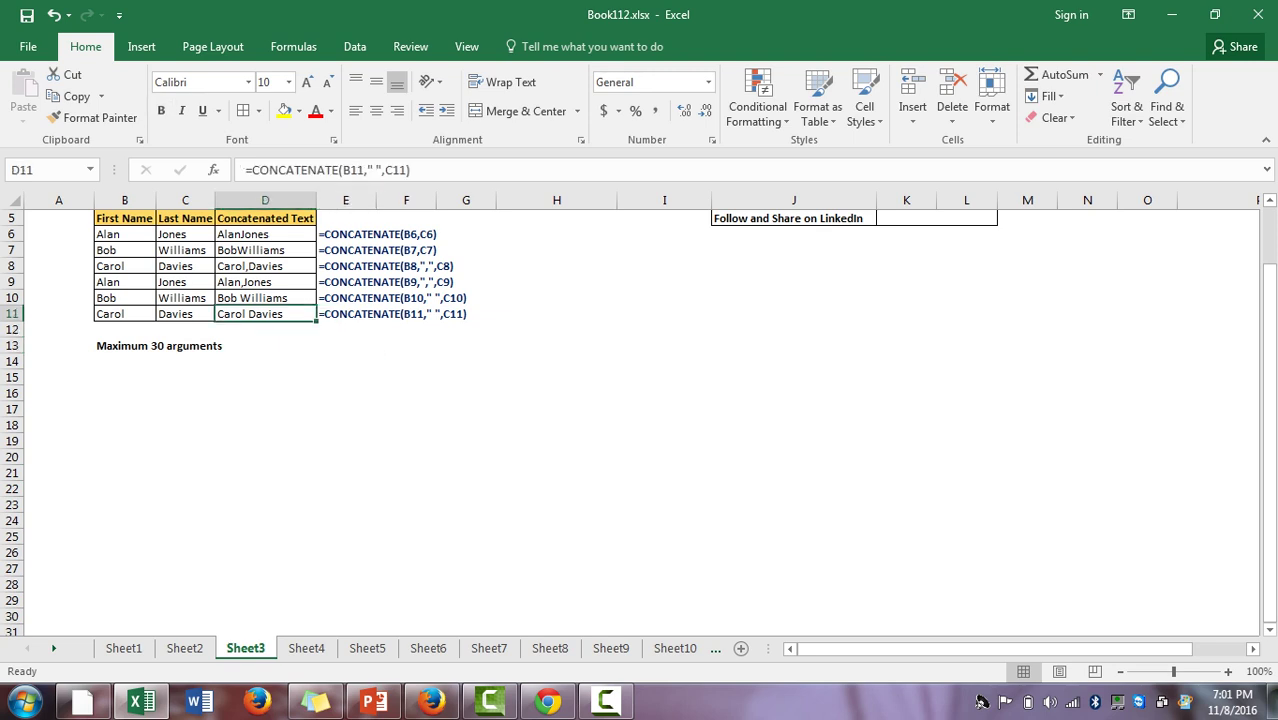
Return to the top of Sheet3 and switch to Sheet4 with the Max example
key(ctrl+Up)
key(ctrl+Up)
key(Down)
key(Down)
key(Down)
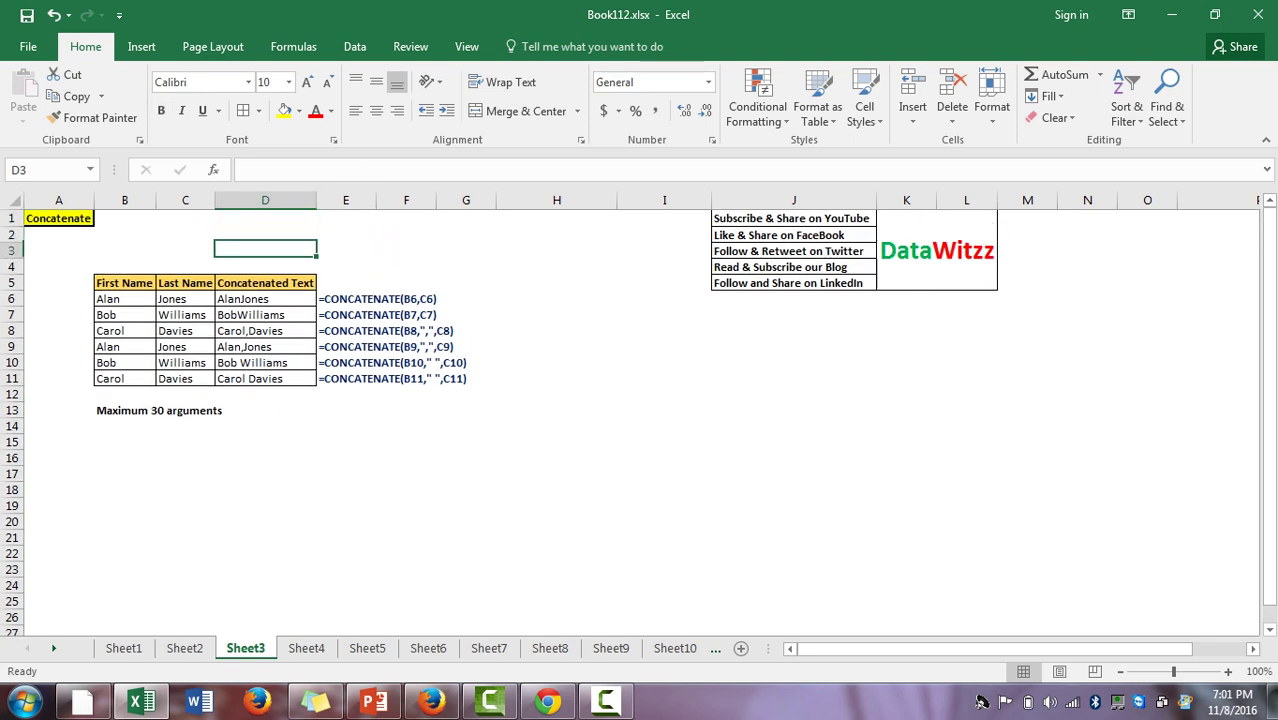
key(ctrl+Page_Down)
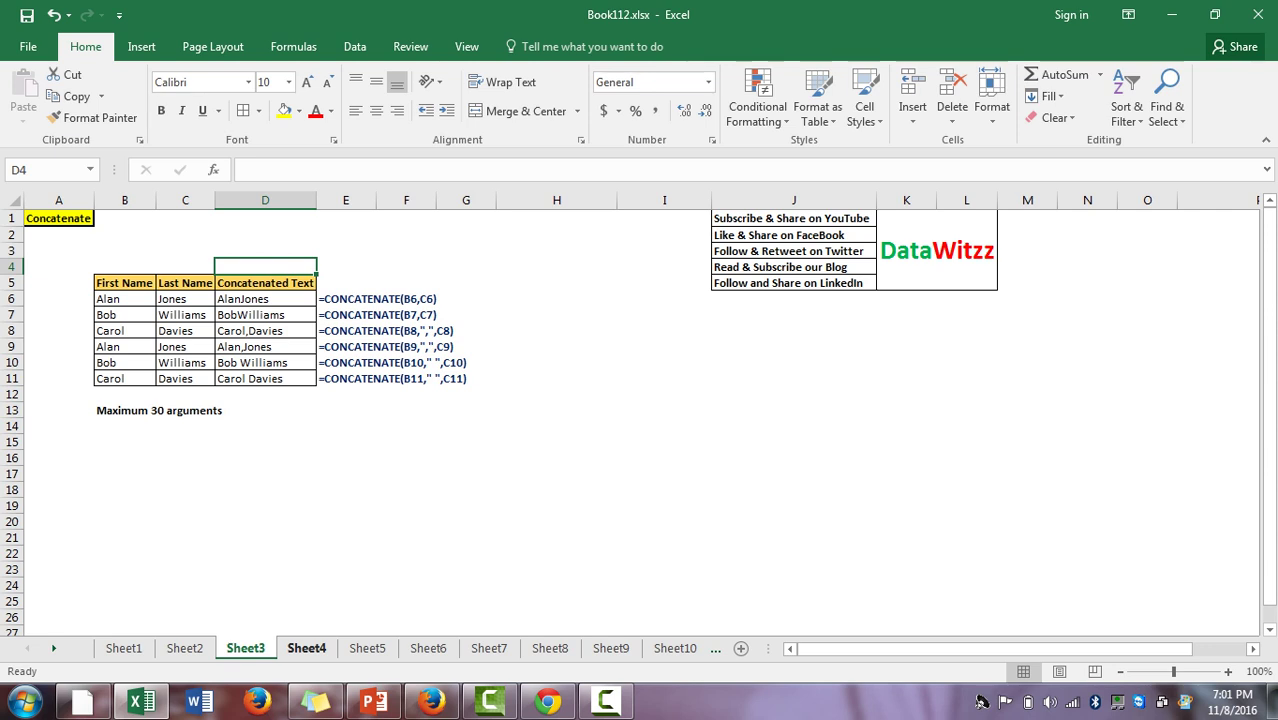
key(shift+BackSpace)
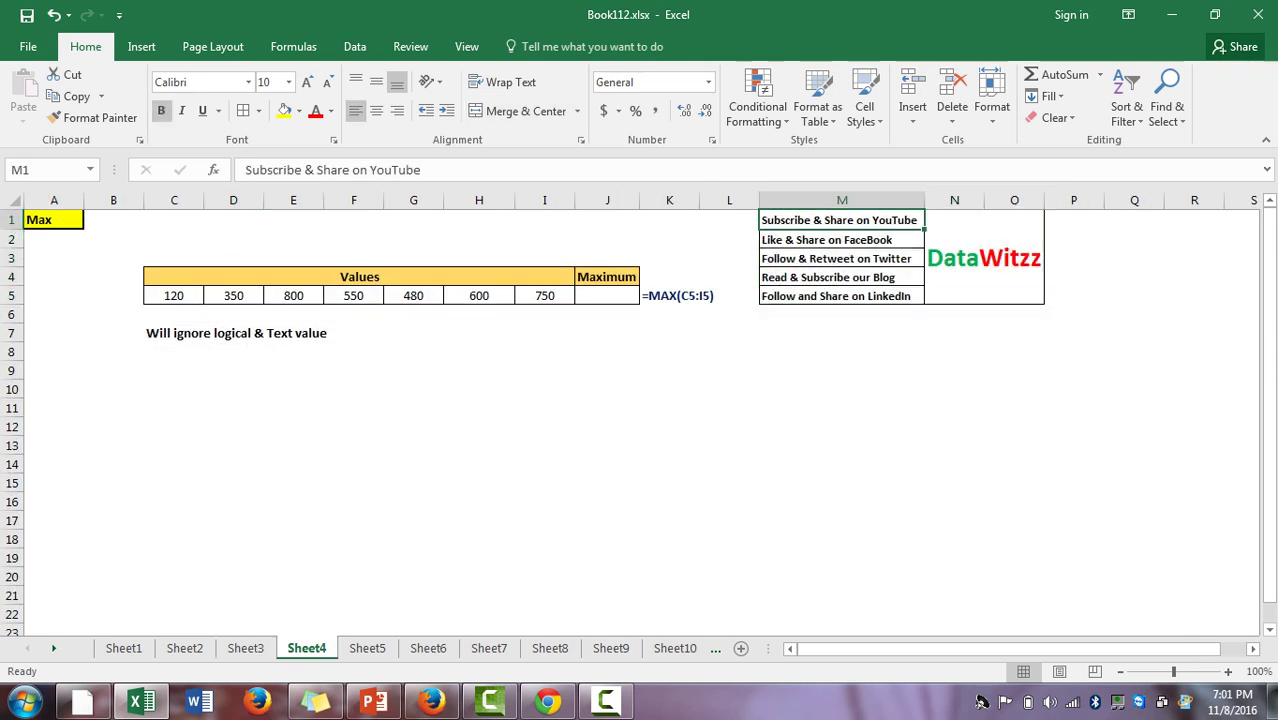
Select the Values range C5:I5 on Sheet4 to examine the numbers being compared
key(ctrl+Home)
key(Down)
key(Down)
key(Down)
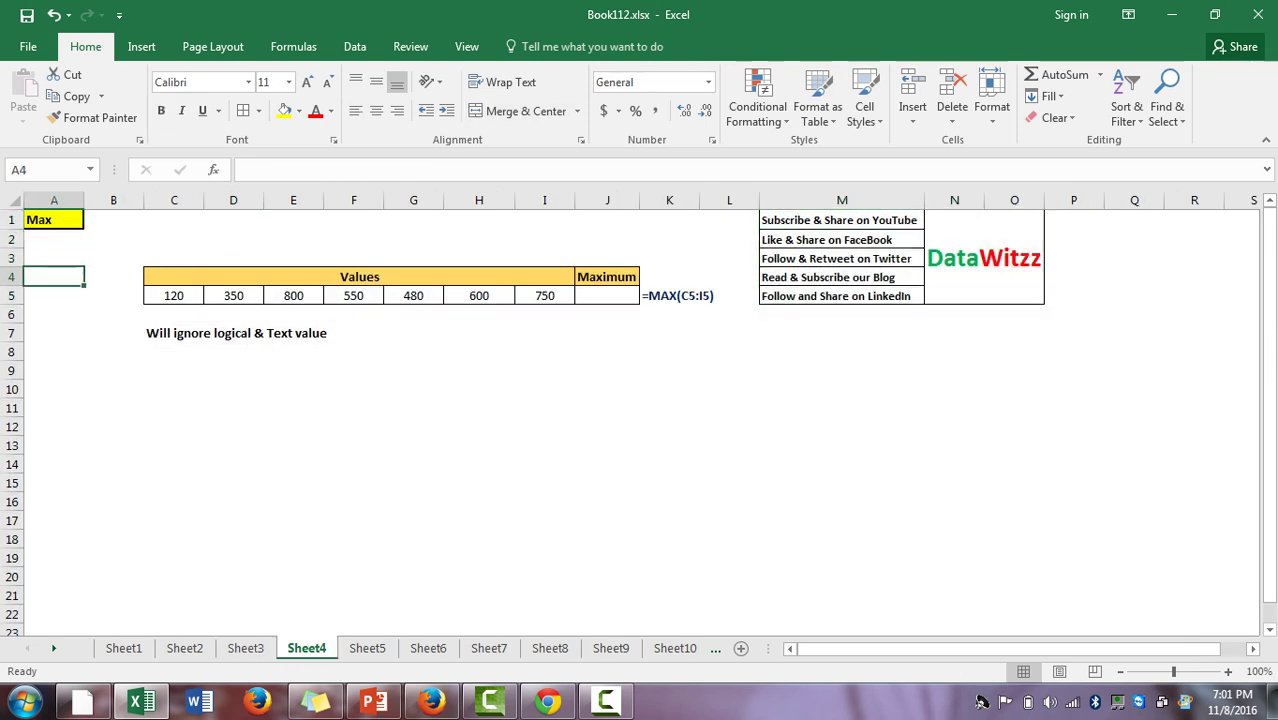
key(Right)
key(Right)
key(Down)
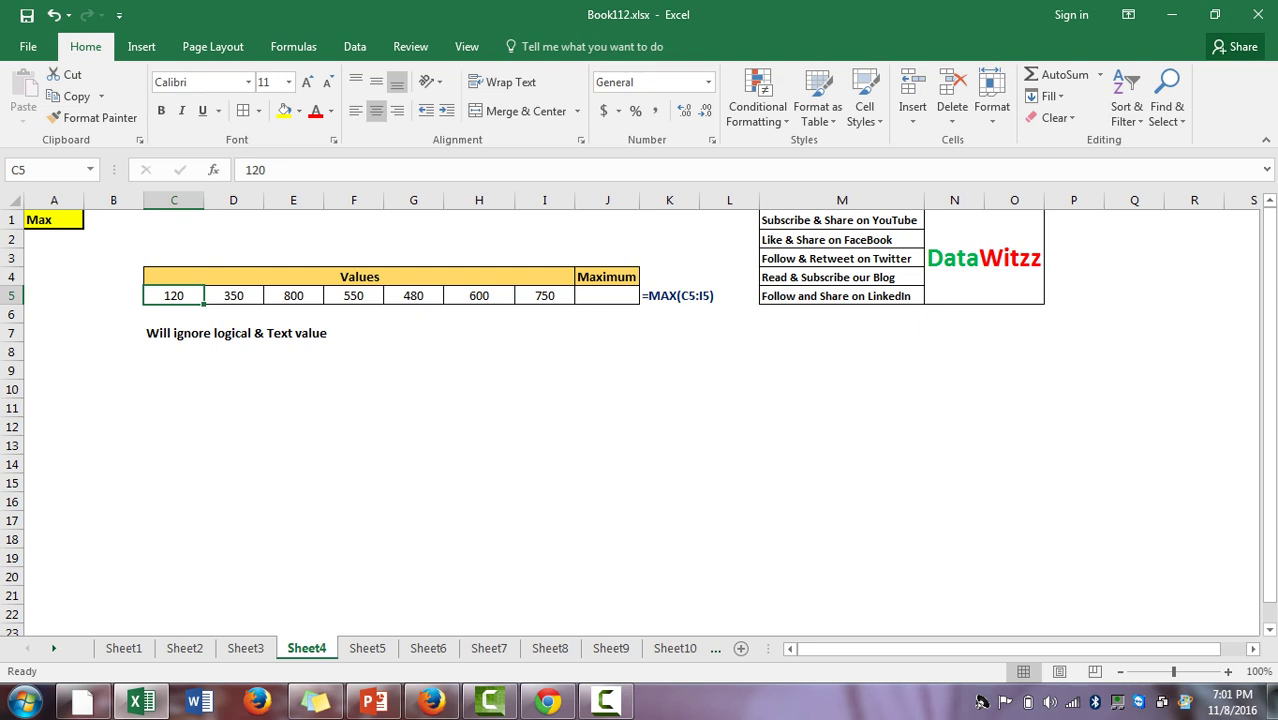
key(shift+Right)
key(shift+Right)
key(shift+Right)
key(shift+Right)
key(shift+Right)
key(shift+Right)
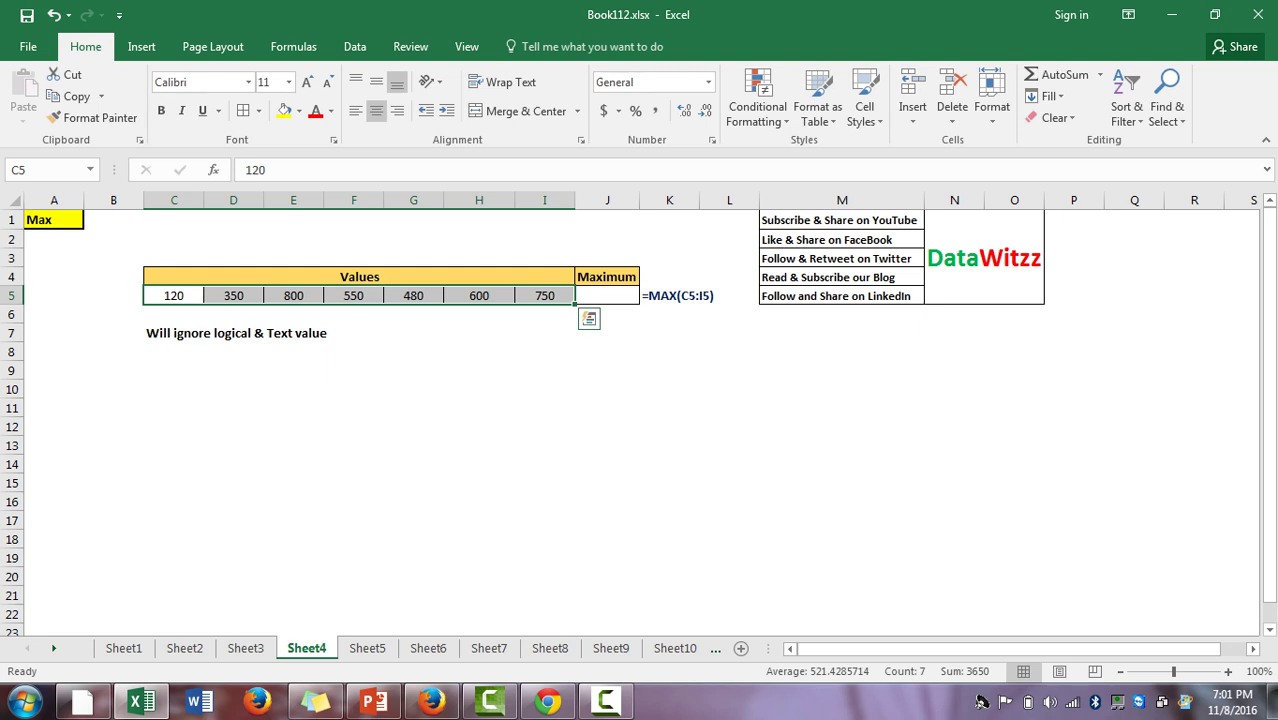
Examine the note in C7 about the kinds of values MAX ignores
key(Down)
key(Down)
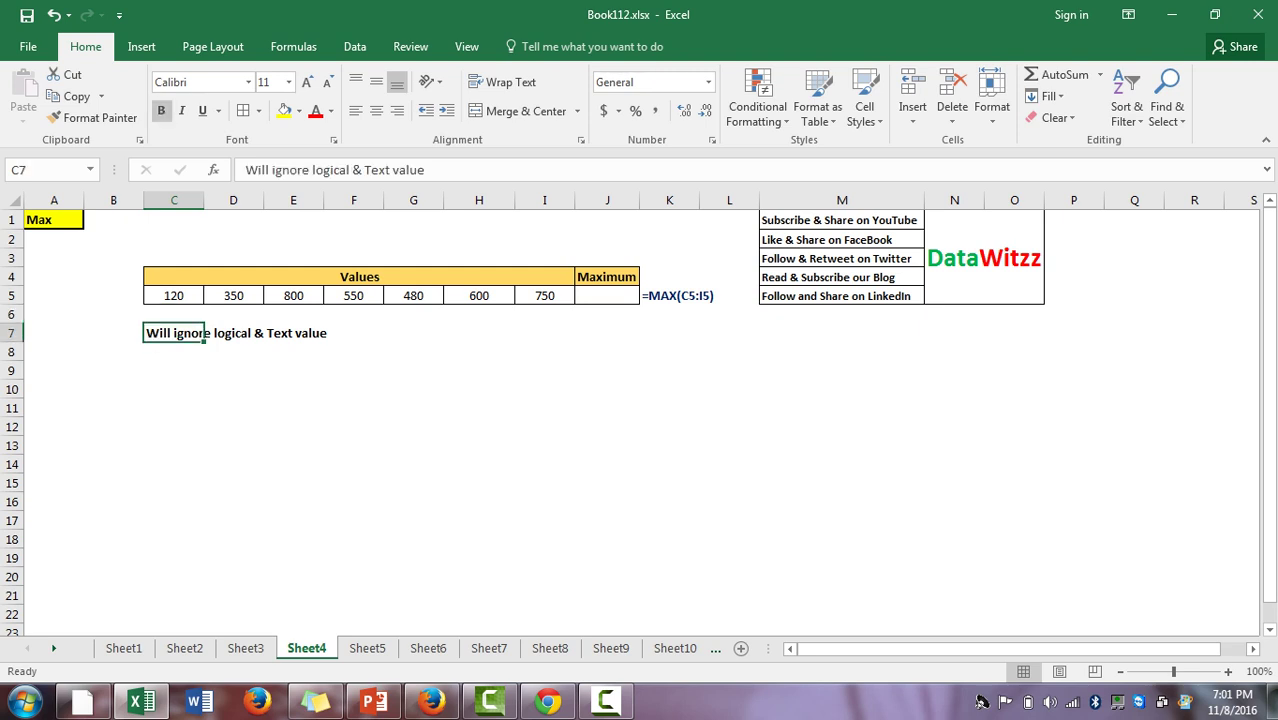
key(Right)
key(Right)
key(Right)
key(Right)
Enter the formula +MAX(C5:I5) in the Maximum cell J5 on Sheet4
key(Up)
key(Up)
key(Up)
key(Right)
key(Down)
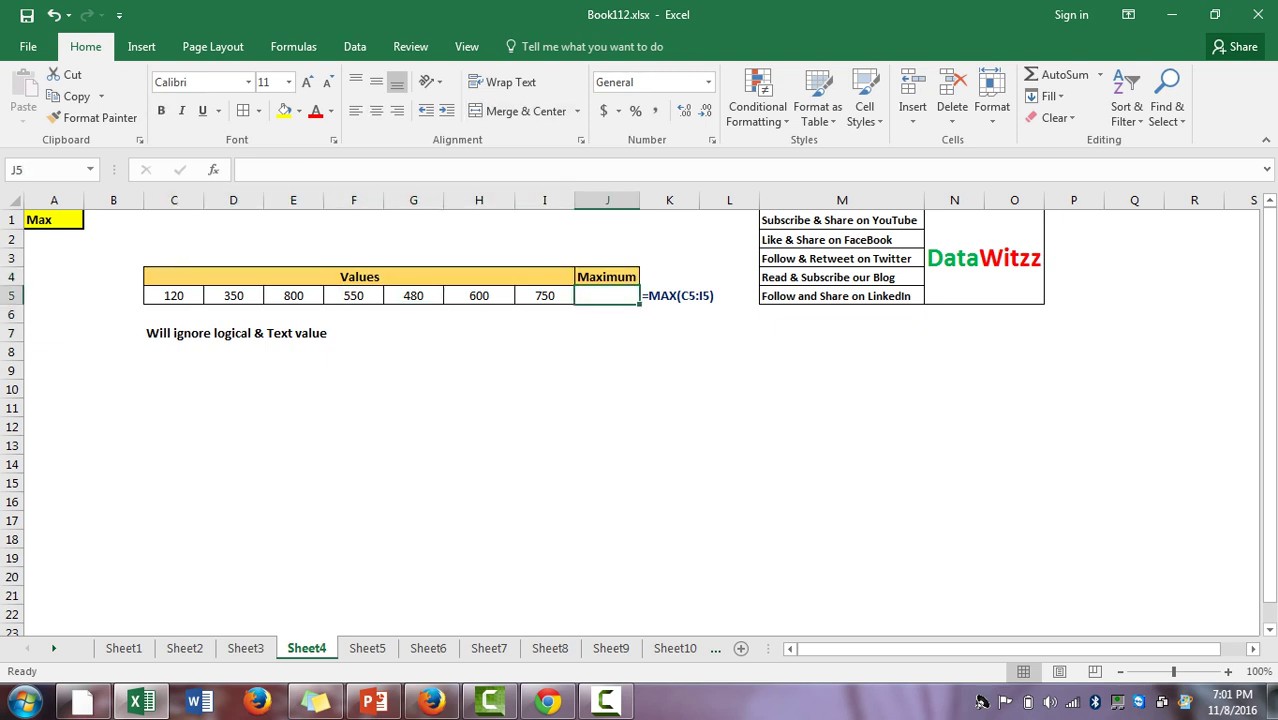
text(+)
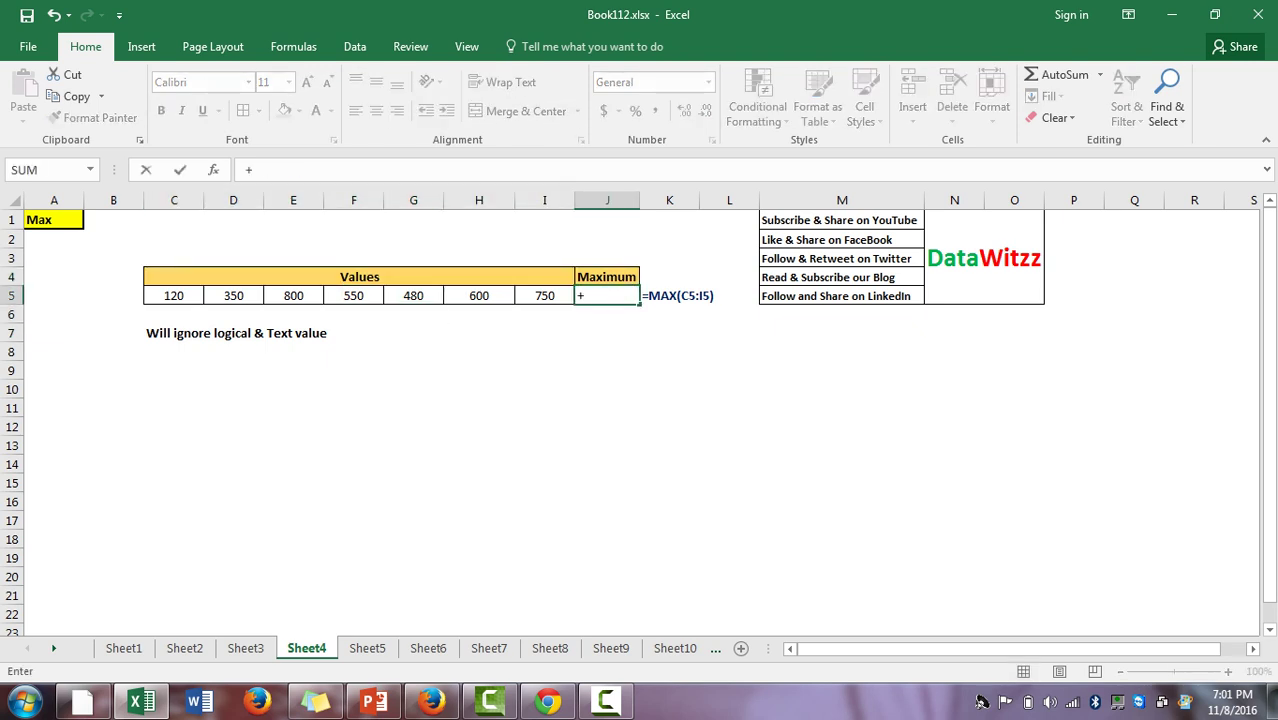
text(max)
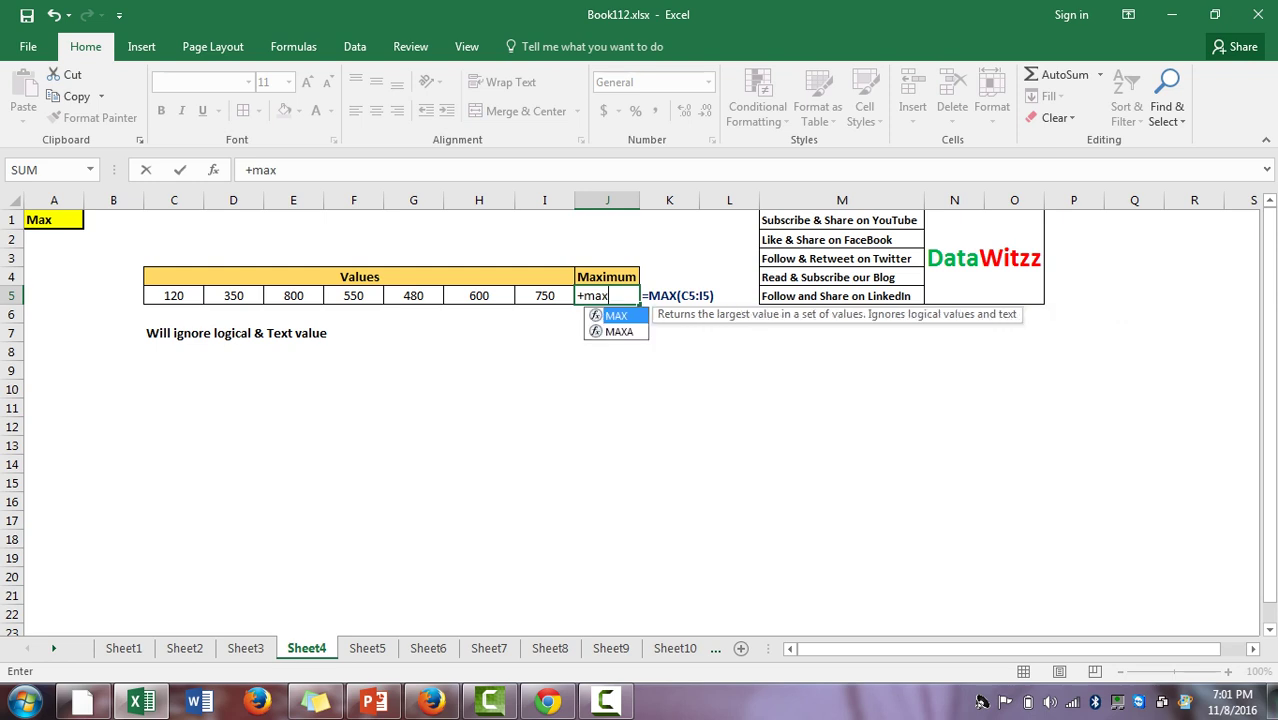
key(Tab)
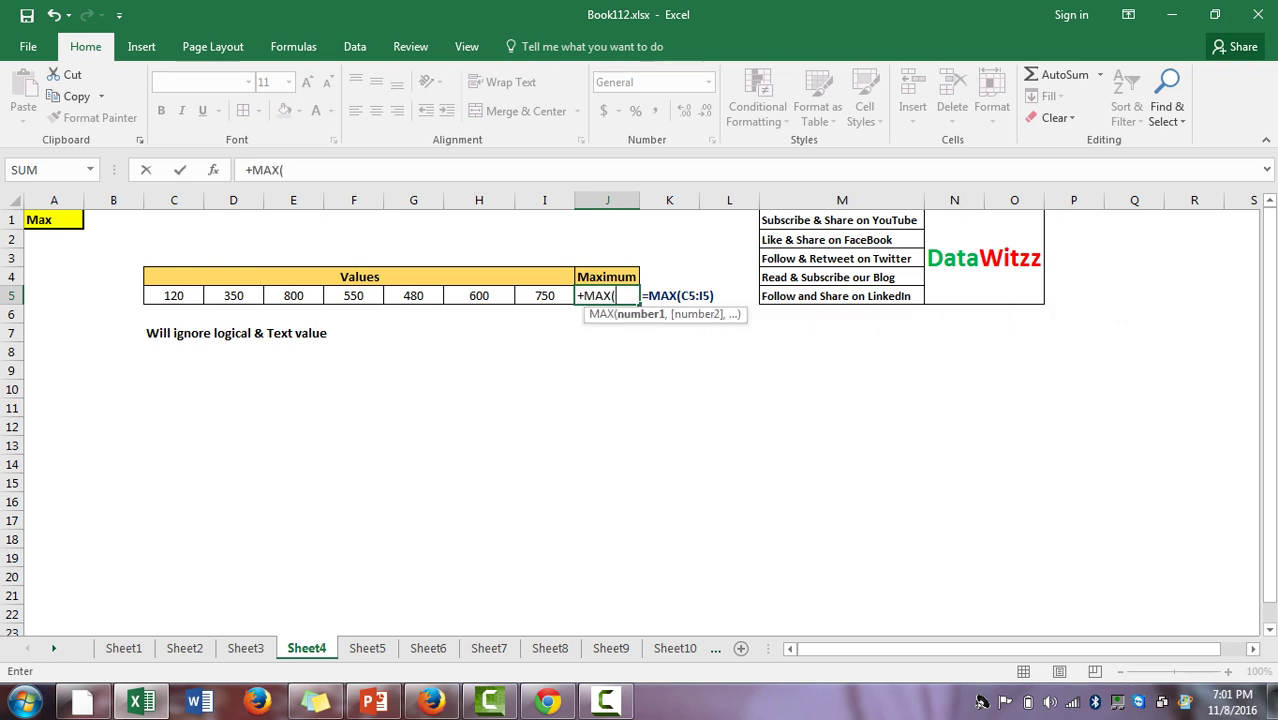
key(Left)
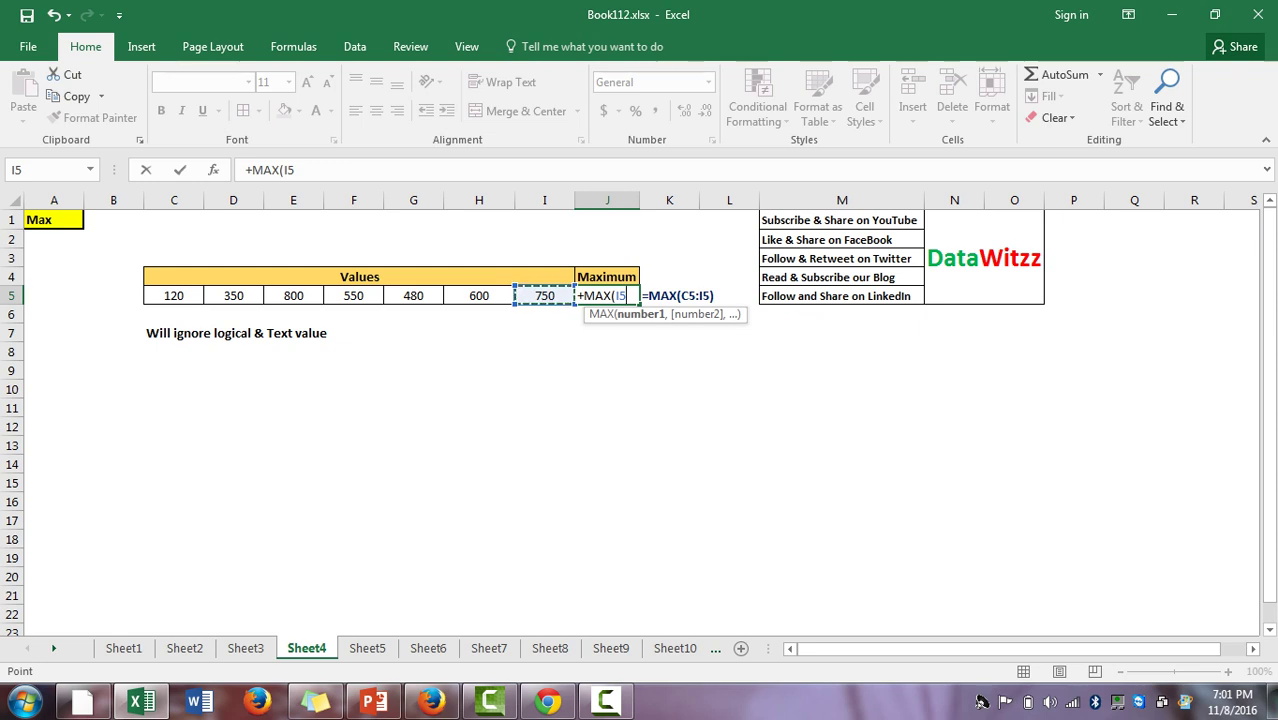
key(shift+Left)
key(shift+Left)
key(shift+Left)
key(shift+Left)
key(shift+Left)
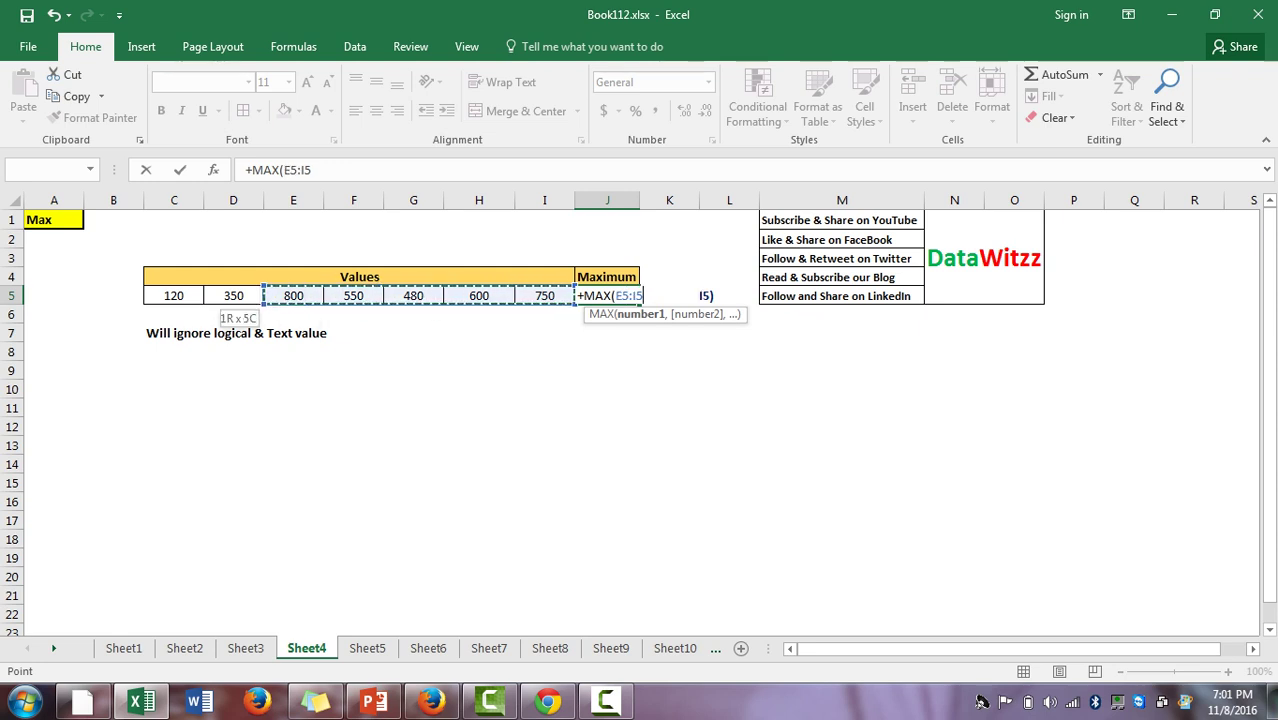
key(shift+Left)
text())
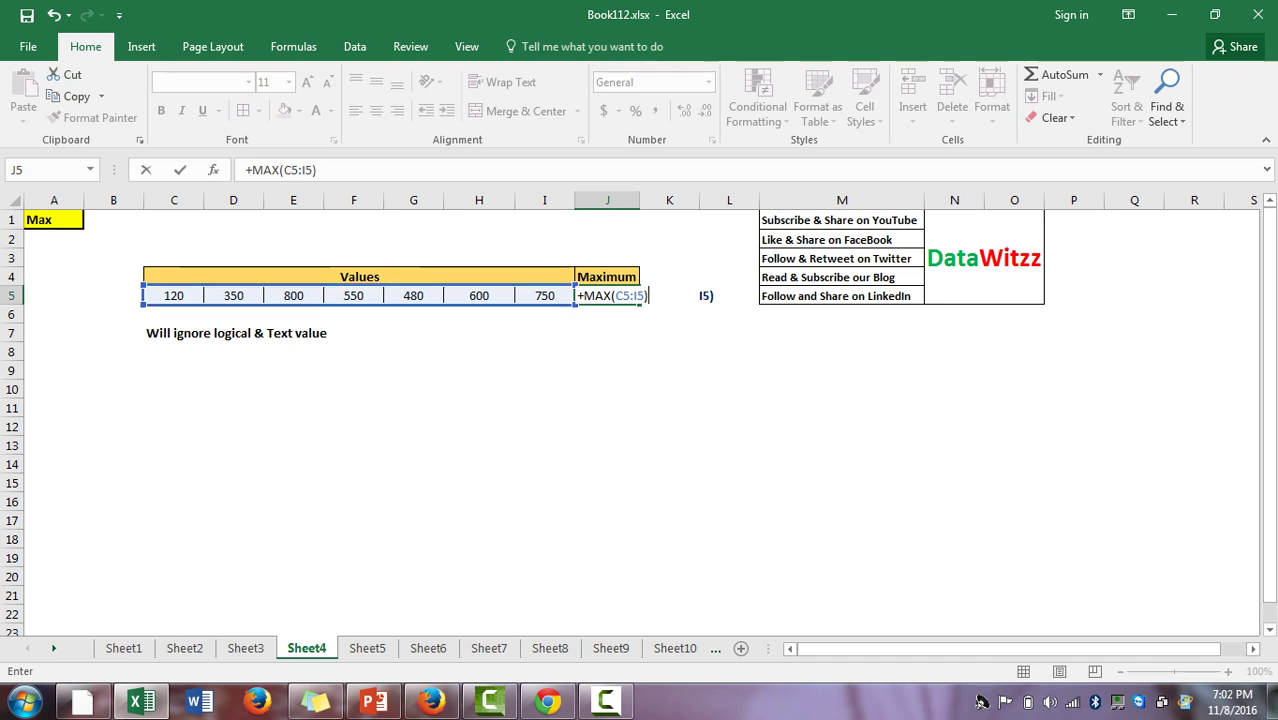
key(Return)
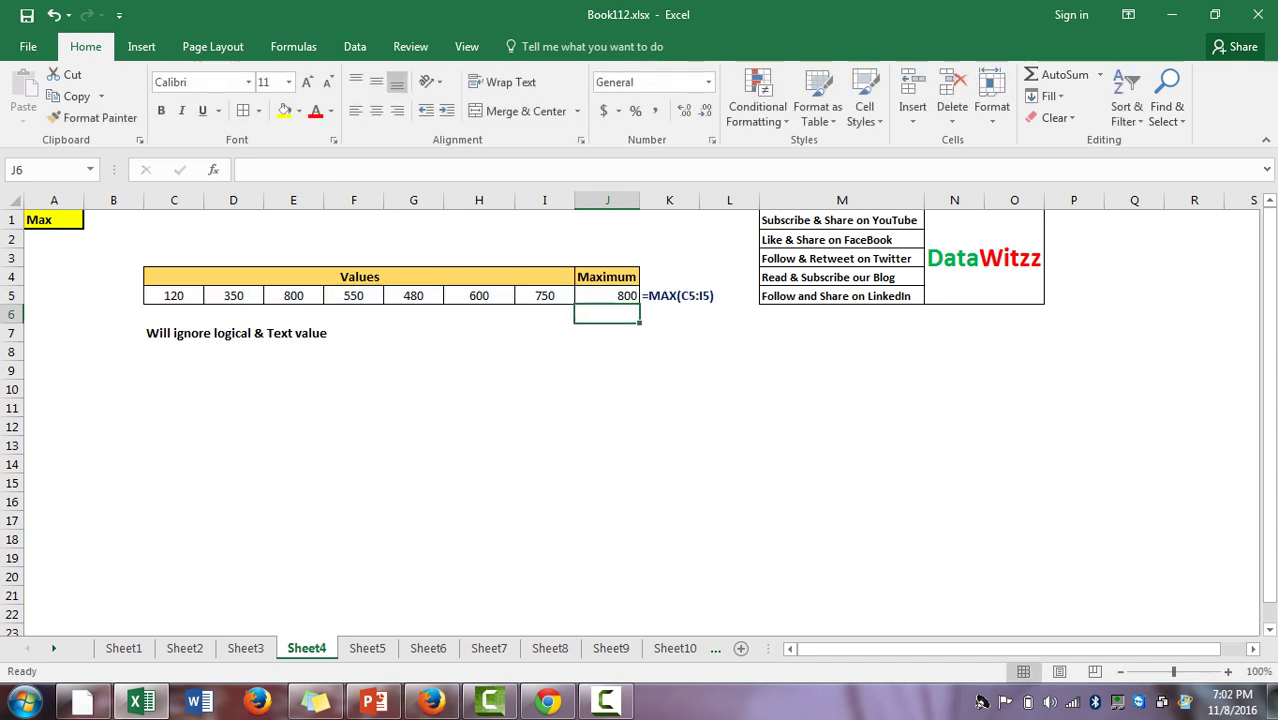
Highlight cell E5, which holds the largest number in the Values row on Sheet4, with a fill color
key(Up)
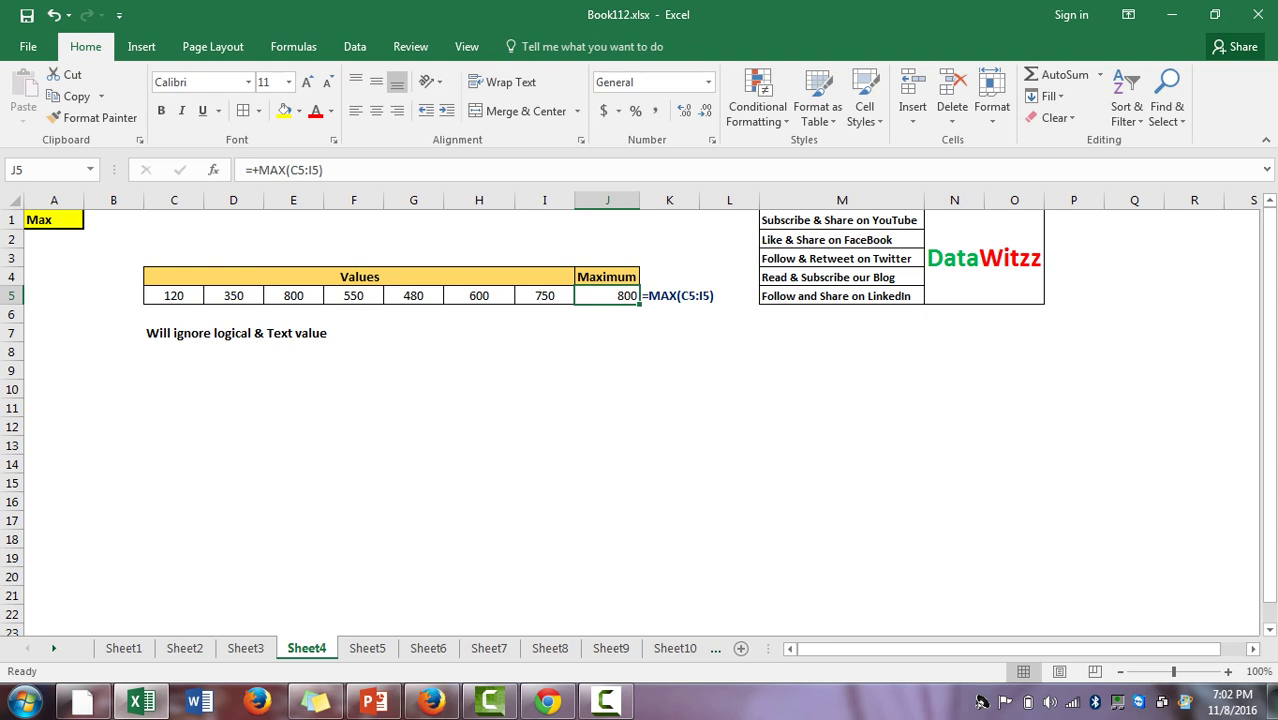
key(Left)
key(Left)
key(Left)
key(Left)
key(Left)
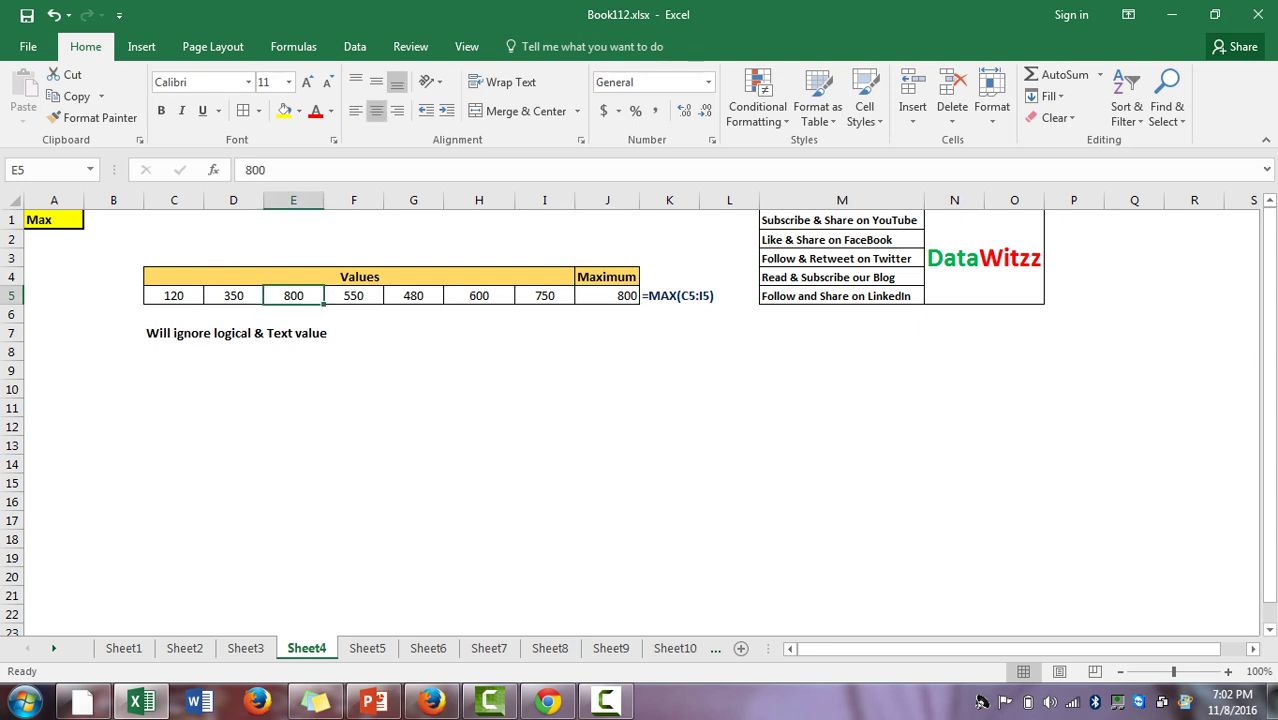
key(alt+h)
key(h)
key(Return)
Switch to Sheet5 with the Min example and select the empty Minimum cell J5
key(ctrl+Page_Down)
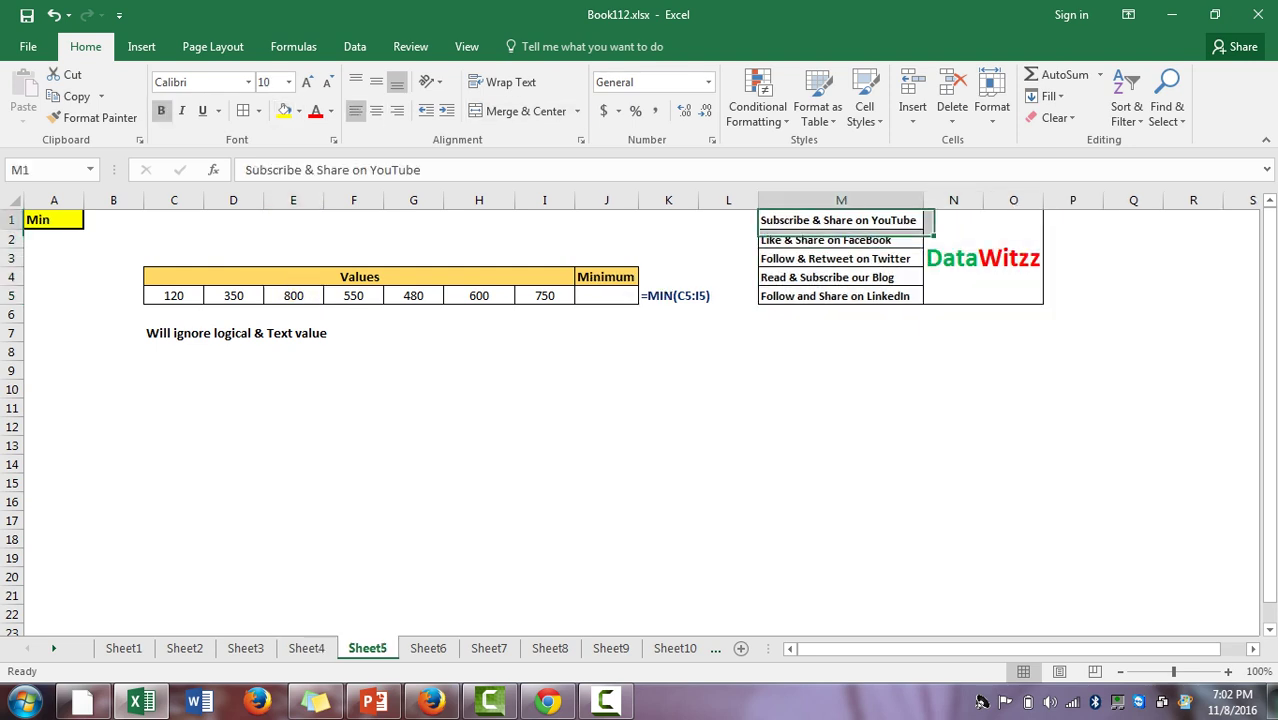
key(Left)
key(Left)
key(Down)
key(Down)
key(Down)
key(Down)
key(Left)
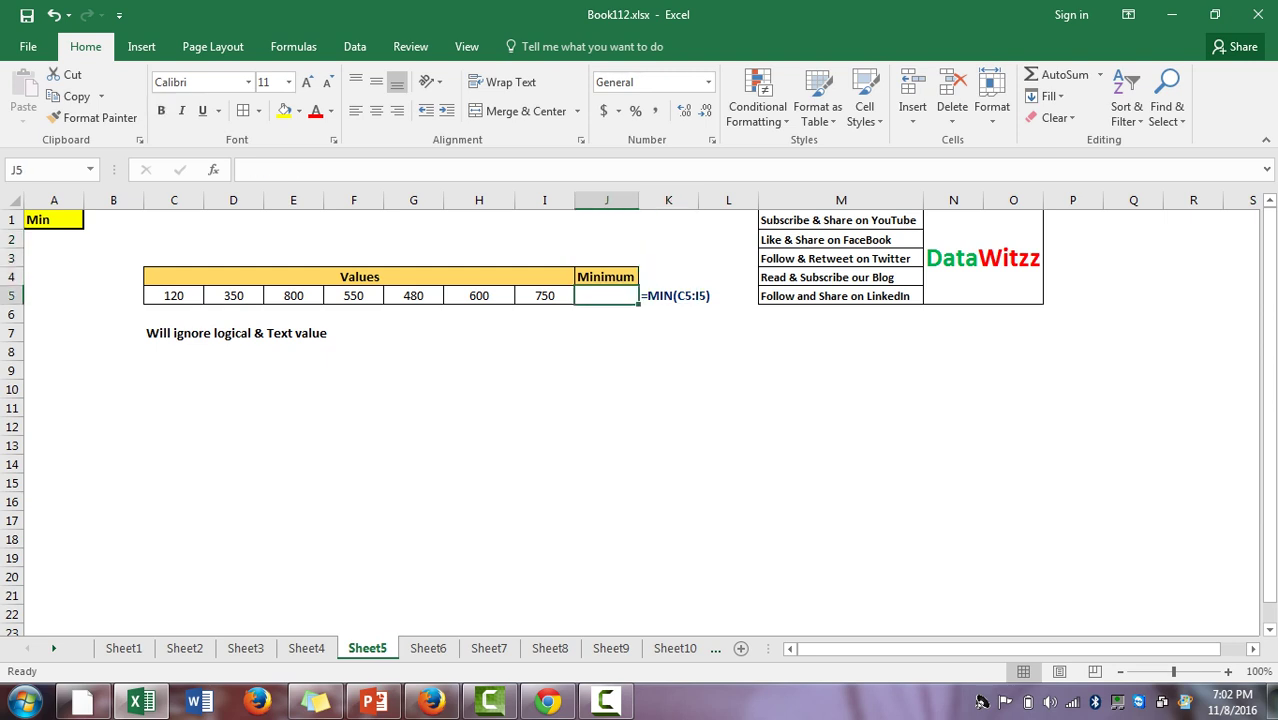
Enter the formula +MIN(C5:I5) in J5 on Sheet5 and keep that cell selected
text(+min)
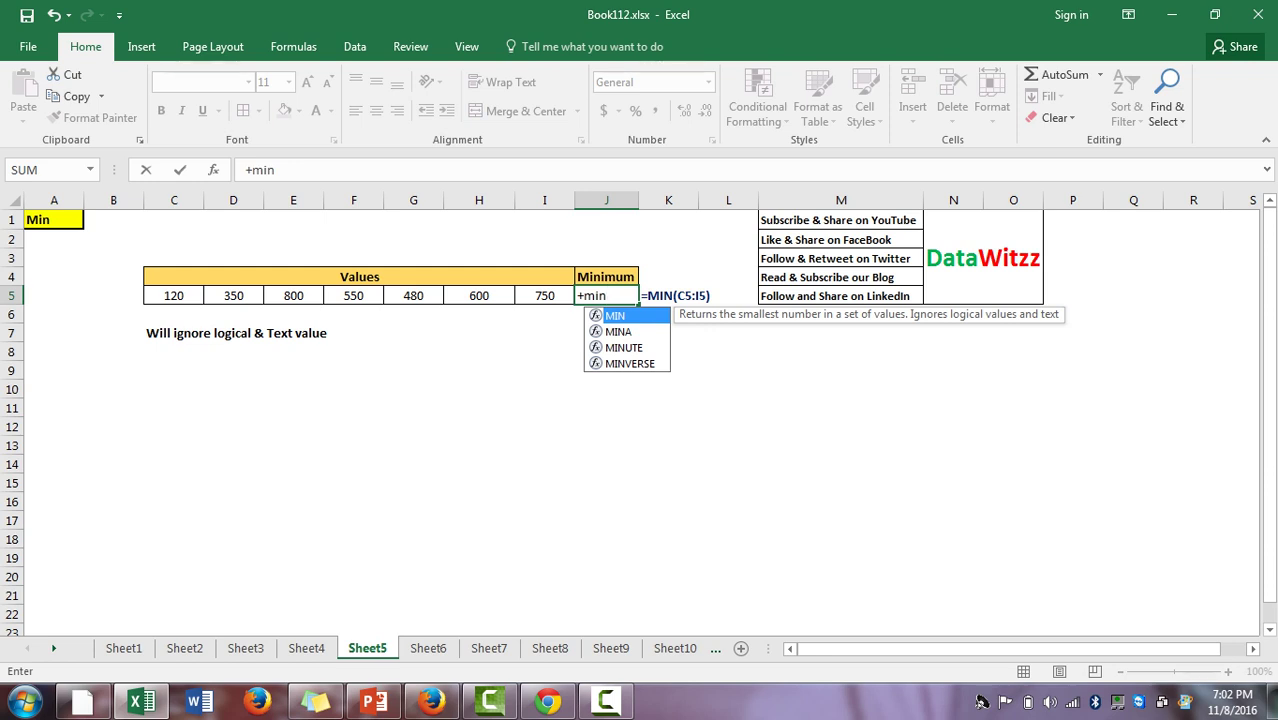
key(Tab)
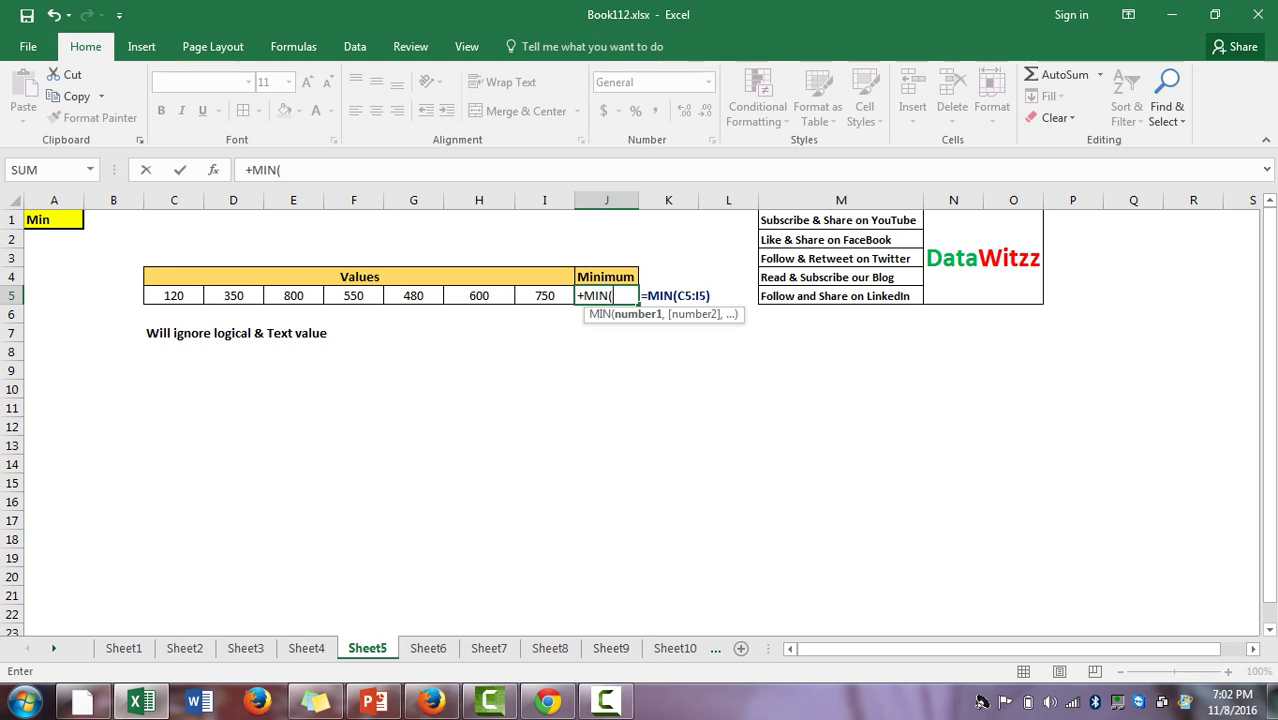
key(Left)
key(shift+Left)
key(shift+Left)
key(shift+Left)
key(shift+Left)
key(shift+Left)
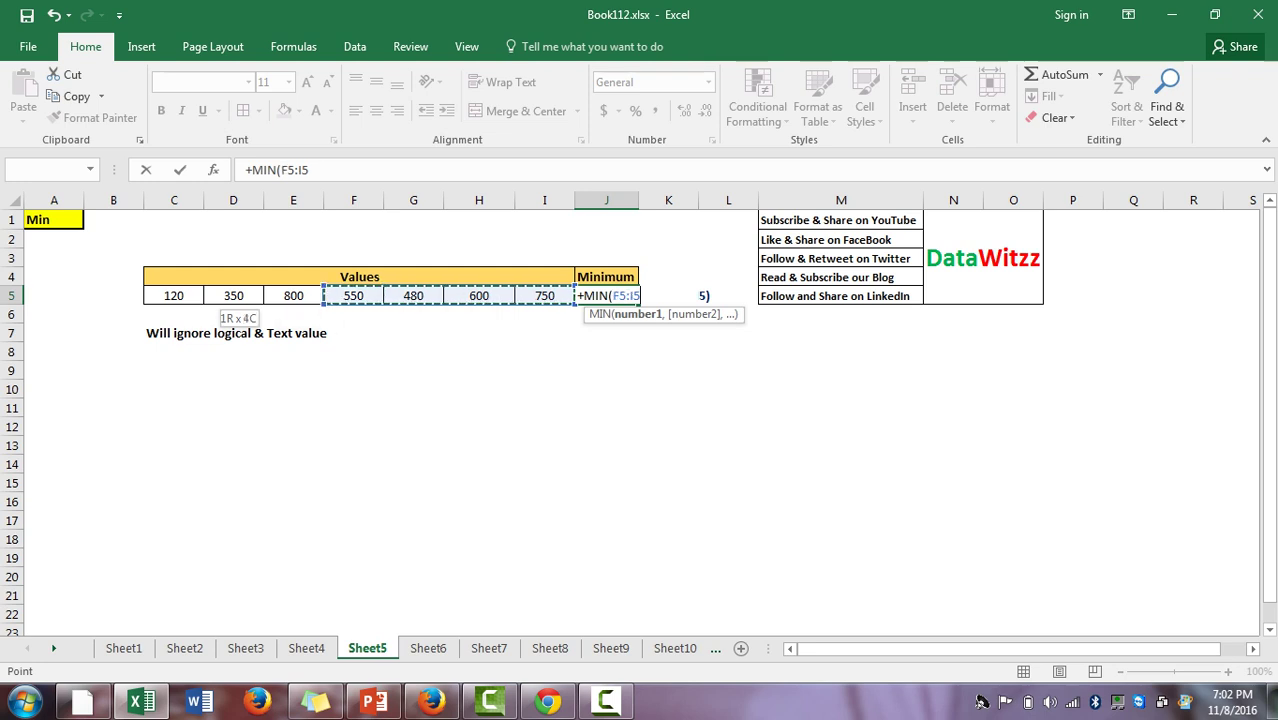
key(shift+Left)
text())
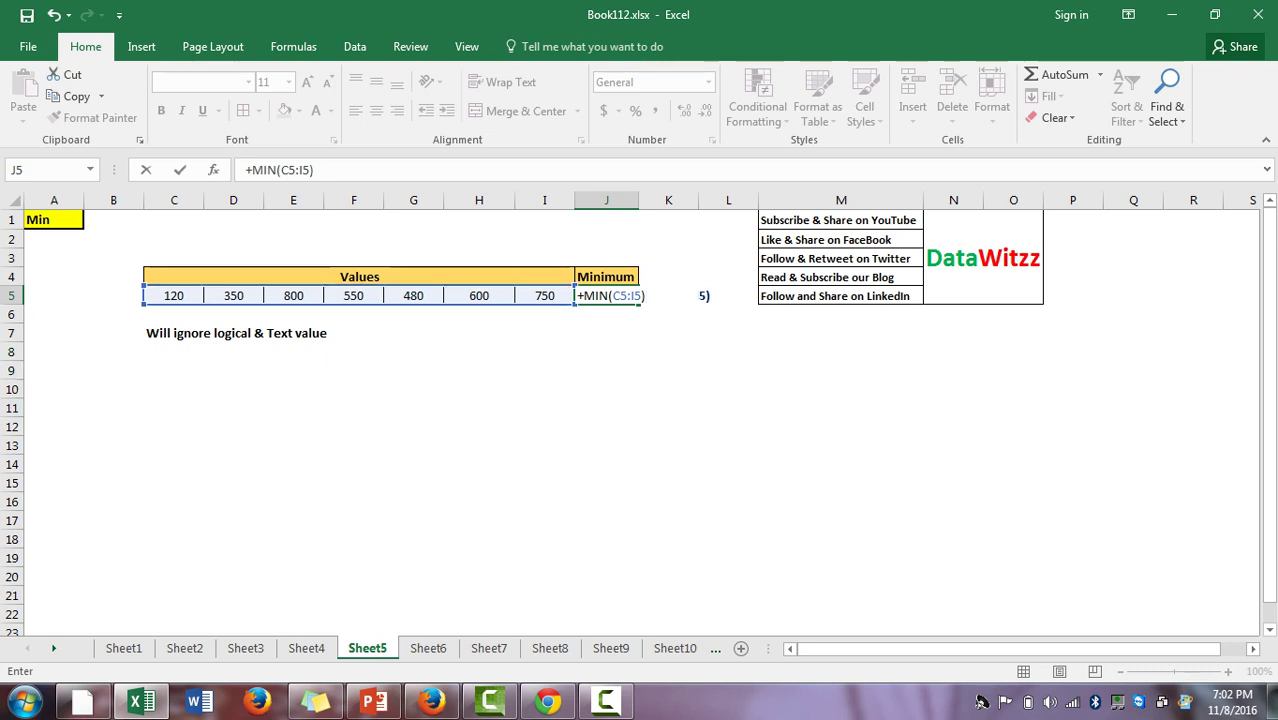
key(ctrl+Return)
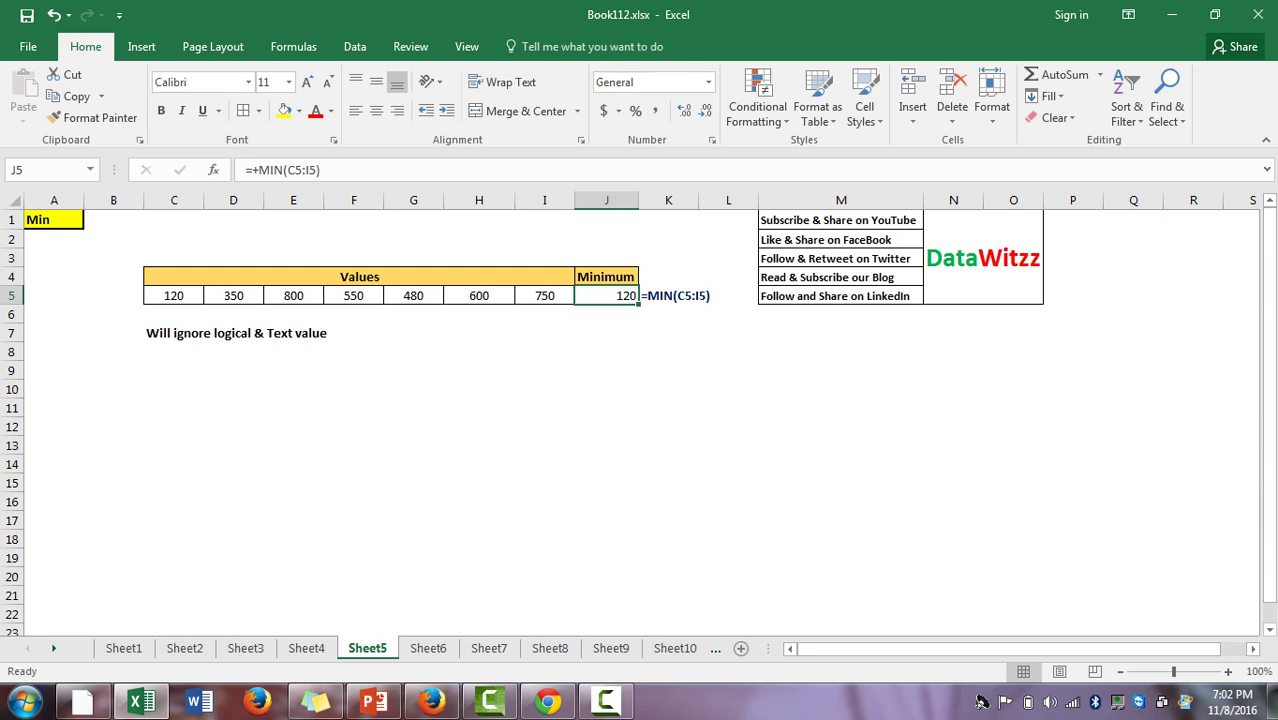
Fill cell C5 yellow to mark the smallest value on Sheet5, and review the note in C7
key(ctrl+Left)
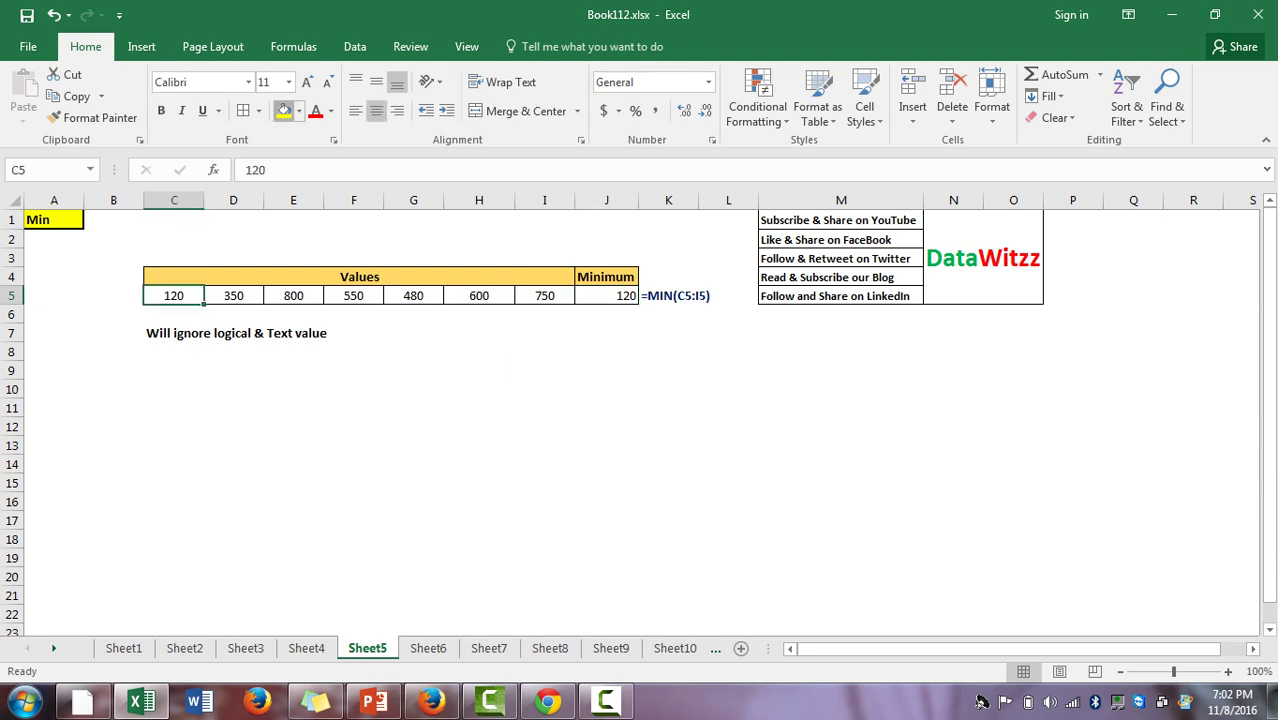
click(284, 110)
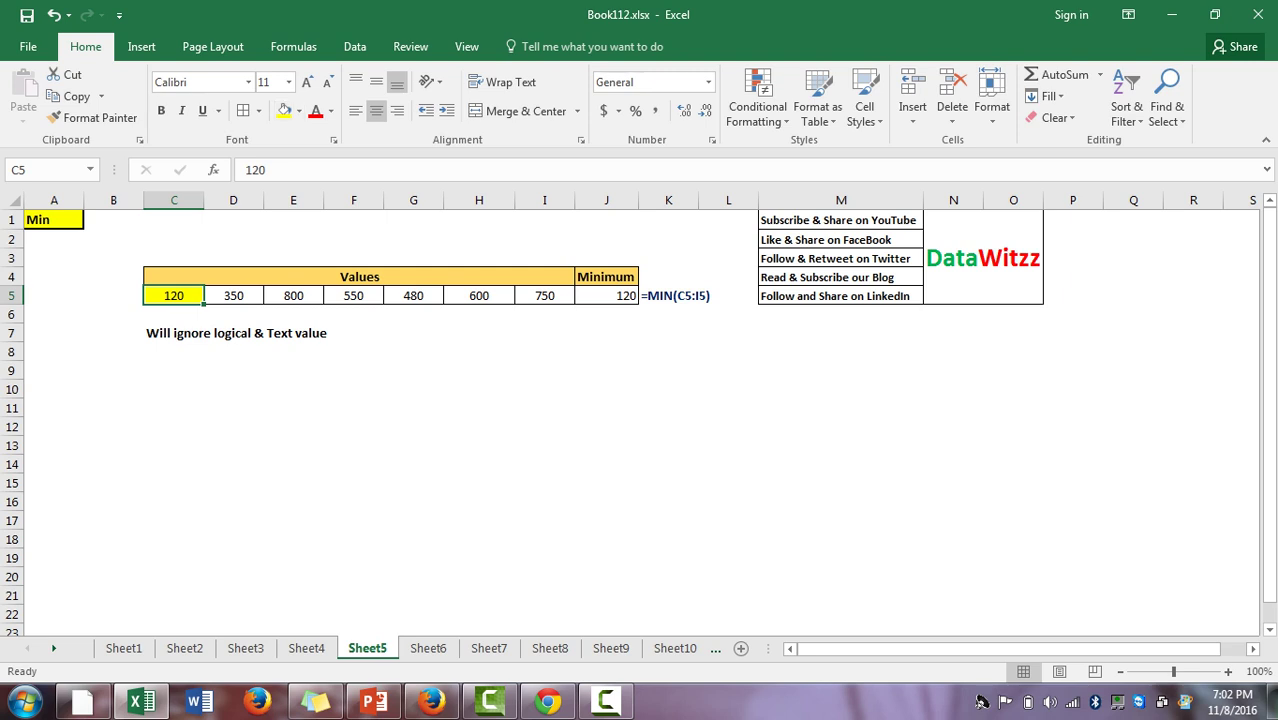
key(Down)
key(Down)
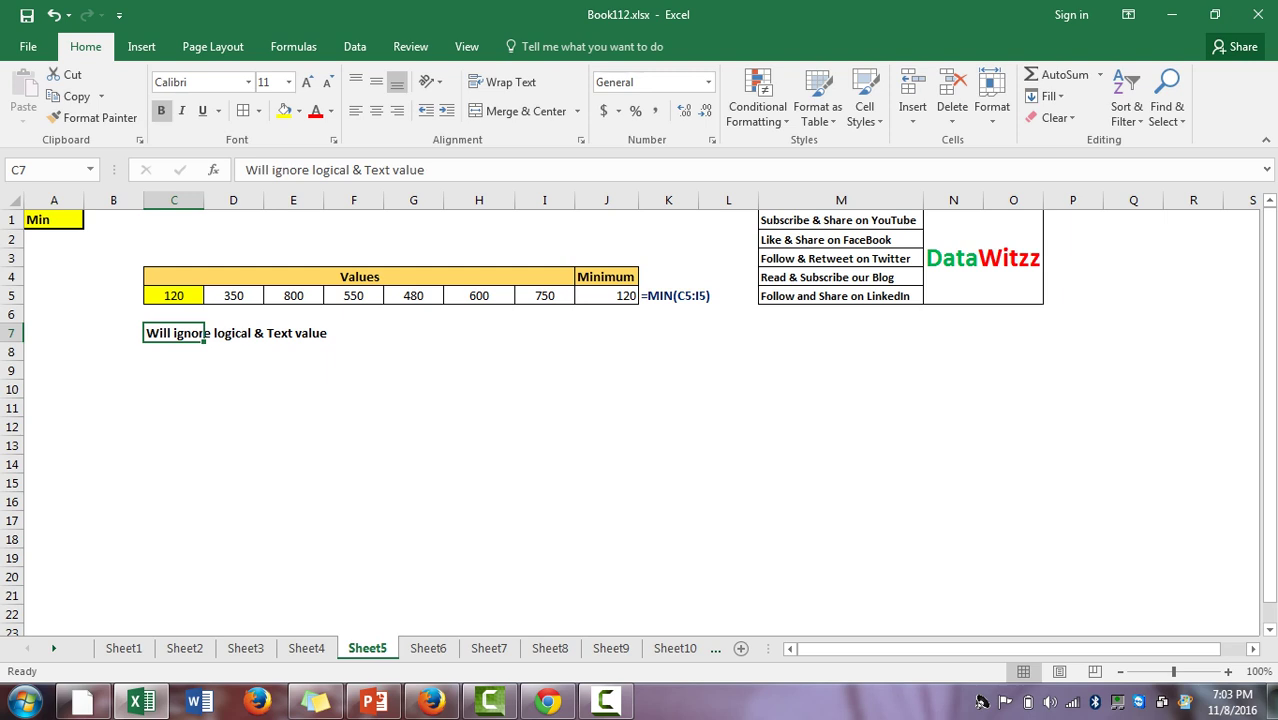
click(606, 314)
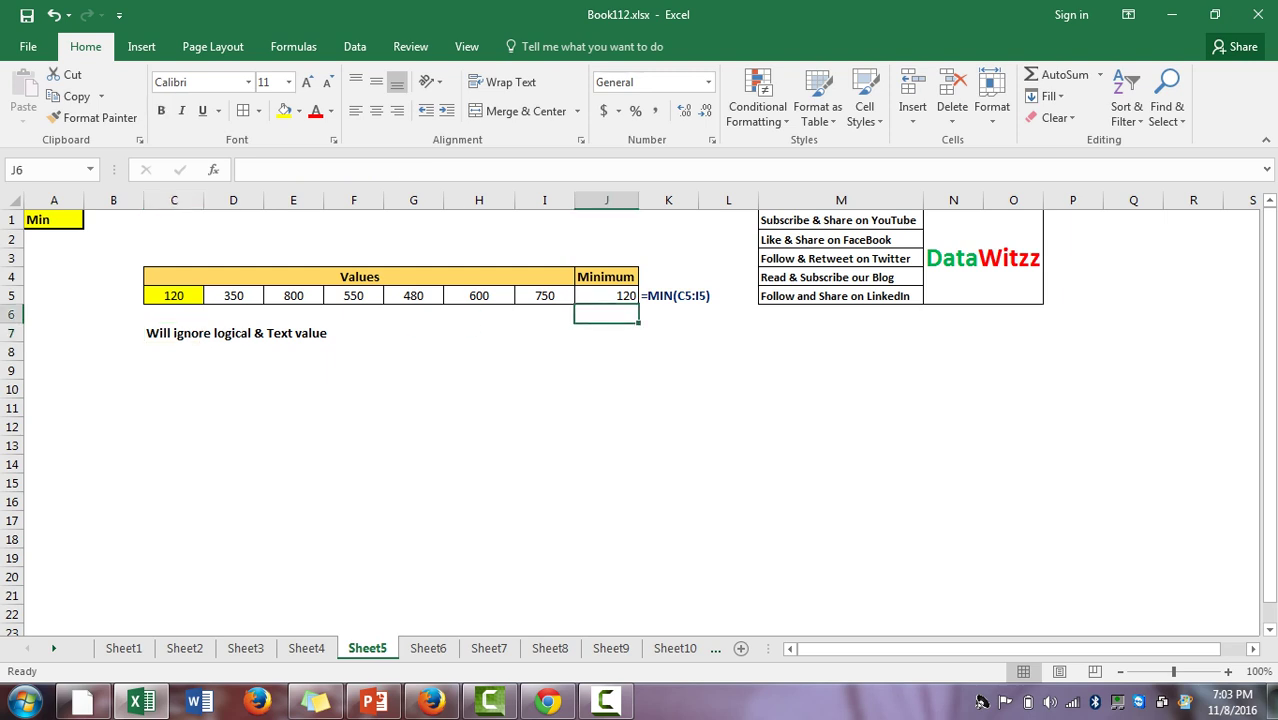
key(Up)
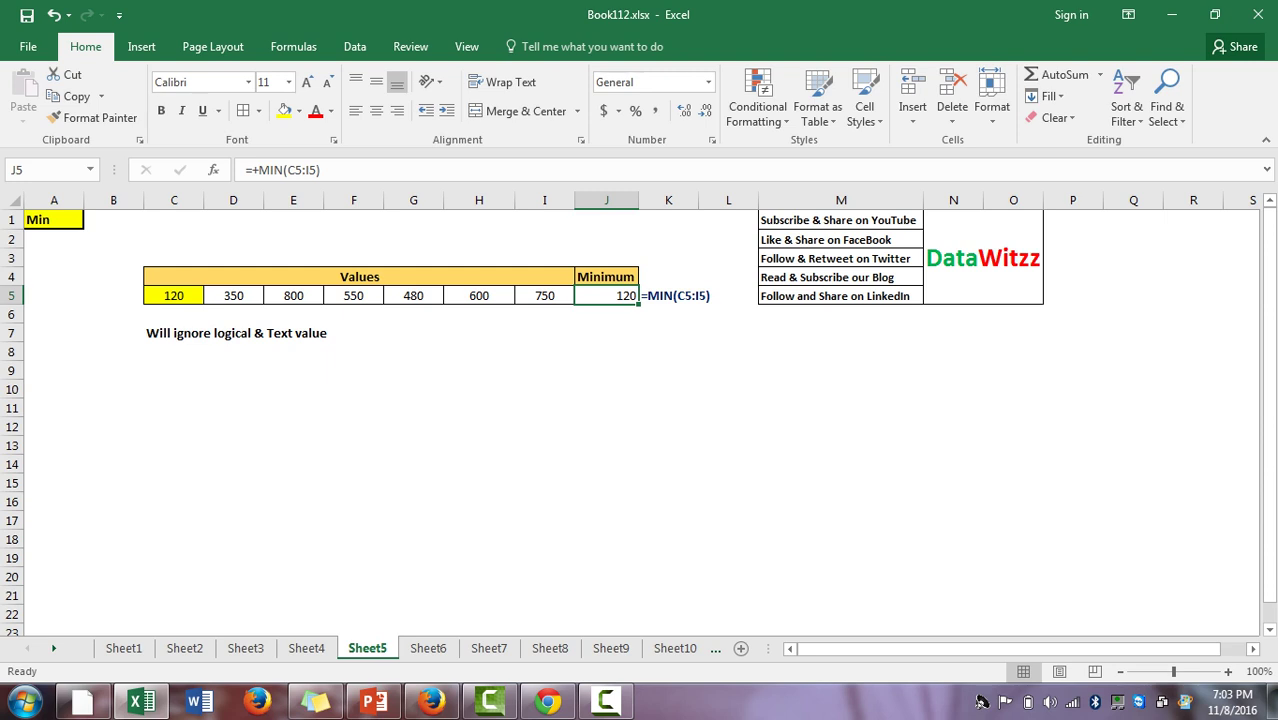
Switch to Sheet6 with the Sum example and go through its Values row to the empty Sum cell J5
key(ctrl+Page_Down)
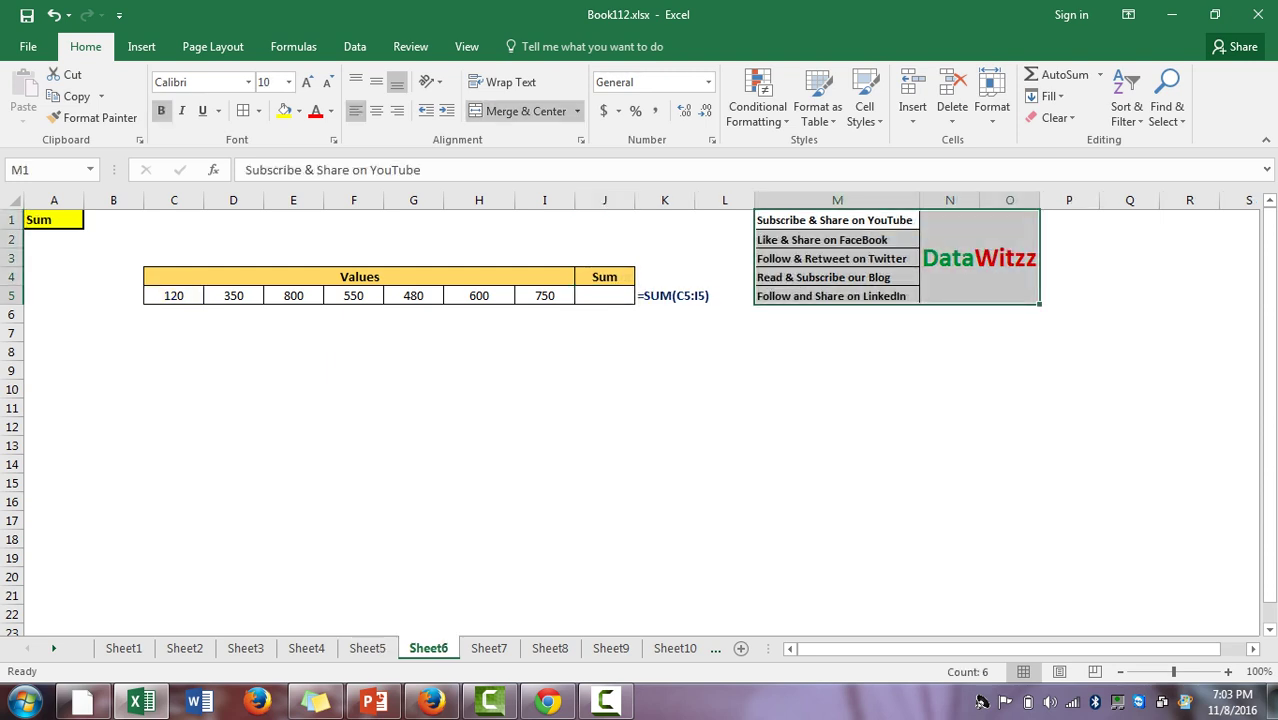
click(293, 295)
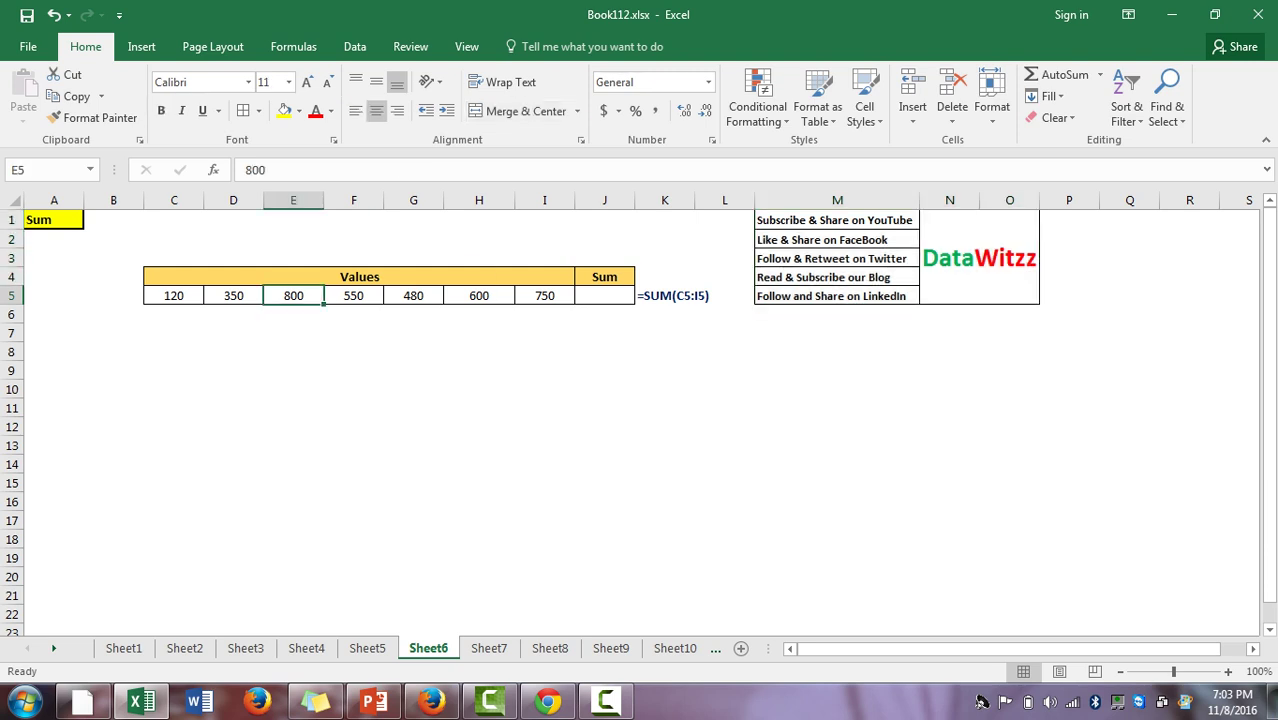
key(Left)
key(Left)
key(Up)
key(Down)
key(Right)
key(Right)
key(Right)
key(Right)
key(Right)
key(Right)
key(Right)
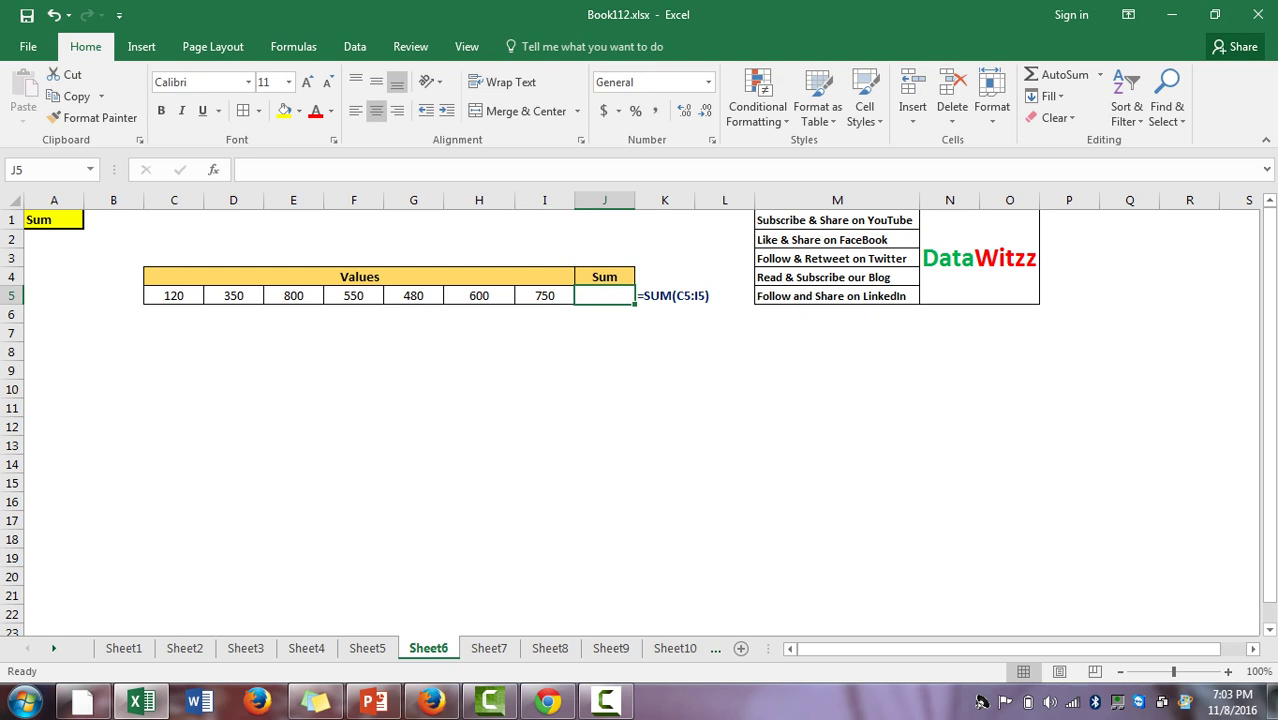
Enter the formula =SUM(C5:I5) in the Sum cell J5 on Sheet6
text(=)
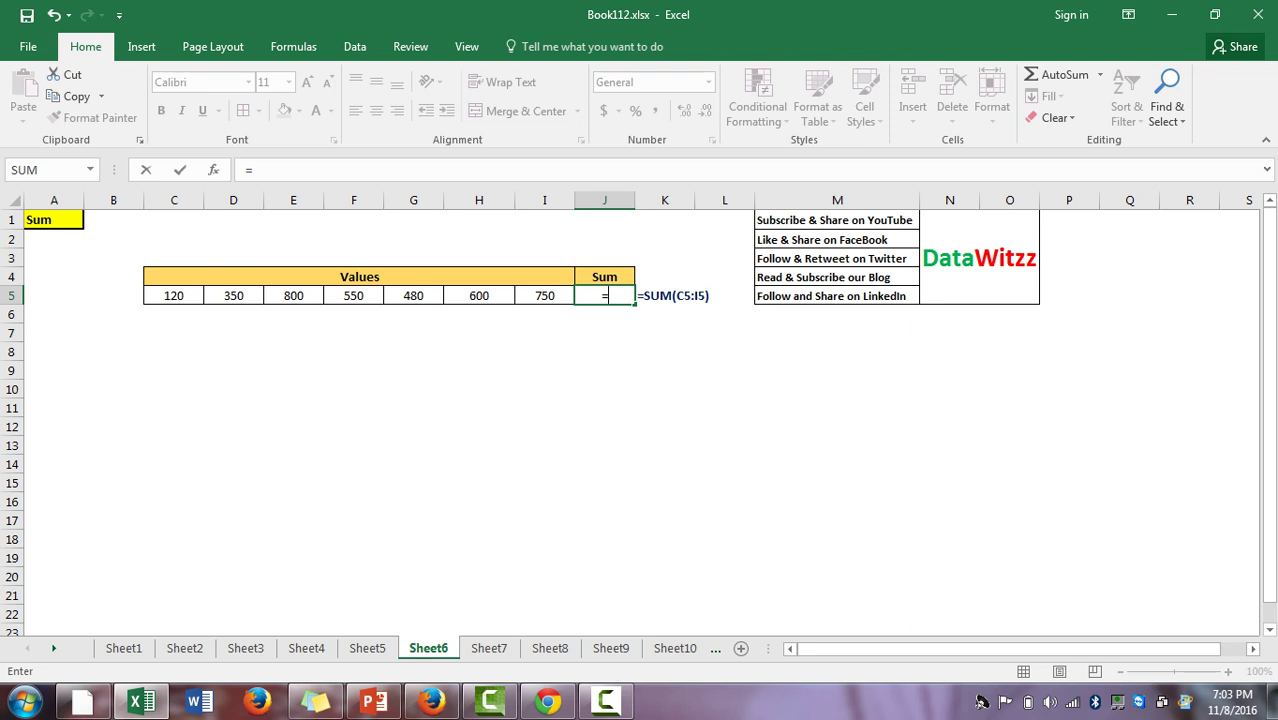
text(sum)
key(Tab)
drag(544, 295, 150, 300)
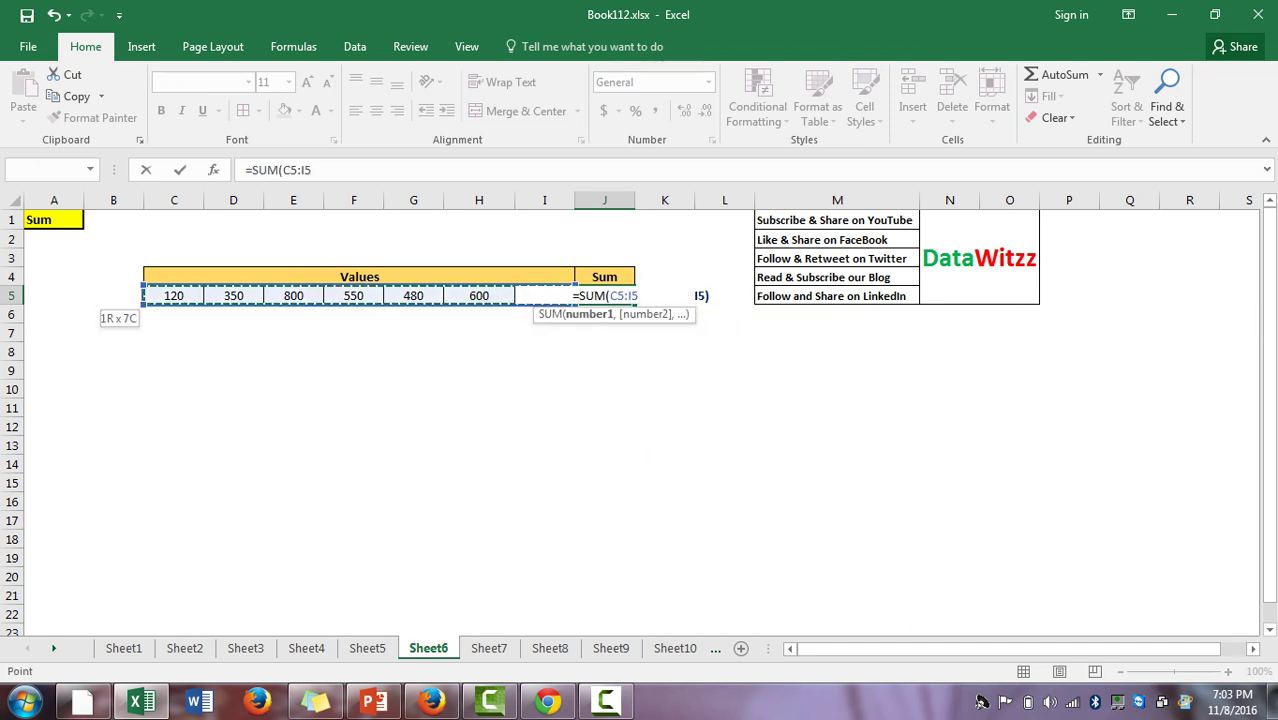
text())
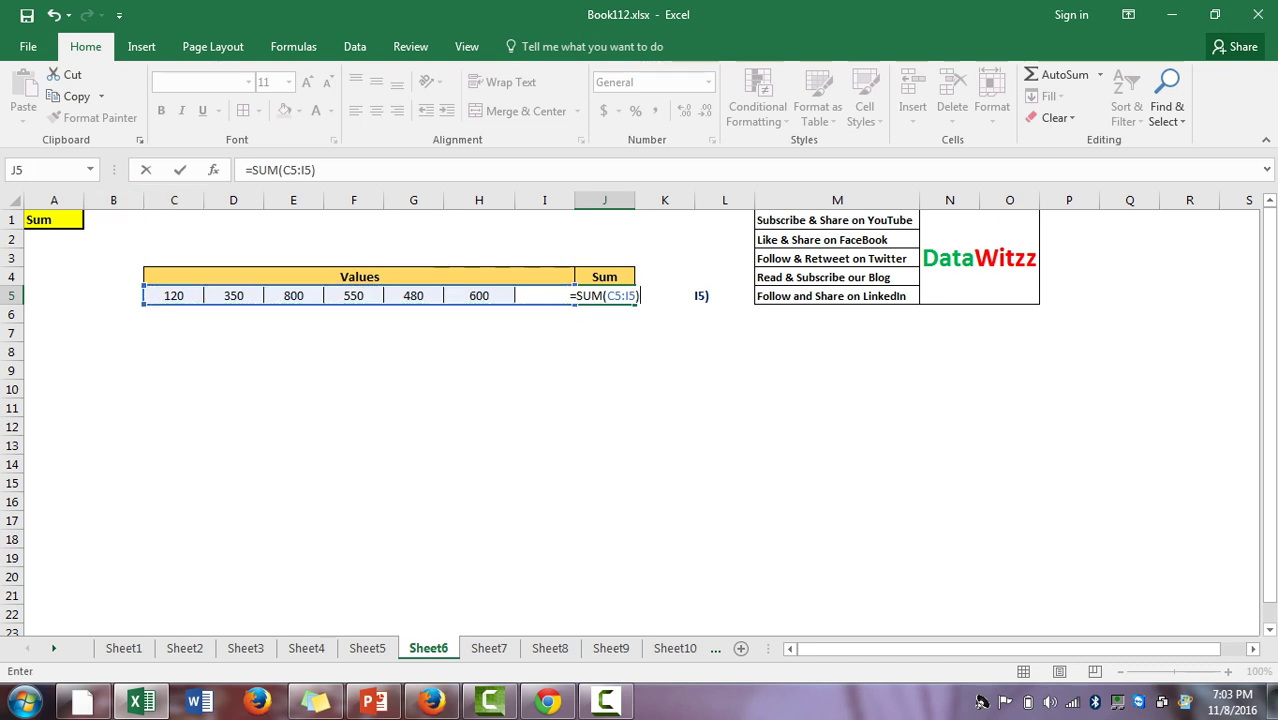
key(Return)
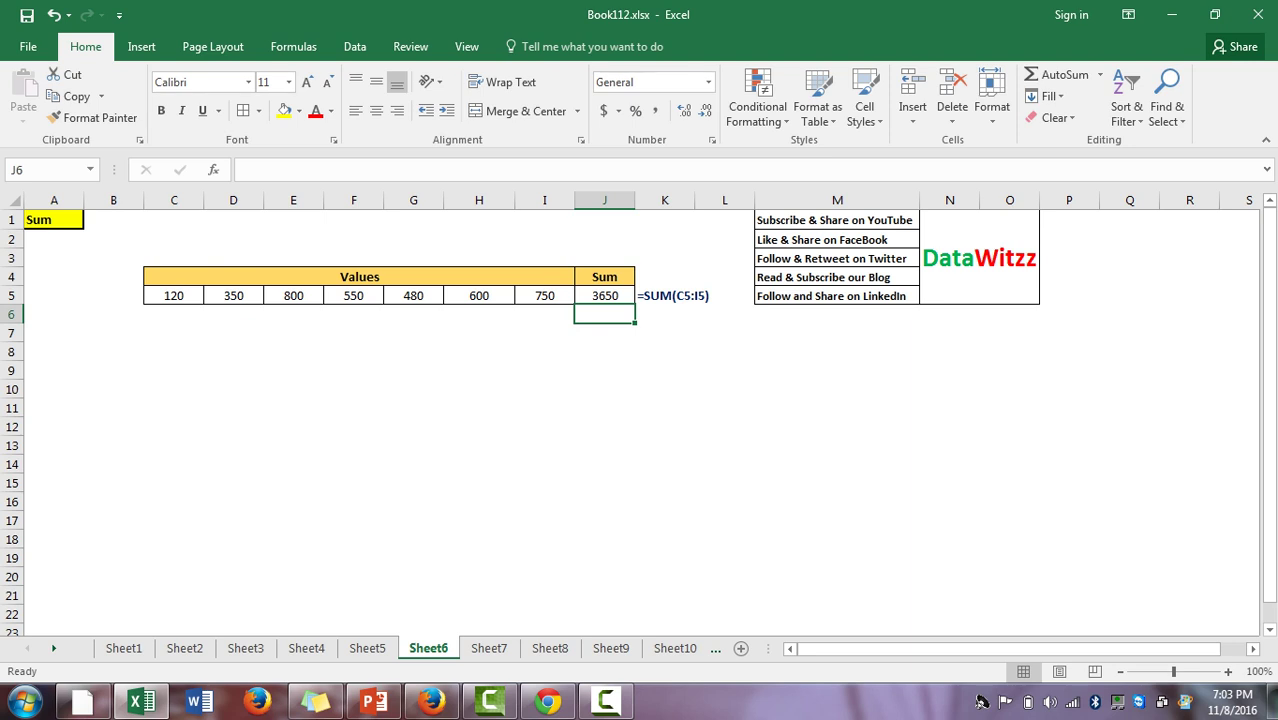
Select the Values range C5:I5 on Sheet6 to check its total against the Sum formula
key(Up)
key(Left)
key(ctrl+shift+Left)
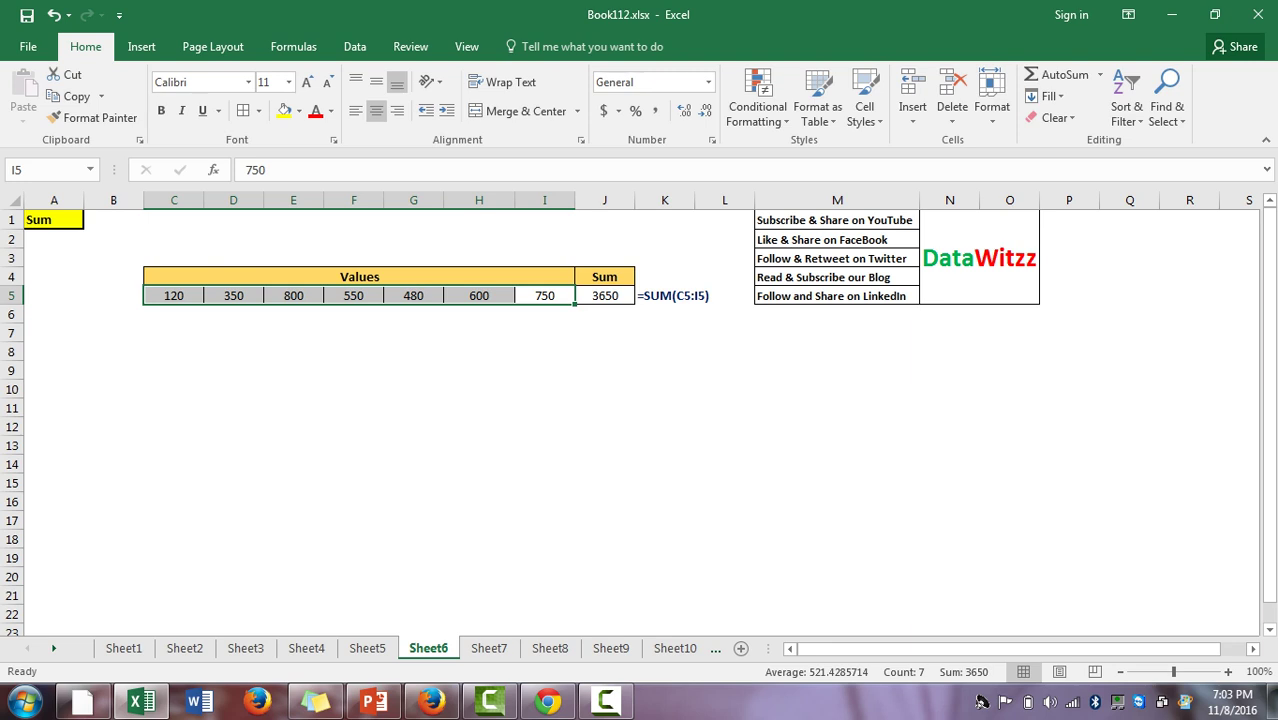
Switch to Sheet7 with the Average example and select the empty Average cell J5
key(ctrl+Page_Down)
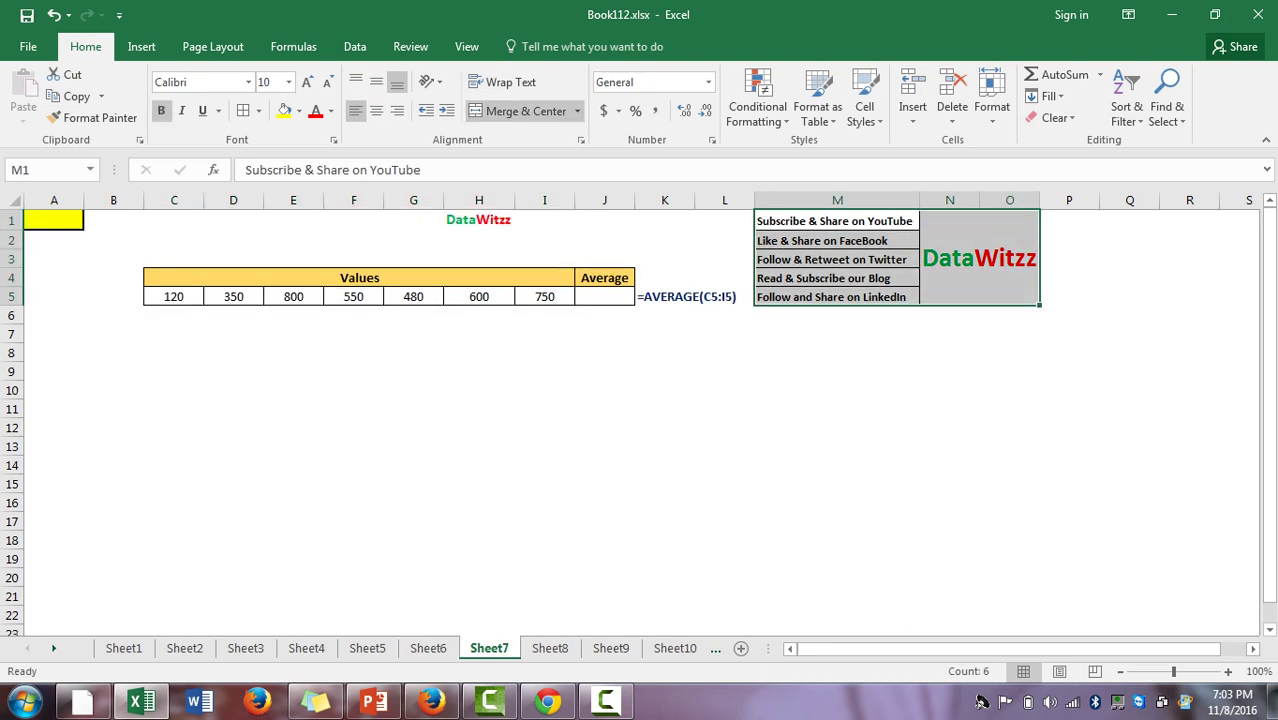
key(Down)
key(Left)
key(Left)
key(Down)
key(Down)
key(Down)
key(Left)
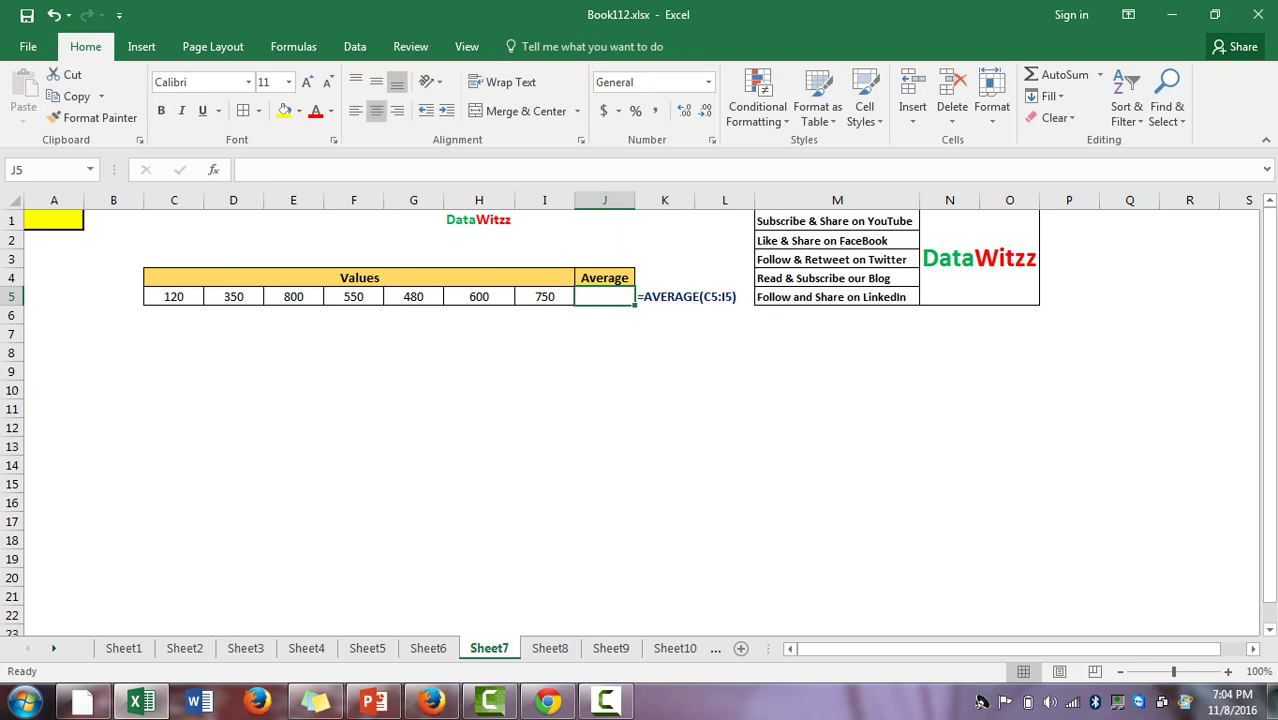
text(=avera)
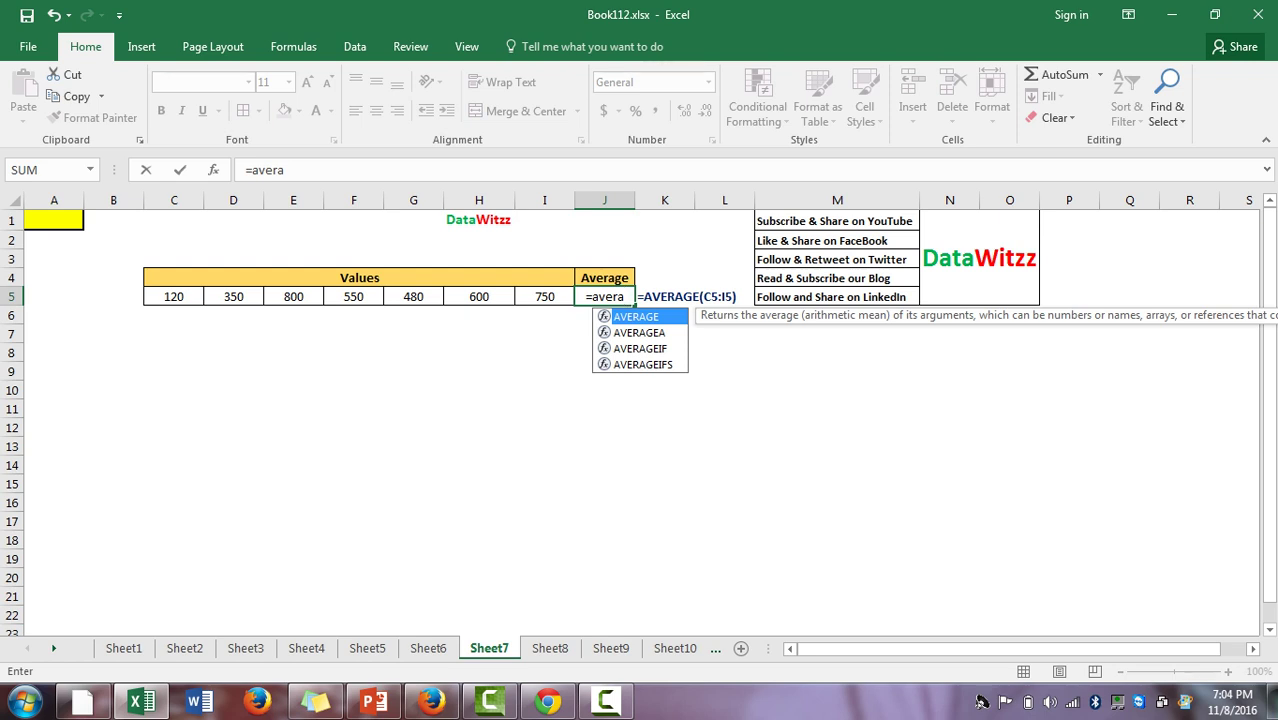
key(Left)
key(Left)
key(Right)
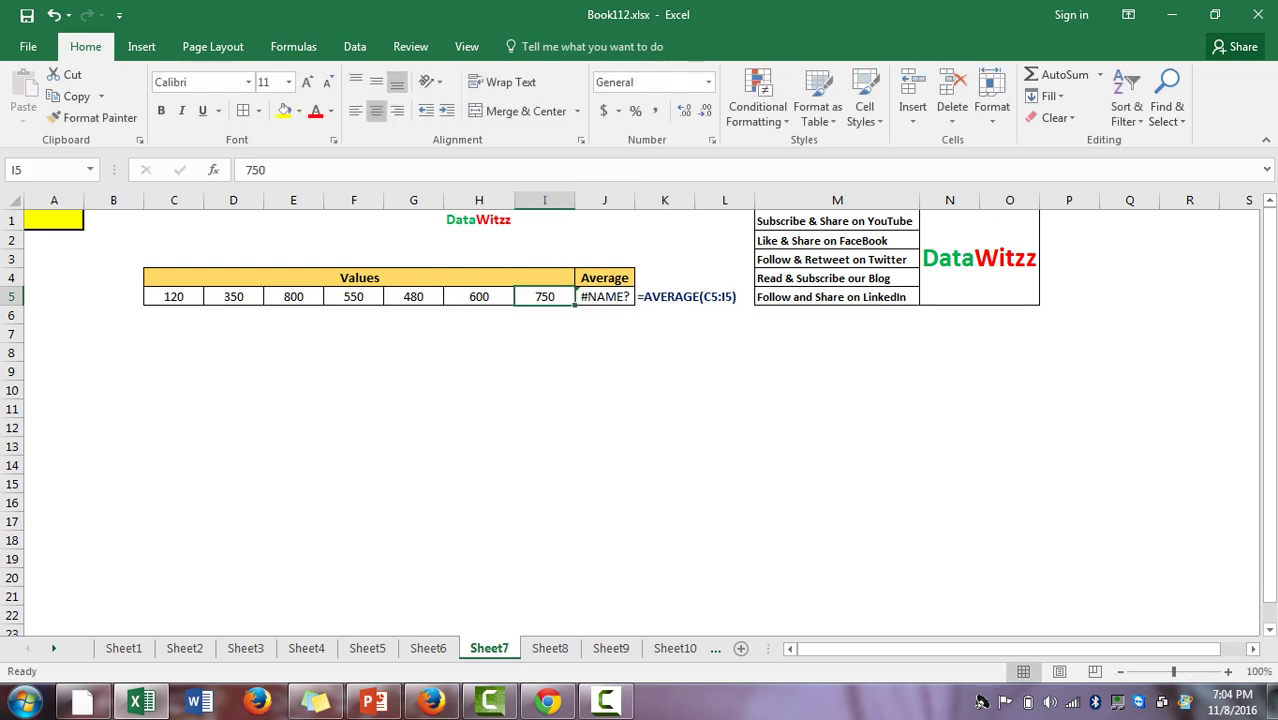
key(Right)
key(Right)
key(Left)
Enter the formula =+AVERAGE(C5:I5) in the Average cell J5 on Sheet7
text(+v)
key(BackSpace)
text(averag)
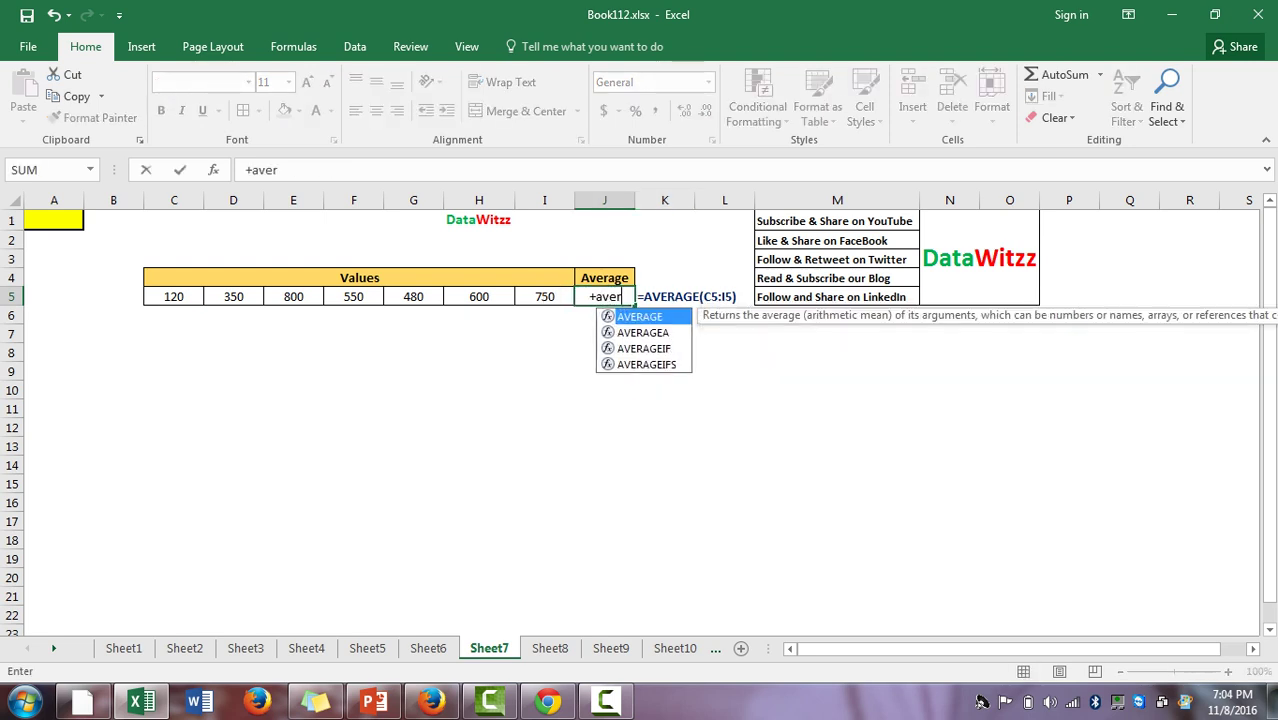
key(Tab)
key(Left)
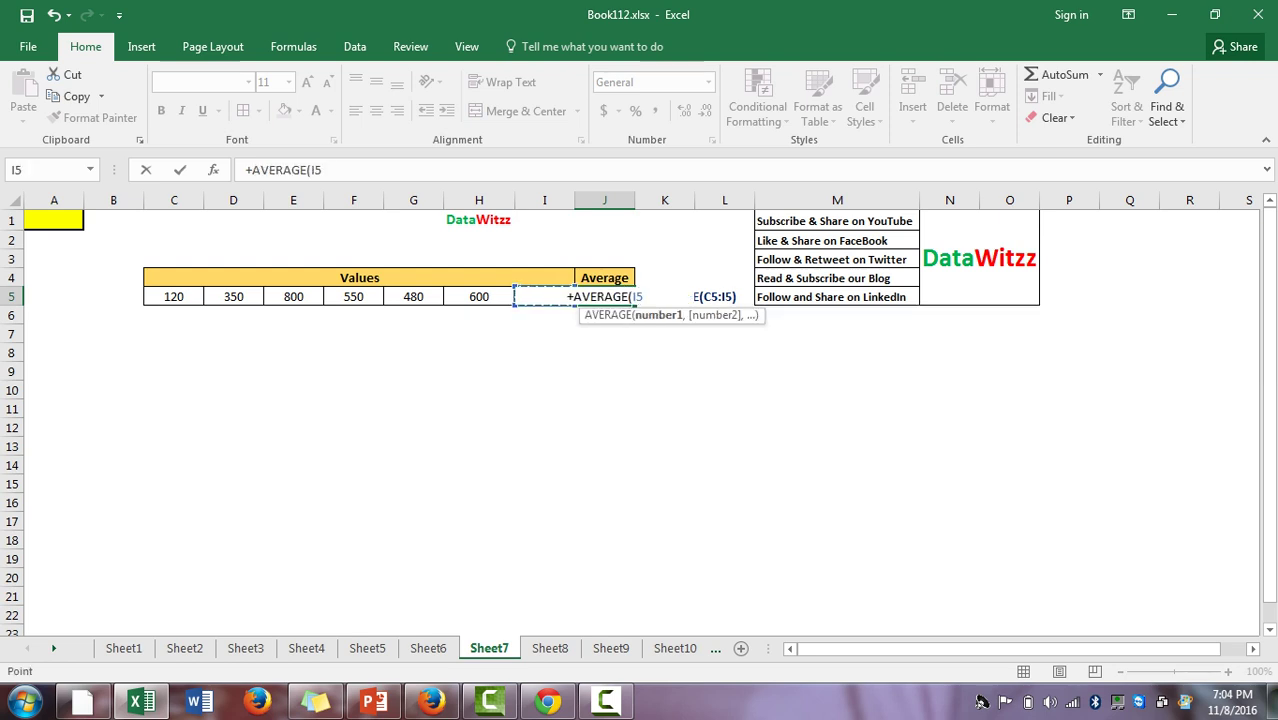
key(shift+Left)
key(shift+Left)
key(shift+Left)
key(shift+Left)
key(shift+Left)
key(shift+Left)
text())
key(ctrl+Return)
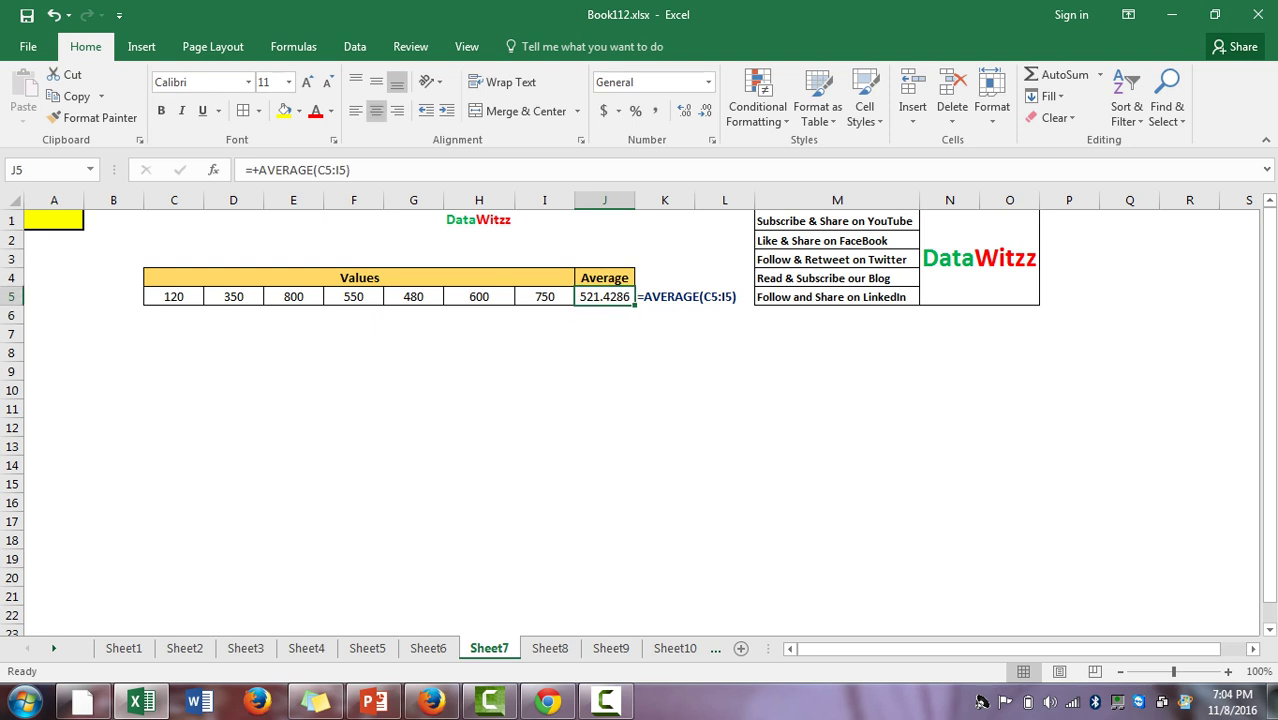
Select the Values range C5:I5 on Sheet7 to check its average against the formula, then clear the selection
key(Left)
key(shift+Left)
key(shift+Left)
key(shift+Left)
key(shift+Left)
key(shift+Left)
key(shift+Left)
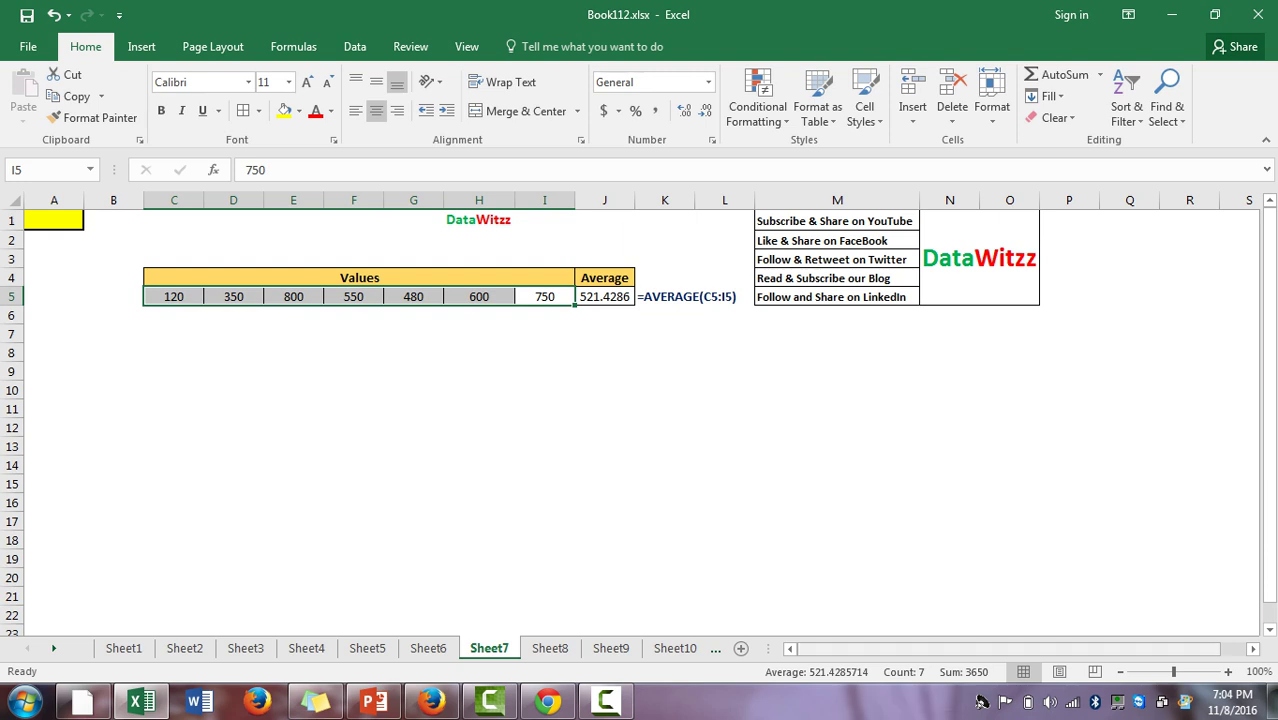
click(479, 352)
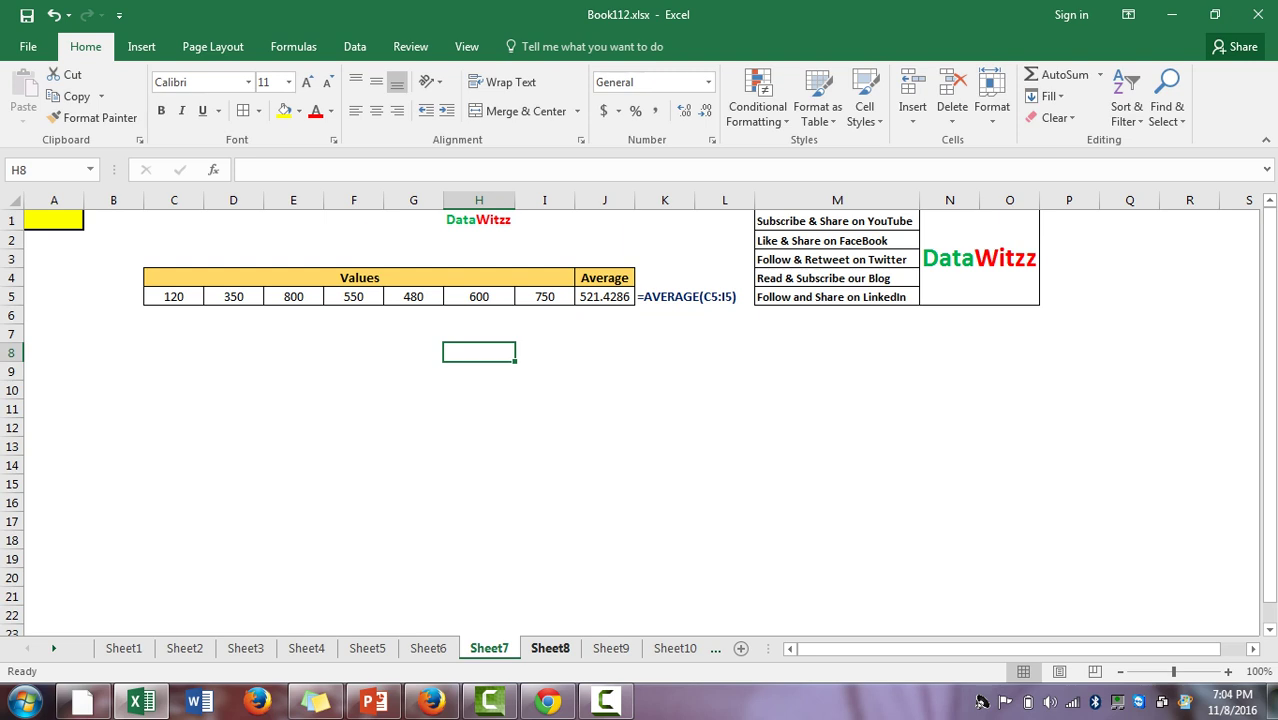
Switch to Sheet8 with the CountIf example and move to the Item, Date and Cost table
key(ctrl+Page_Down)
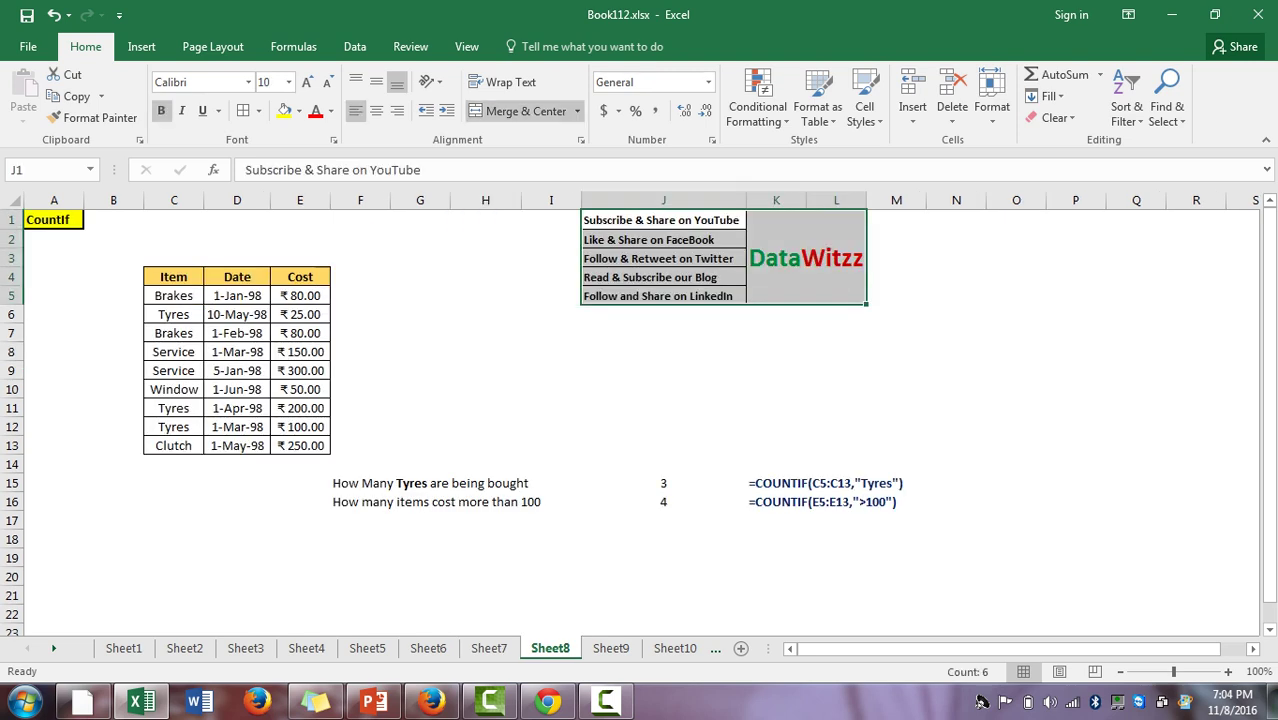
key(Left)
key(Left)
key(Left)
key(Left)
key(Left)
key(Down)
key(Down)
key(Down)
key(Down)
key(Down)
key(Right)
key(Up)
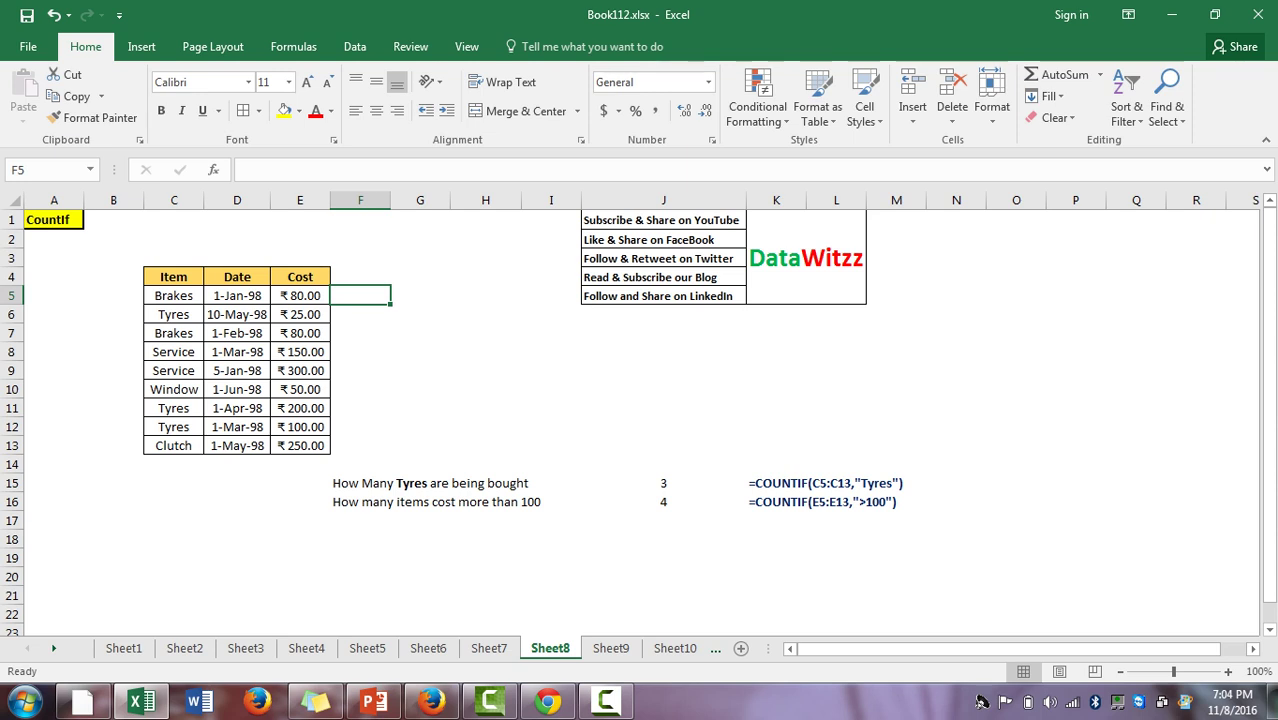
Go down alongside the table to the question on how many Tyres are bought and select its answer cell J15
key(Down)
key(Down)
key(Down)
key(Down)
key(Down)
key(Down)
key(Down)
key(Down)
key(Down)
key(Down)
key(Down)
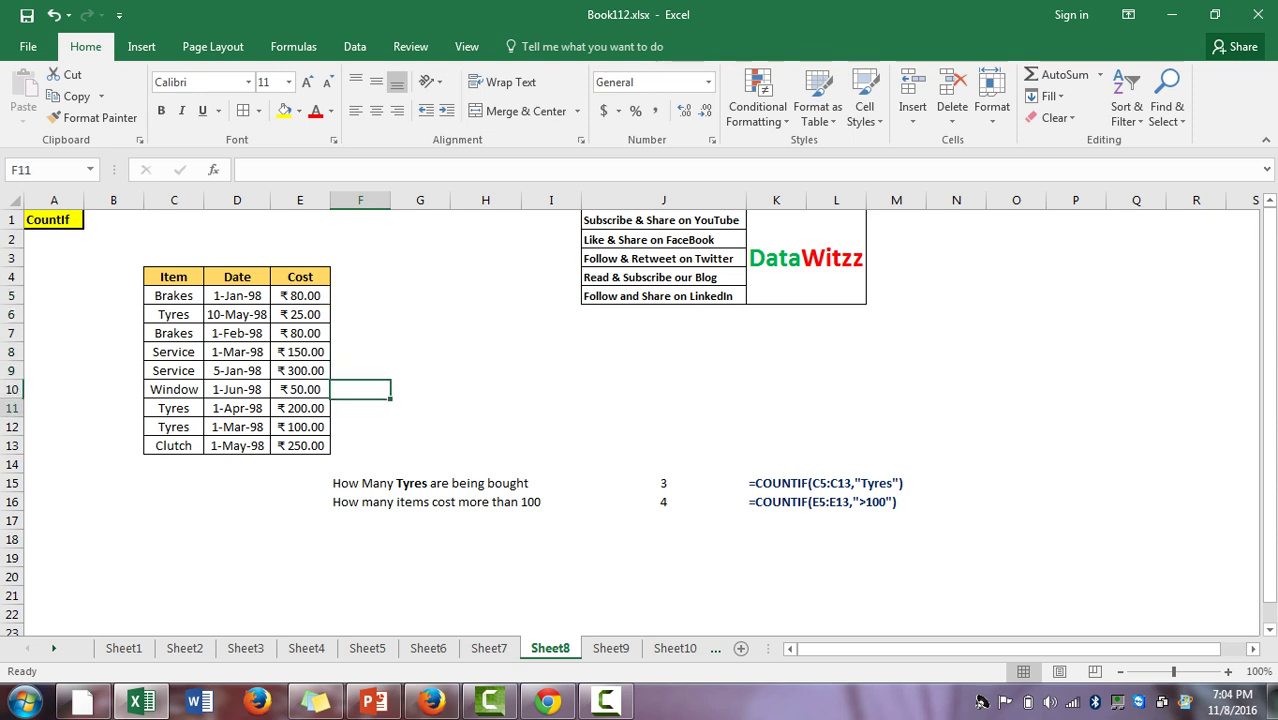
key(Up)
key(Right)
key(Right)
key(Right)
key(Right)
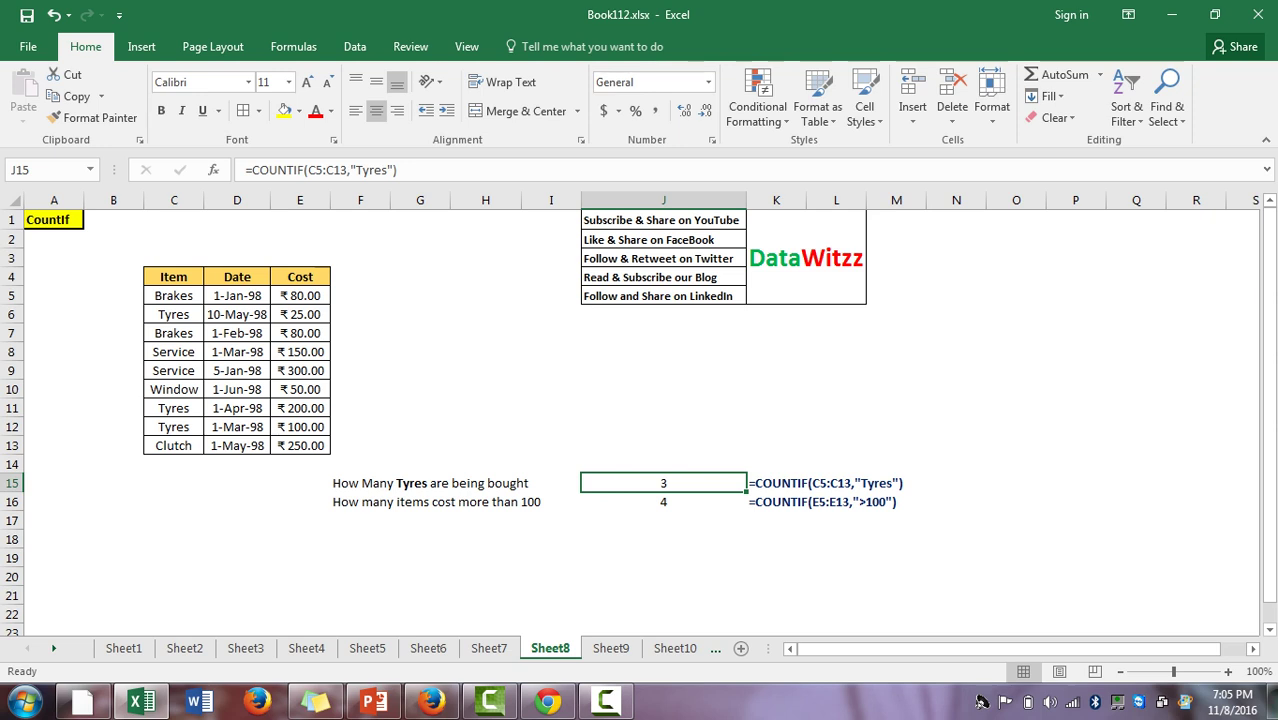
Replace the formula in J15 with =+COUNTIF(C5:C13,"Tyre") to count the tyre entries in the Item column
text(+c)
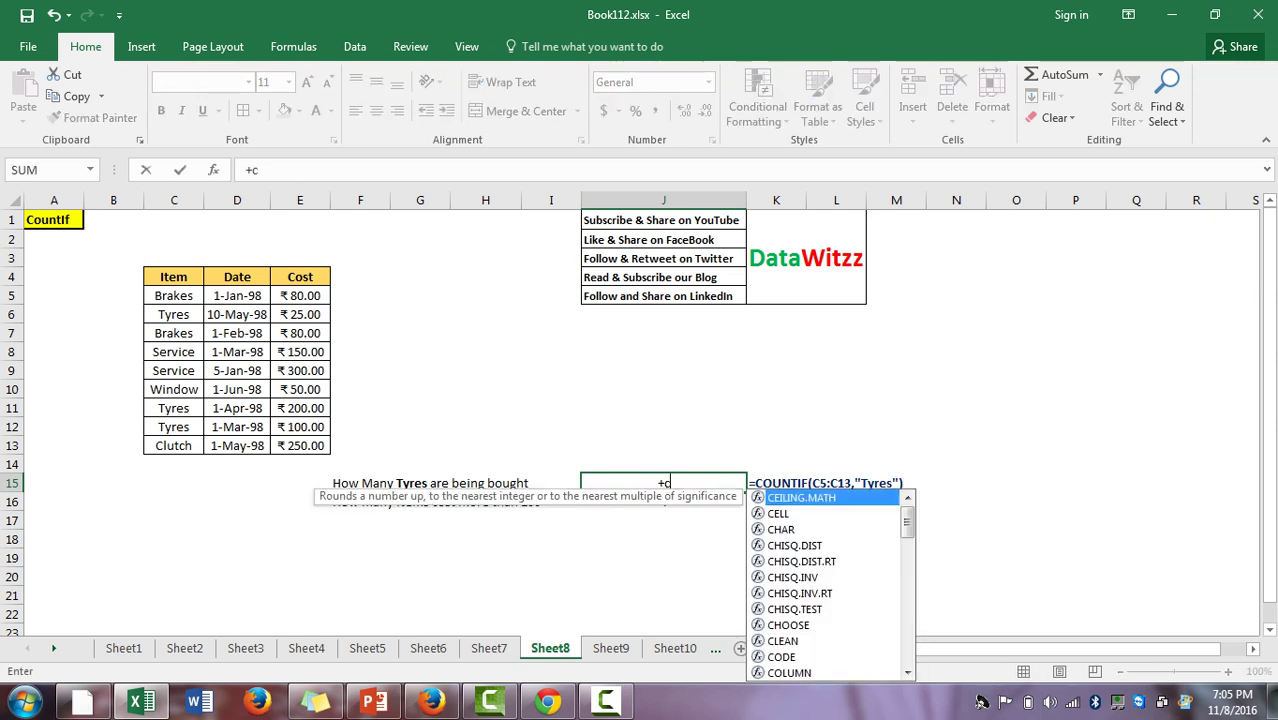
text(oun)
key(Down)
key(Down)
key(Down)
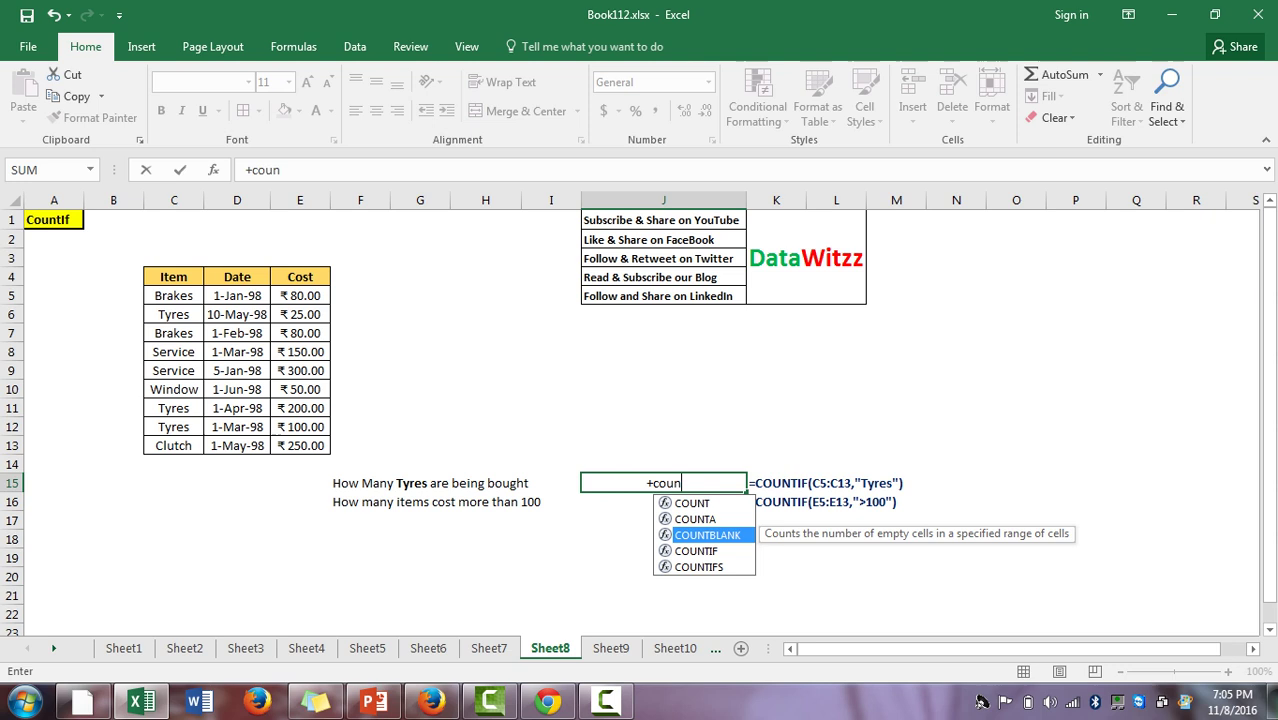
key(Tab)
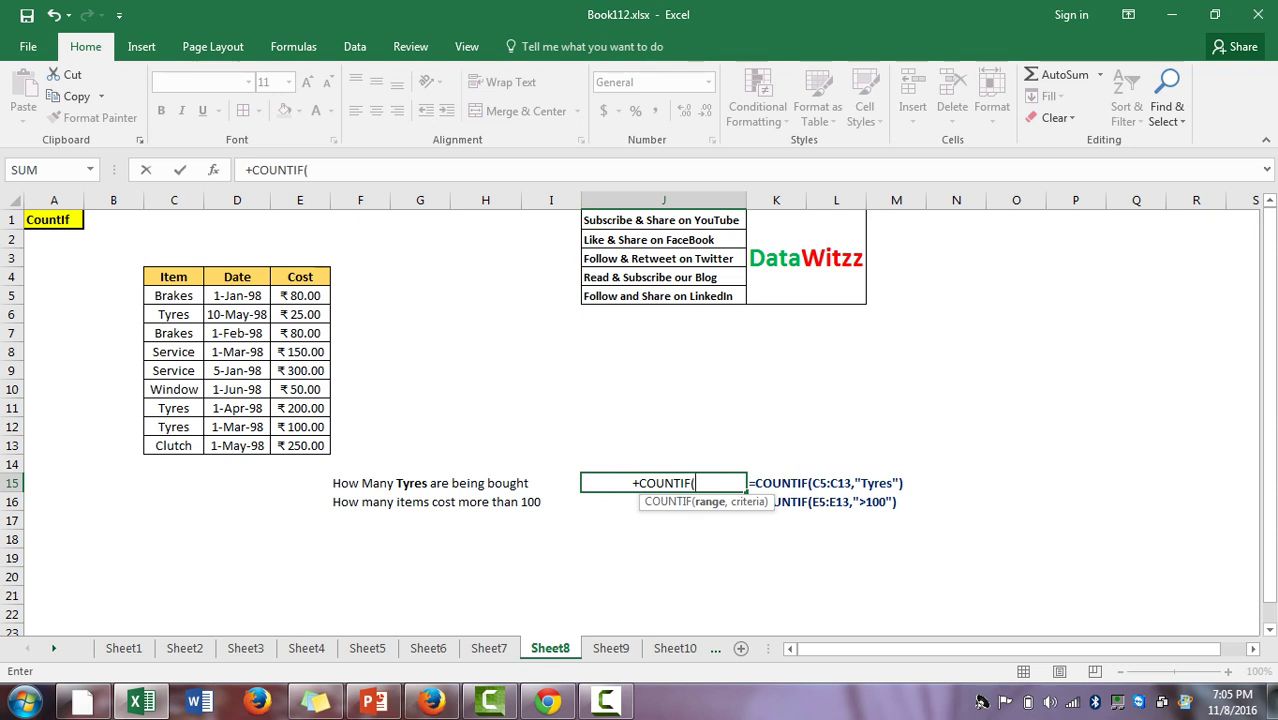
click(173, 295)
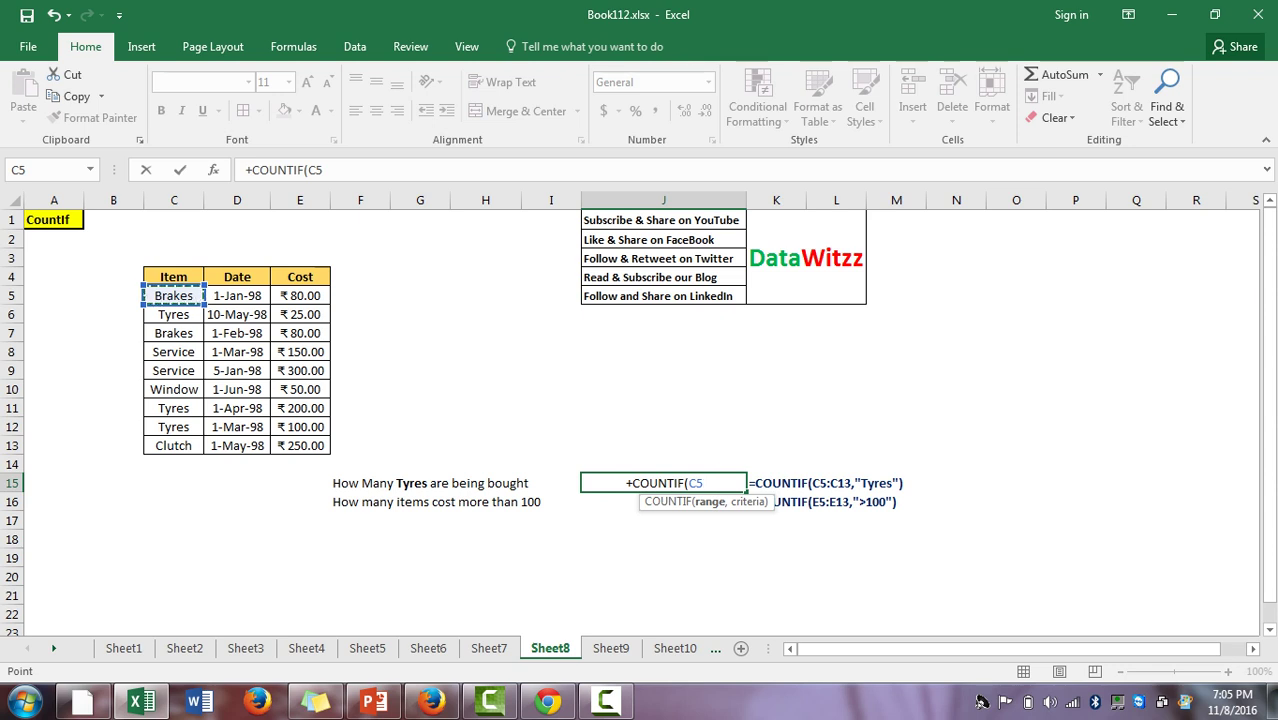
click(113, 295)
click(173, 295)
drag(173, 295, 173, 445)
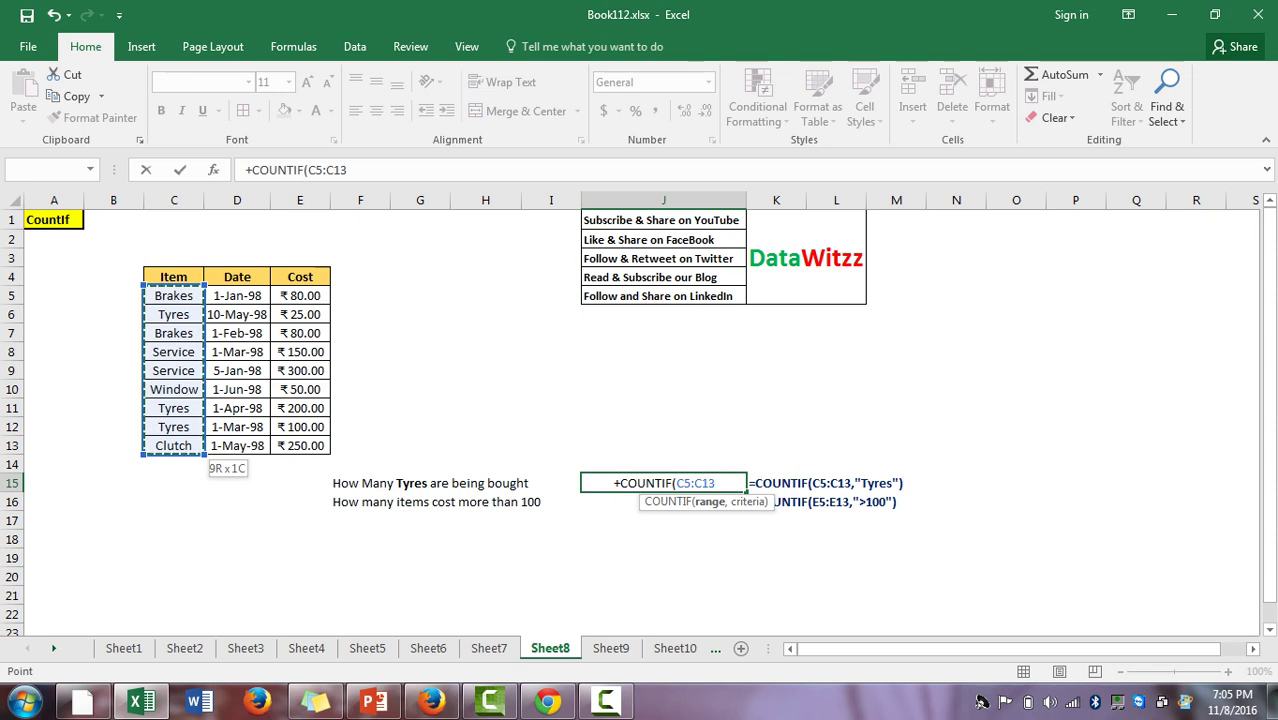
text(,)
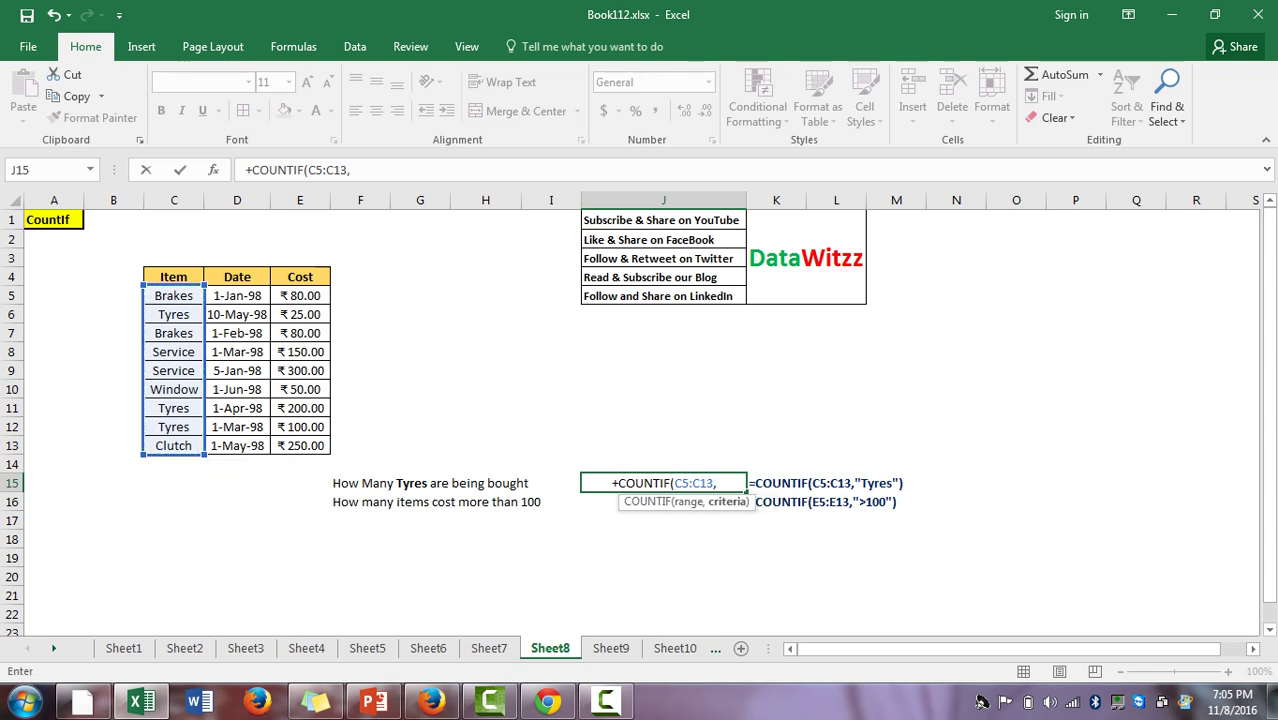
text(")
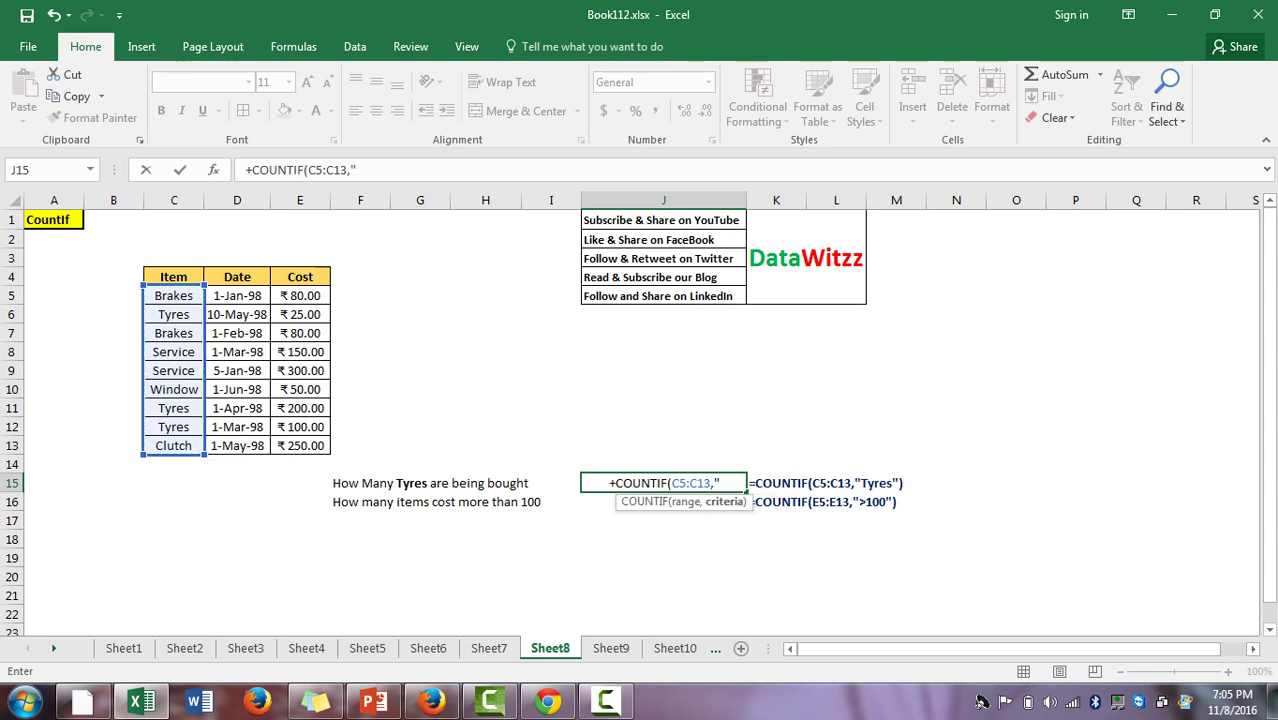
text(Ty)
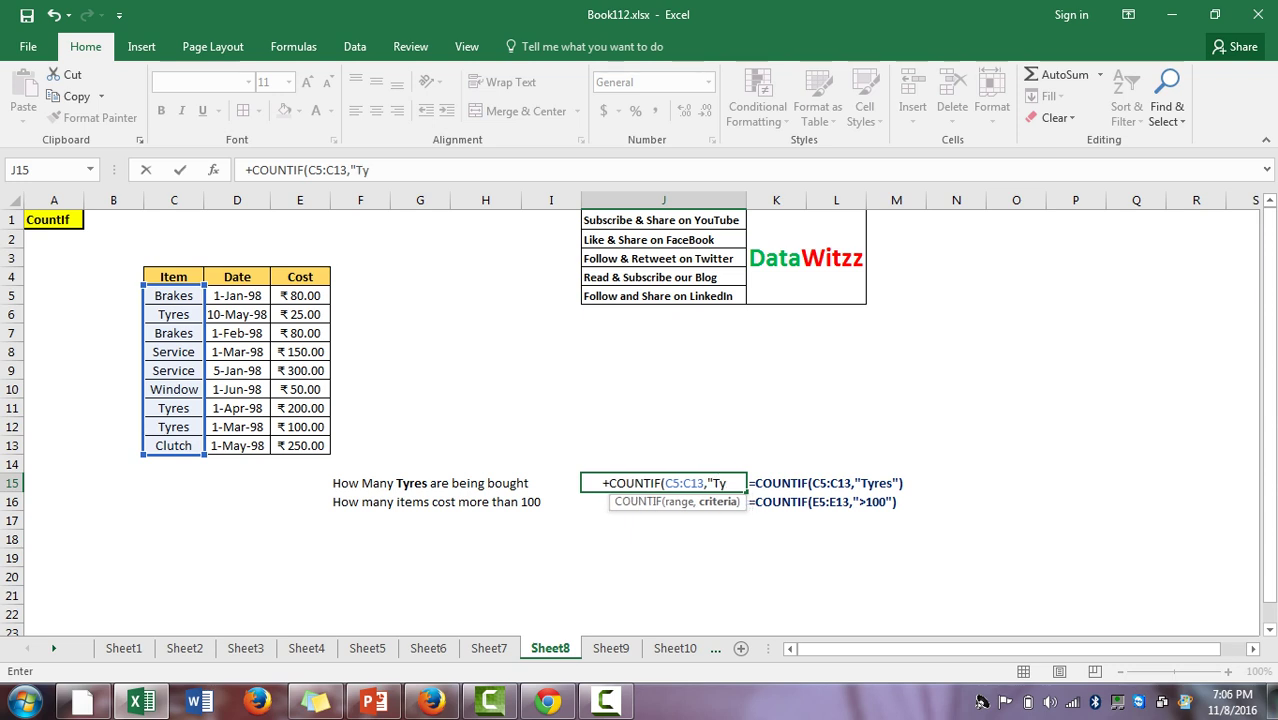
text(re"))
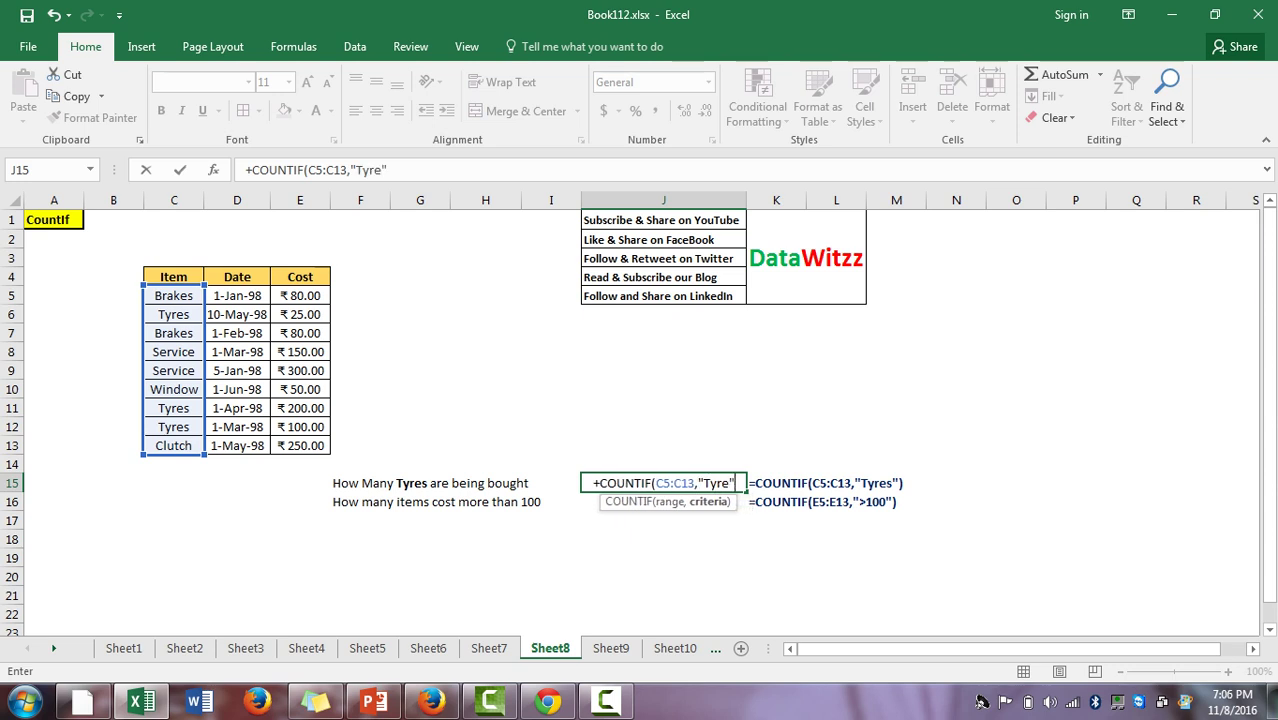
key(Return)
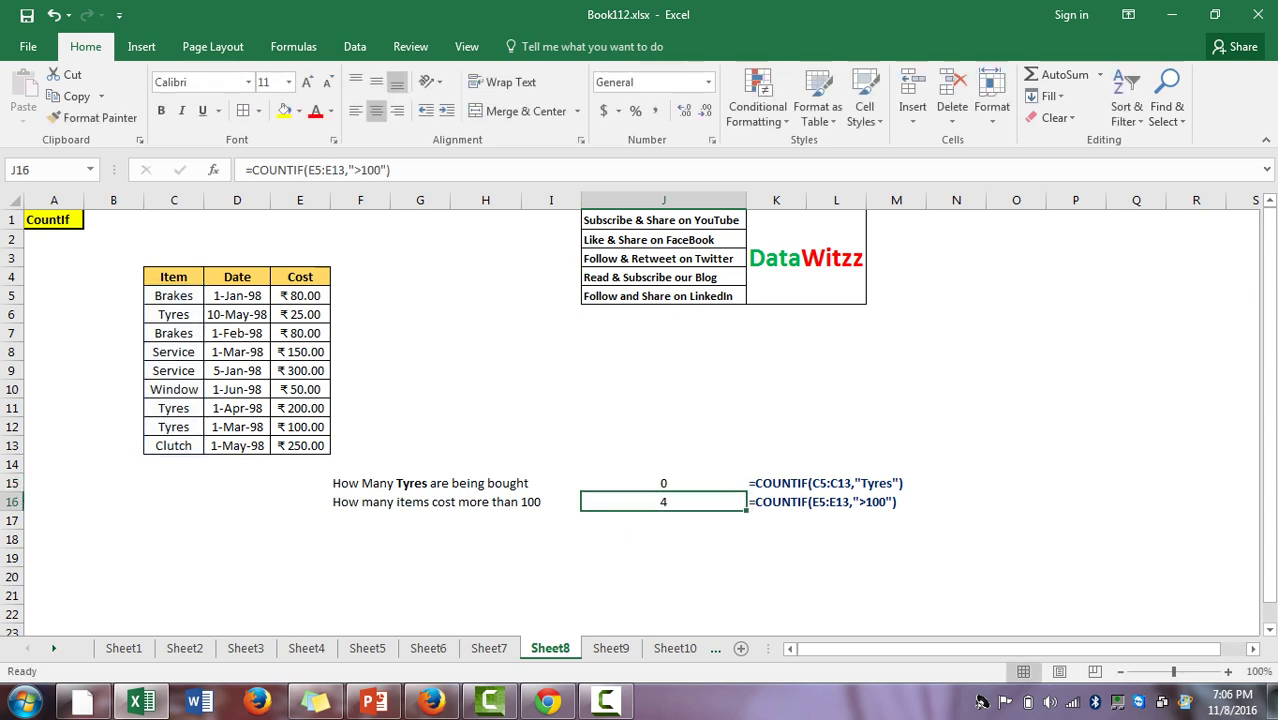
Correct the COUNTIF criterion in J15 to "Tyres"
key(Up)
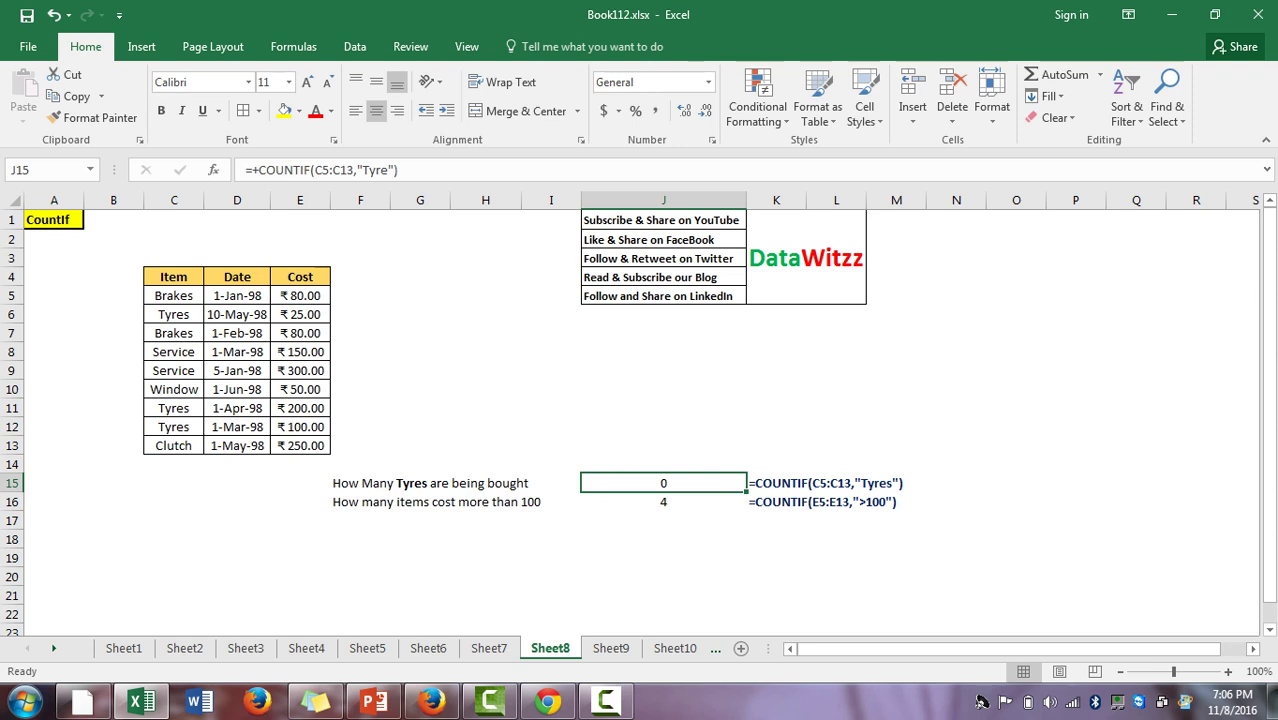
key(F2)
key(Left)
key(Left)
text(s)
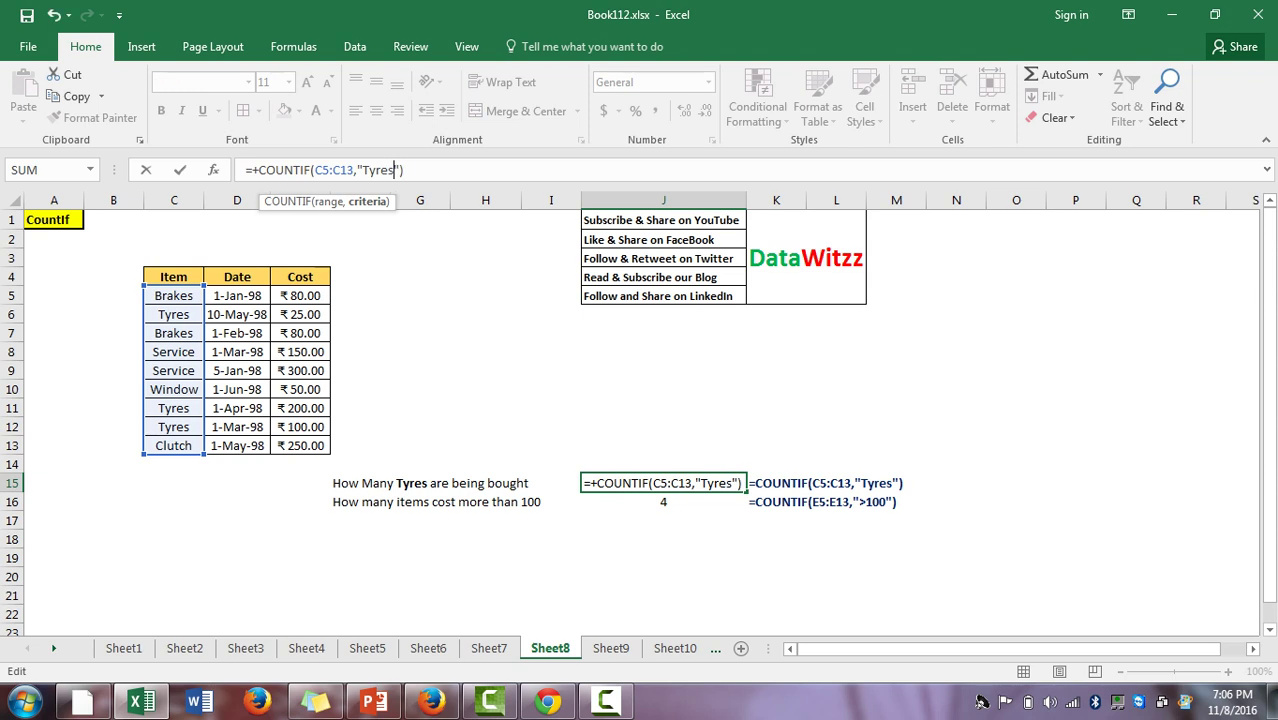
key(Return)
key(Up)
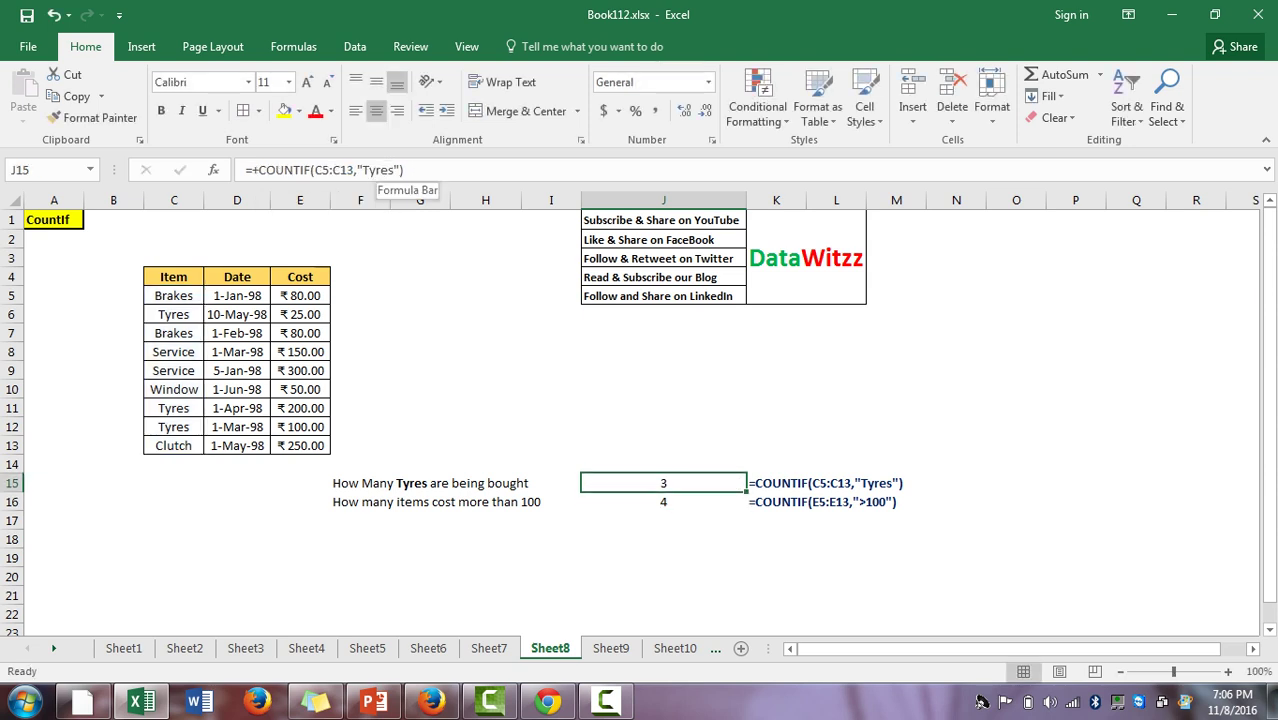
Highlight the Tyres cells C12, C11 and C6 in the Item column with a yellow fill
key(Left)
key(Left)
key(Left)
key(Left)
key(Left)
key(Left)
key(Left)
key(Up)
key(Up)
key(Up)
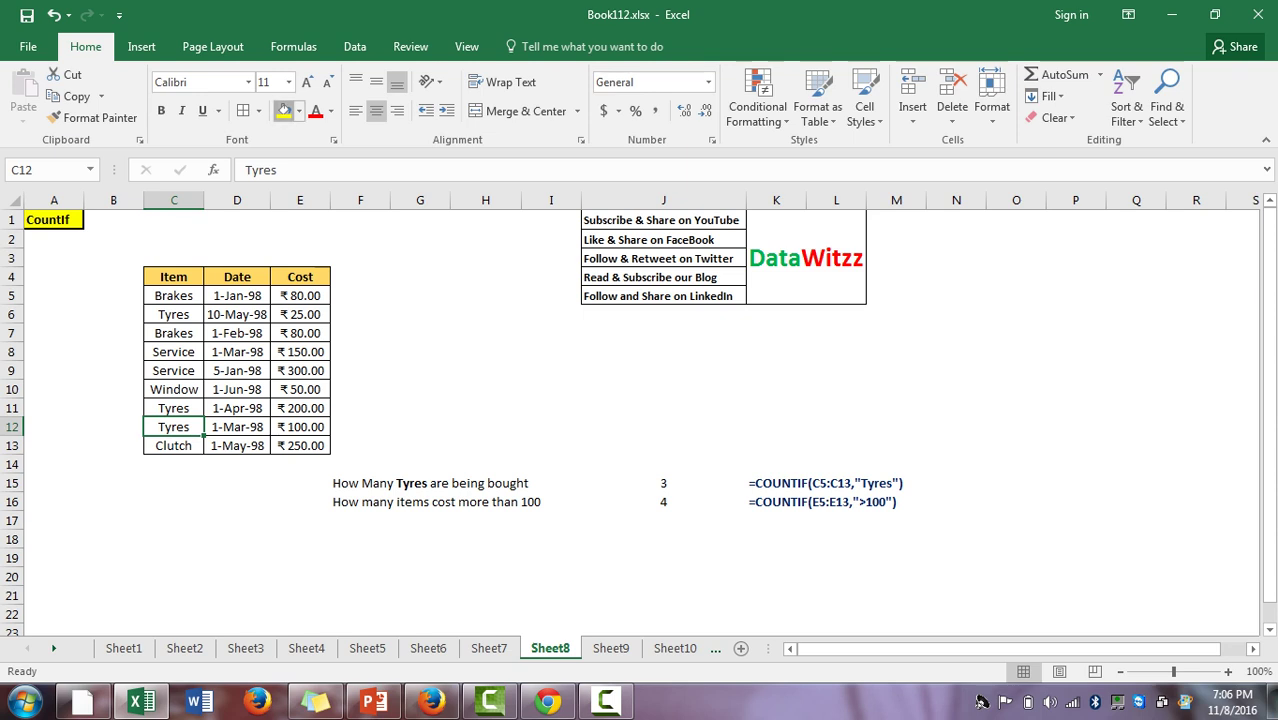
key(F4)
key(Up)
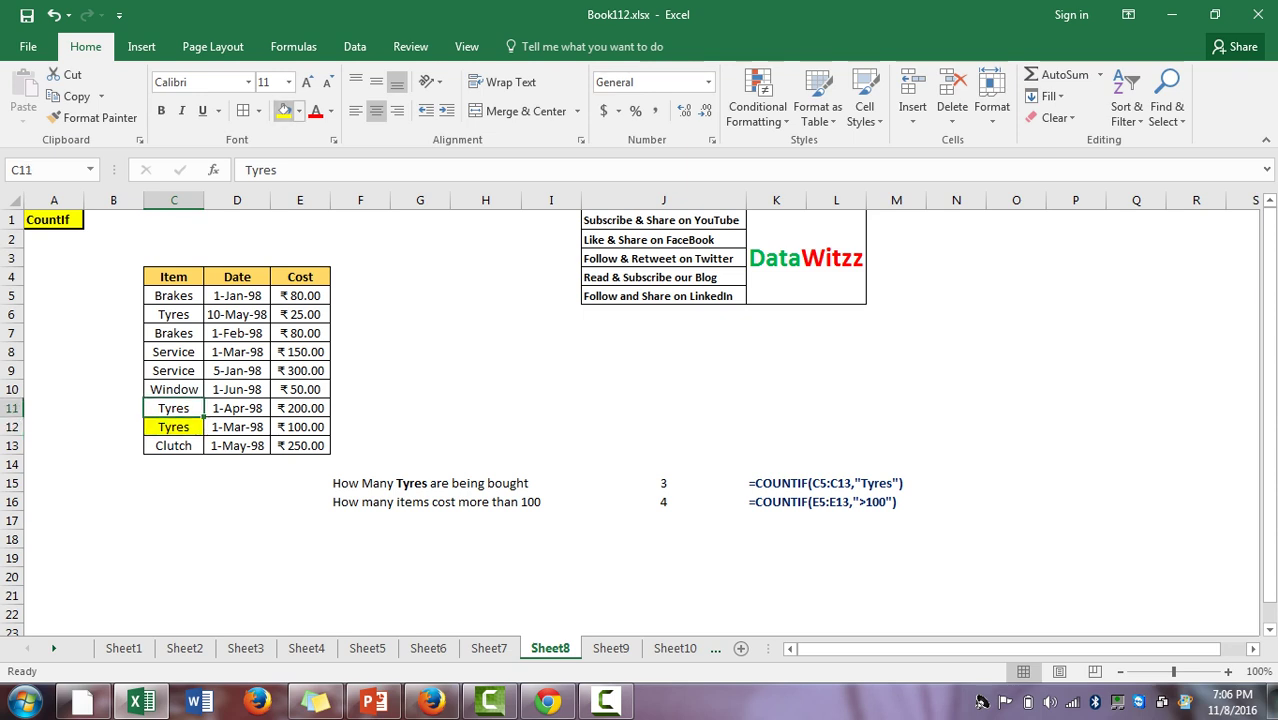
key(F4)
key(Up)
key(Up)
key(Up)
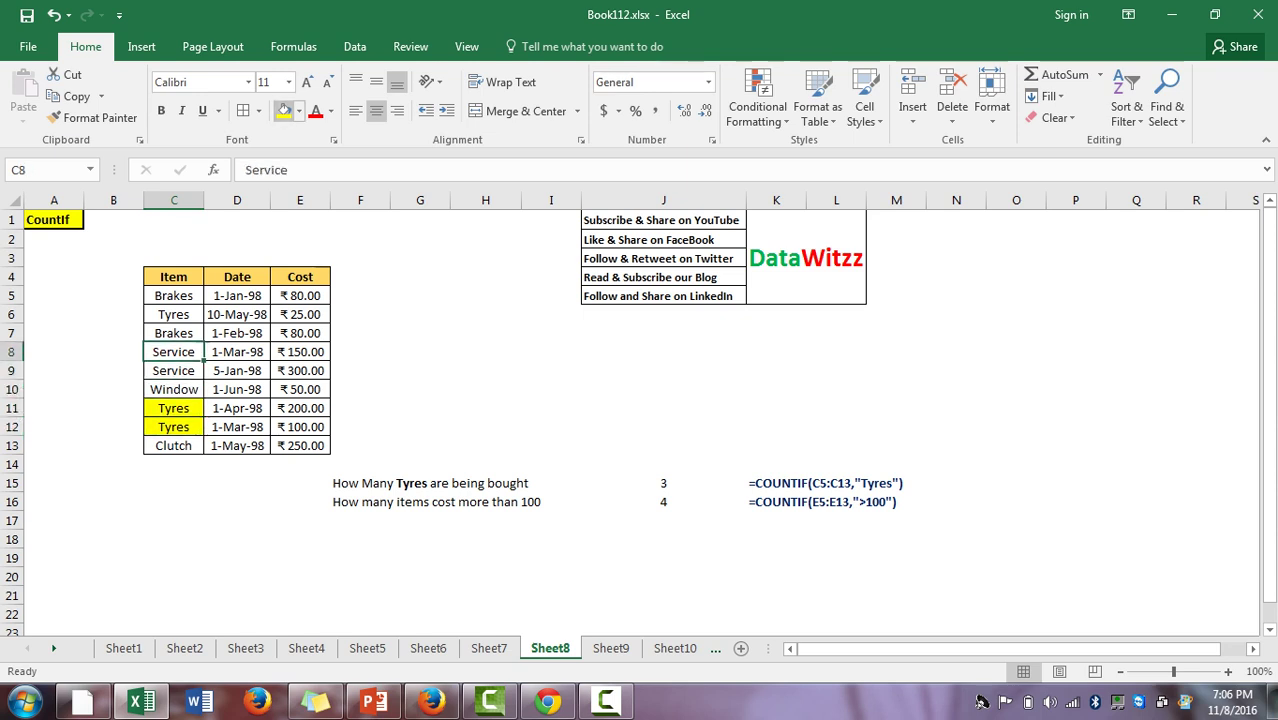
key(Up)
key(Up)
key(F4)
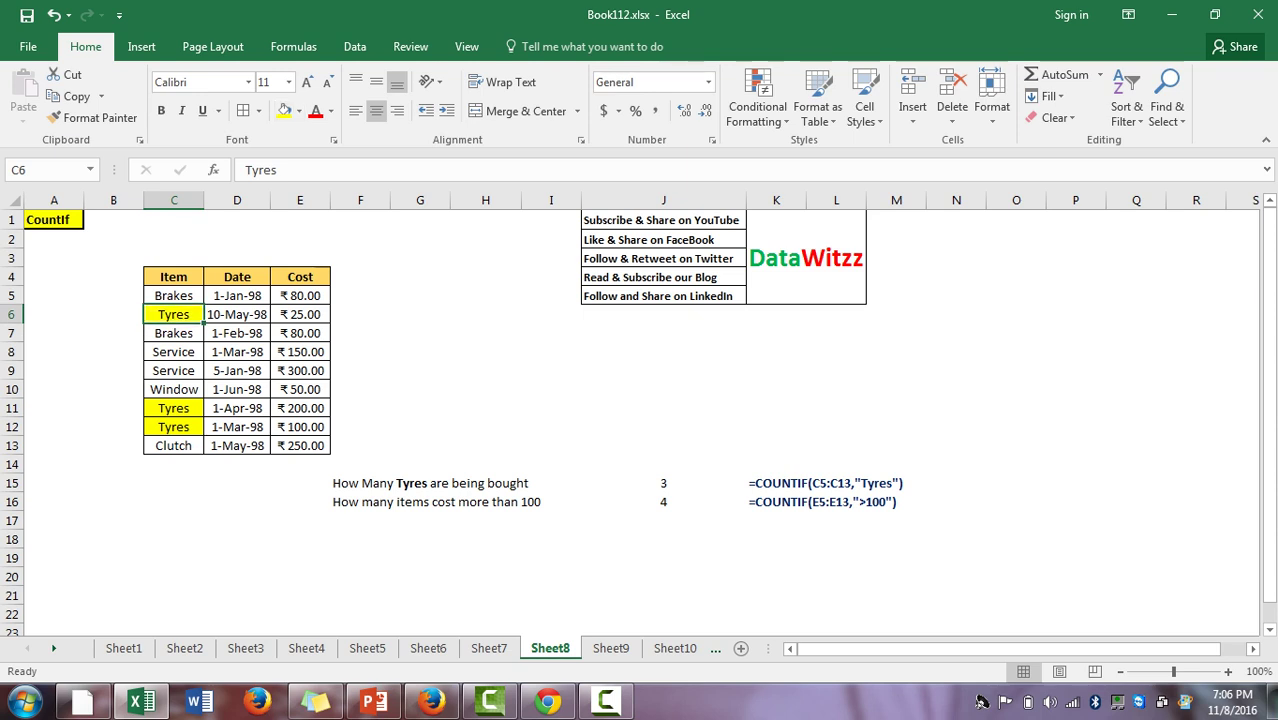
Examine the formula in J16 for items costing more than 100 and select its Cost range E5:E13
click(663, 483)
key(Down)
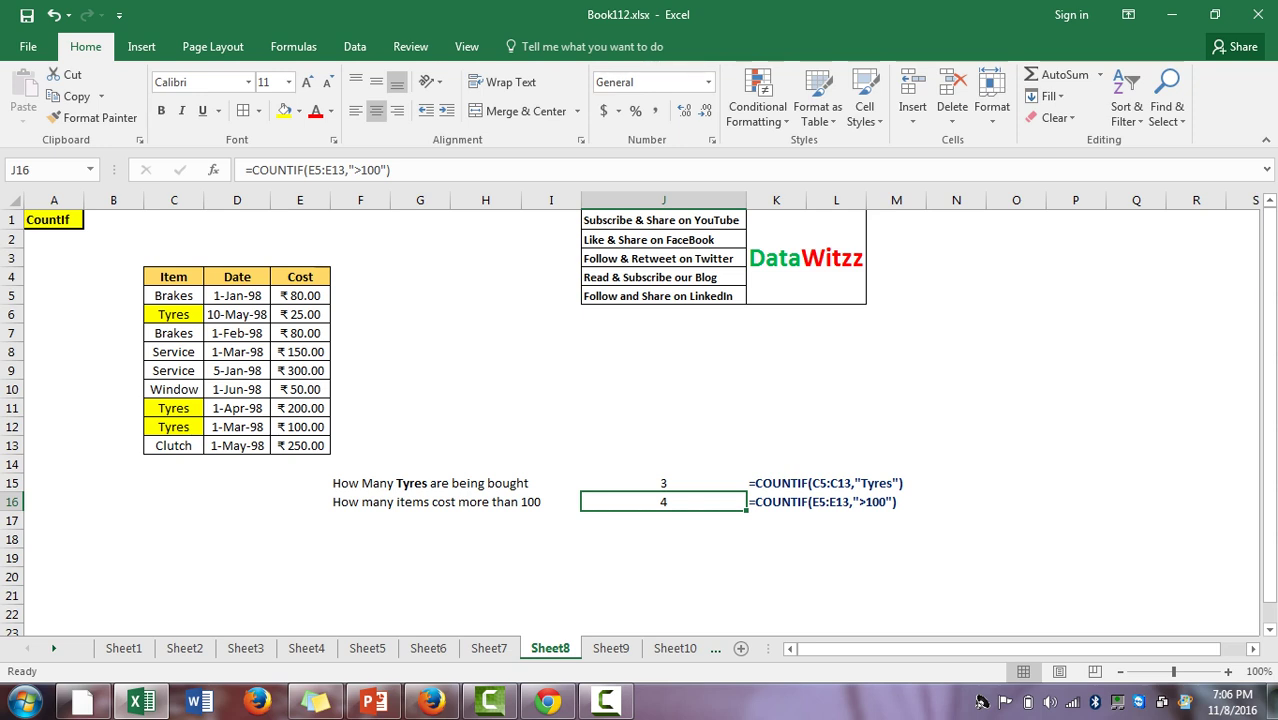
click(300, 295)
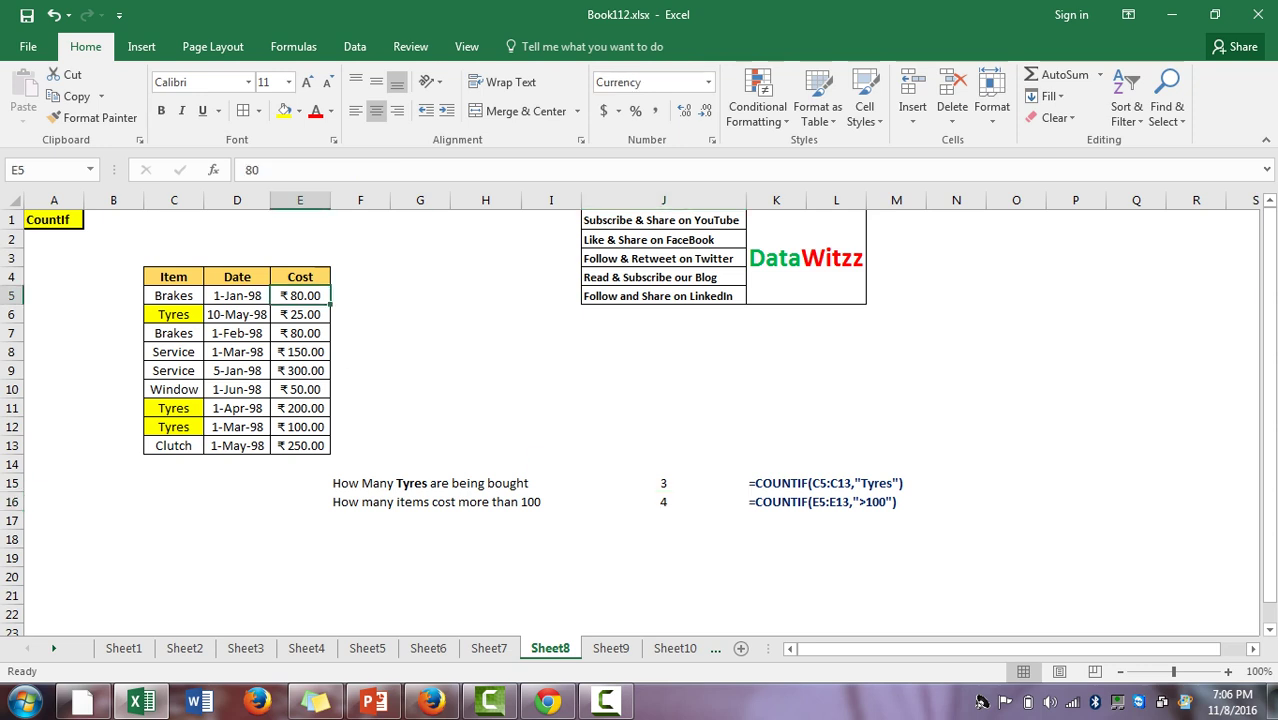
key(ctrl+shift+Down)
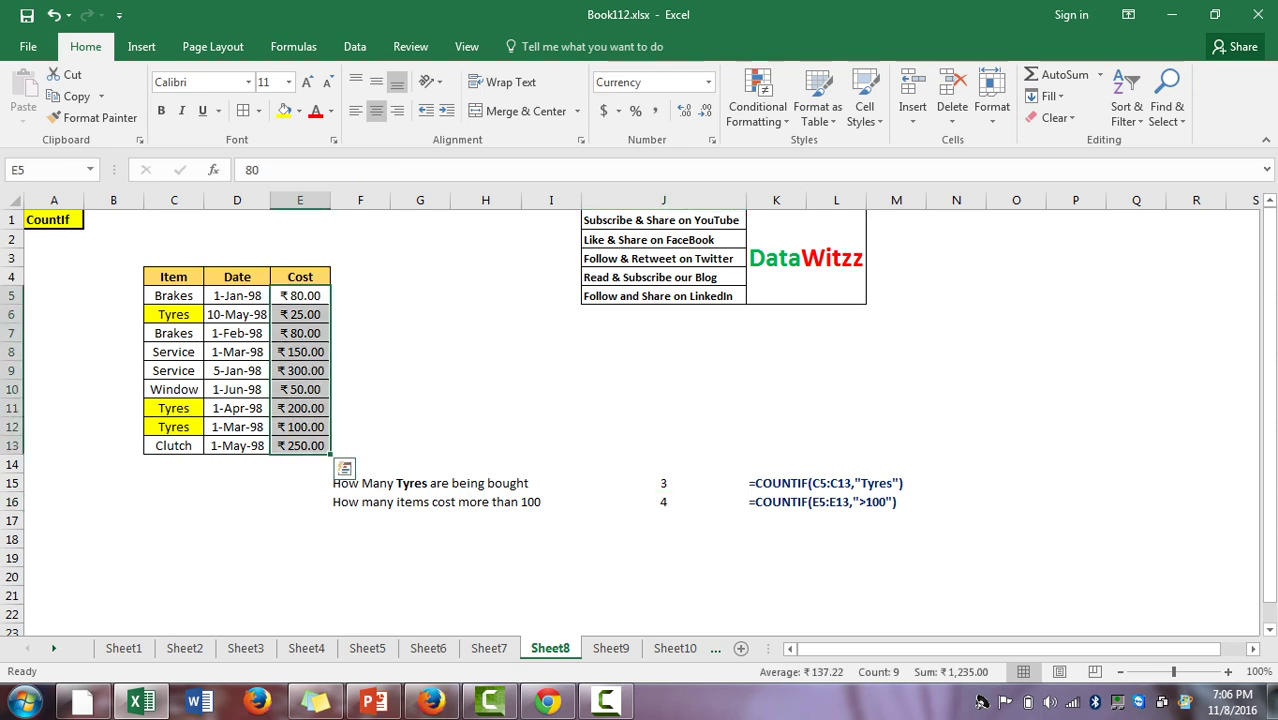
Highlight the Cost cells E8, E9, E11, E12 and E13 with a yellow fill
key(Down)
key(Down)
key(Down)
key(Down)
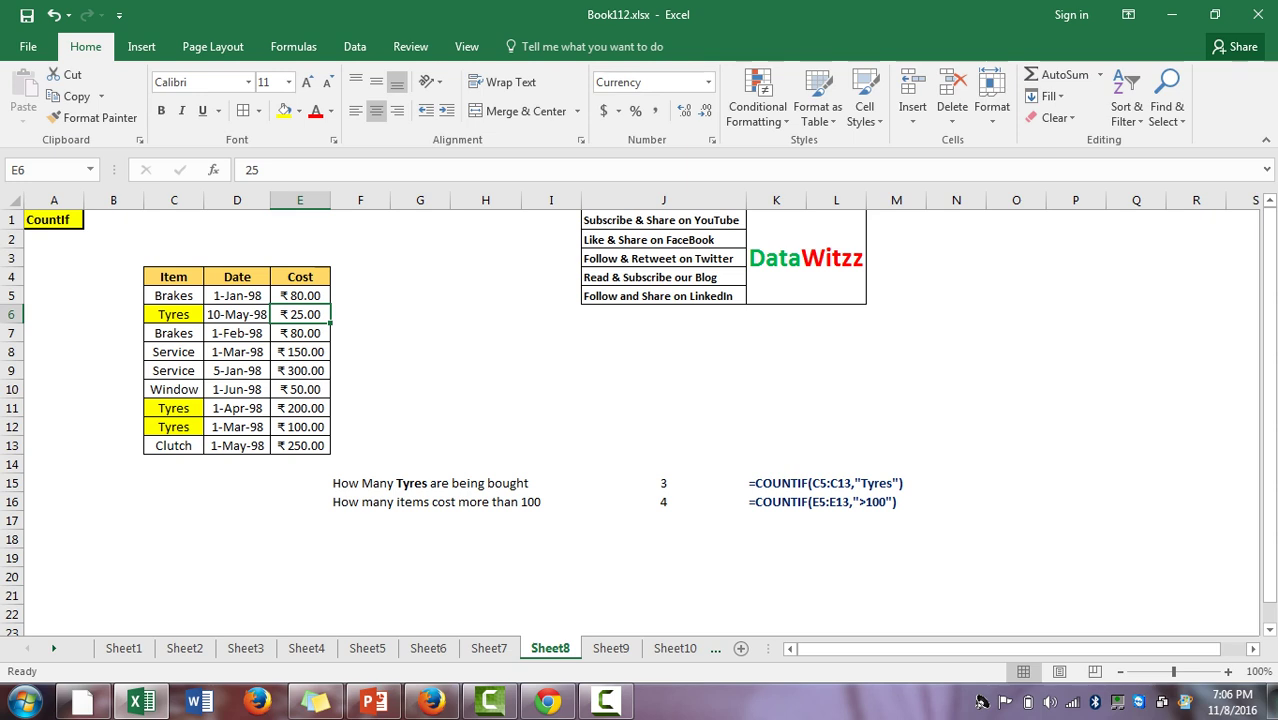
key(Down)
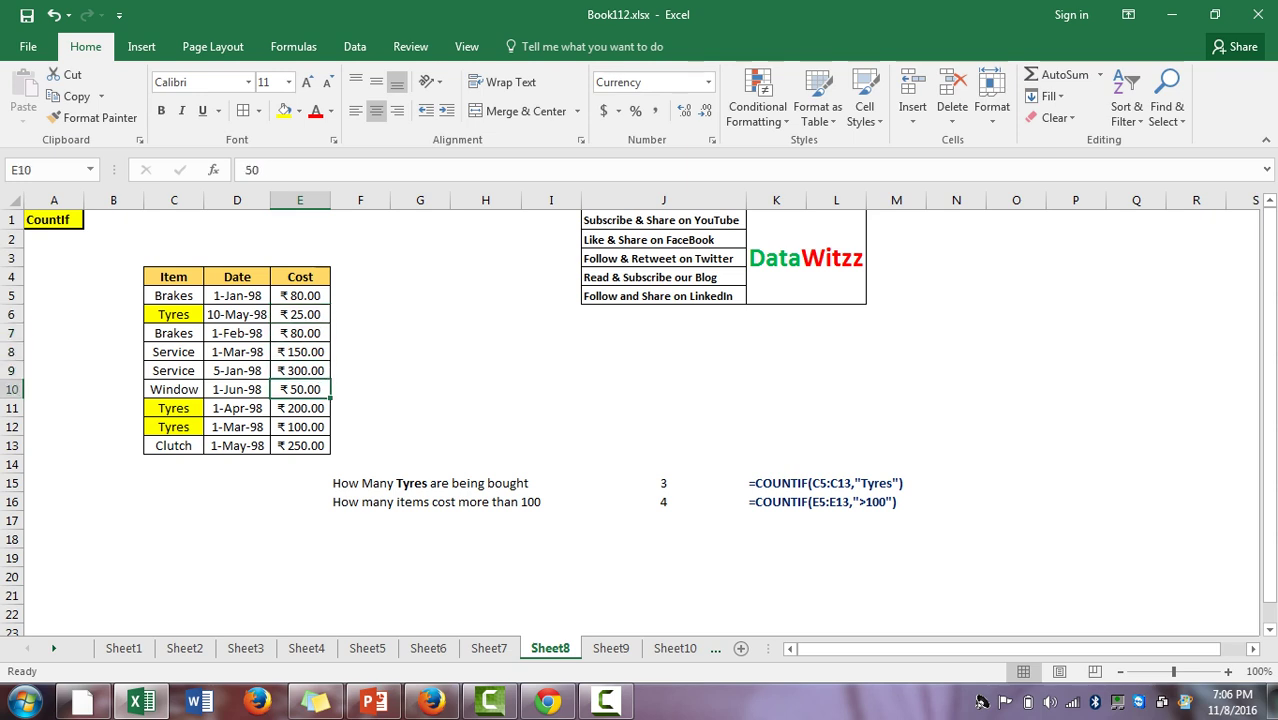
key(Up)
key(Up)
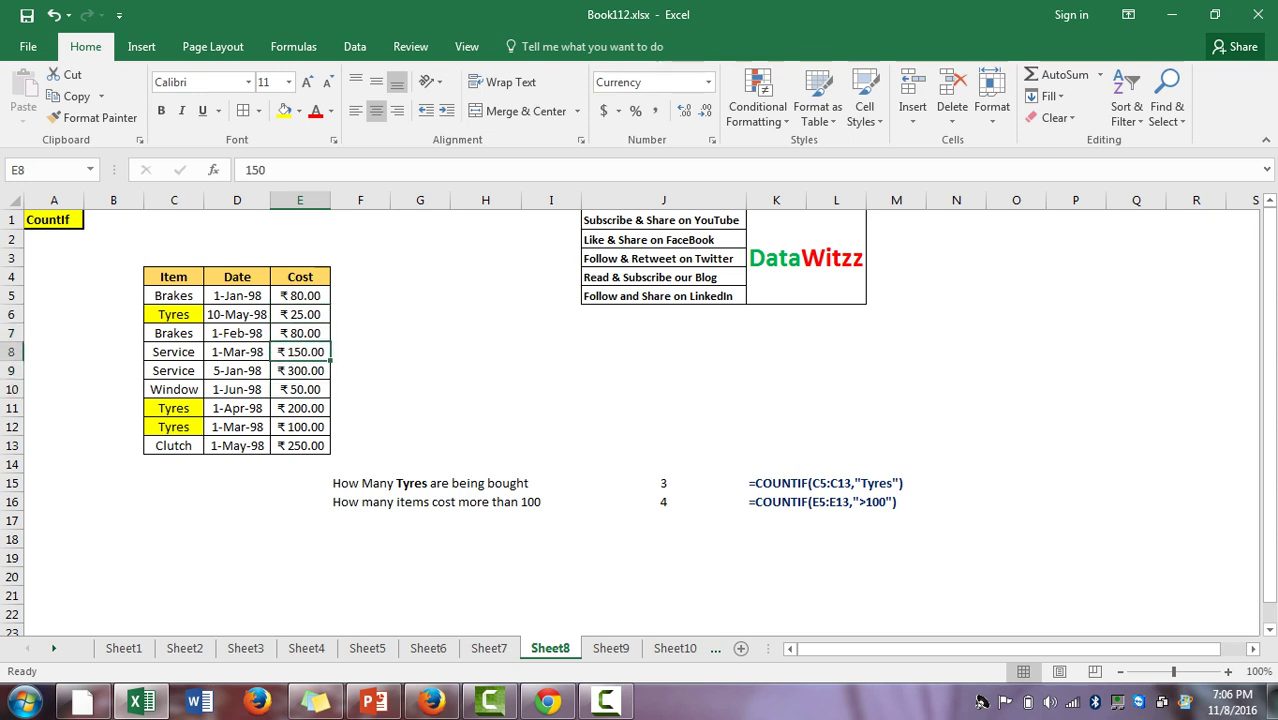
click(284, 110)
key(Down)
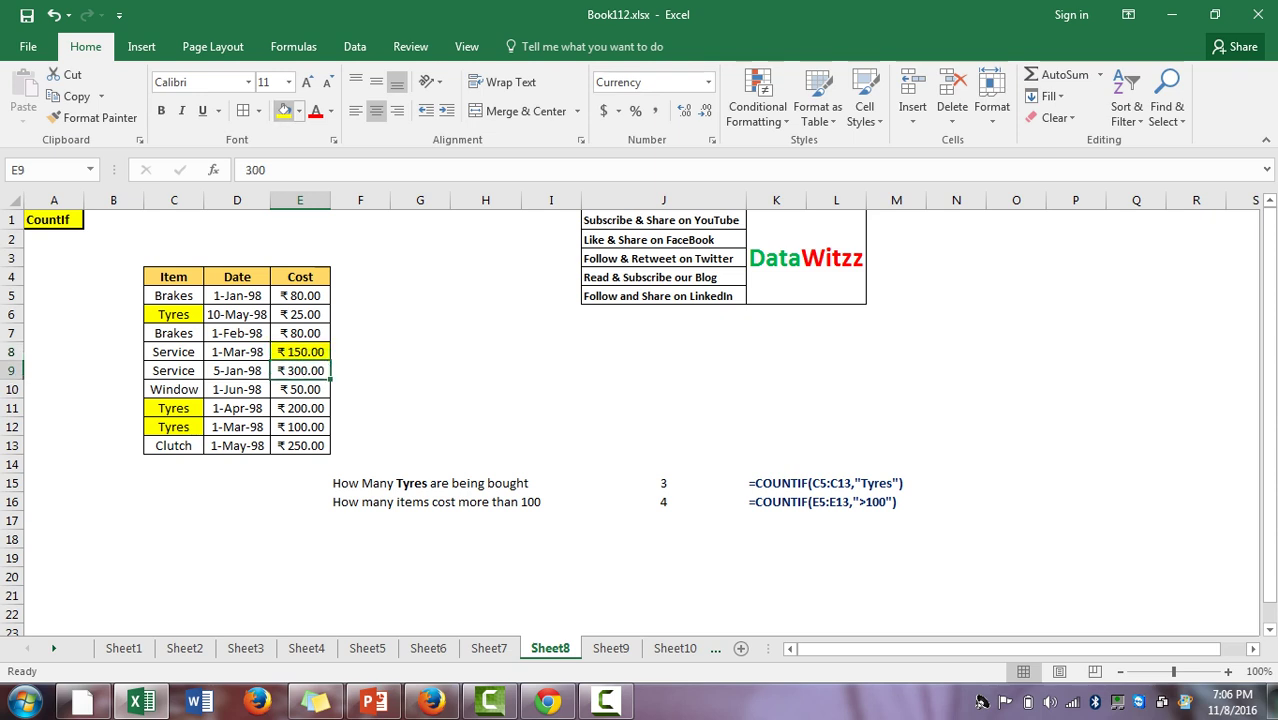
key(F4)
key(Down)
key(Down)
key(F4)
key(Down)
key(F4)
key(Down)
key(F4)
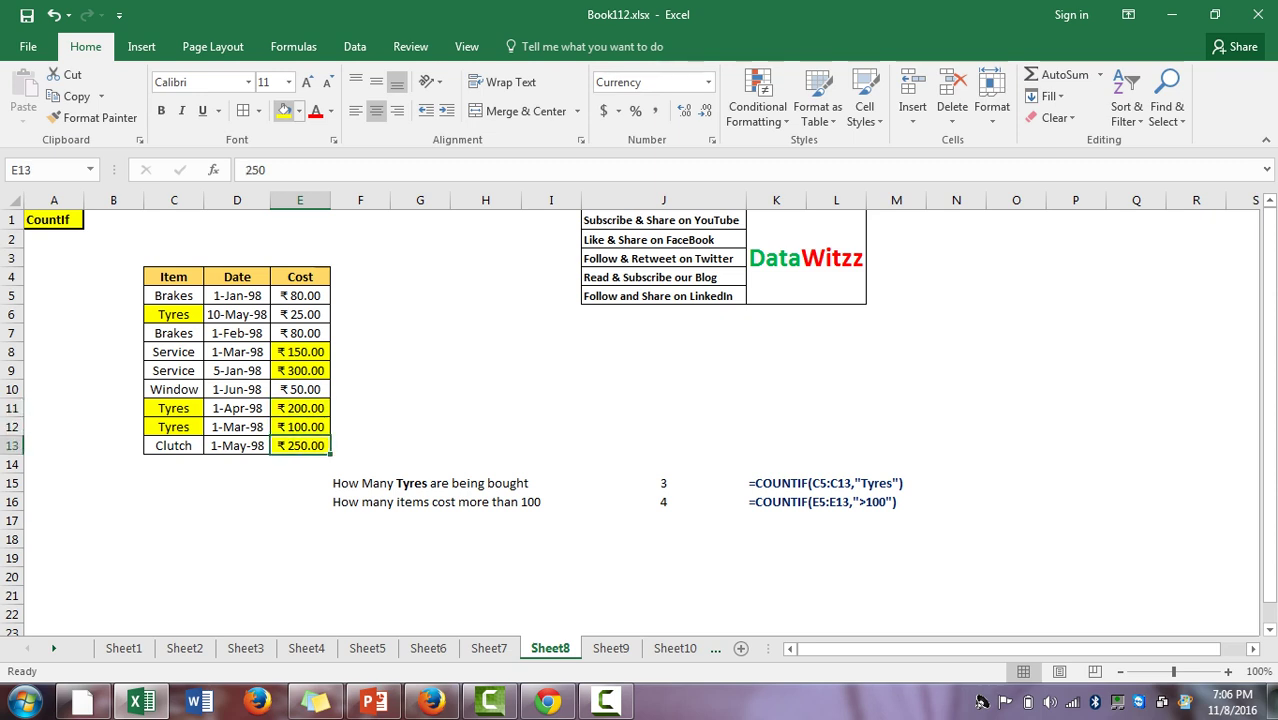
key(Up)
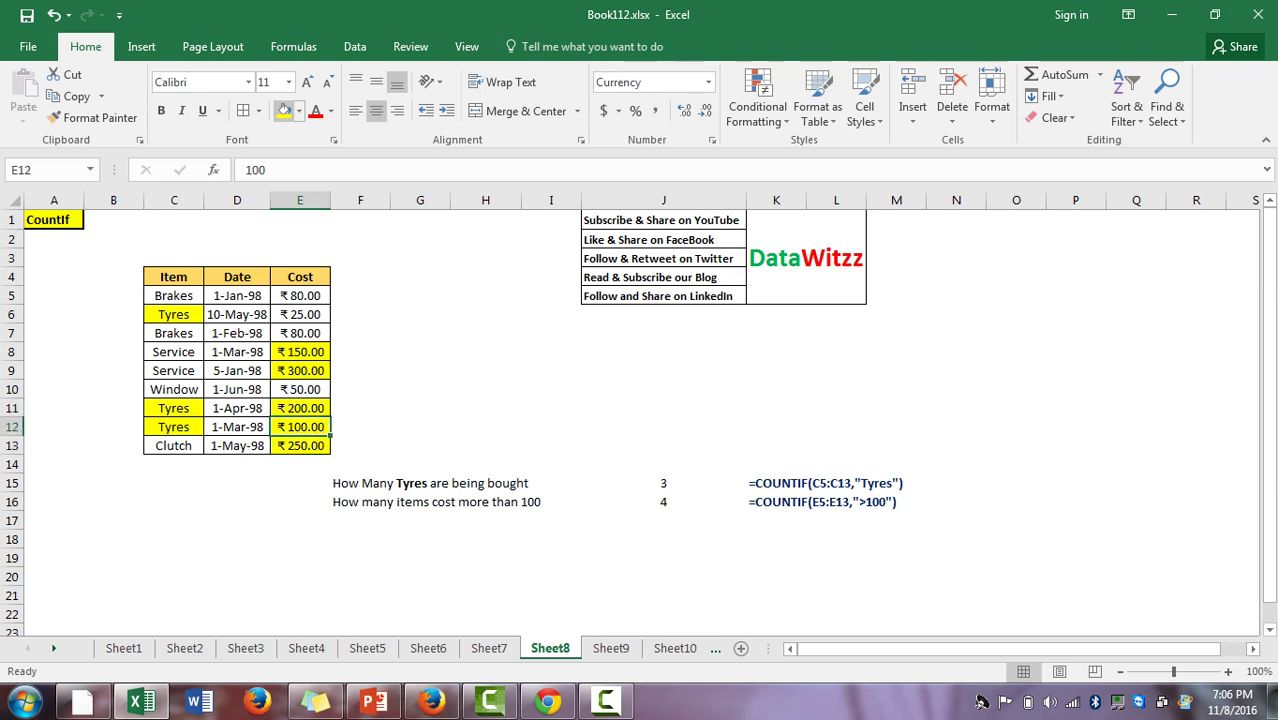
Remove the yellow fill from Cost cell E12
key(alt+h)
key(h)
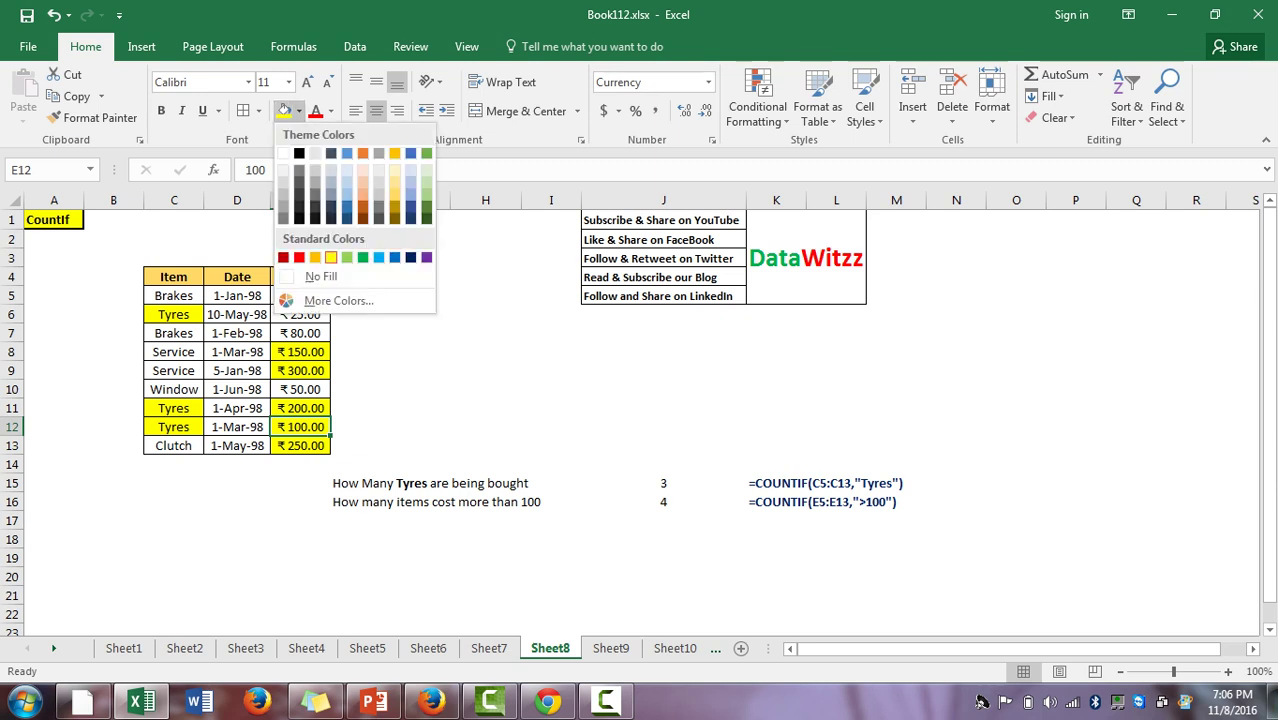
key(n)
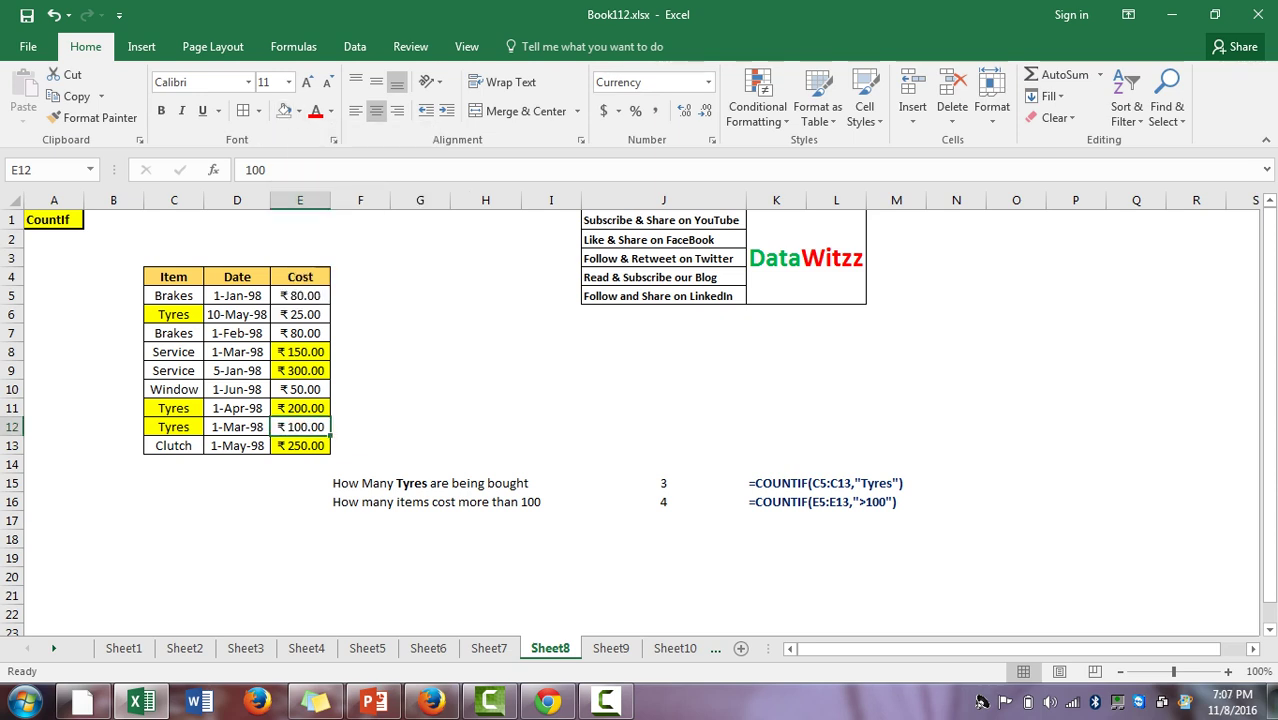
Start a new COUNTIF formula in J16 with the Cost range E5:E13
key(Down)
key(Down)
key(Down)
key(Down)
key(Right)
key(Right)
key(Right)
key(Right)
key(Right)
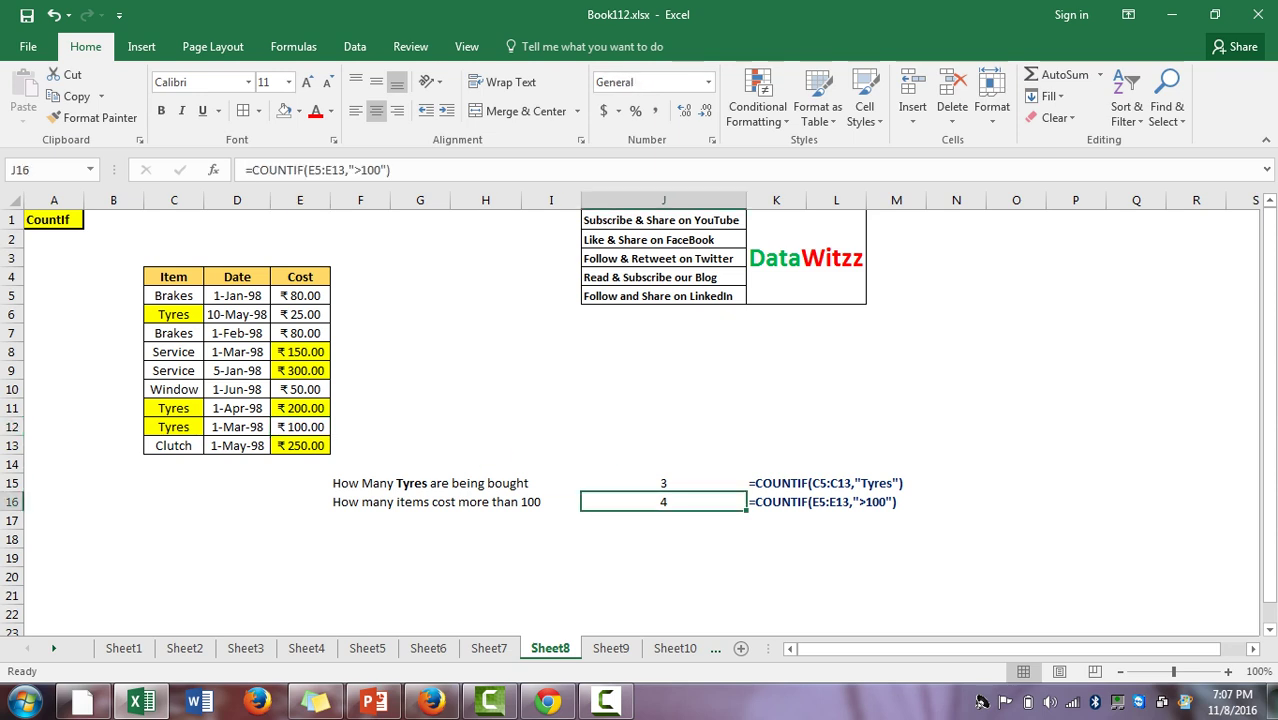
text(+)
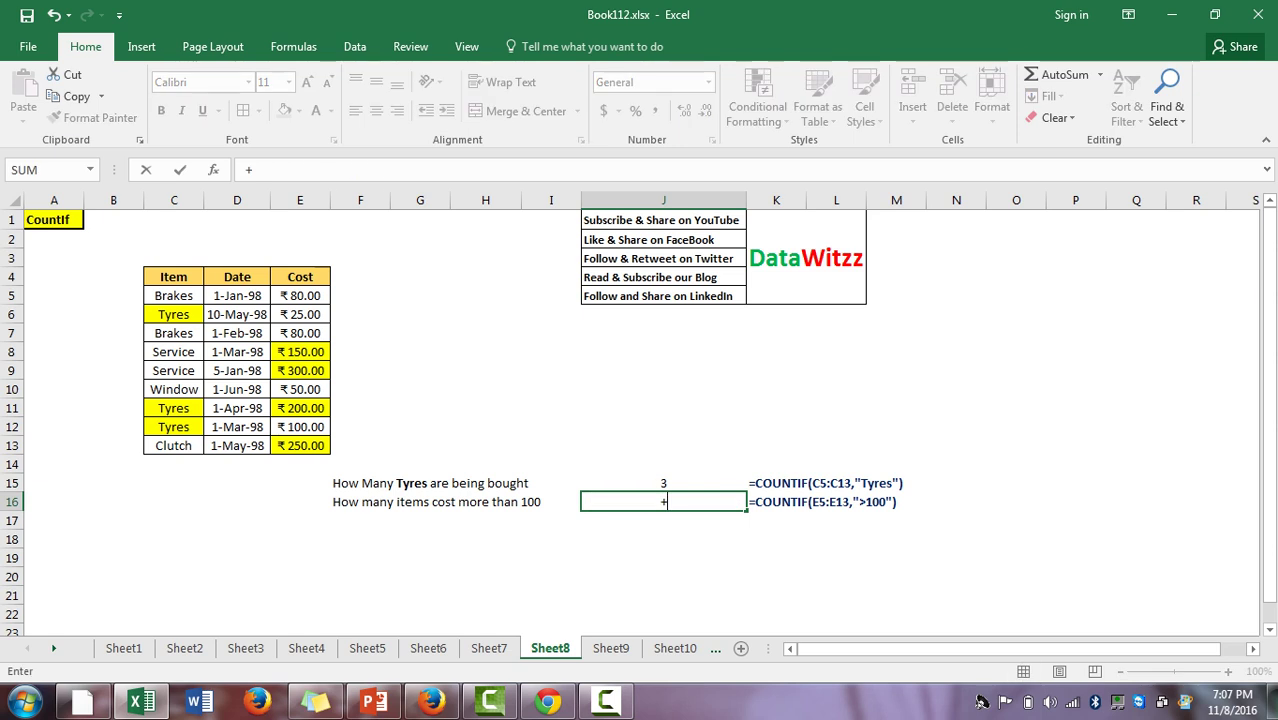
text(count)
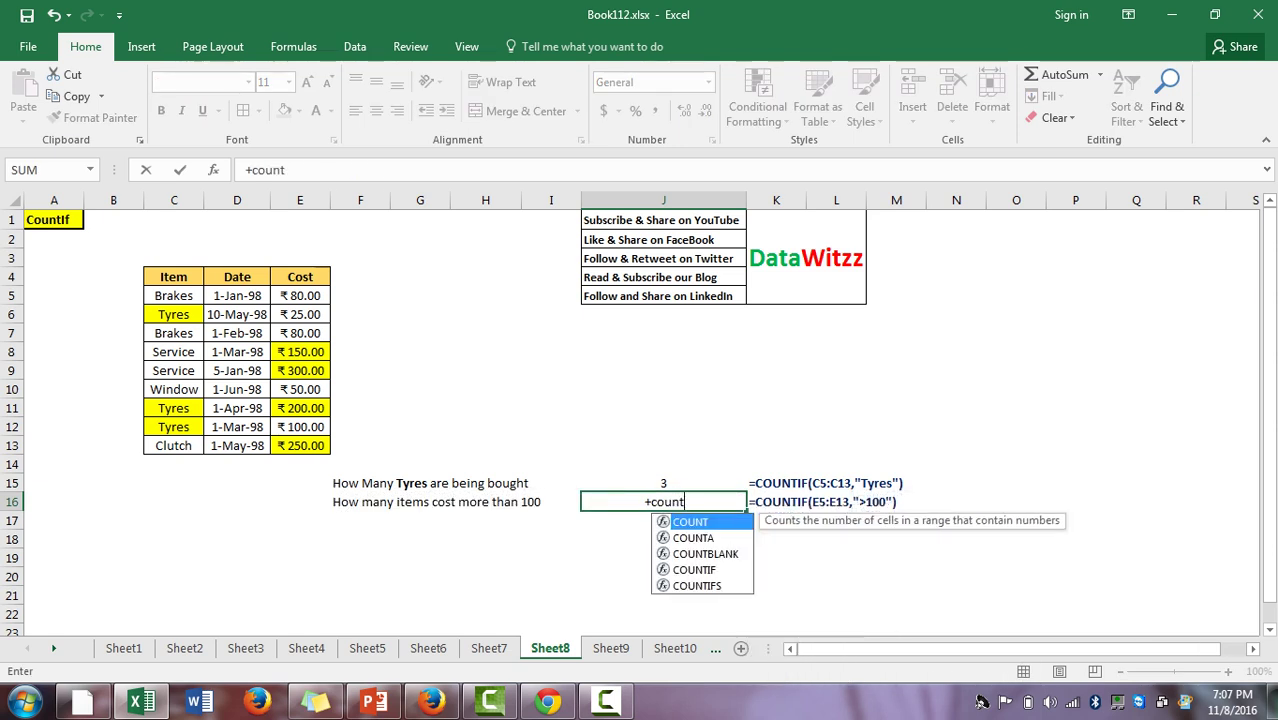
key(Down)
key(Down)
key(Down)
key(Tab)
key(Left)
key(Left)
key(Left)
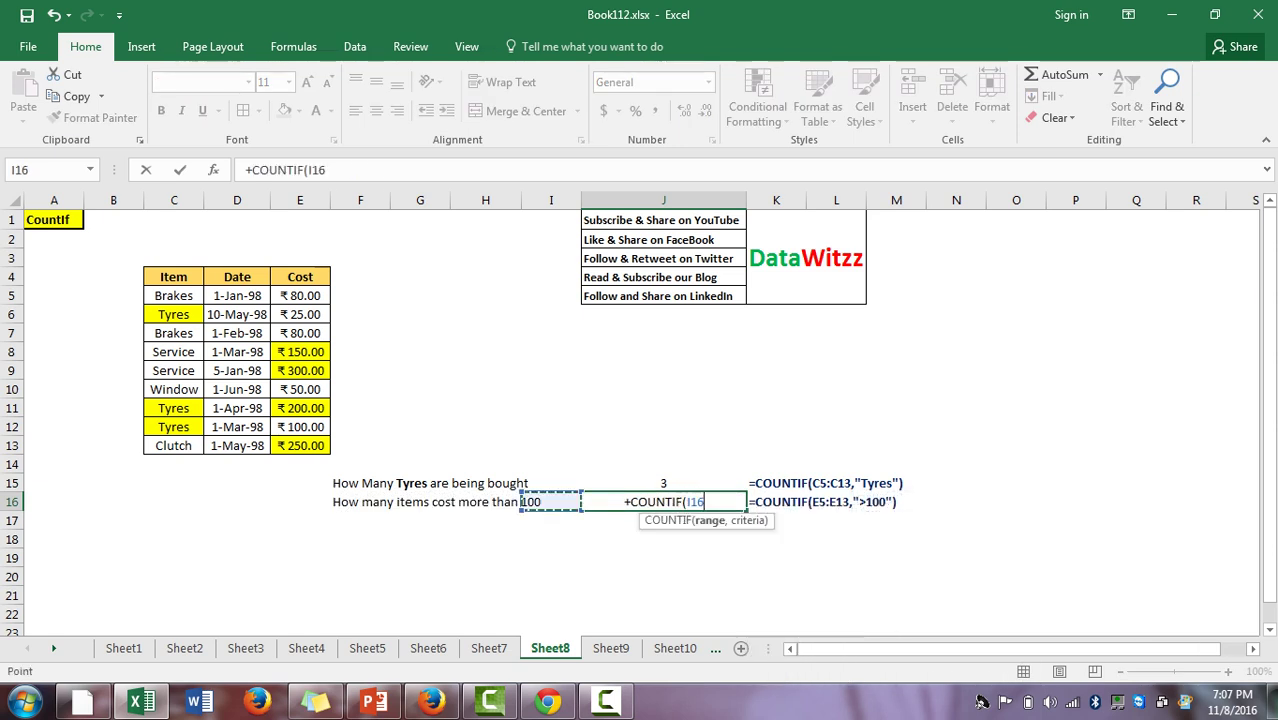
key(Left)
key(Left)
key(Up)
key(Up)
key(Up)
key(shift+Up)
key(shift+Up)
key(shift+Up)
key(shift+Up)
key(shift+Up)
key(shift+Up)
key(shift+Up)
key(shift+Up)
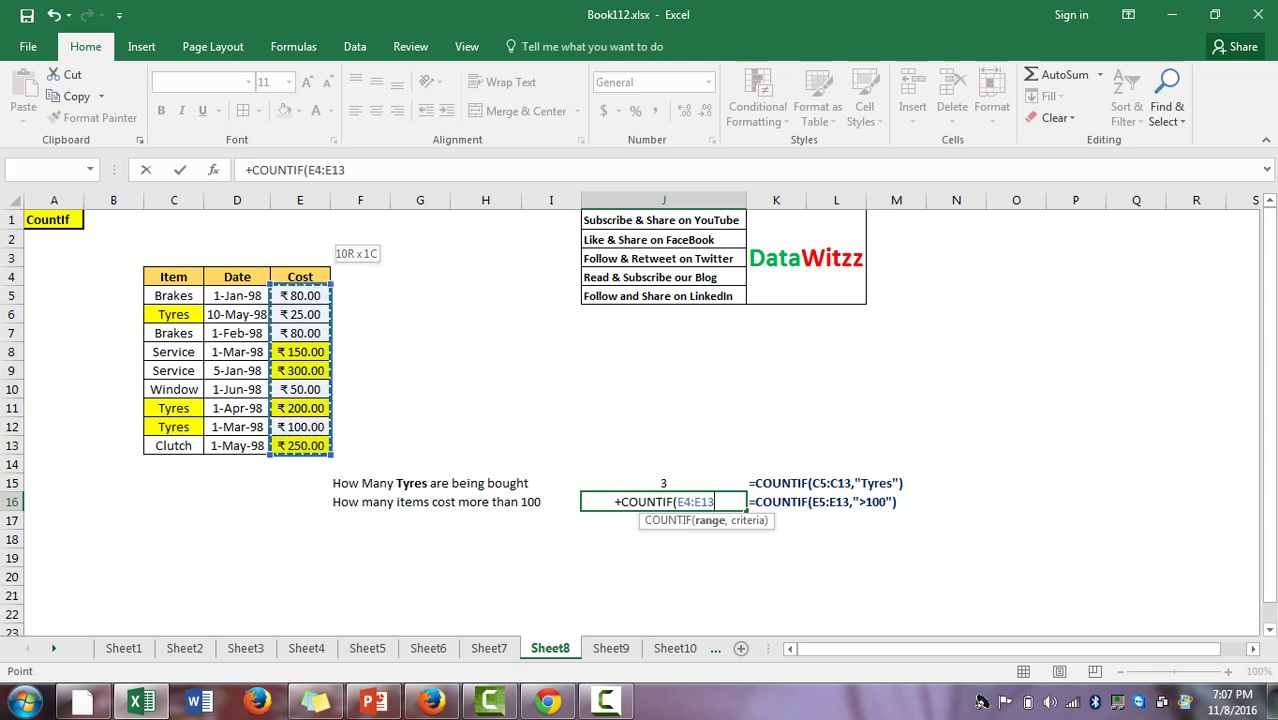
Complete the COUNTIF formula in J16 with the criterion "100"
text(,)
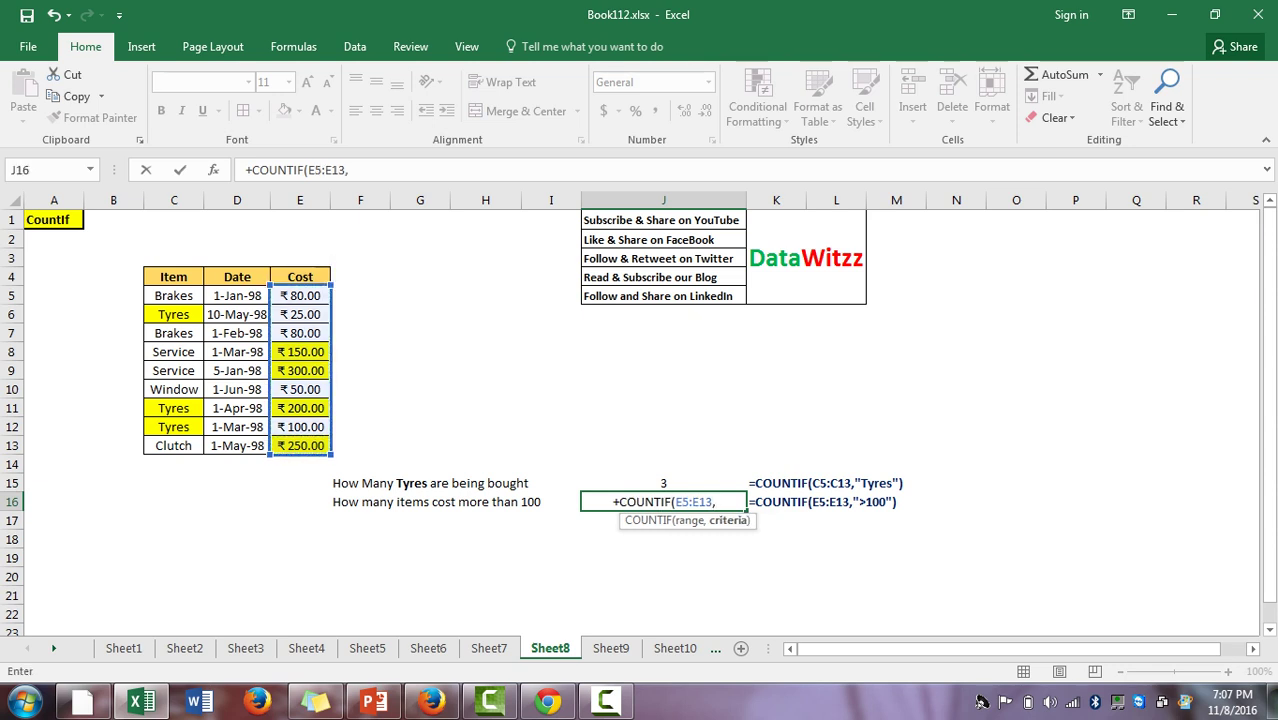
text(")
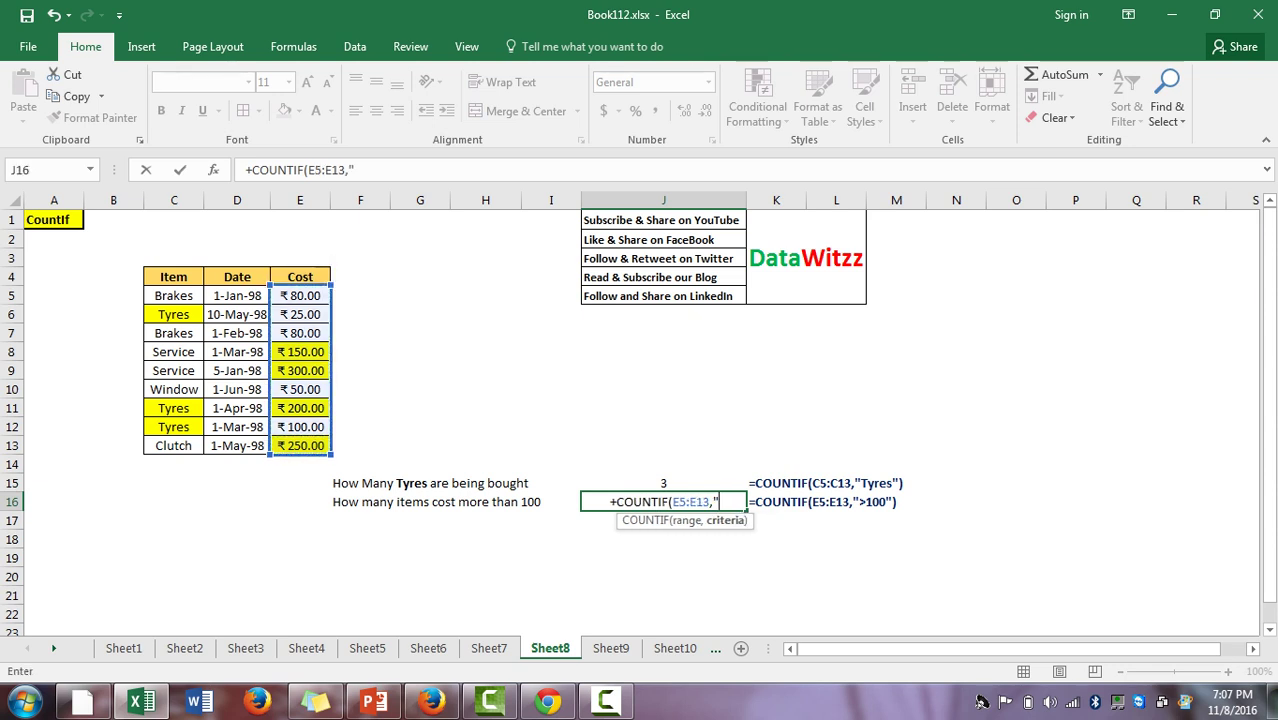
text(100)
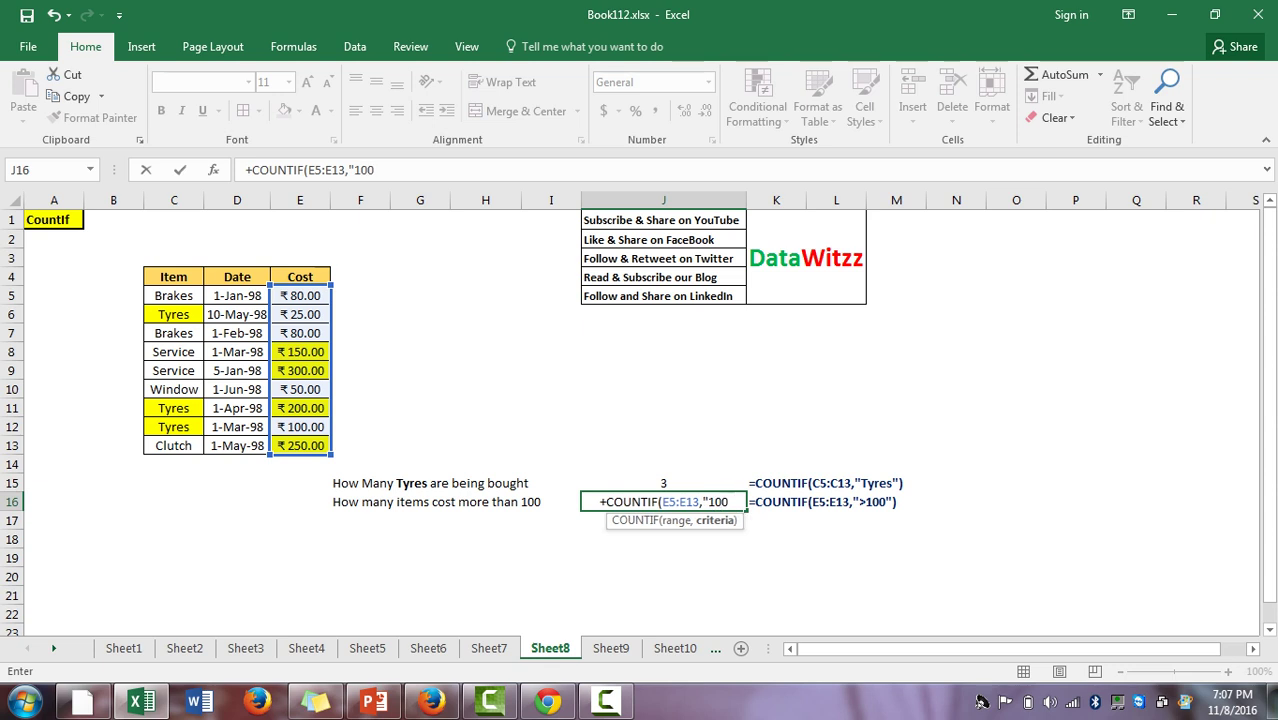
text("))
key(Return)
key(Up)
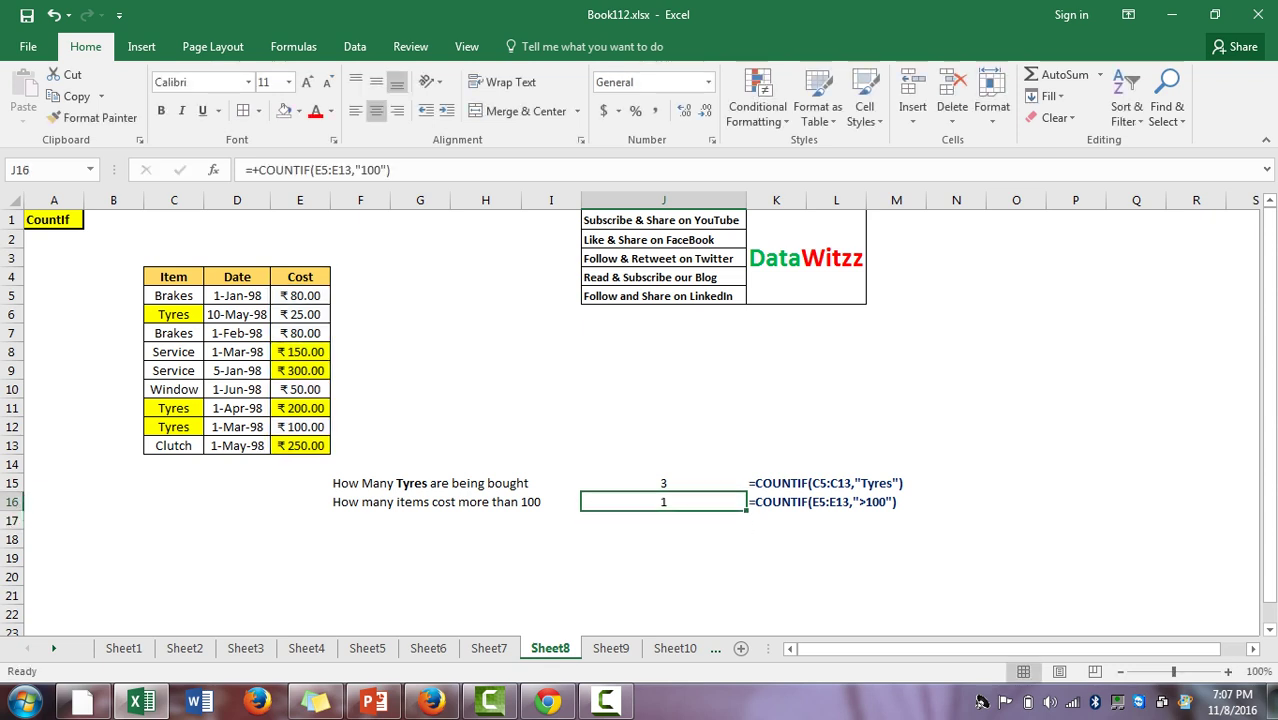
Correct the COUNTIF criterion in J16 to ">100"
key(F2)
key(Left)
key(Left)
key(Left)
key(Left)
key(Left)
text(>)
key(Return)
key(Up)
Open Sheet9 and examine the SumIf data table C4:E13 by selecting it
click(611, 648)
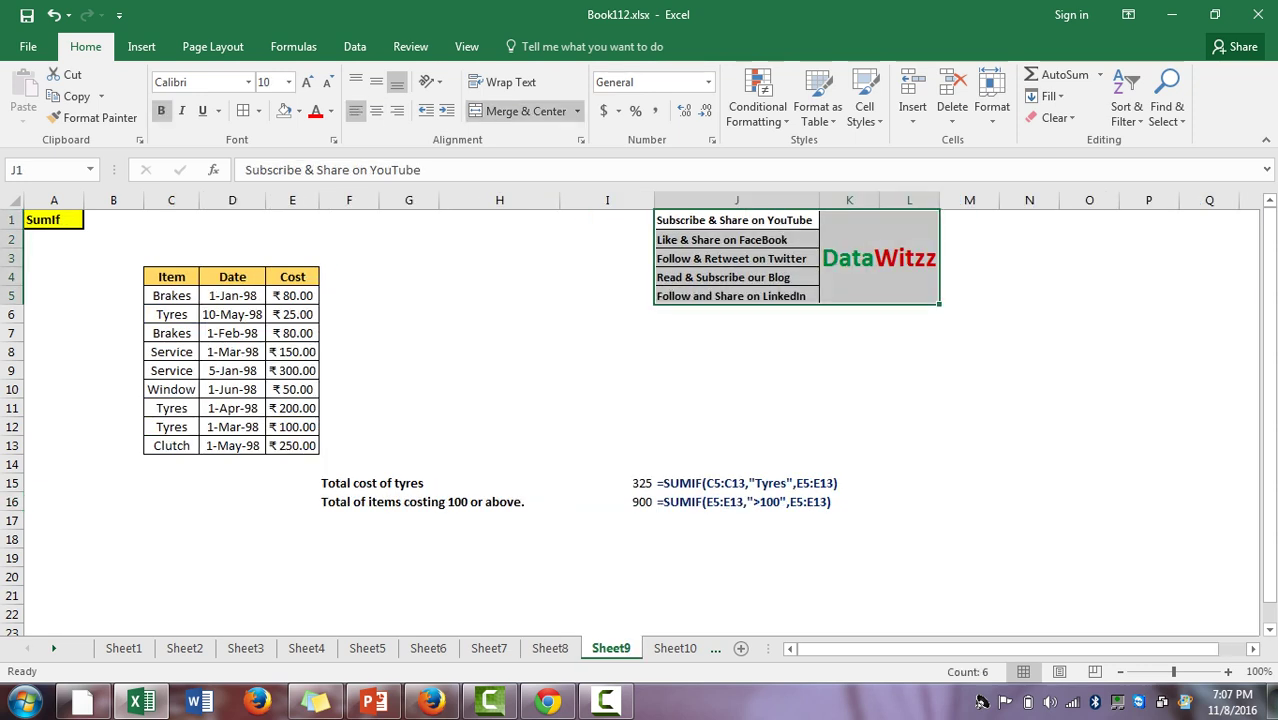
key(Left)
key(Left)
key(Left)
key(Left)
key(Left)
key(Down)
key(Down)
key(Down)
key(Down)
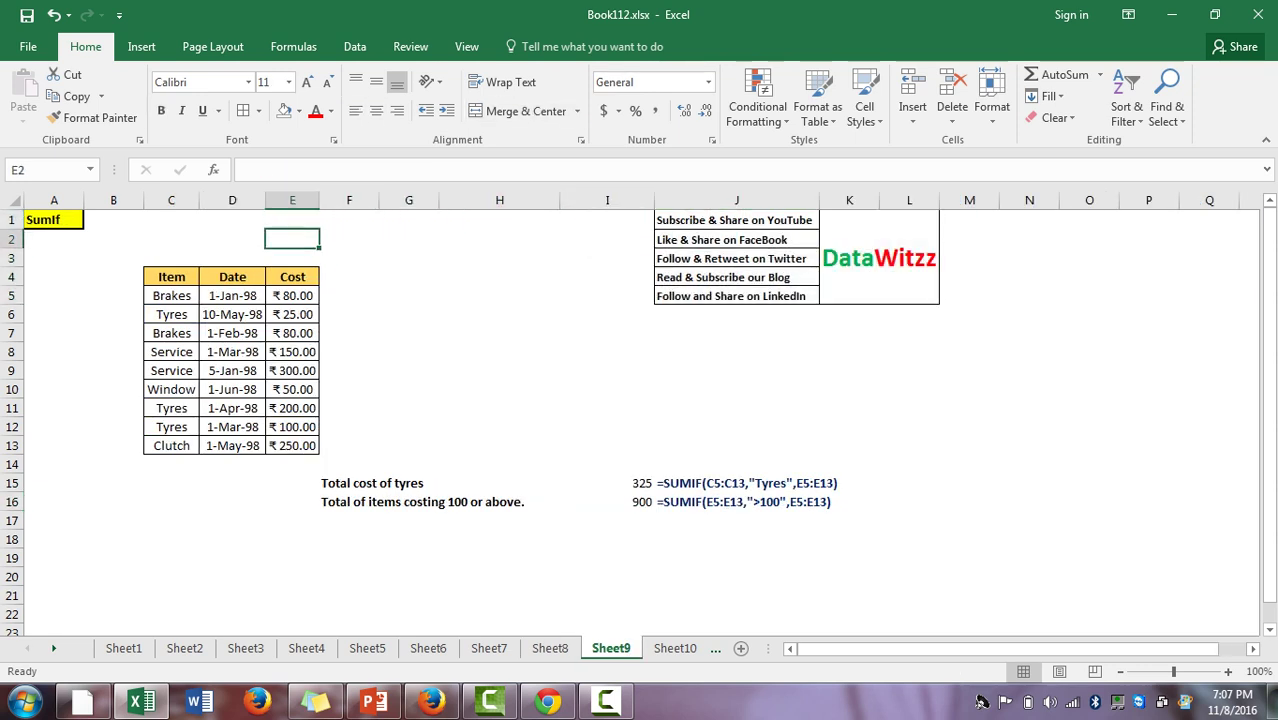
key(Left)
key(Left)
key(Up)
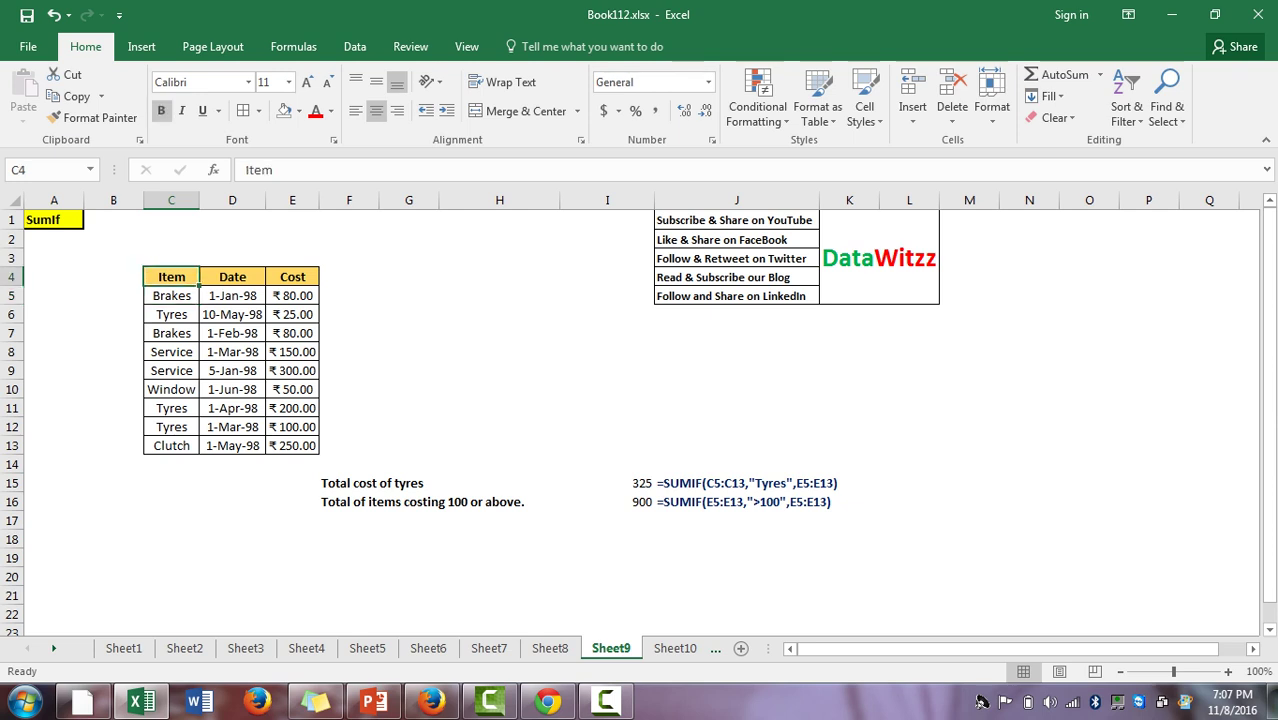
key(shift+Right)
key(shift+Right)
key(ctrl+shift+Down)
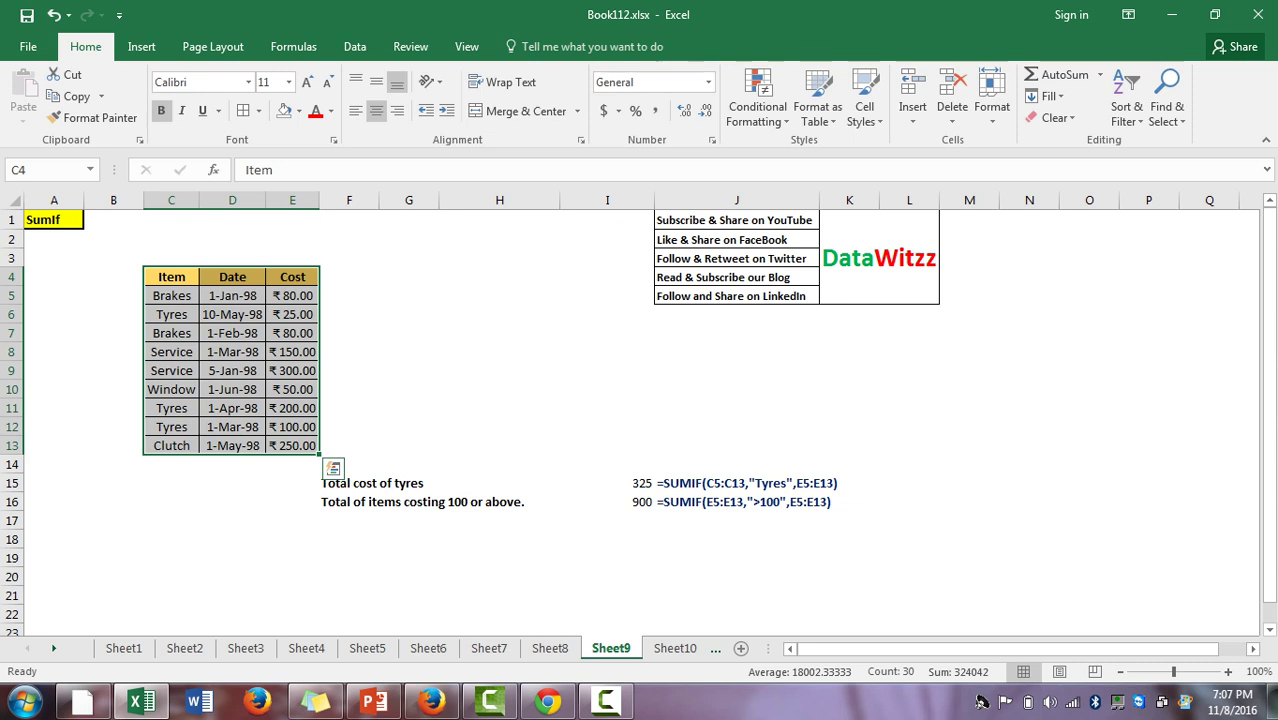
key(Right)
key(Left)
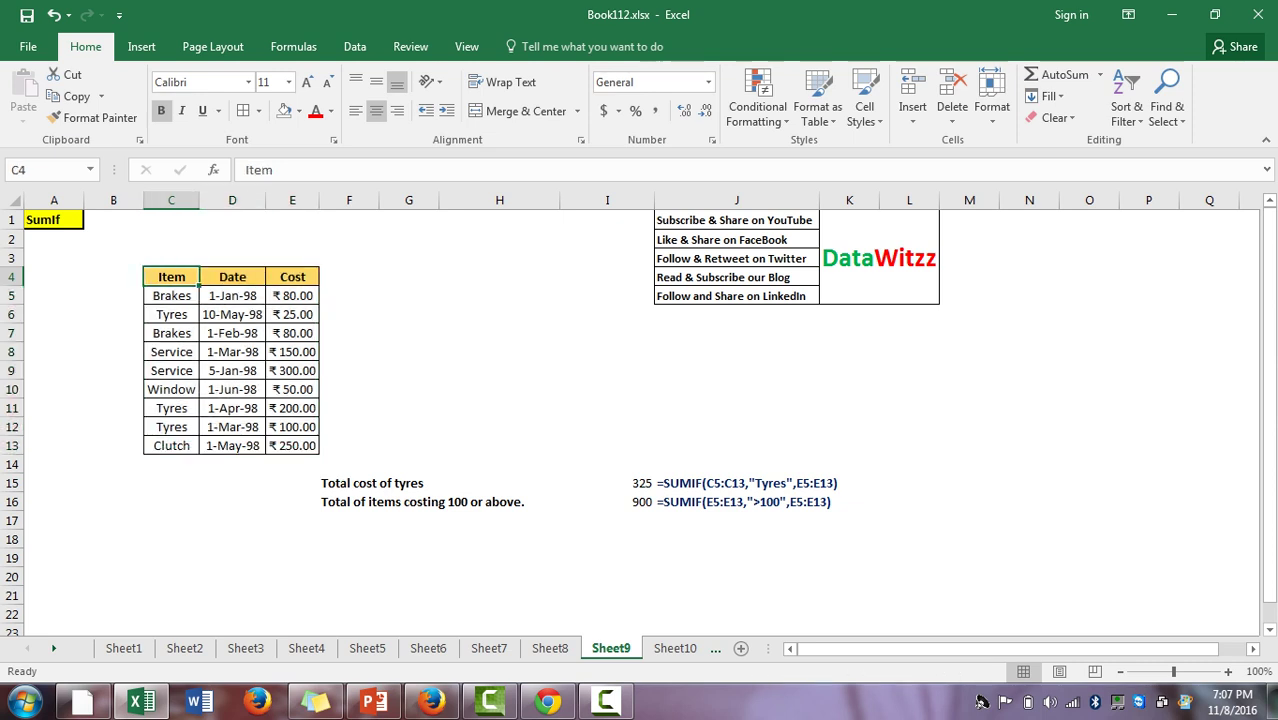
Examine the Item entries and their matching Cost values in the Sheet9 table
key(Right)
key(Right)
key(Down)
key(Down)
key(Down)
key(Down)
key(Down)
key(Down)
key(Down)
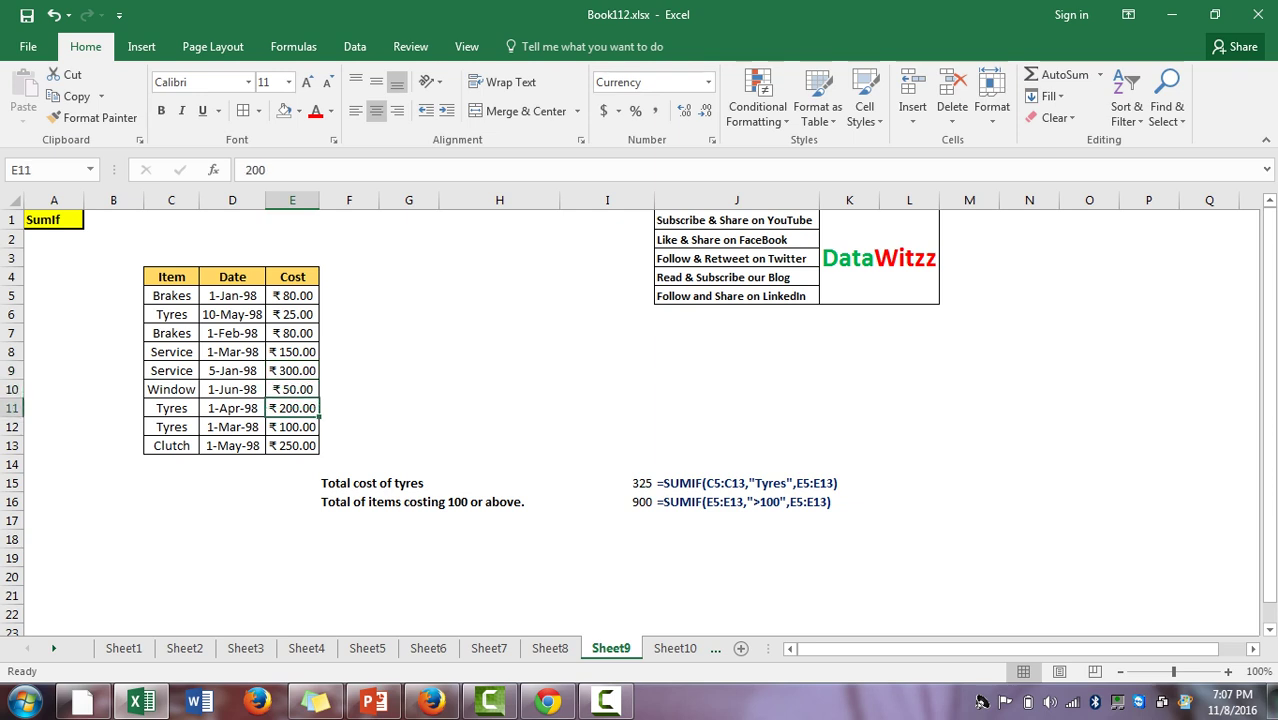
key(Up)
key(Left)
key(Left)
key(Up)
key(Up)
key(Up)
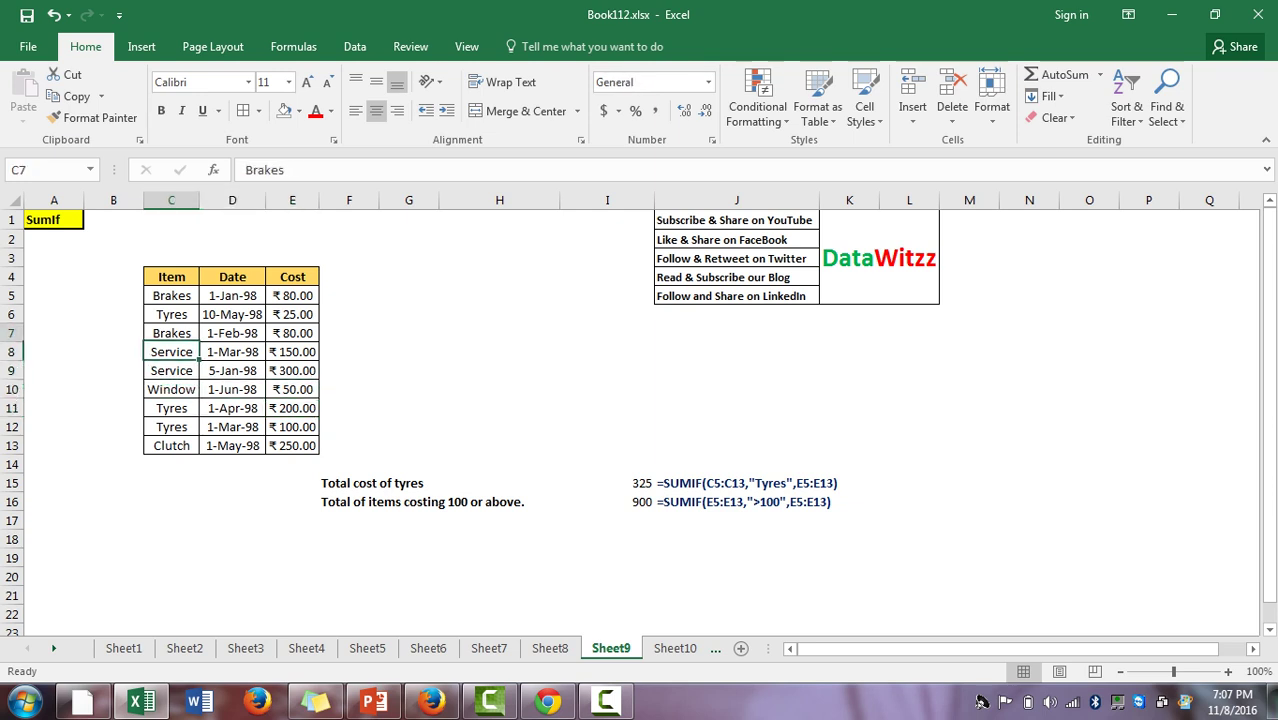
key(Up)
key(Up)
key(Up)
key(Down)
key(Down)
key(Up)
key(Up)
key(Down)
key(Down)
key(Down)
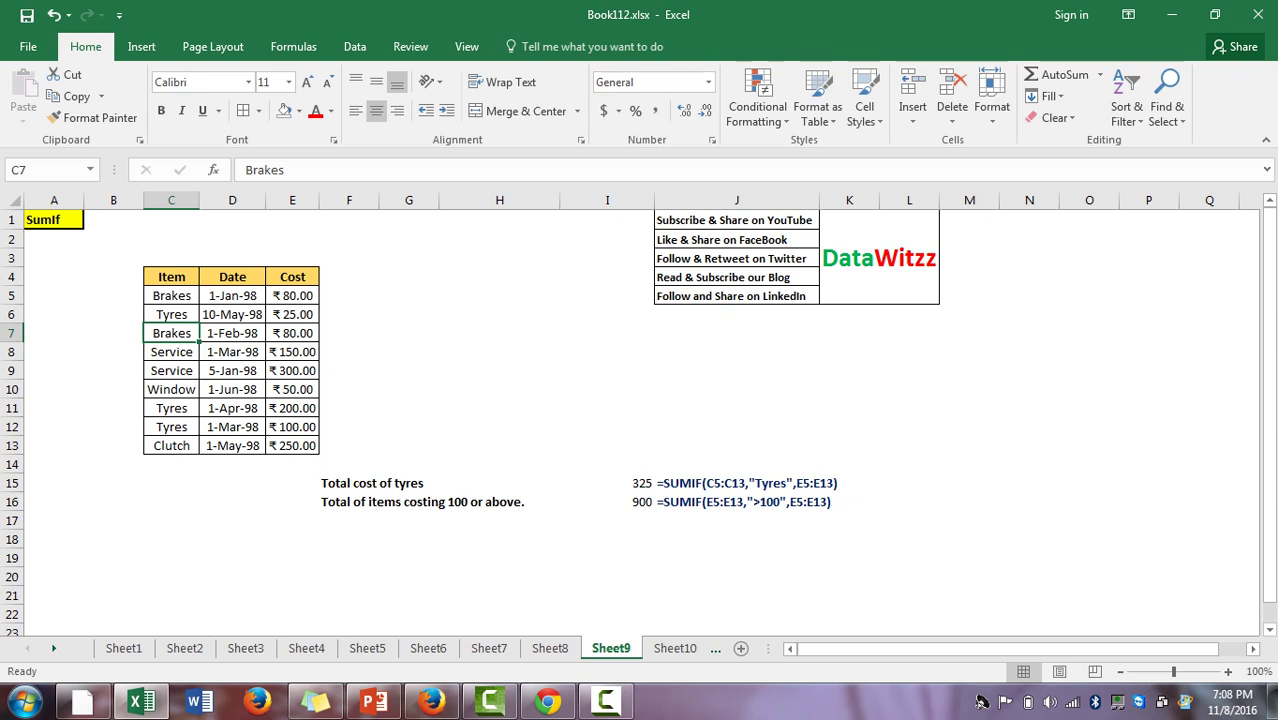
key(Down)
key(Right)
key(Right)
key(Left)
key(Left)
key(Down)
Select the Item range C5:C13 to review the cells the condition applies to
key(ctrl+Up)
key(Down)
key(shift+Down)
key(shift+Down)
key(shift+Down)
key(shift+Down)
key(shift+Down)
key(shift+Down)
key(shift+Down)
key(shift+Down)
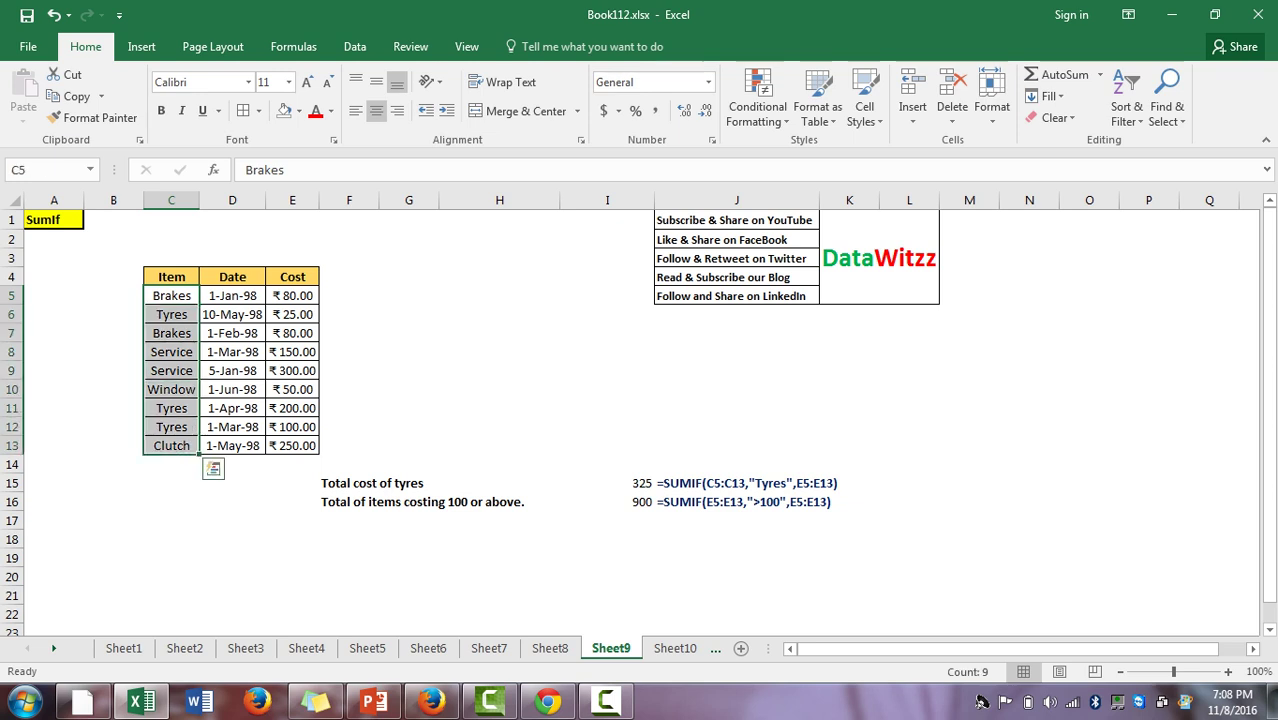
Start a new SUMIF formula in I15 for the total cost of tyres
key(Down)
key(Right)
key(Right)
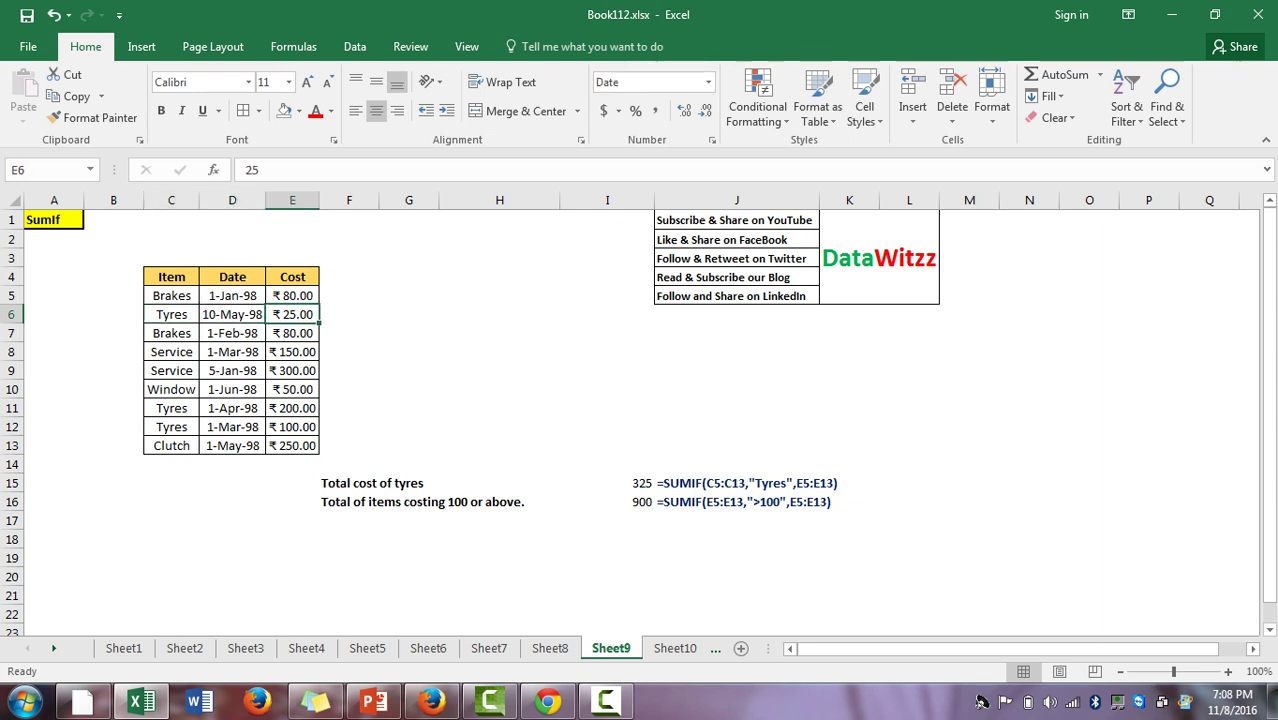
key(Right)
key(Right)
key(Right)
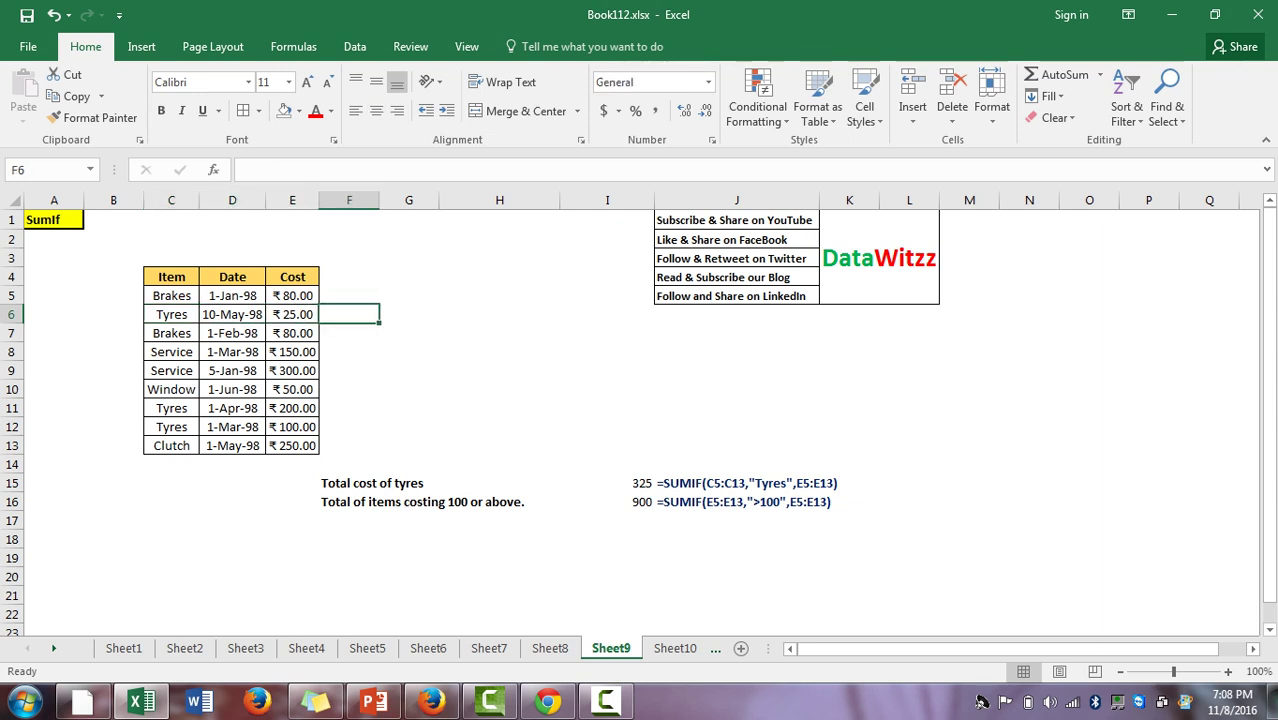
key(Down)
key(Down)
key(Down)
key(Down)
key(Down)
key(Down)
key(Down)
key(Down)
key(Down)
key(Right)
key(F2)
key(Escape)
text(+)
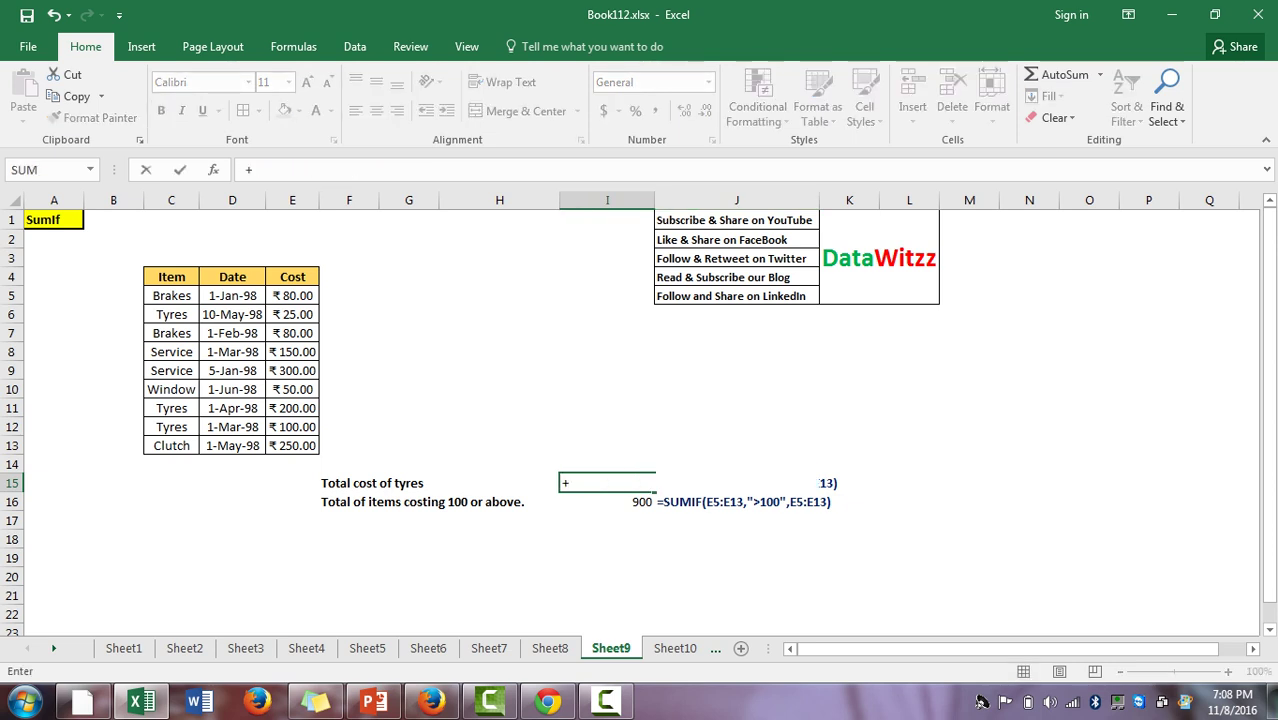
text(sumif)
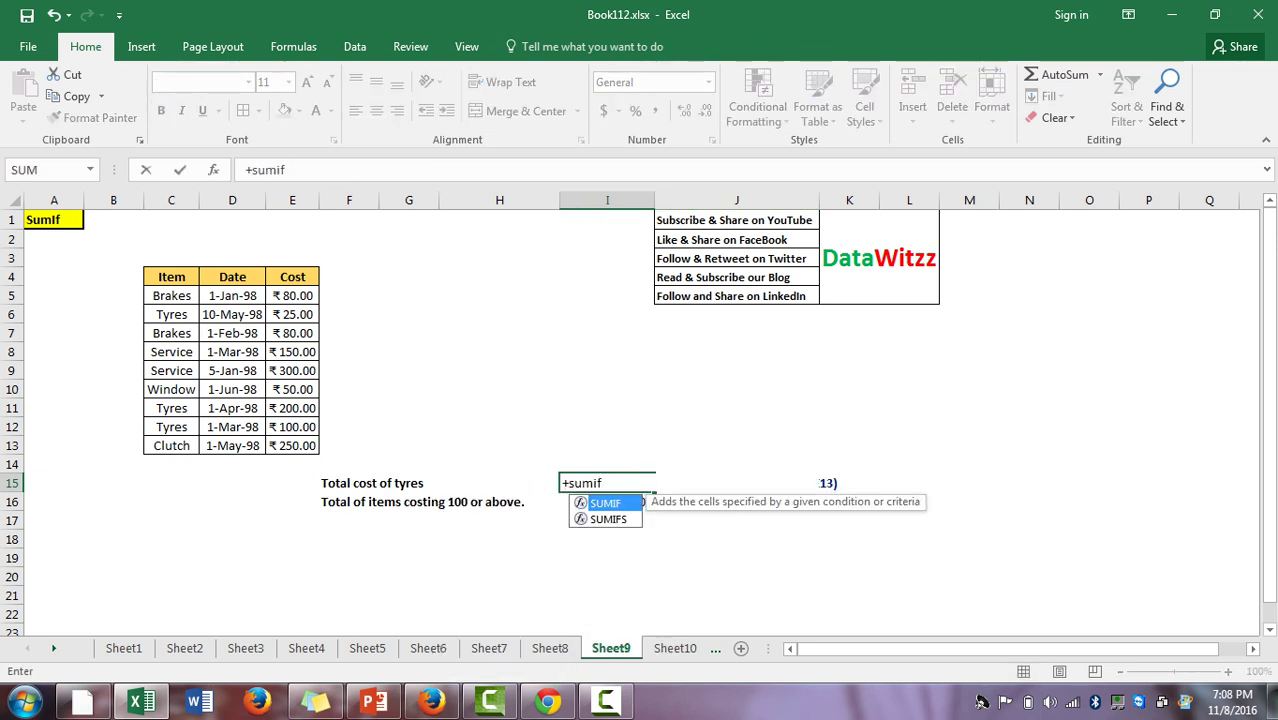
key(Tab)
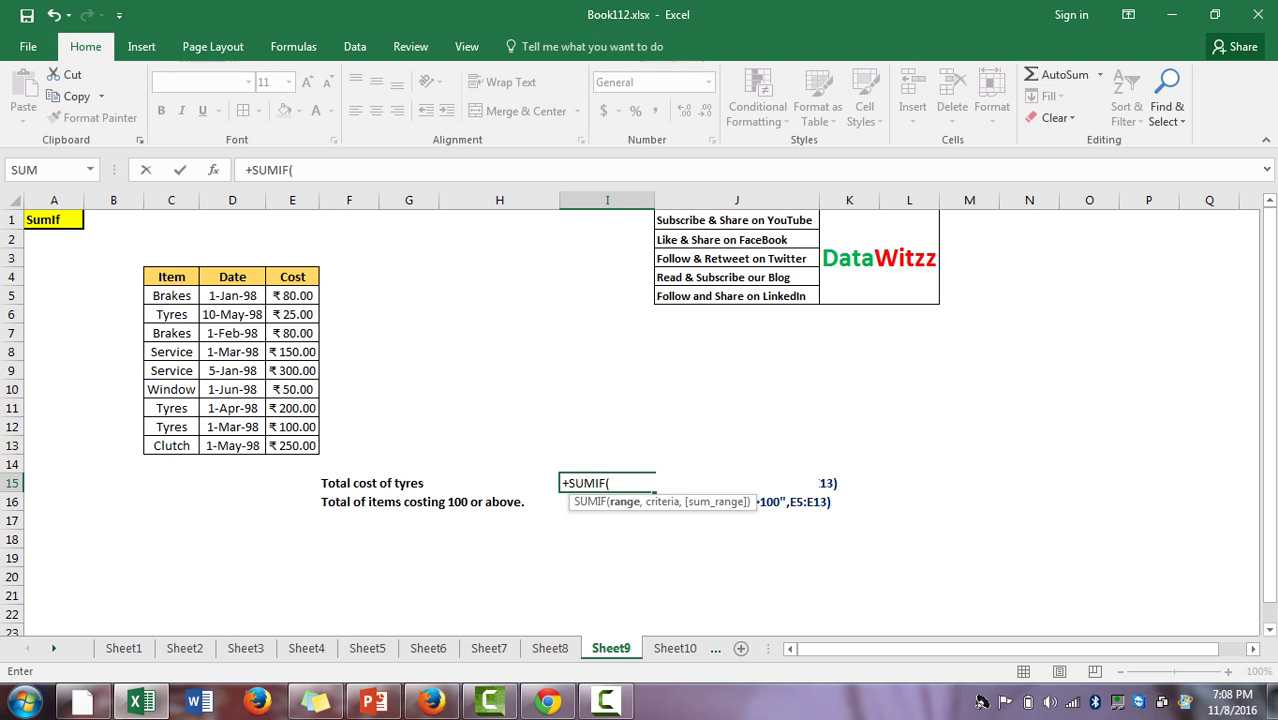
Set the SUMIF criteria range in I15 to the Item cells C5:C13
key(Left)
key(Left)
key(Left)
key(Left)
key(Left)
key(Left)
key(Left)
key(Up)
key(Up)
key(Right)
key(ctrl+shift+Up)
key(shift+Down)
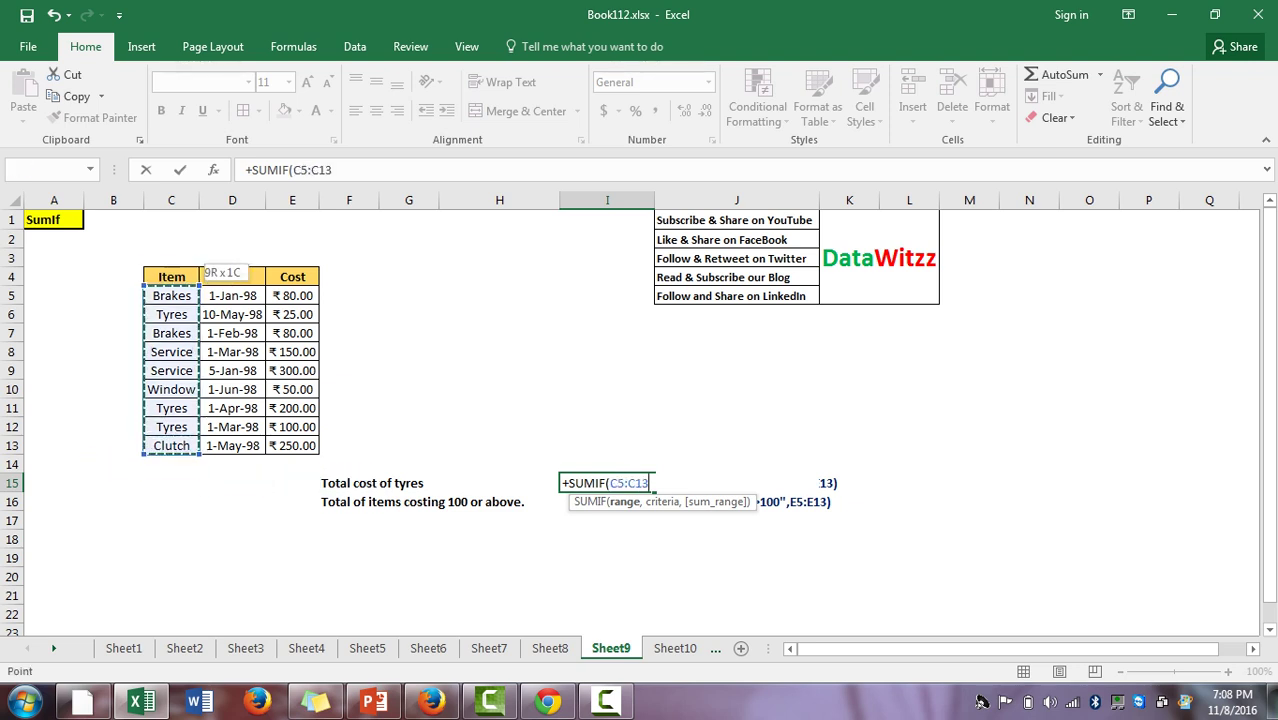
text(,)
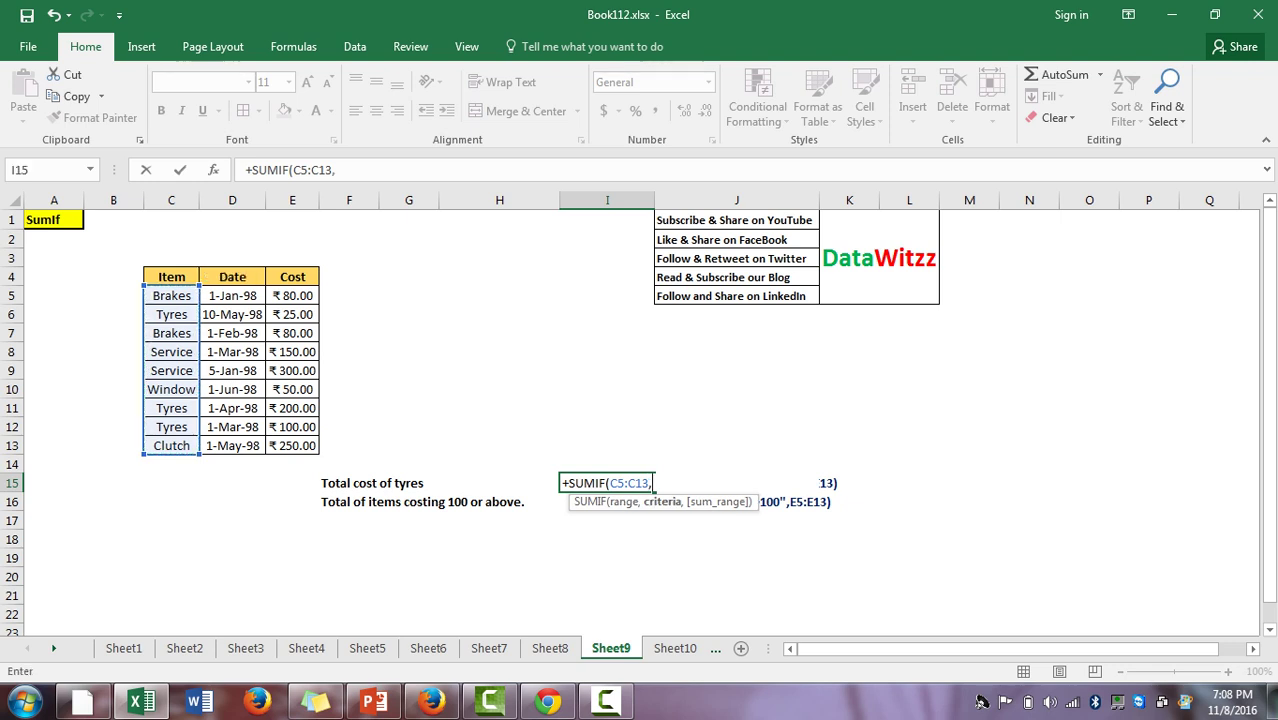
Complete the SUMIF formula in I15 with the criterion "Tyres" and the sum range E5:E13
text("Tyres",)
key(Left)
key(Left)
key(Left)
key(Left)
key(Up)
key(Up)
key(shift+Up)
key(shift+Up)
key(shift+Up)
key(shift+Up)
key(shift+Up)
key(shift+Up)
key(shift+Up)
key(shift+Up)
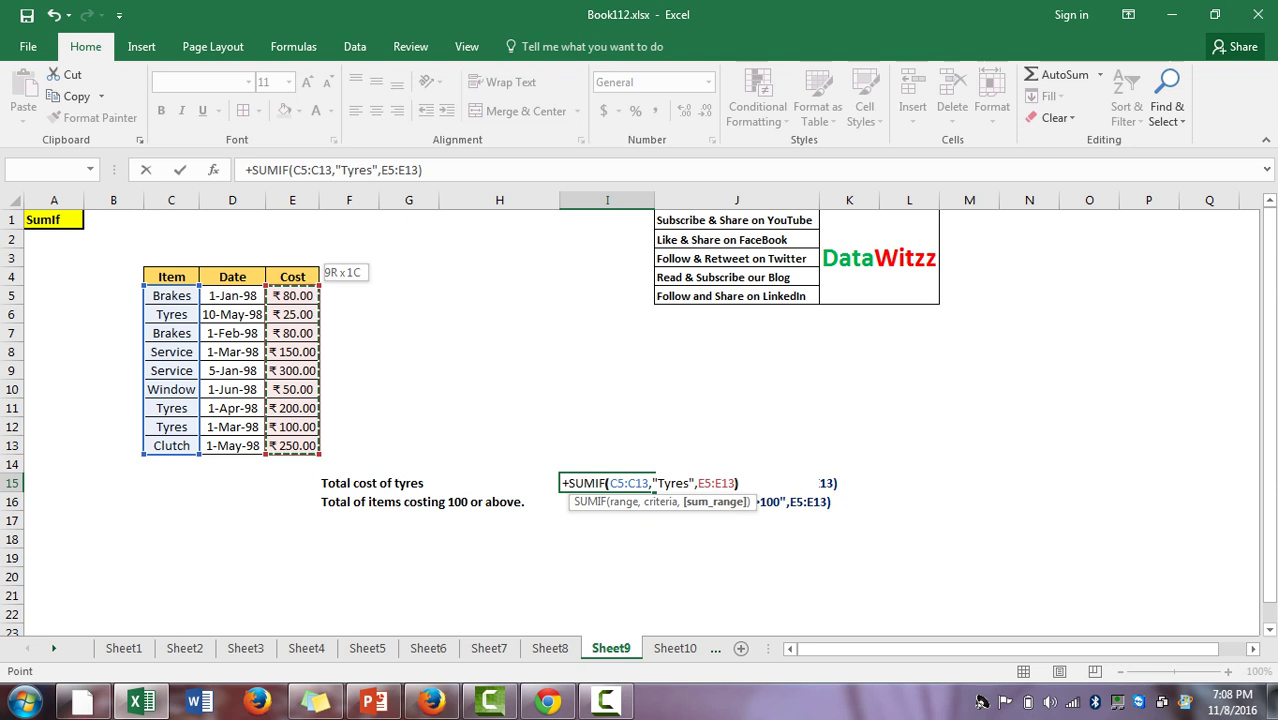
key(Return)
key(Up)
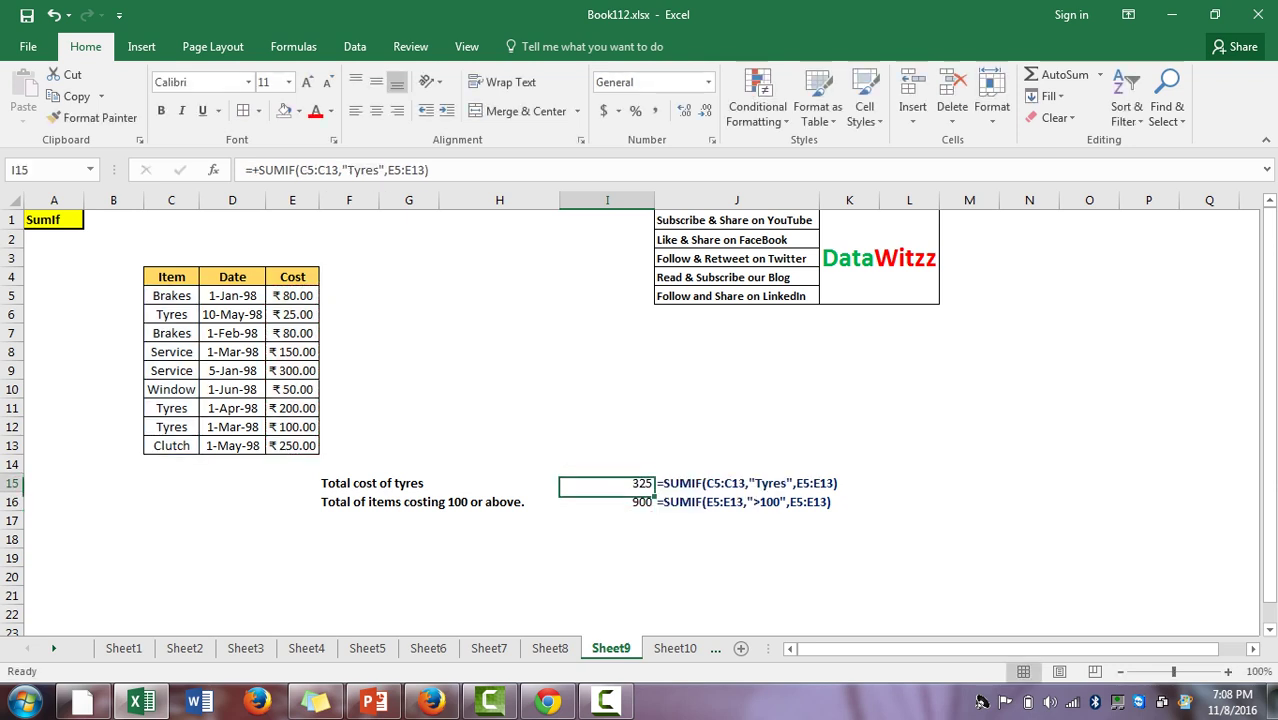
key(Down)
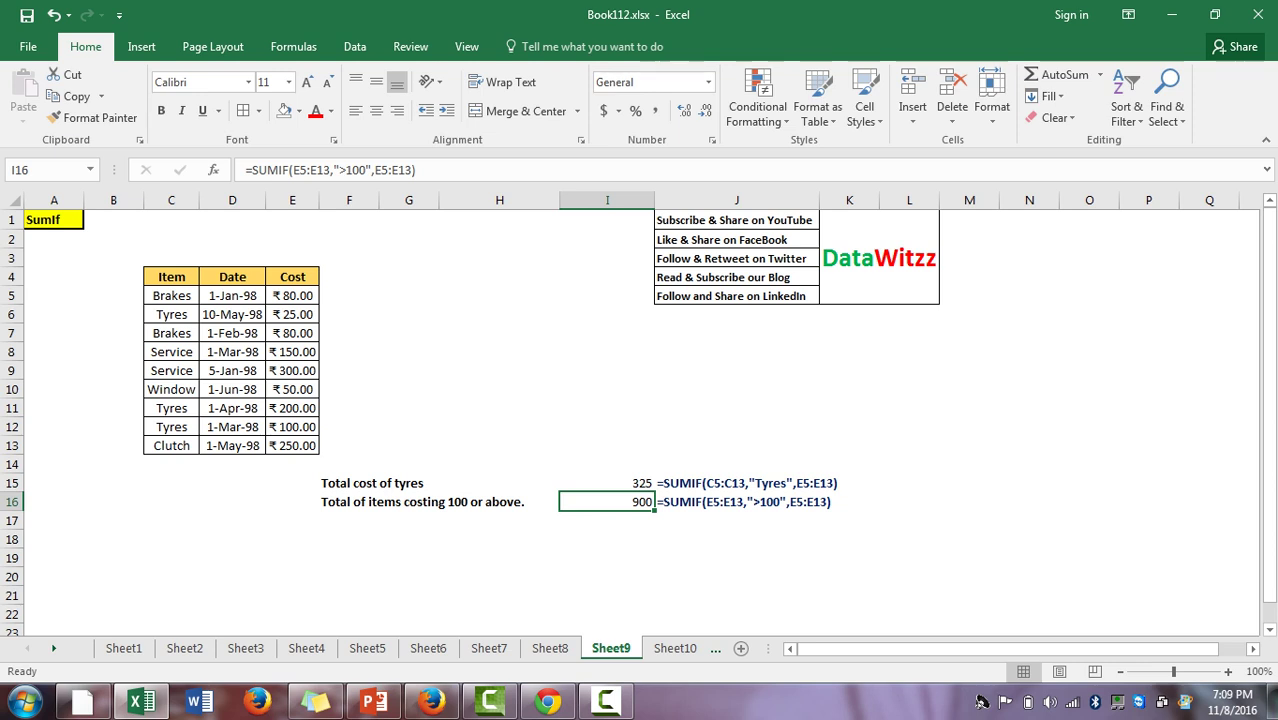
text(+sum)
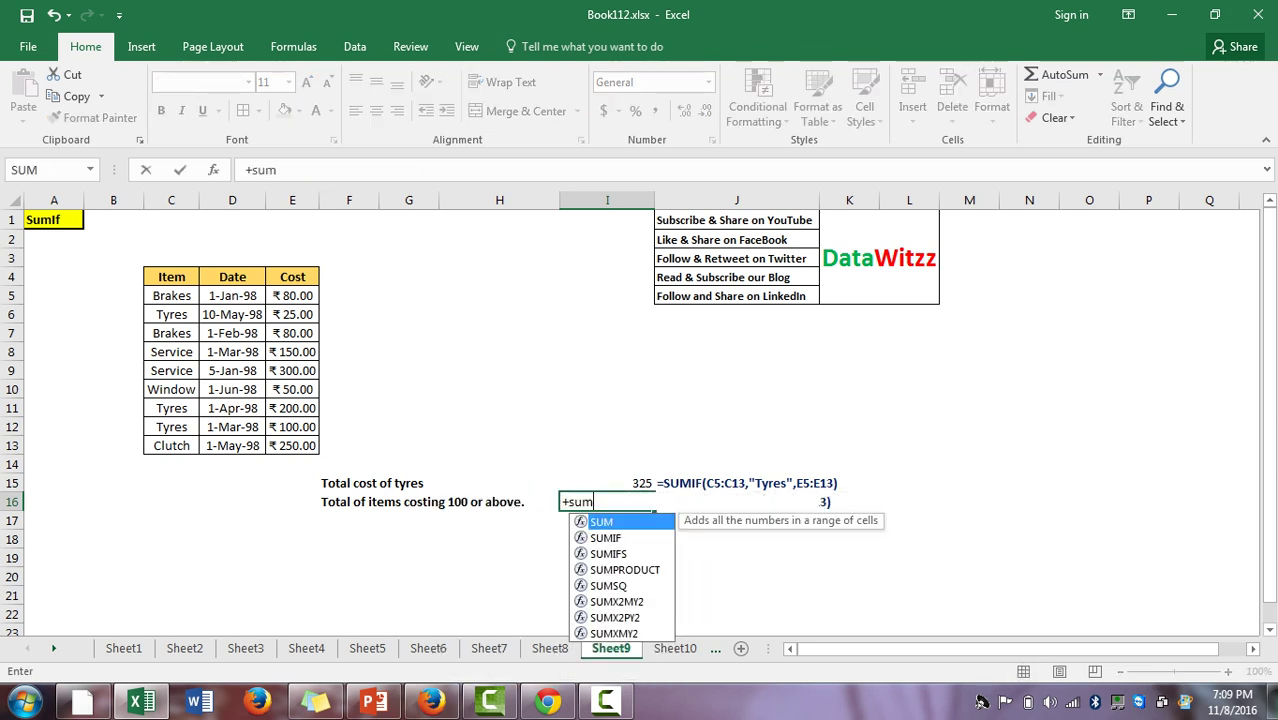
text(i)
key(Tab)
key(Left)
key(Left)
key(Left)
key(Left)
key(Left)
key(Up)
key(Up)
key(Up)
key(Left)
key(shift+Up)
key(shift+Up)
key(shift+Up)
key(shift+Up)
key(shift+Up)
key(shift+Up)
key(shift+Up)
key(shift+Up)
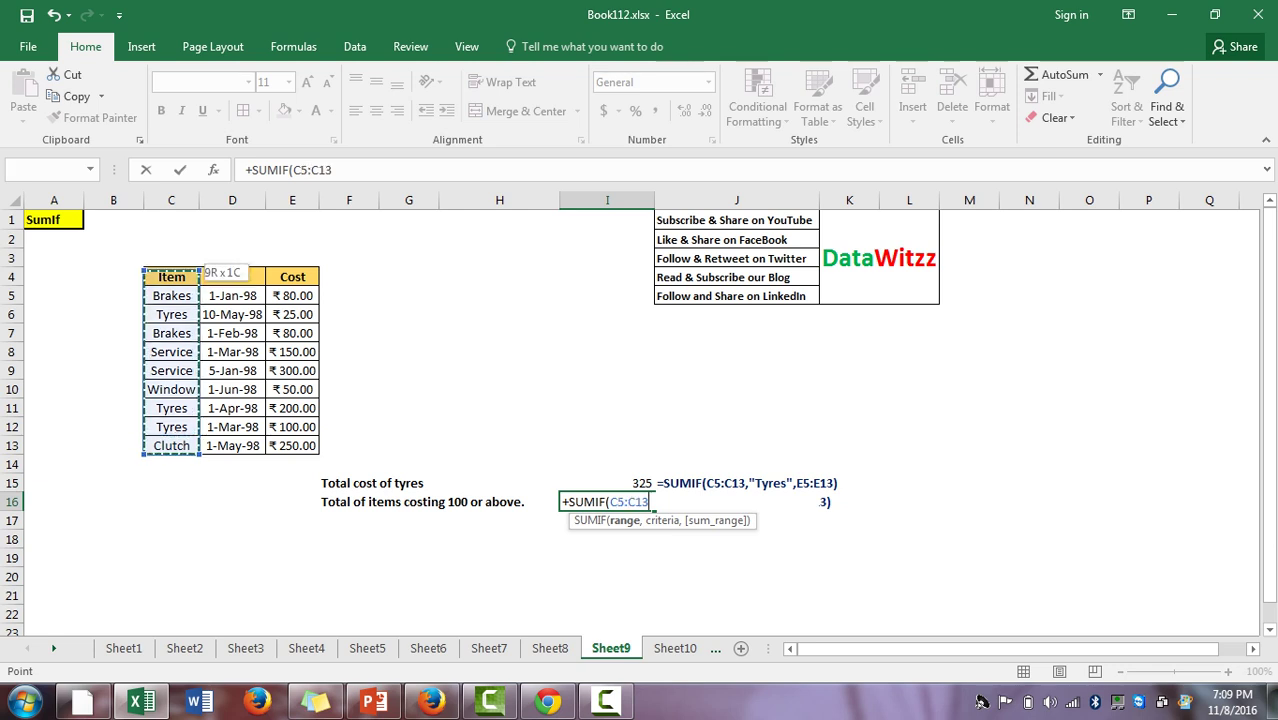
text(,)
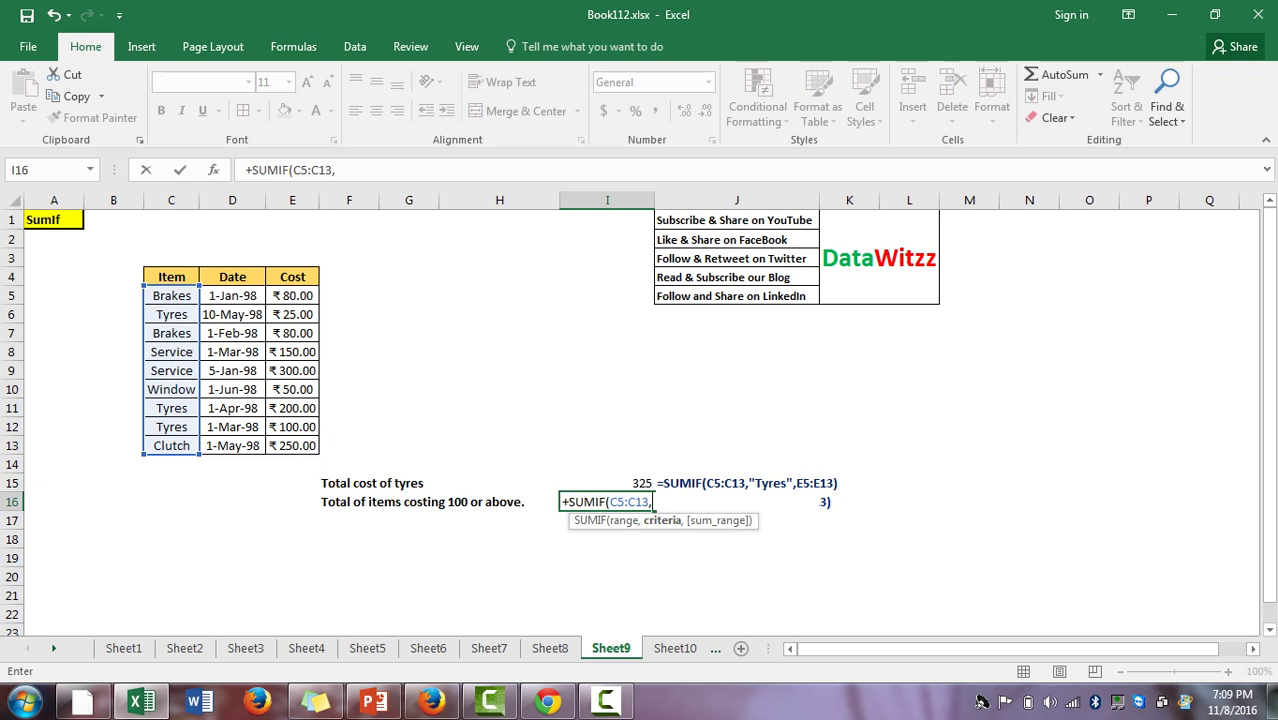
key(shift+Home)
Start a new SUMIF formula in I16 with the Cost cells E5:E13 as the criteria range
text(+sumif()
key(Left)
key(Left)
key(Left)
key(Left)
key(Up)
key(Up)
key(Up)
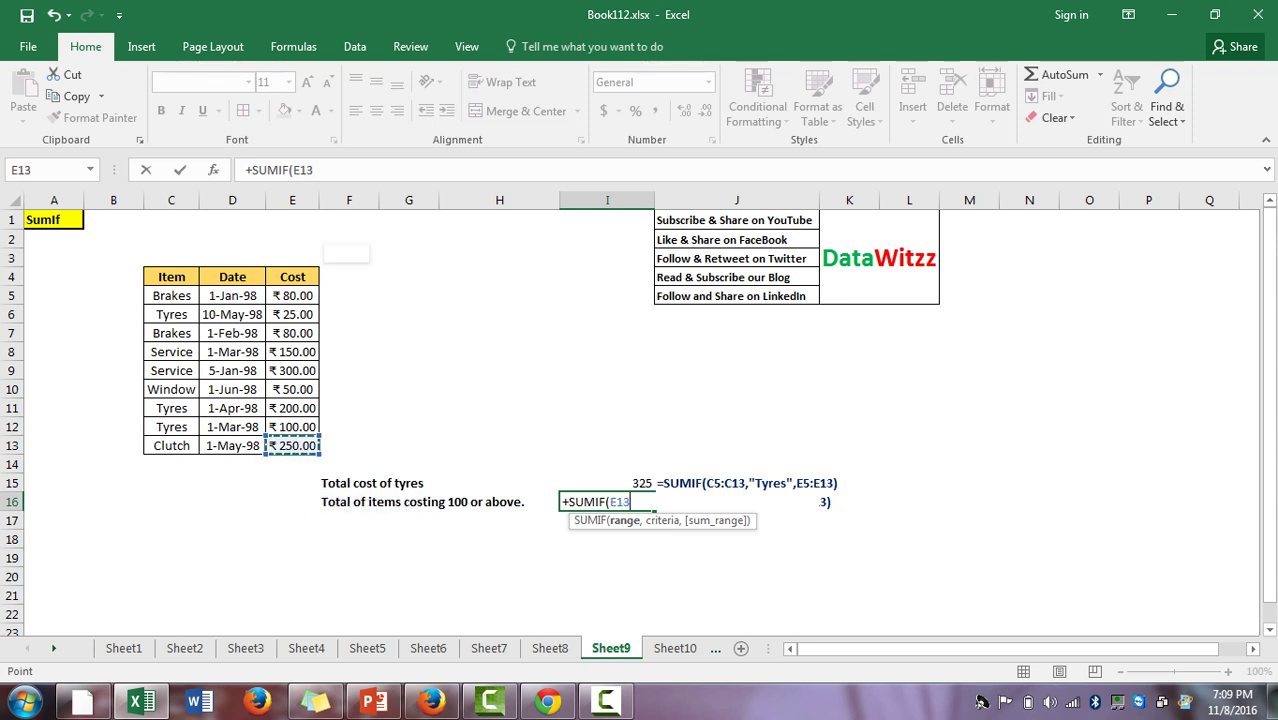
key(ctrl+shift+Up)
text(,)
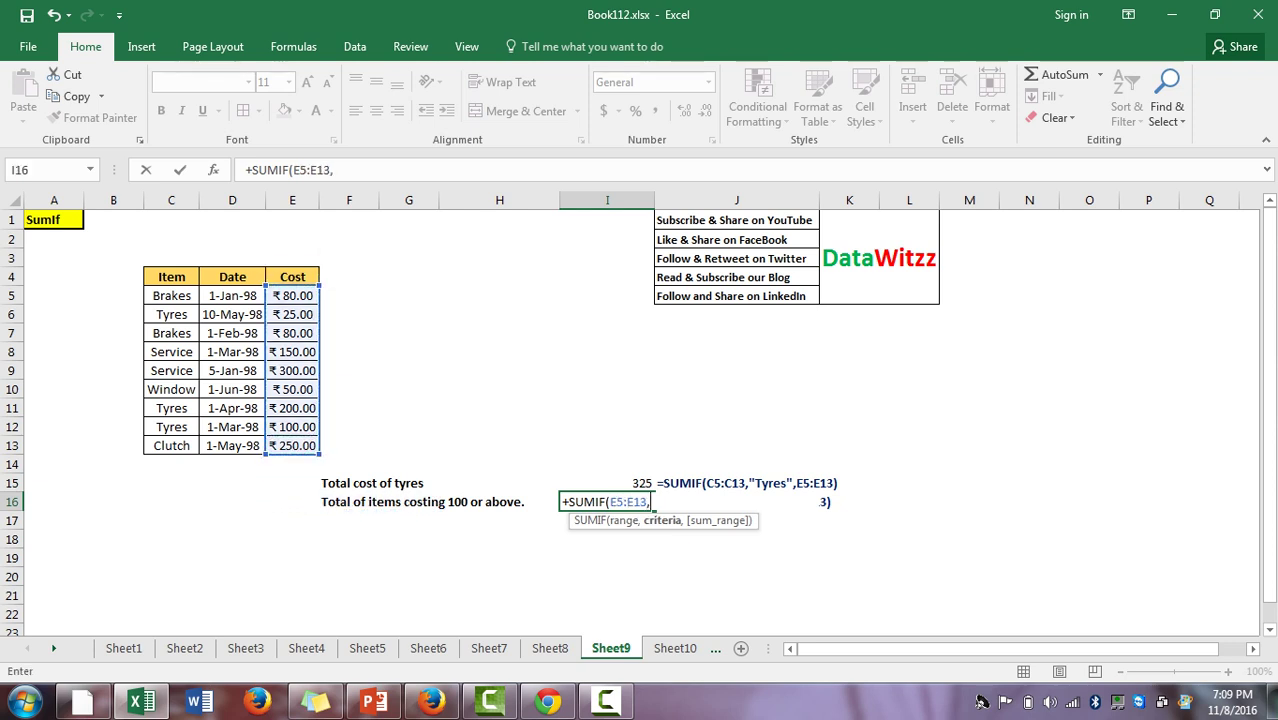
Complete the SUMIF formula in I16 with the criterion ">100" and the sum range E5:E13
text(">100",)
key(Left)
key(Left)
key(Left)
key(Left)
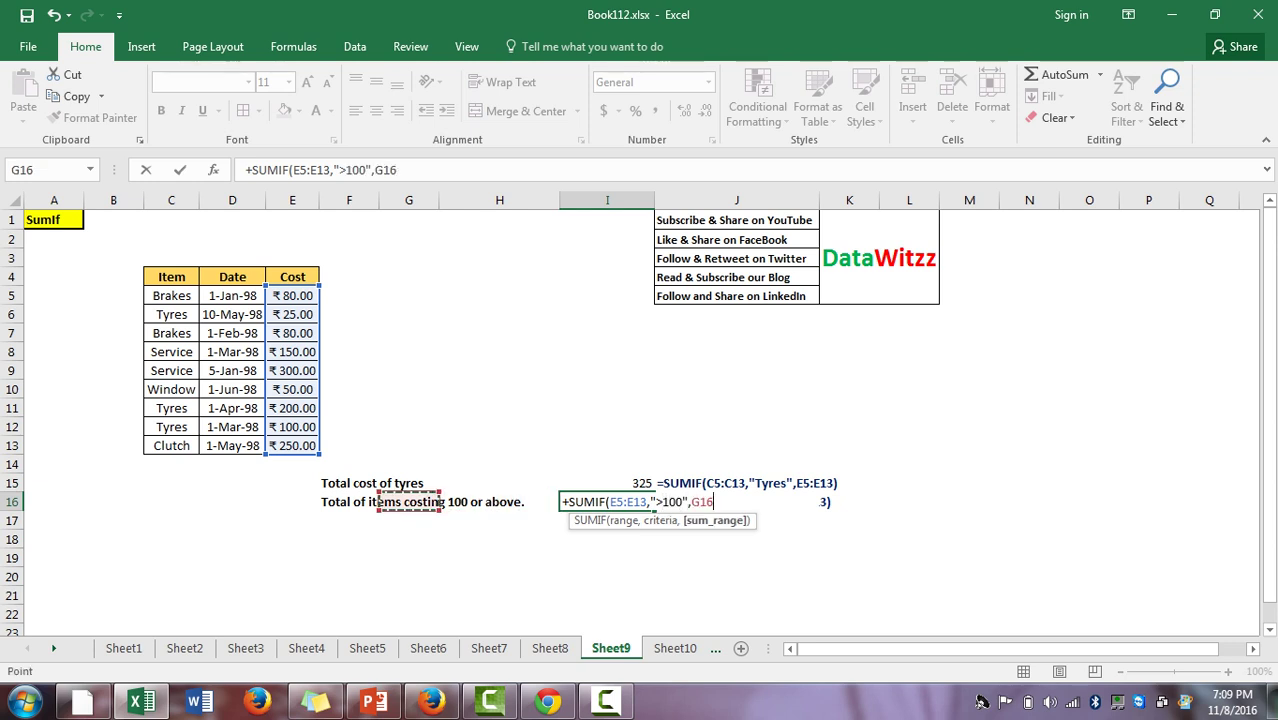
key(Up)
key(Up)
key(Up)
key(shift+Up)
key(shift+Up)
key(shift+Up)
key(shift+Up)
key(shift+Up)
key(shift+Up)
key(shift+Up)
key(shift+Up)
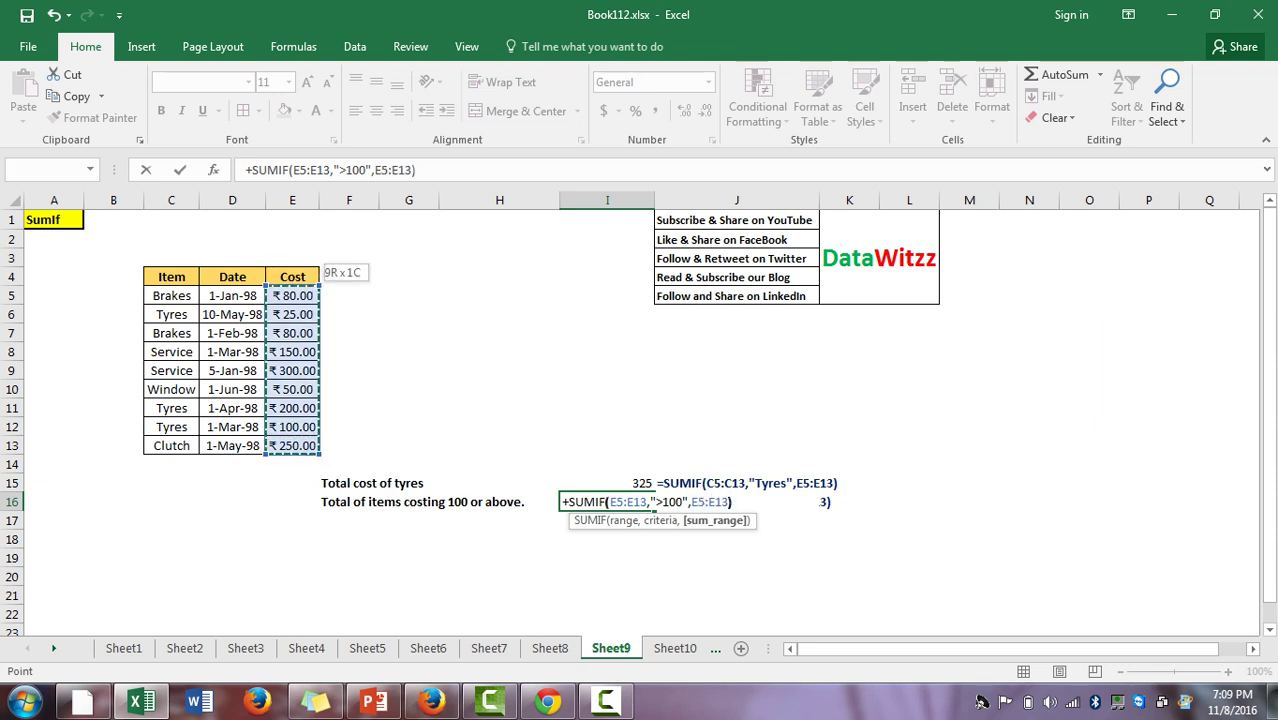
text())
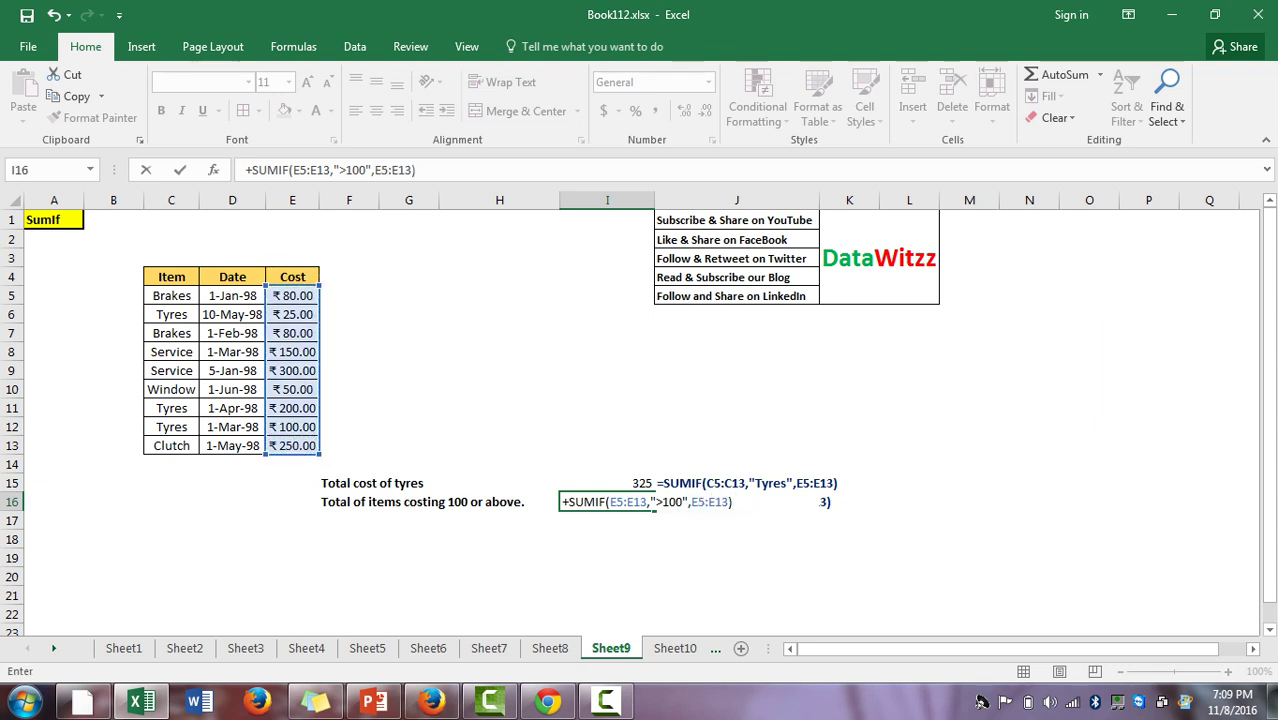
key(Return)
key(Up)
key(Up)
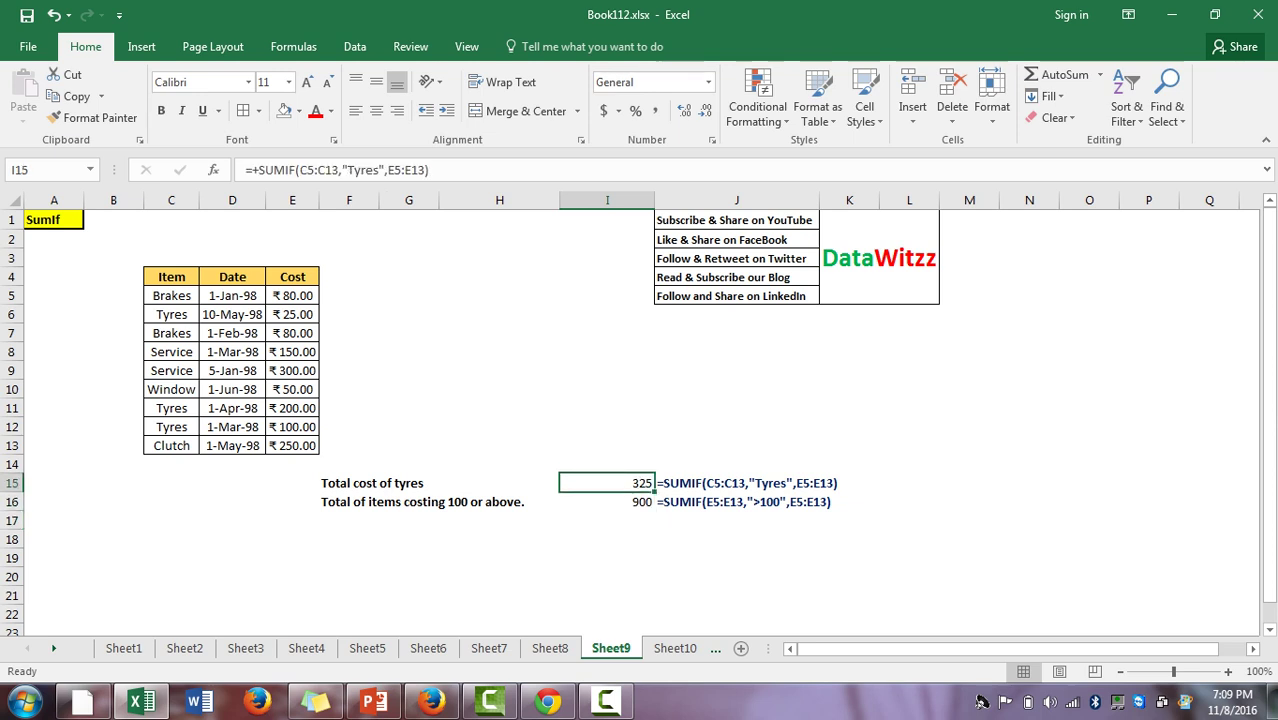
Fill the costs above 100 in E13, E11, E9 and E8 with orange and select them together to check their sum
click(292, 445)
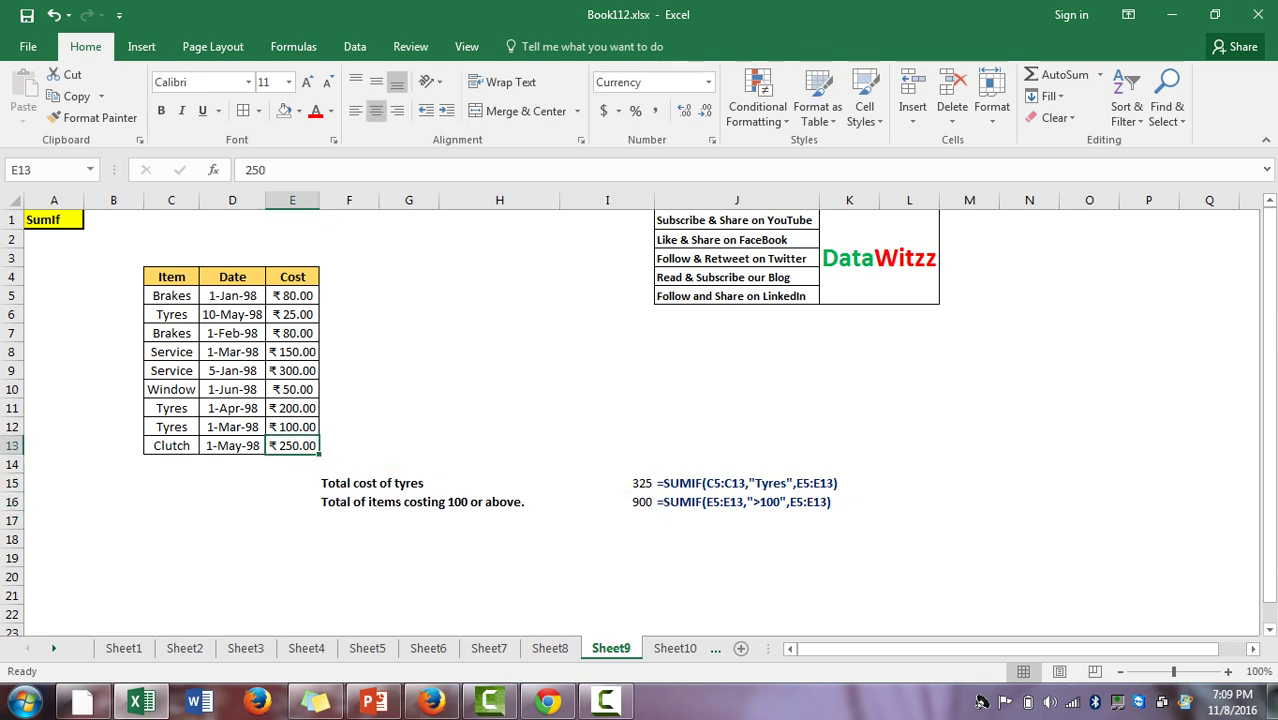
click(298, 111)
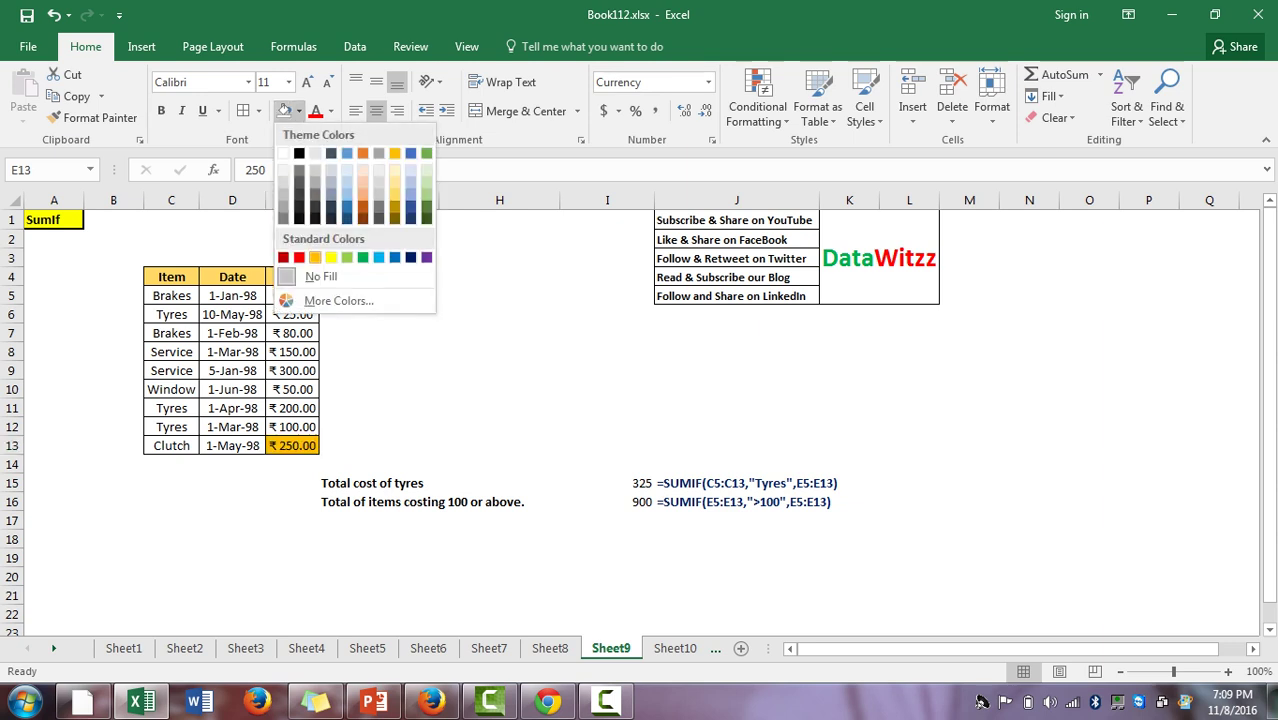
click(315, 257)
key(Up)
key(Up)
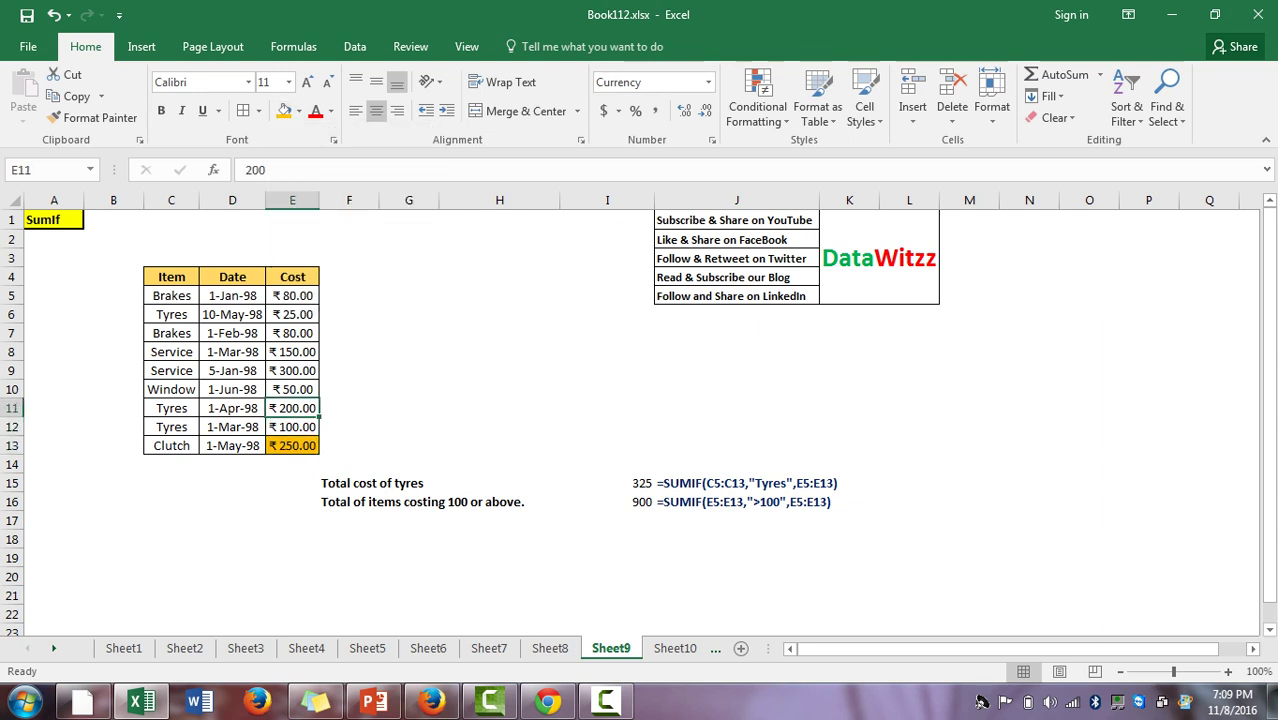
key(F4)
key(Up)
key(Up)
key(F4)
key(Up)
key(F4)
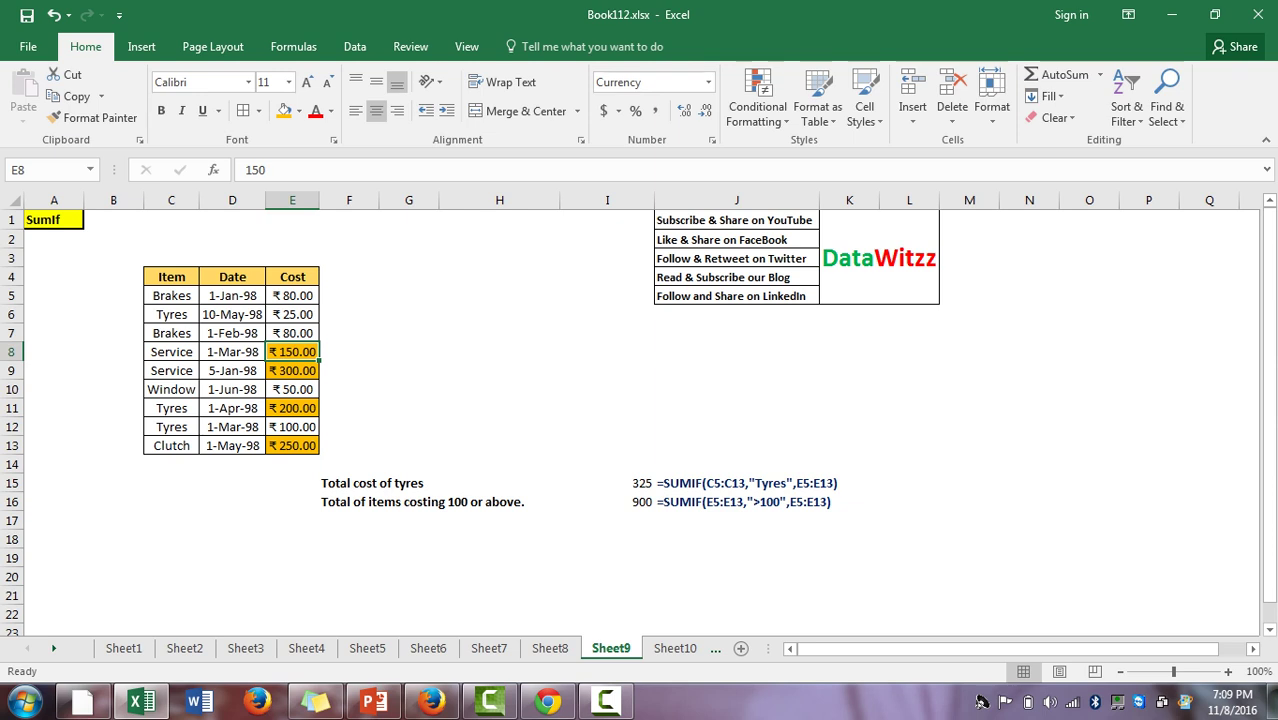
key(shift+Down)
ctrl+click(292, 445)
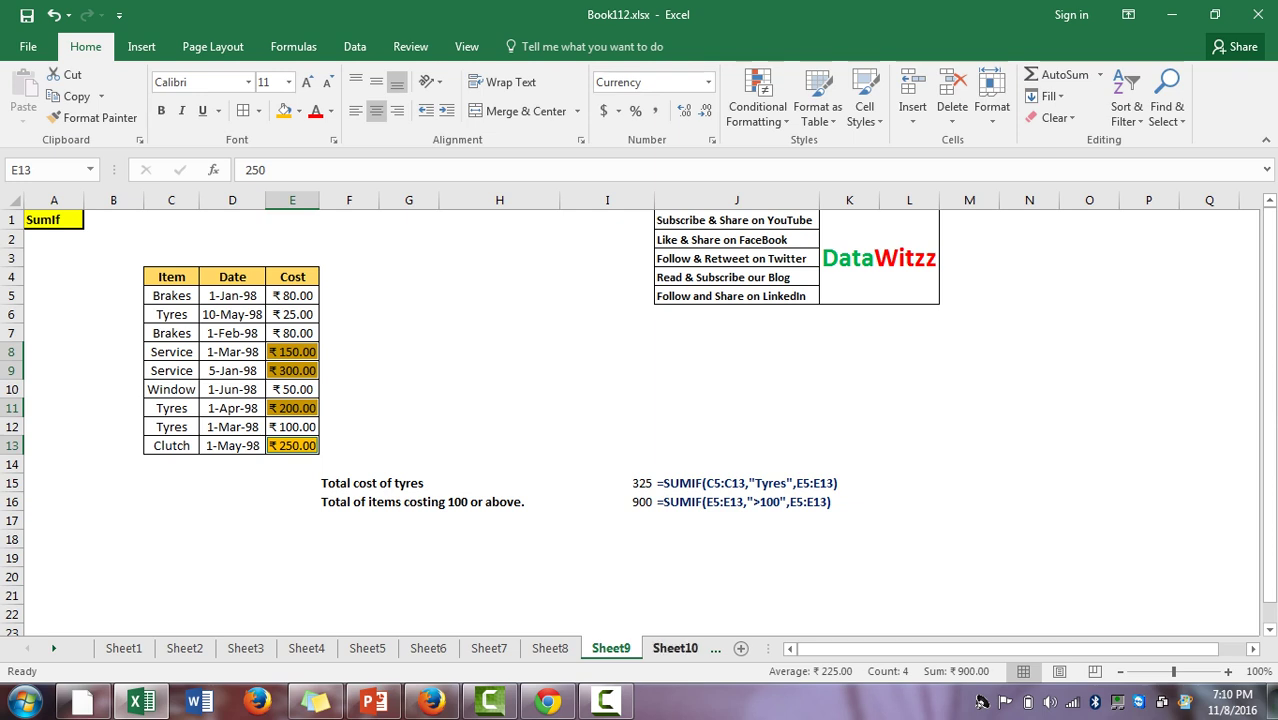
Open Sheet10 and select the first Result cell, E5, to view its IF formula
key(ctrl+Page_Down)
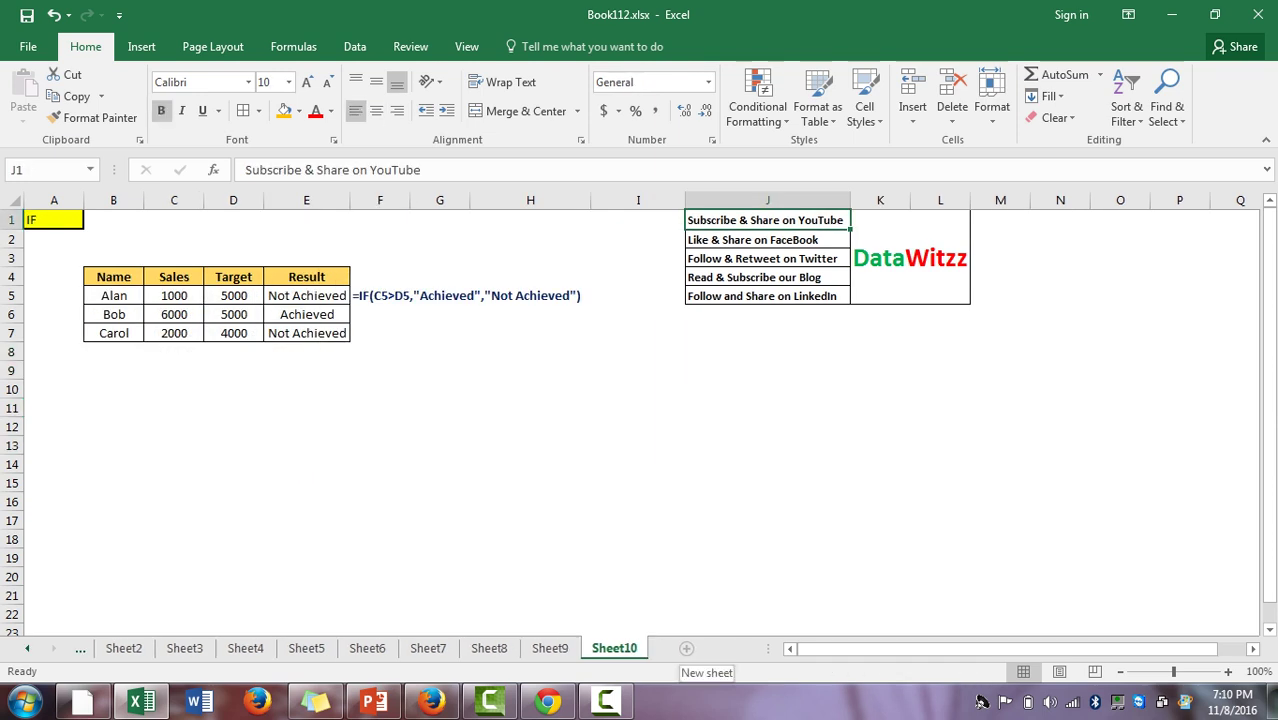
key(ctrl+Home)
key(Right)
key(Right)
key(Right)
key(Down)
key(Down)
key(Down)
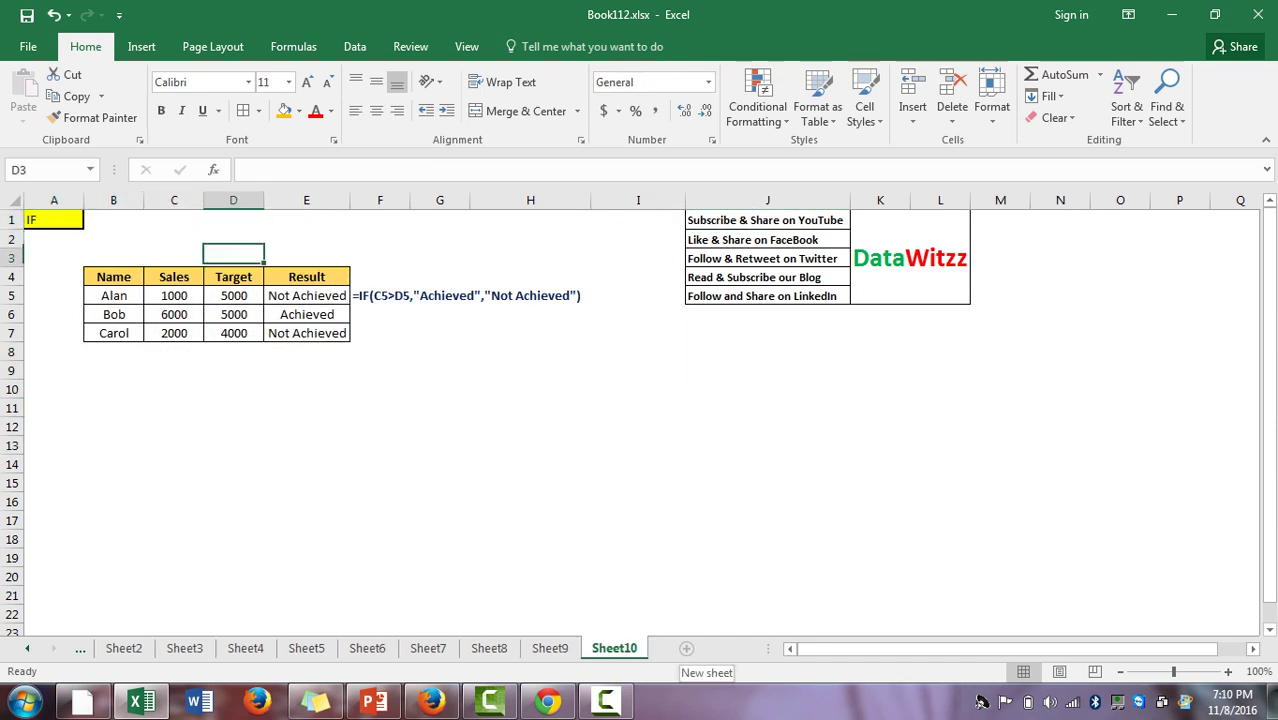
key(Right)
key(Down)
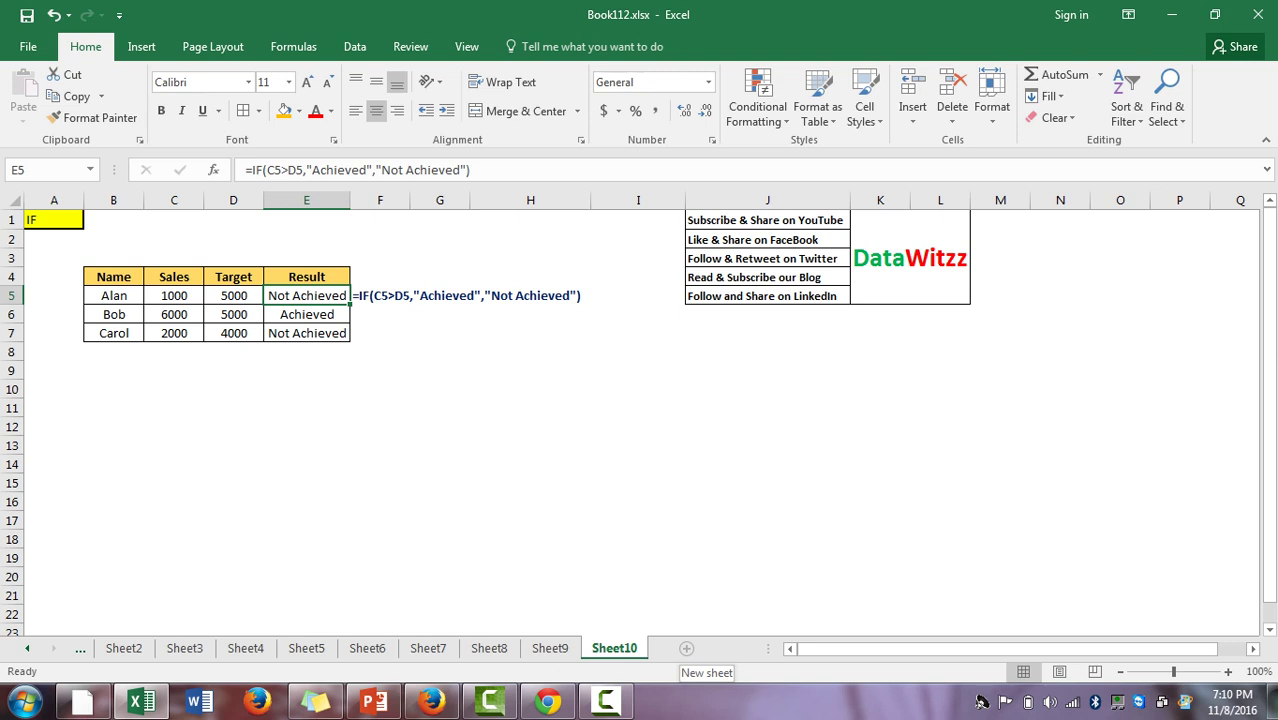
Start a new IF formula in E5 with the logical test C5>D5, comparing sales with target
key(Up)
key(Left)
key(Right)
key(Down)
text(+if)
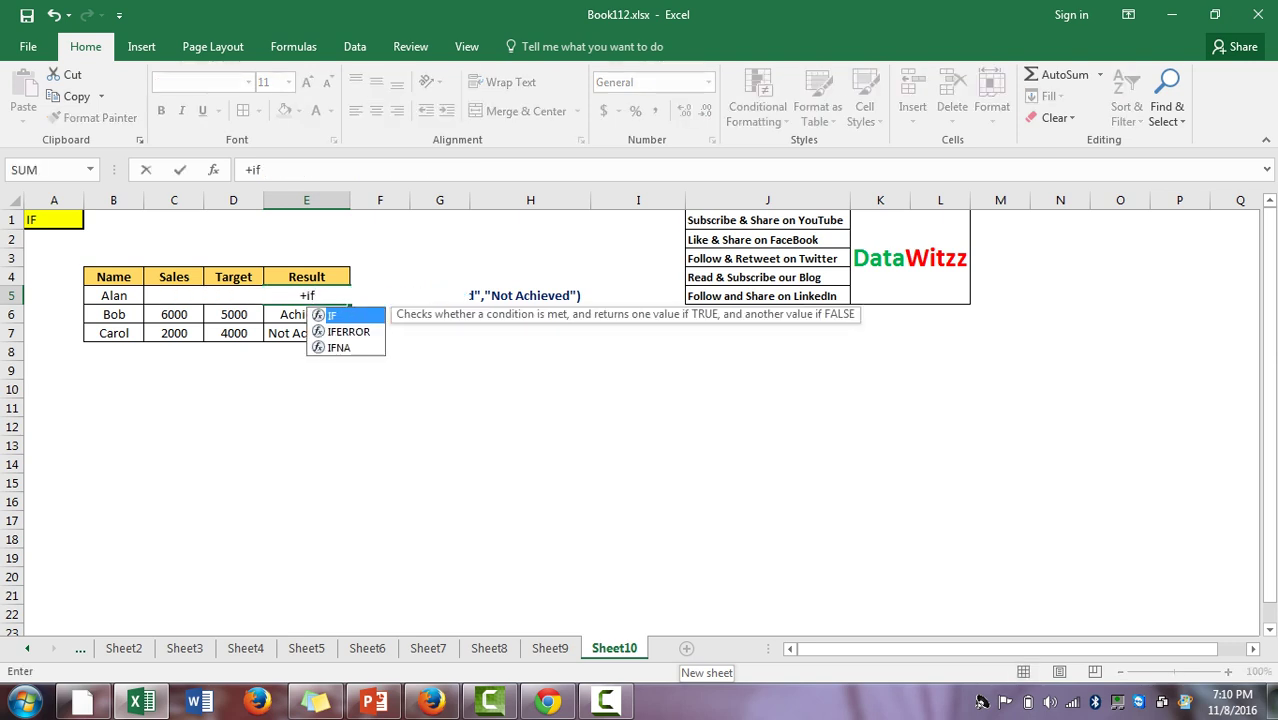
key(Tab)
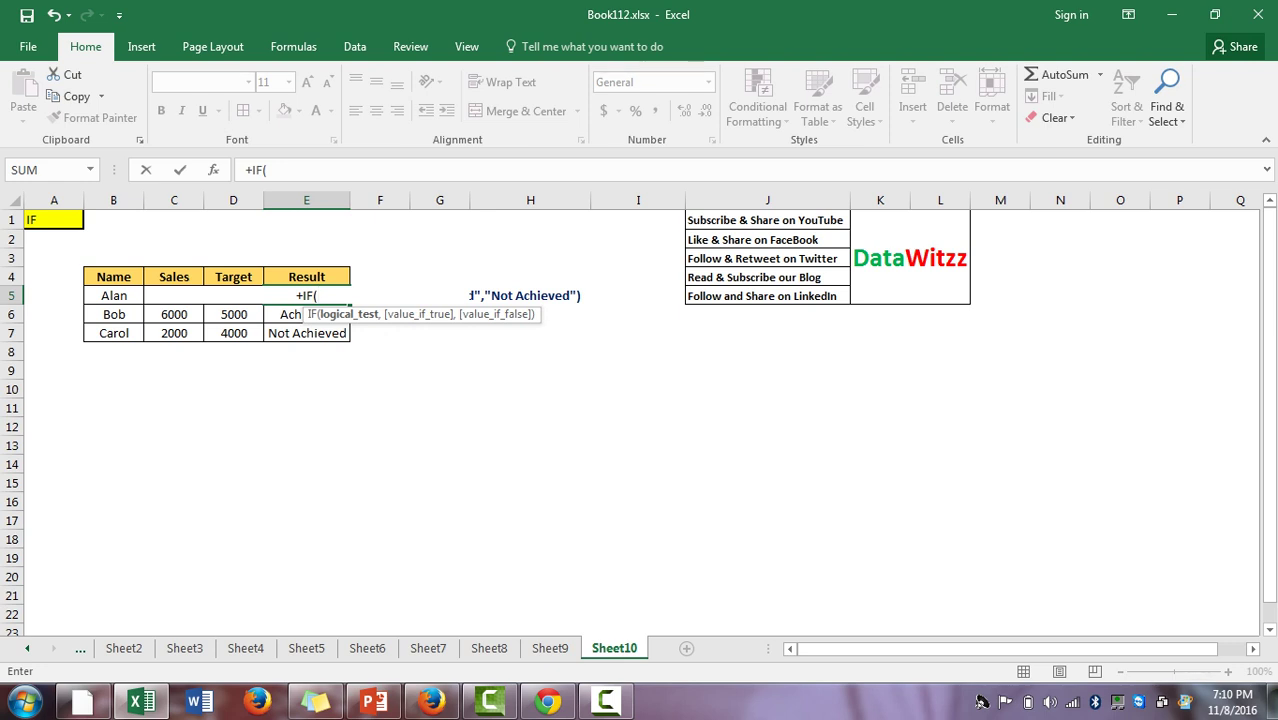
click(174, 295)
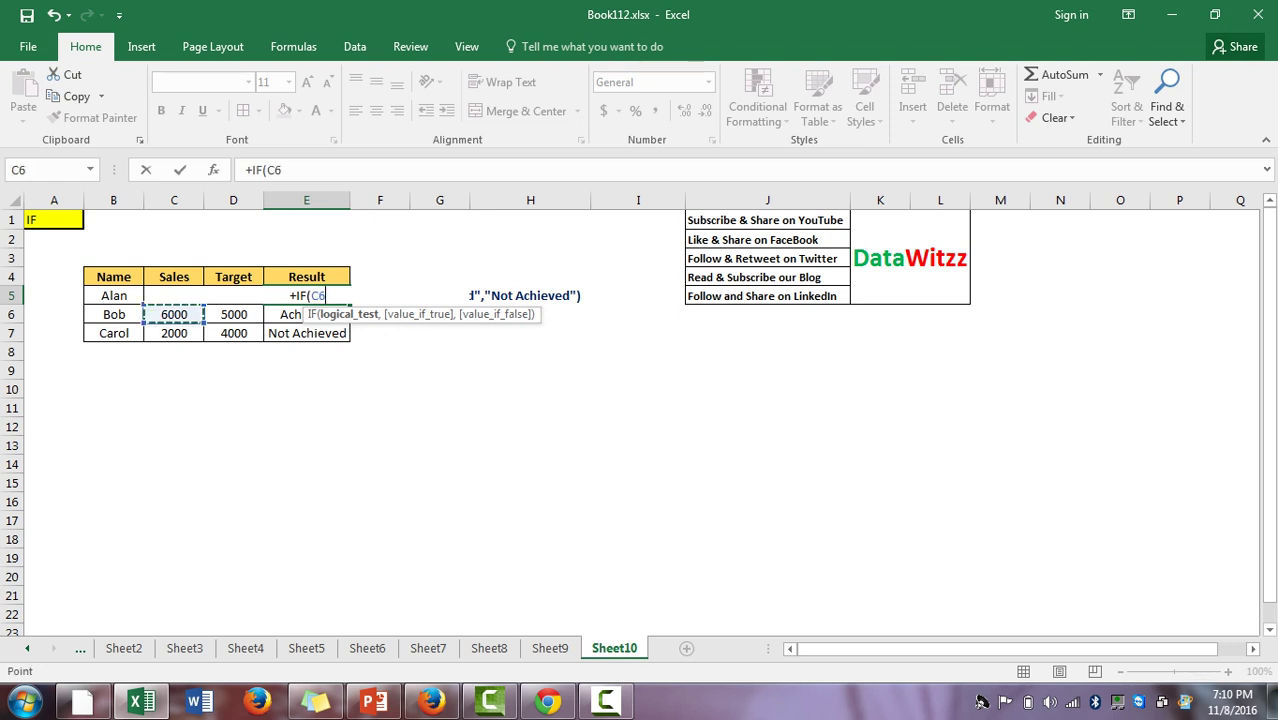
text(>)
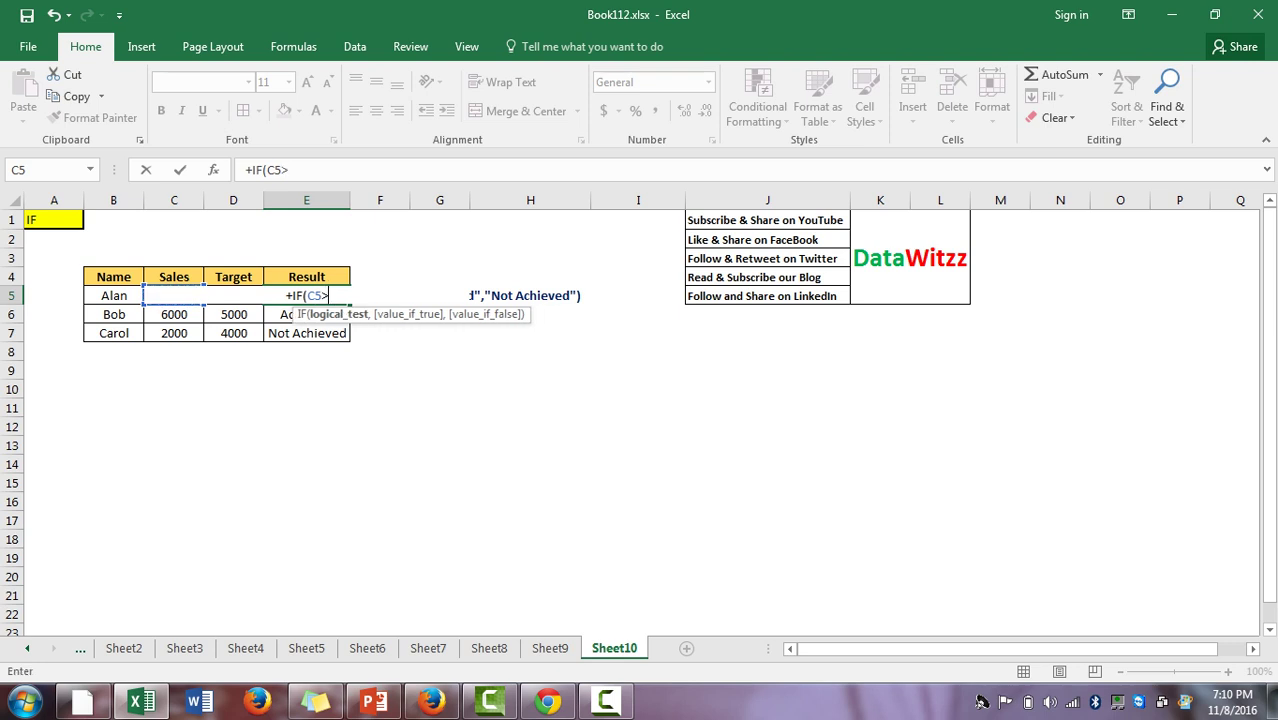
click(233, 295)
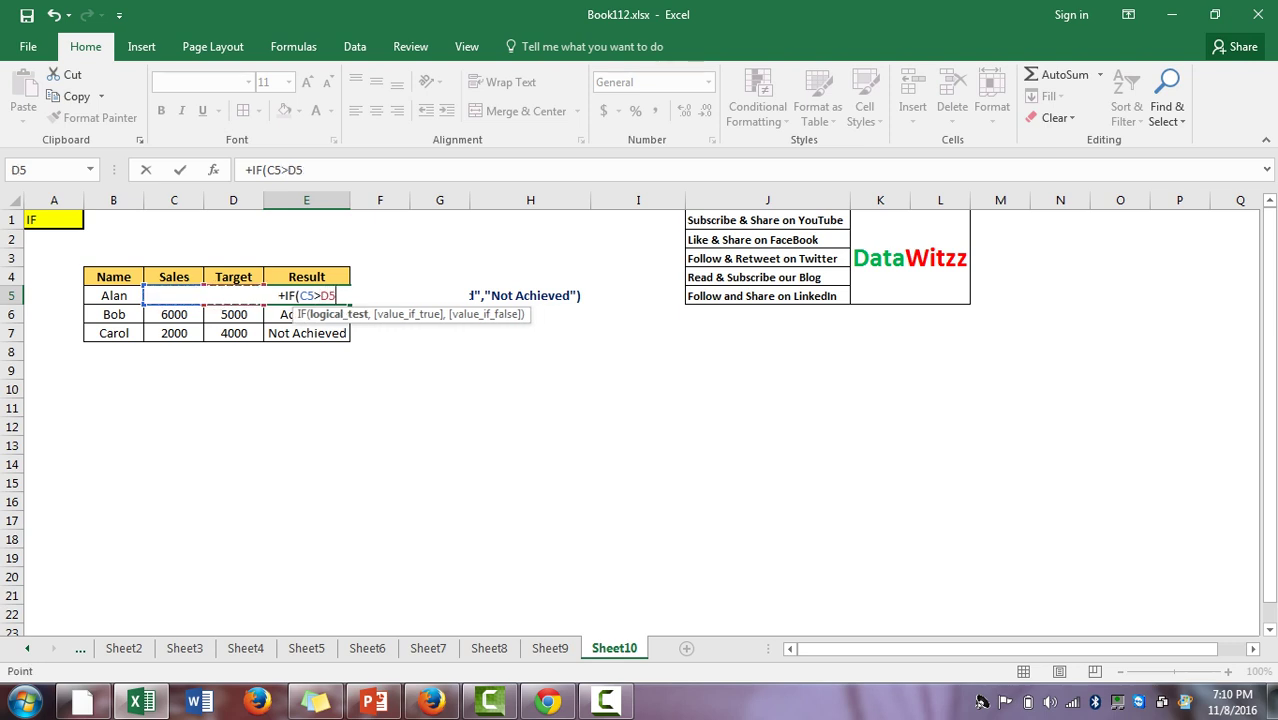
text(,)
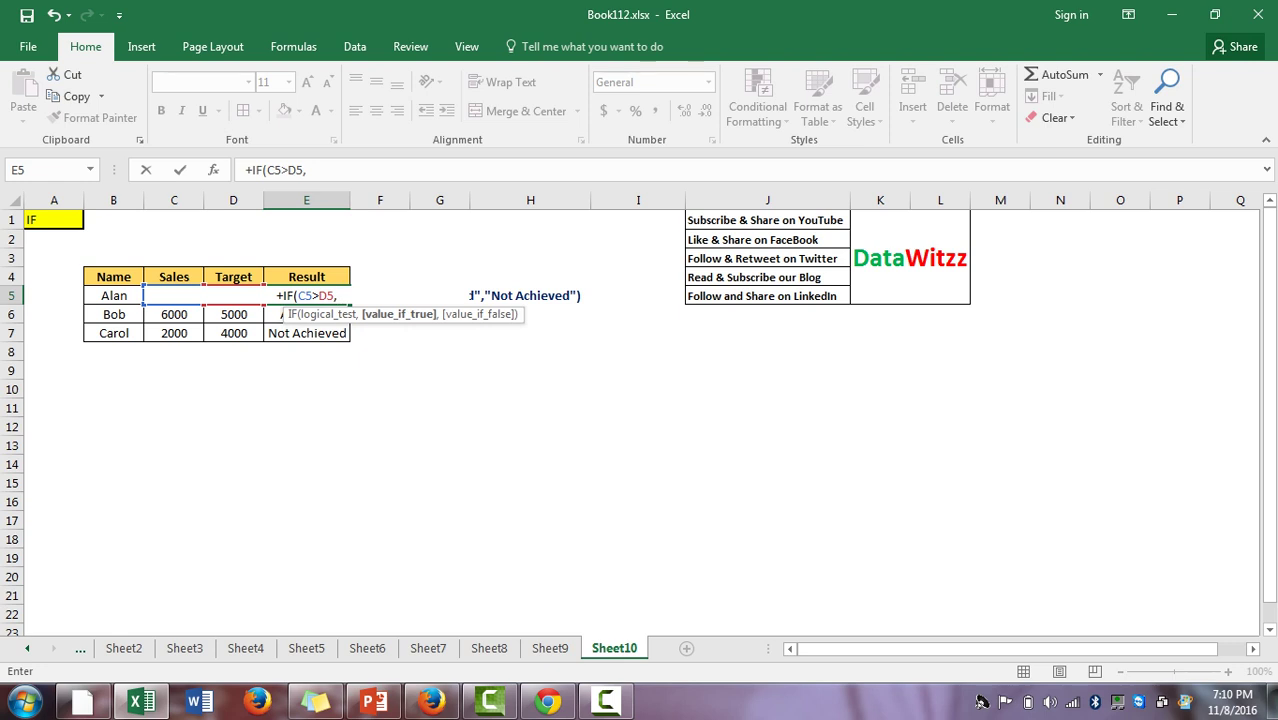
Complete the IF formula in E5 with "Achieved" for true and "Not Achieved" for false
text(")
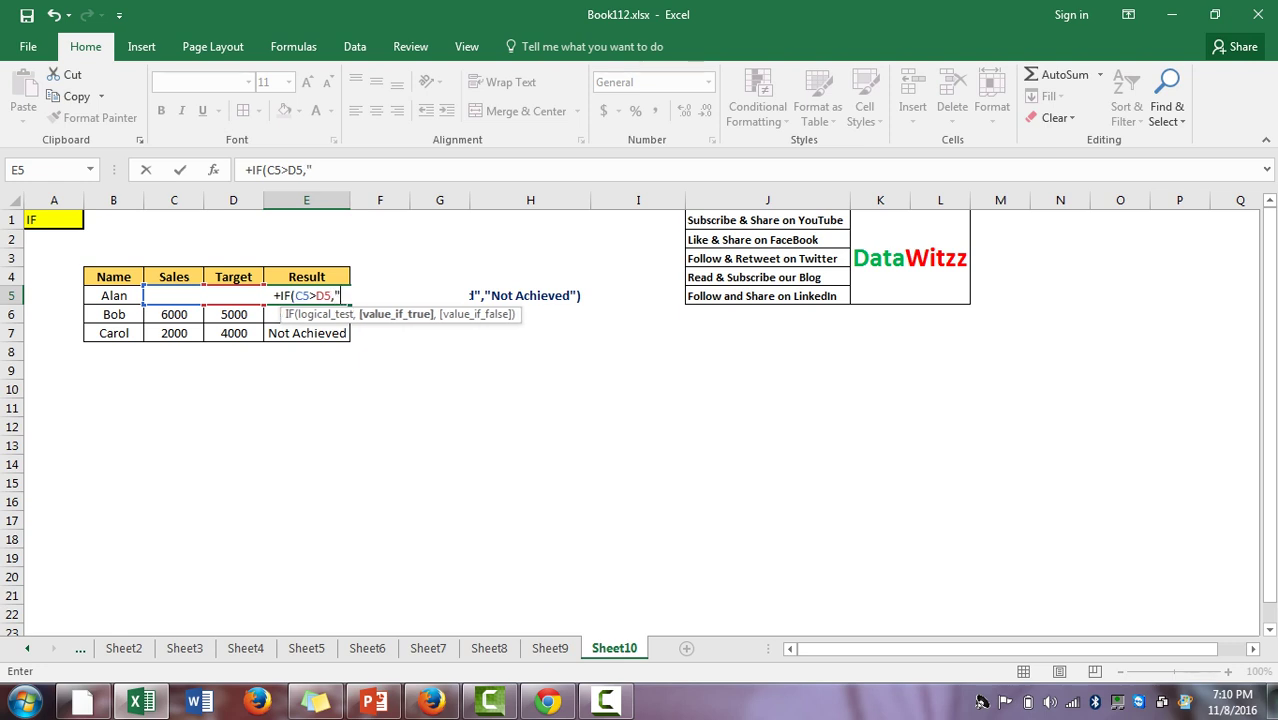
text(A)
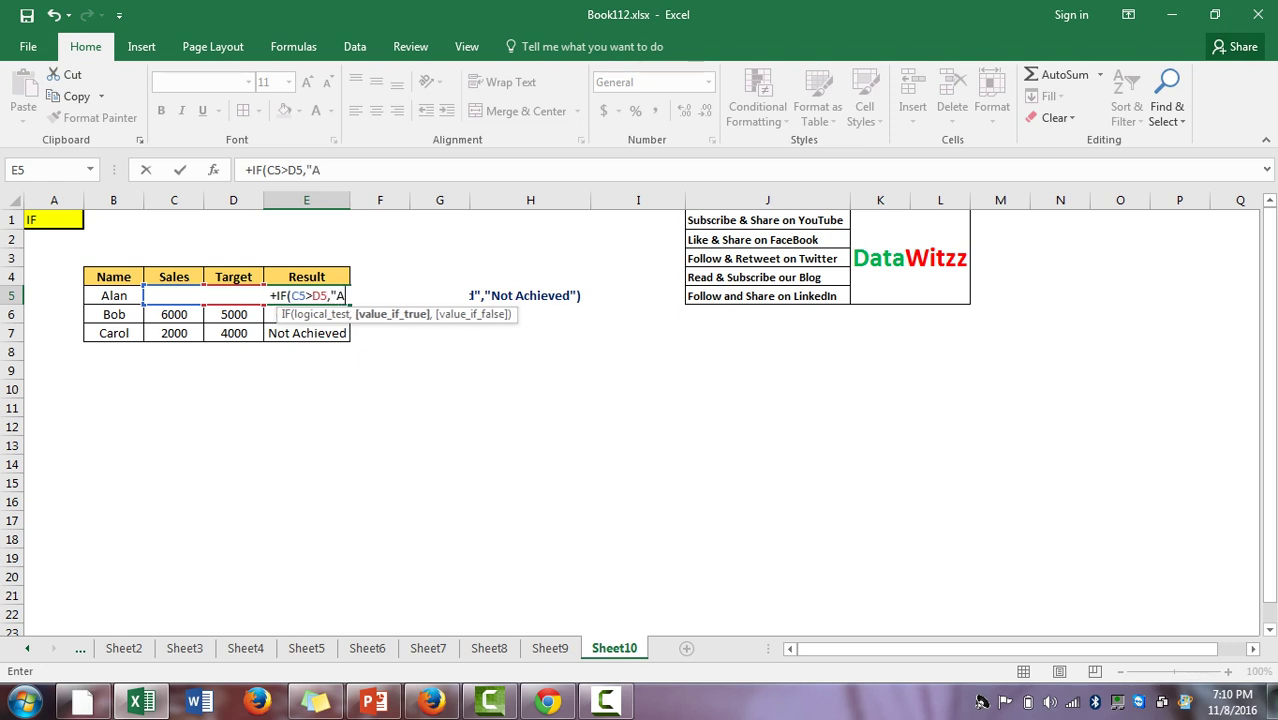
text(chieved)
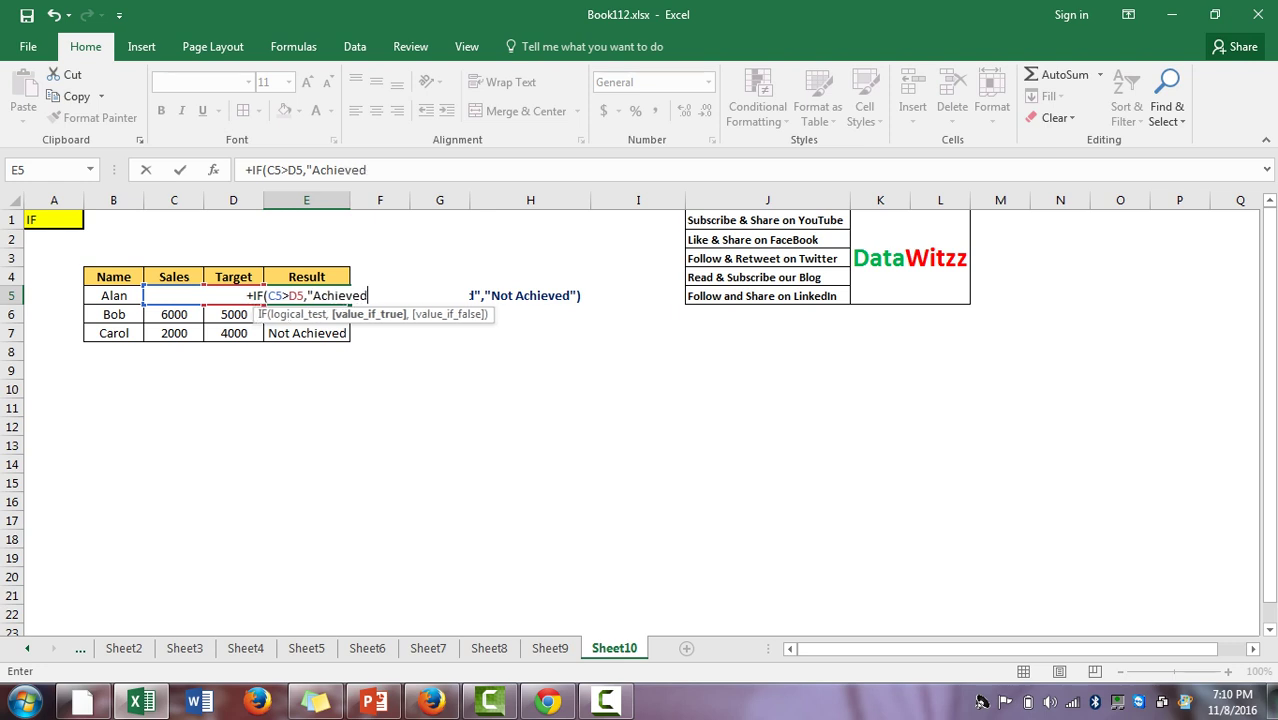
text(",)
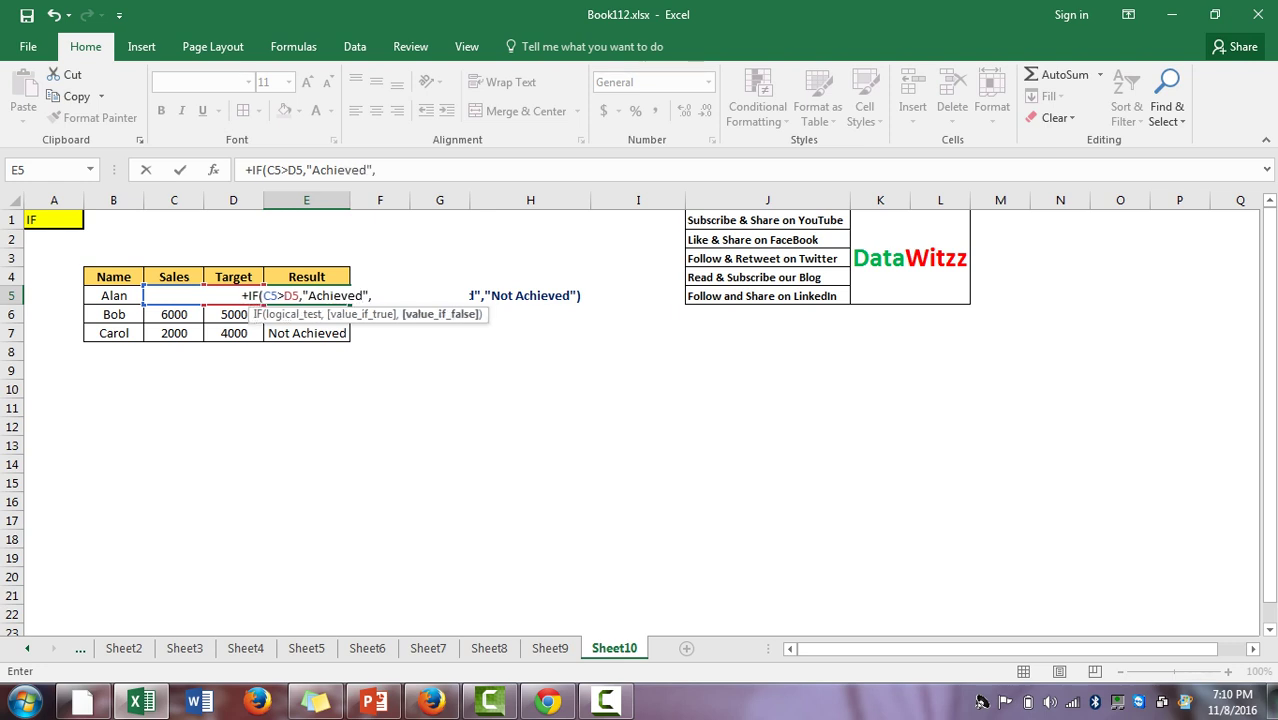
text("Not)
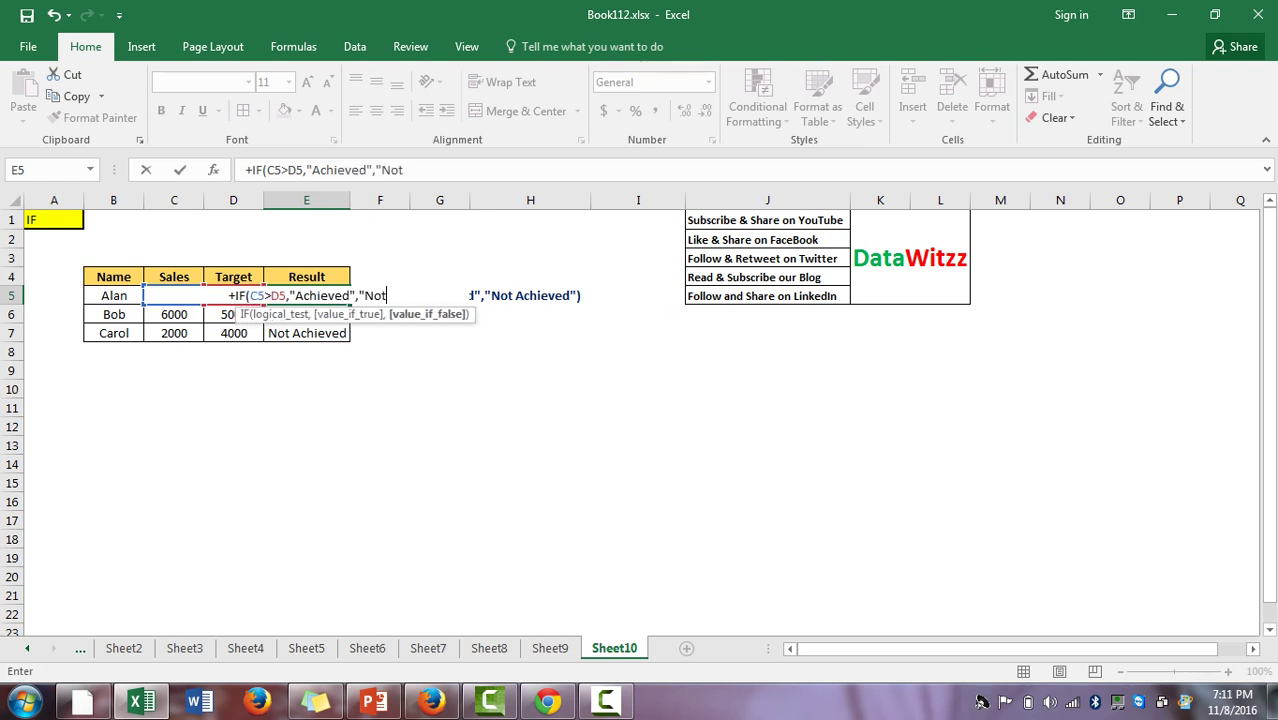
text( Ach)
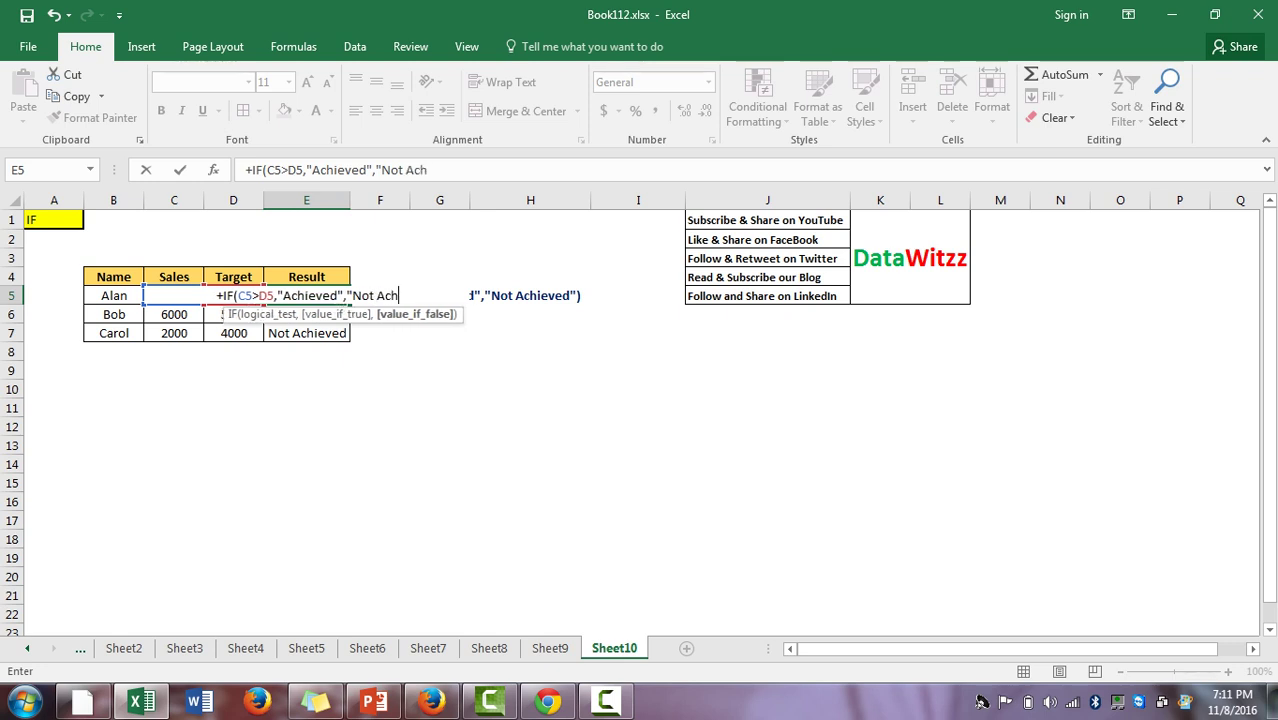
text(ieved"))
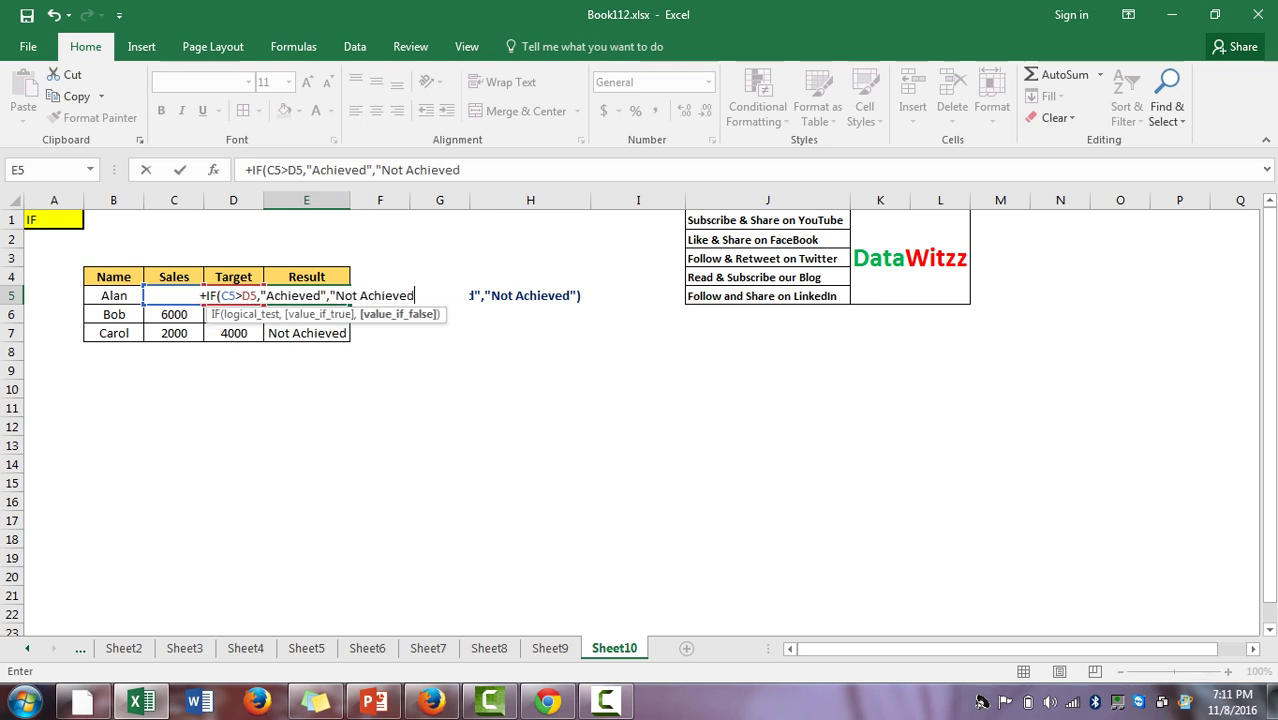
key(Return)
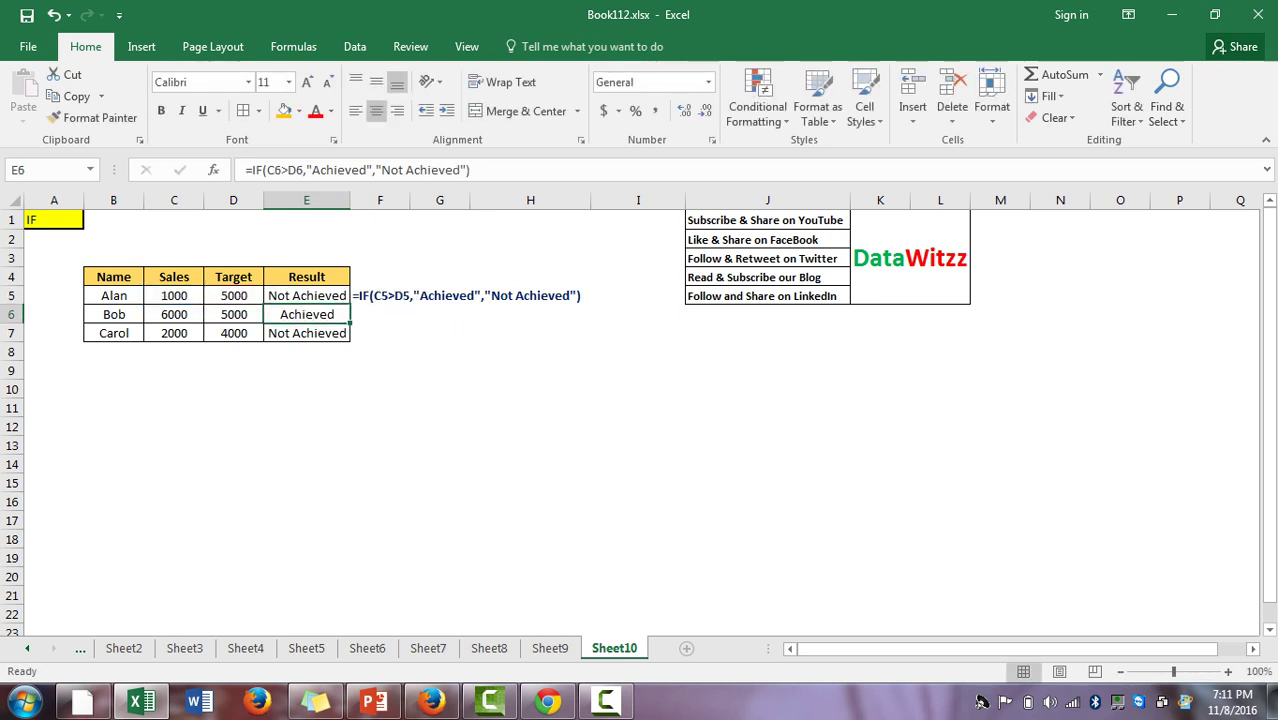
Compare the sales in C5 with the target in D5 to check the IF result
key(Up)
key(Left)
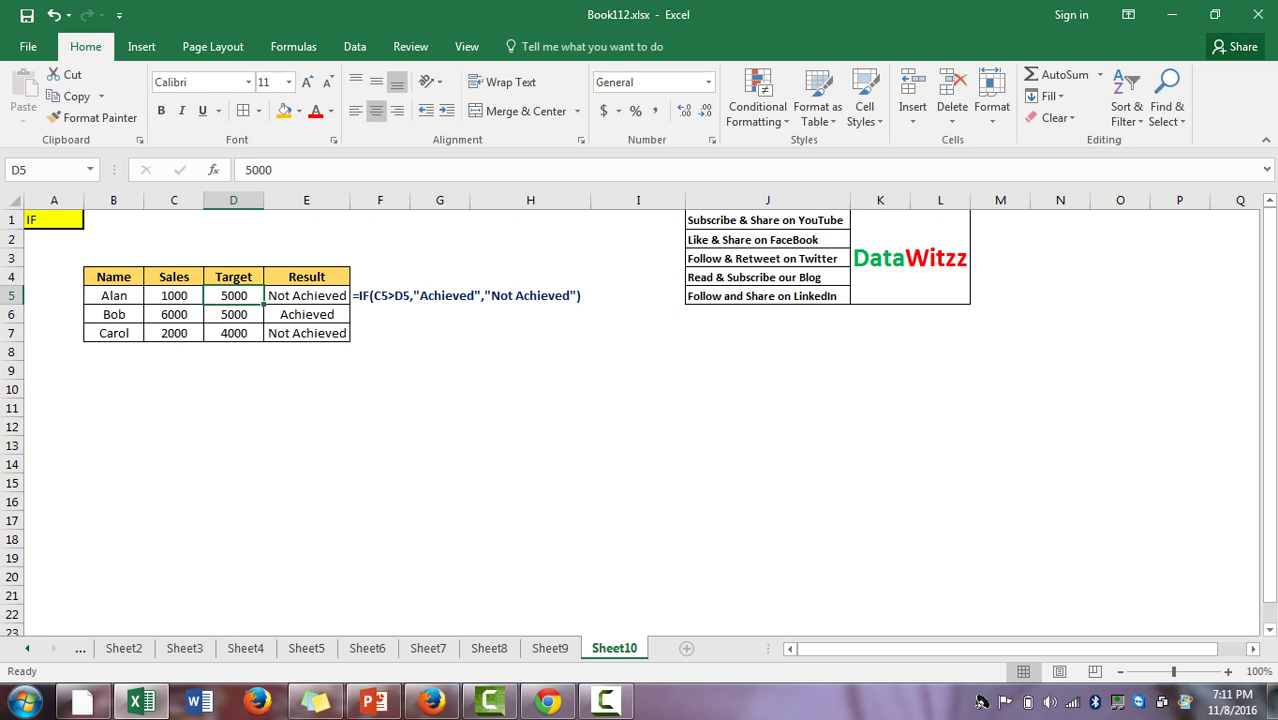
key(Up)
key(Down)
key(Left)
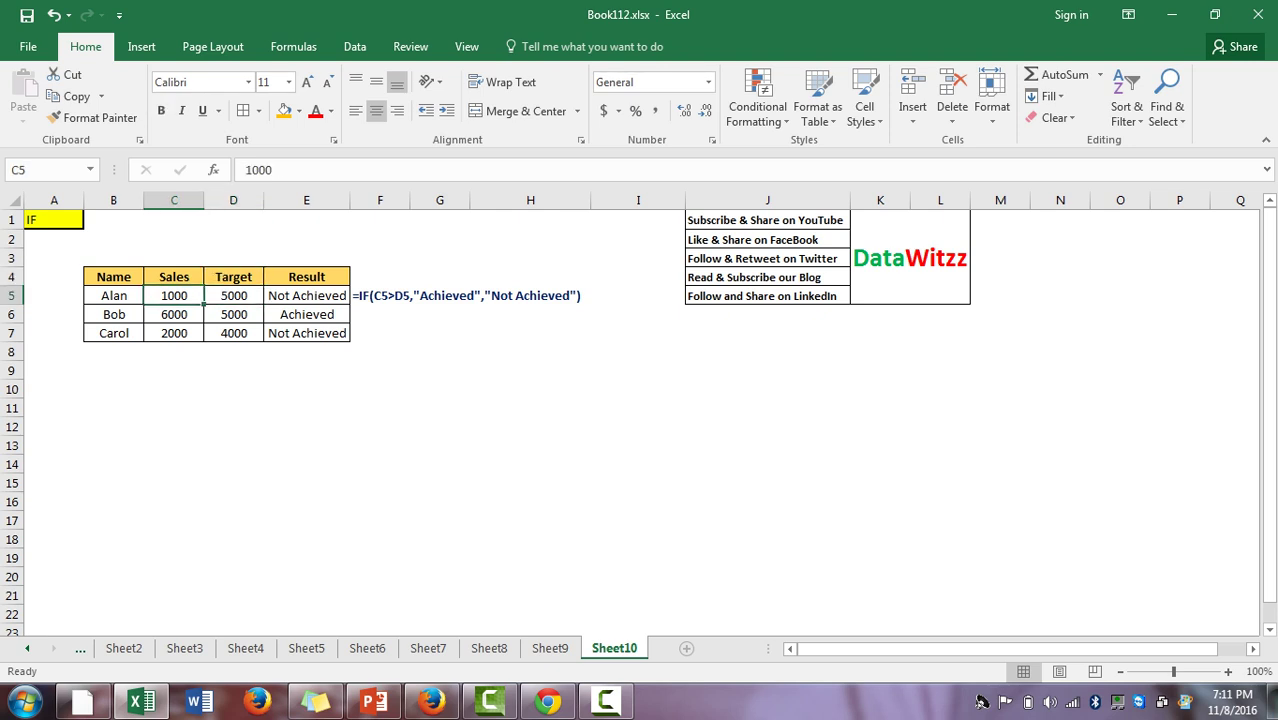
key(Right)
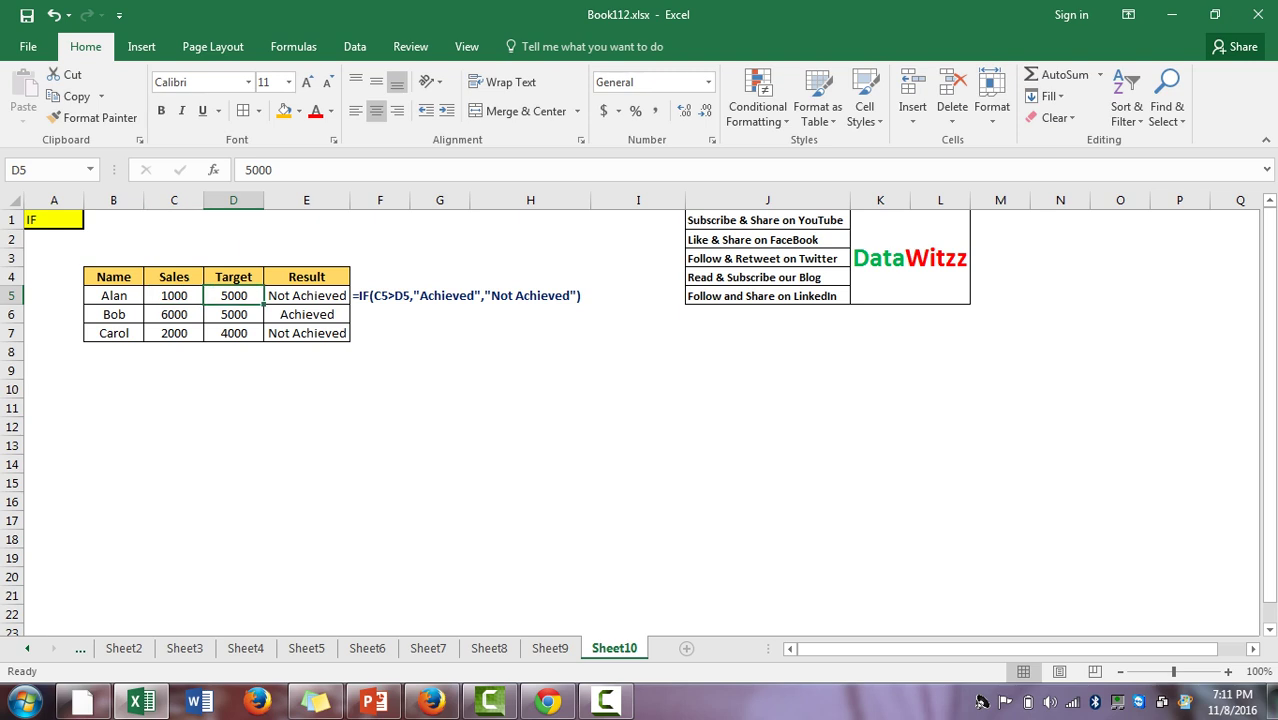
Copy the IF formula from E5 down to the remaining Result cells E6:E7
key(Right)
key(ctrl+c)
key(shift+Down)
key(shift+Down)
key(ctrl+v)
key(Return)
key(Down)
key(Left)
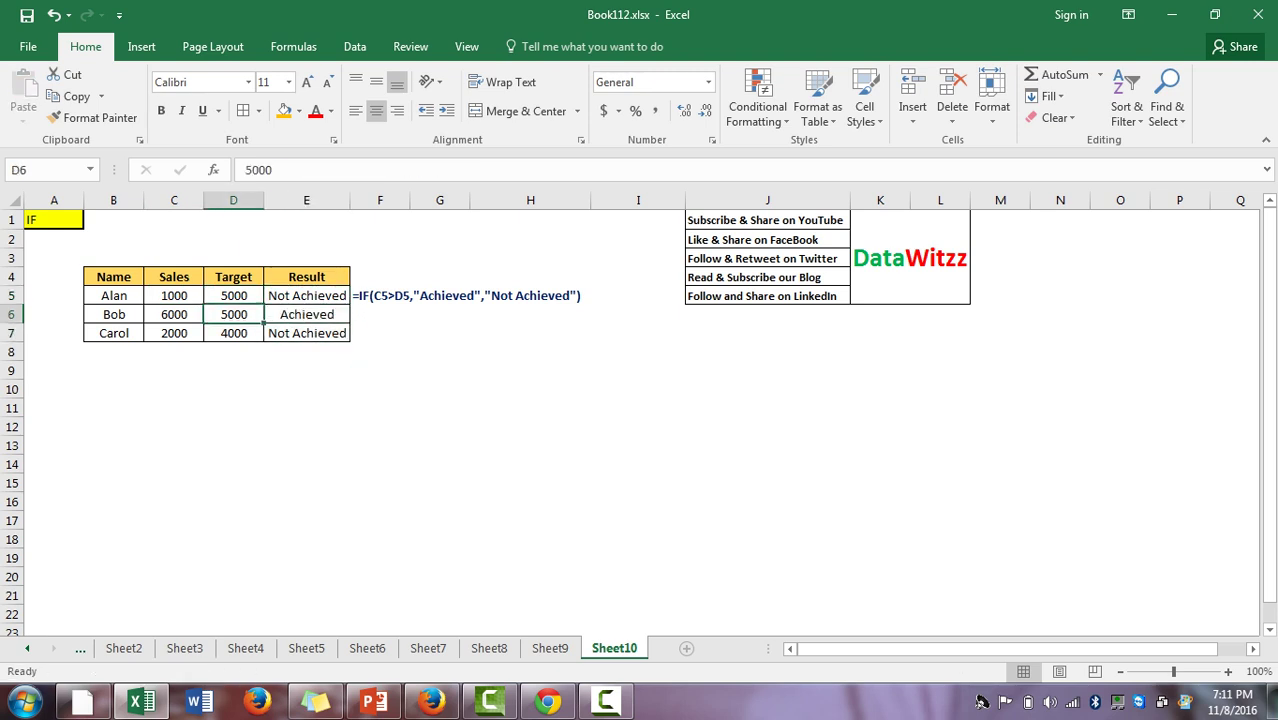
Check the copied IF formulas in E6 and E7 against the sales and target values in rows 6 and 7
key(Left)
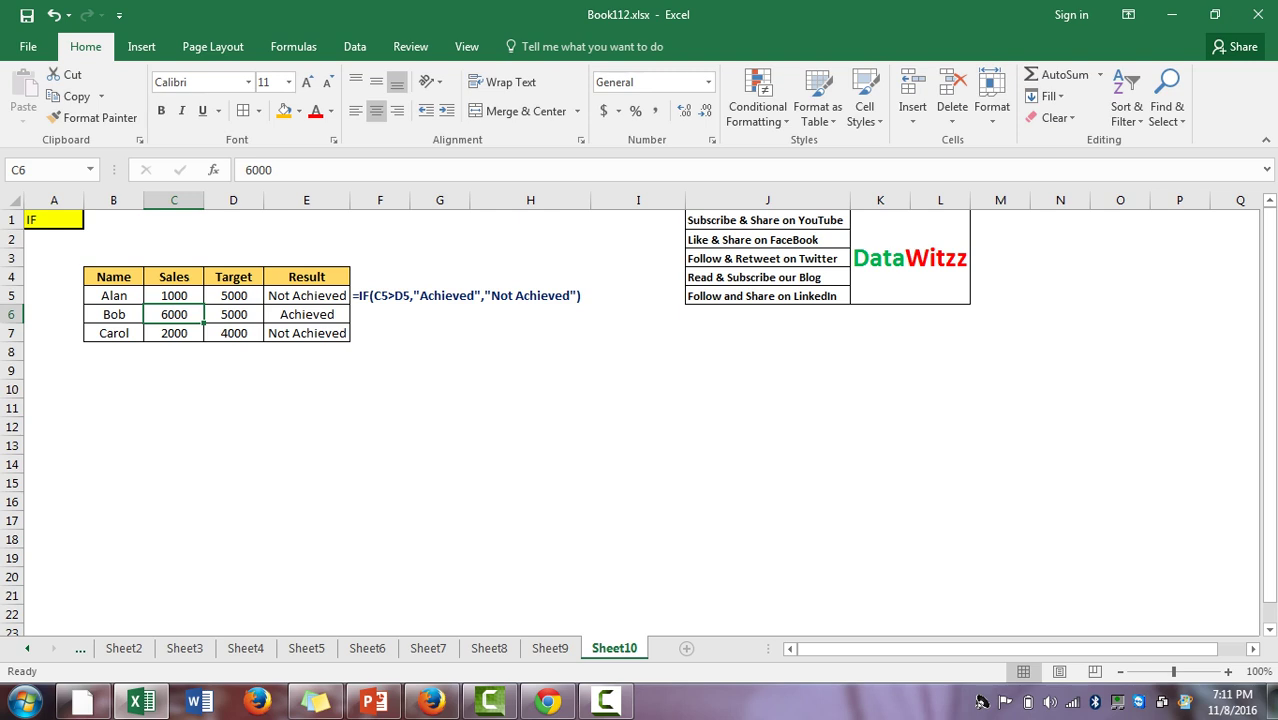
key(Right)
key(Right)
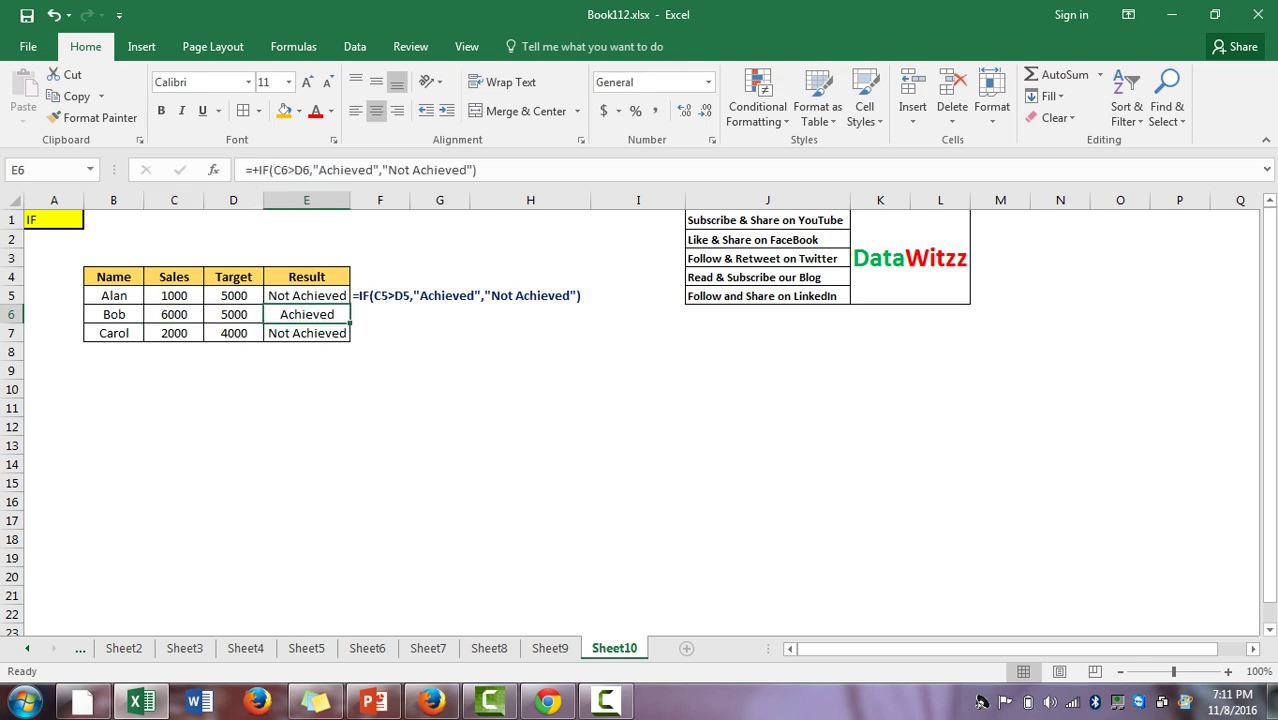
key(Left)
key(Left)
key(Down)
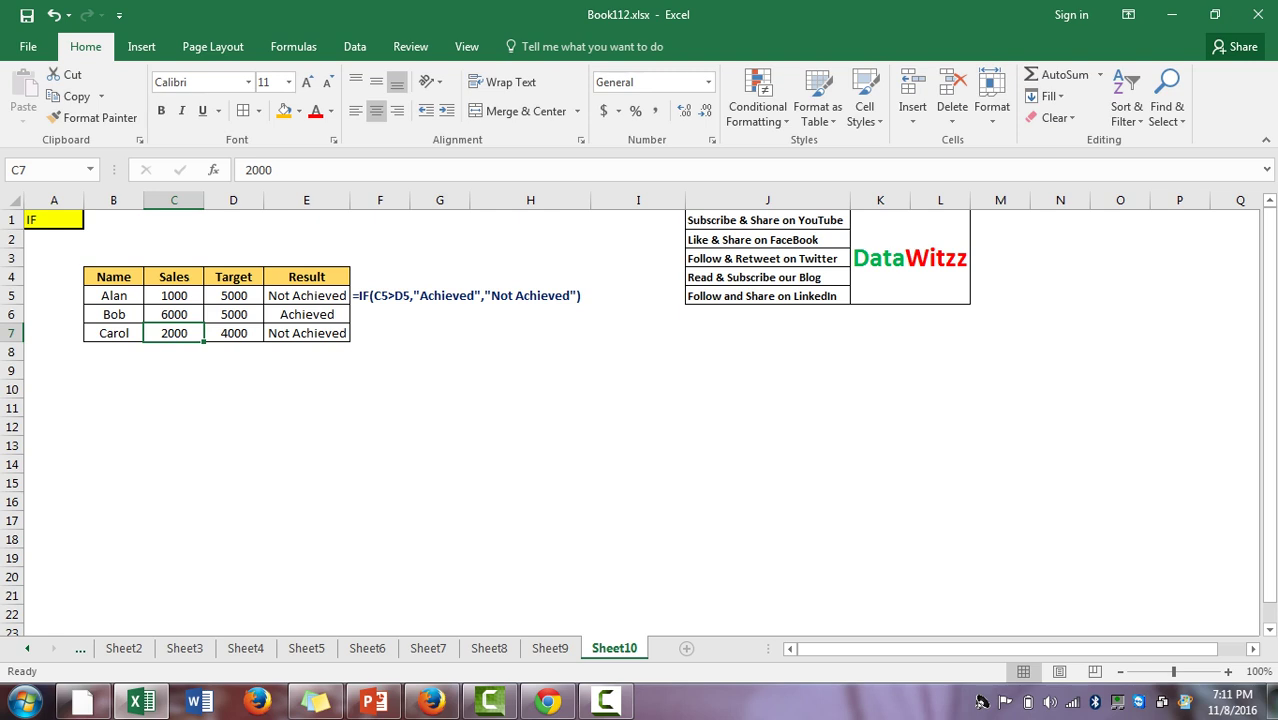
key(Right)
key(Right)
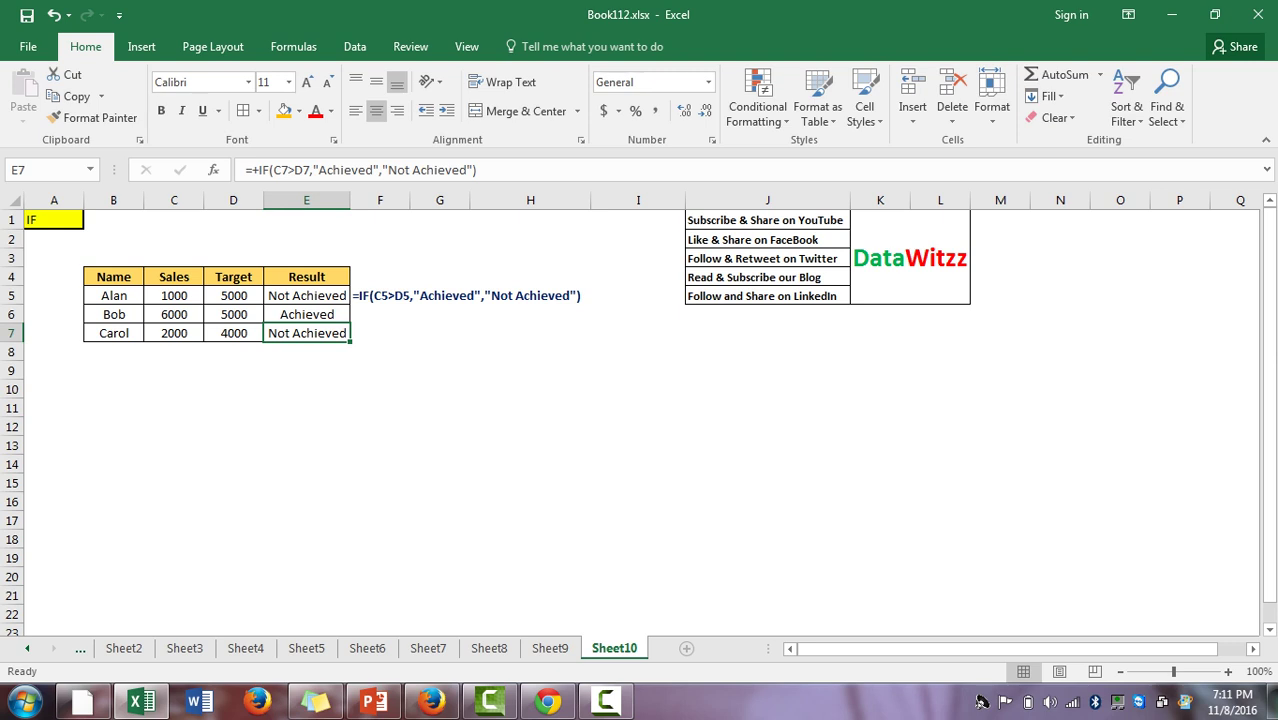
Select the DataWitzz social-media block in J1:L5 on Sheet10
click(765, 220)
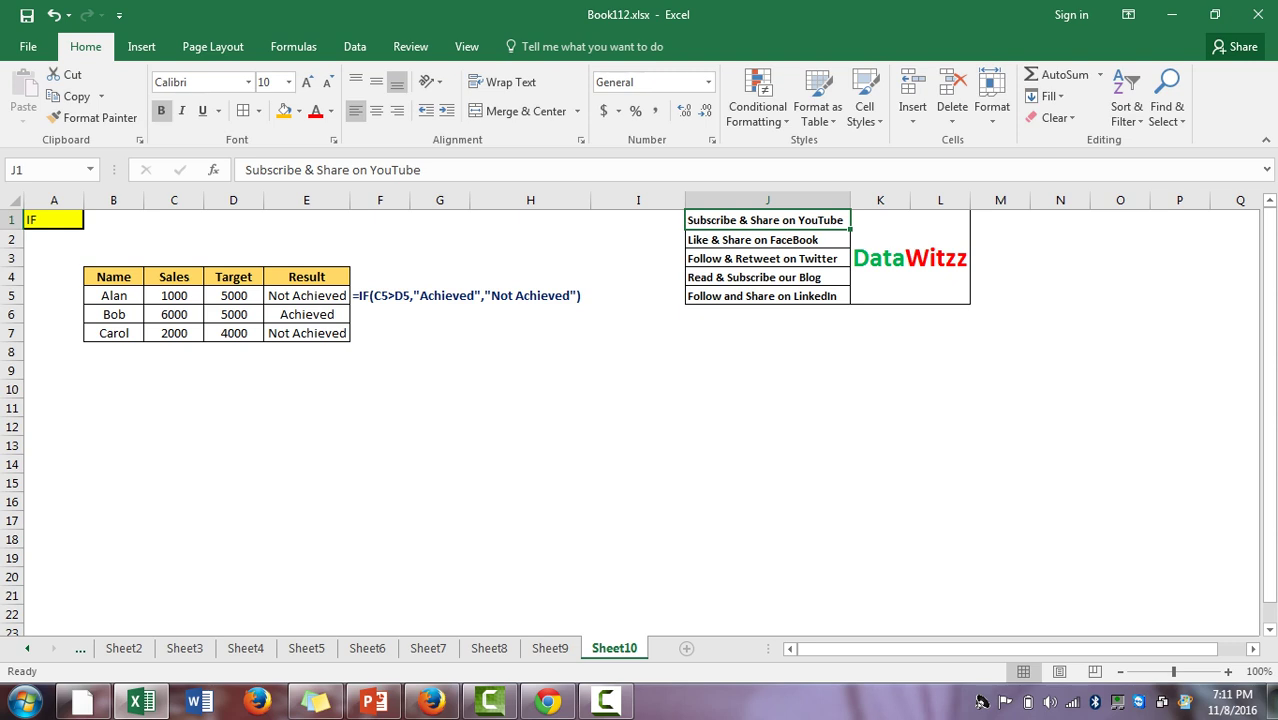
key(shift+Down)
key(shift+Down)
key(shift+Down)
key(shift+Down)
key(shift+Right)
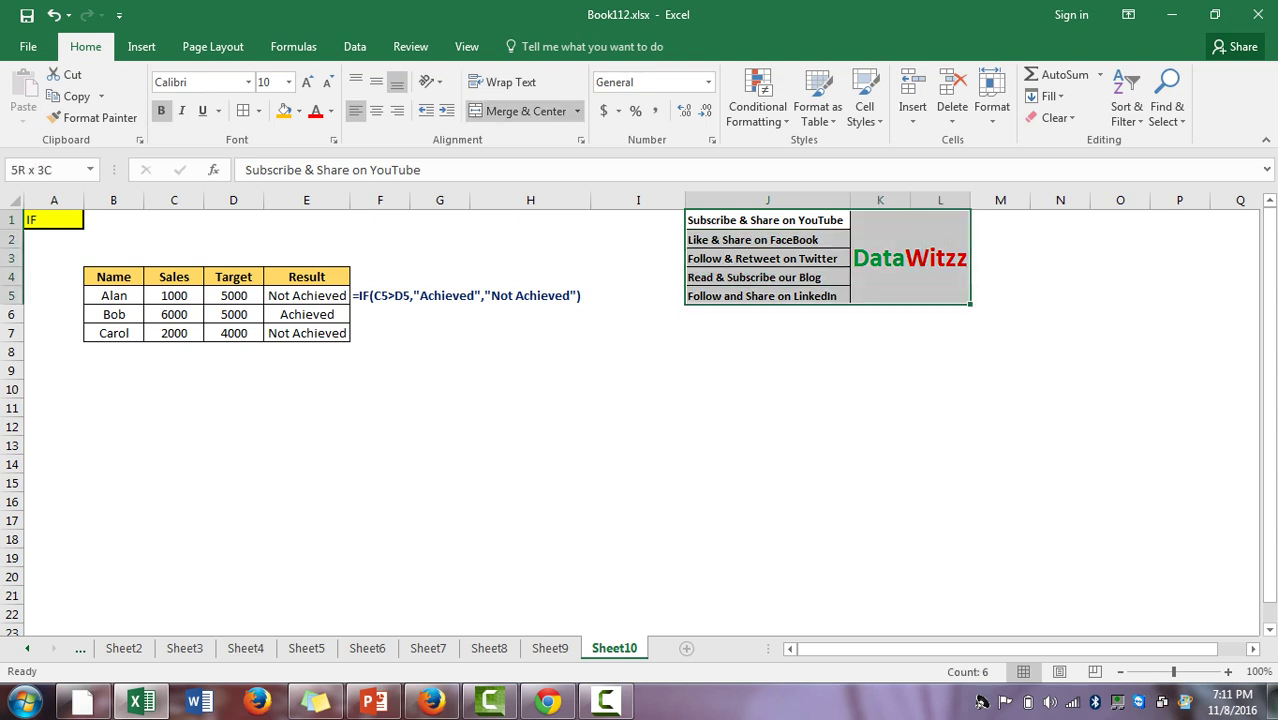